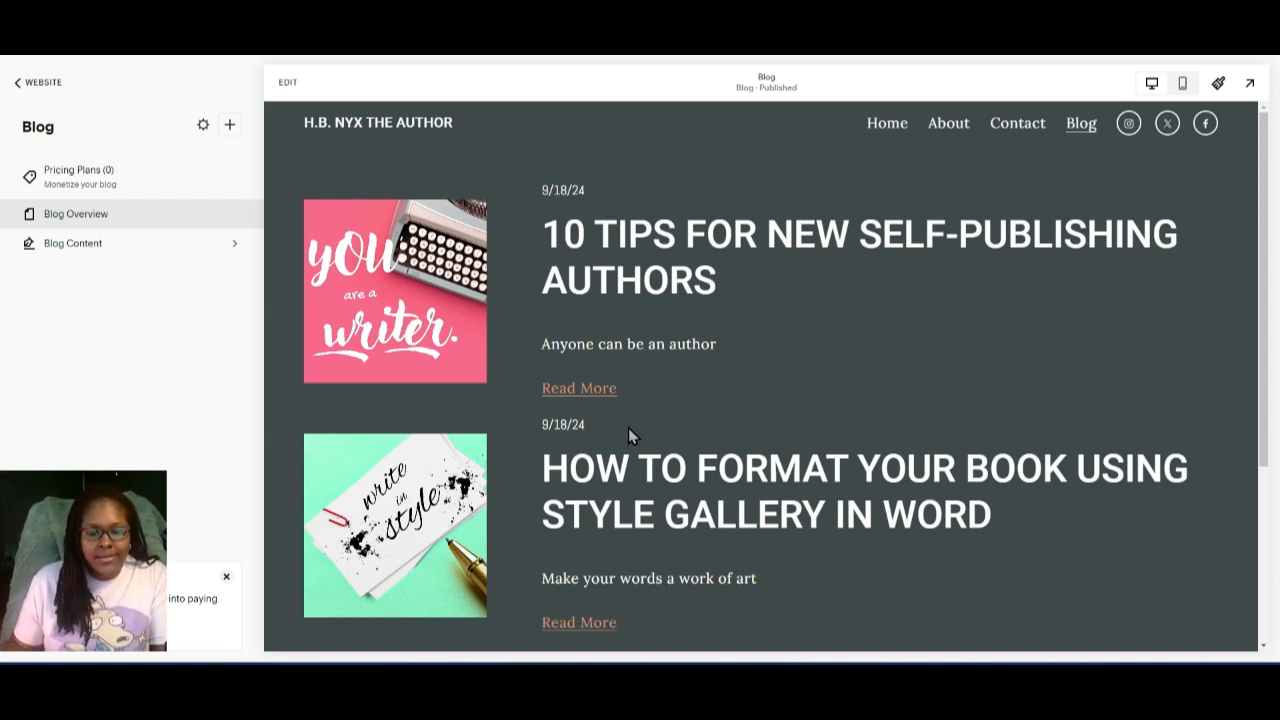
- Open the blog post on formatting a book with the Word style gallery and bring up its site-wide heading font settings
left_click(570, 626)
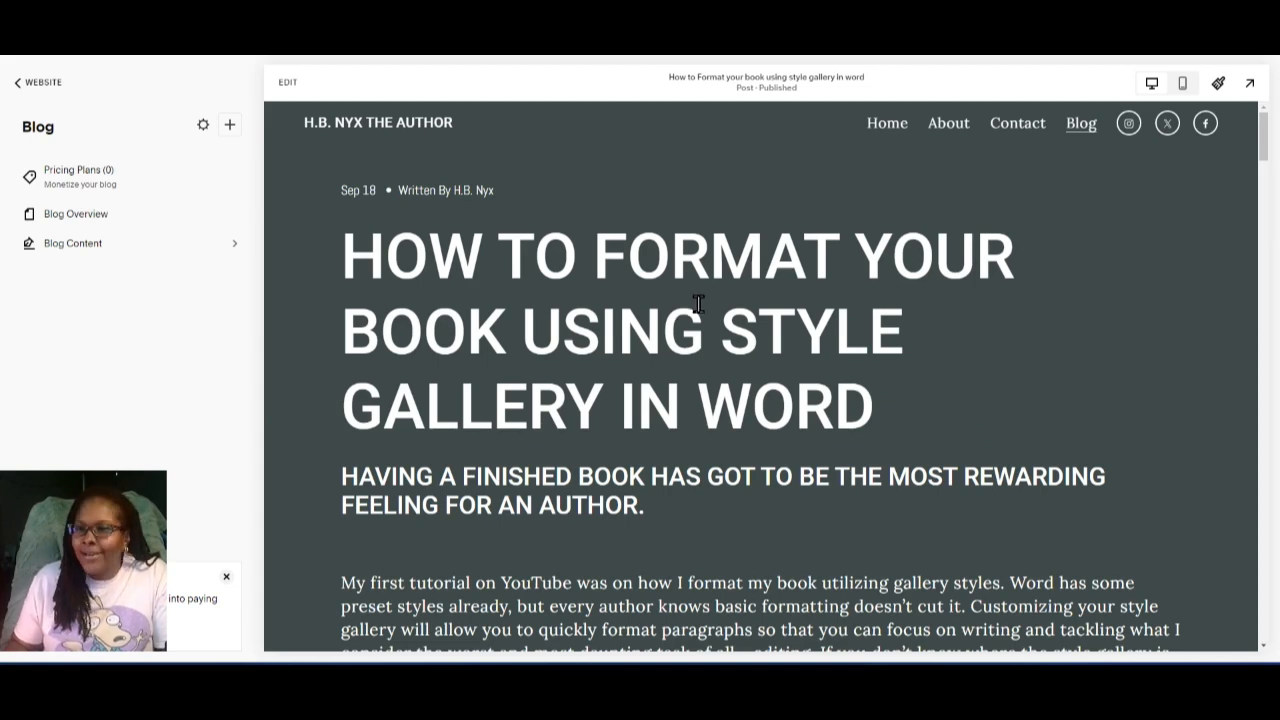
left_click(1218, 83)
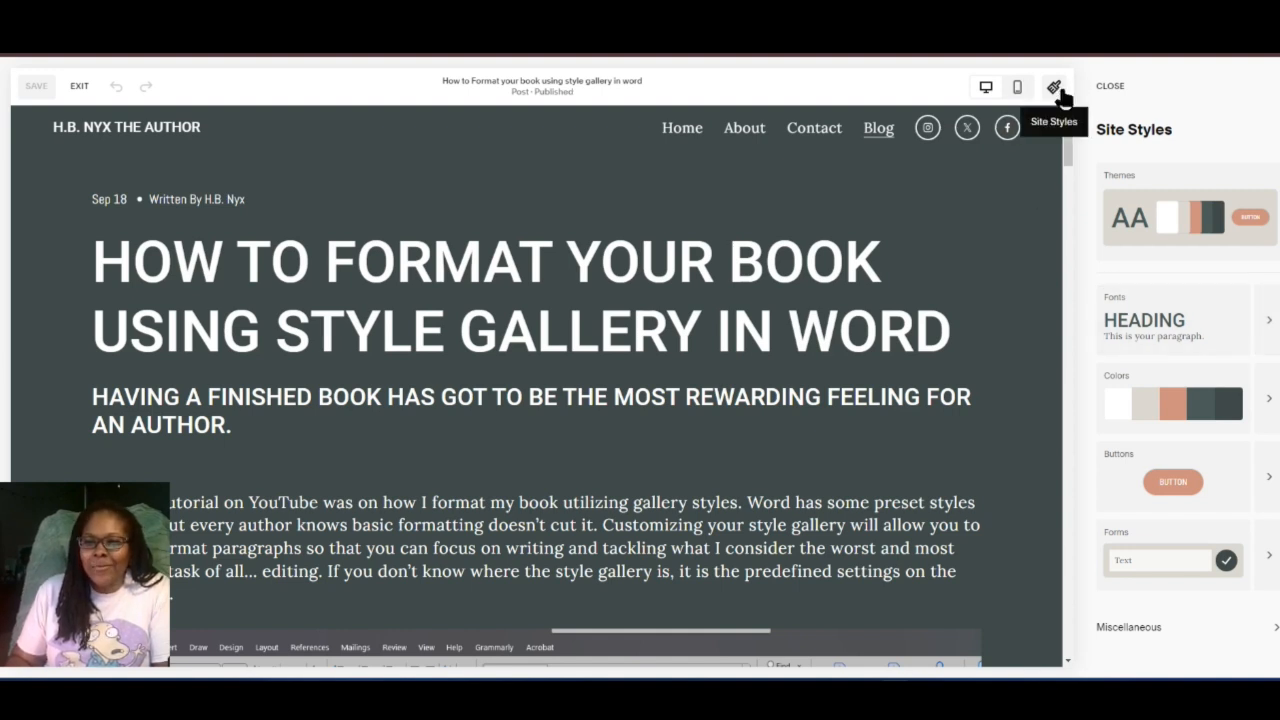
left_click(1270, 345)
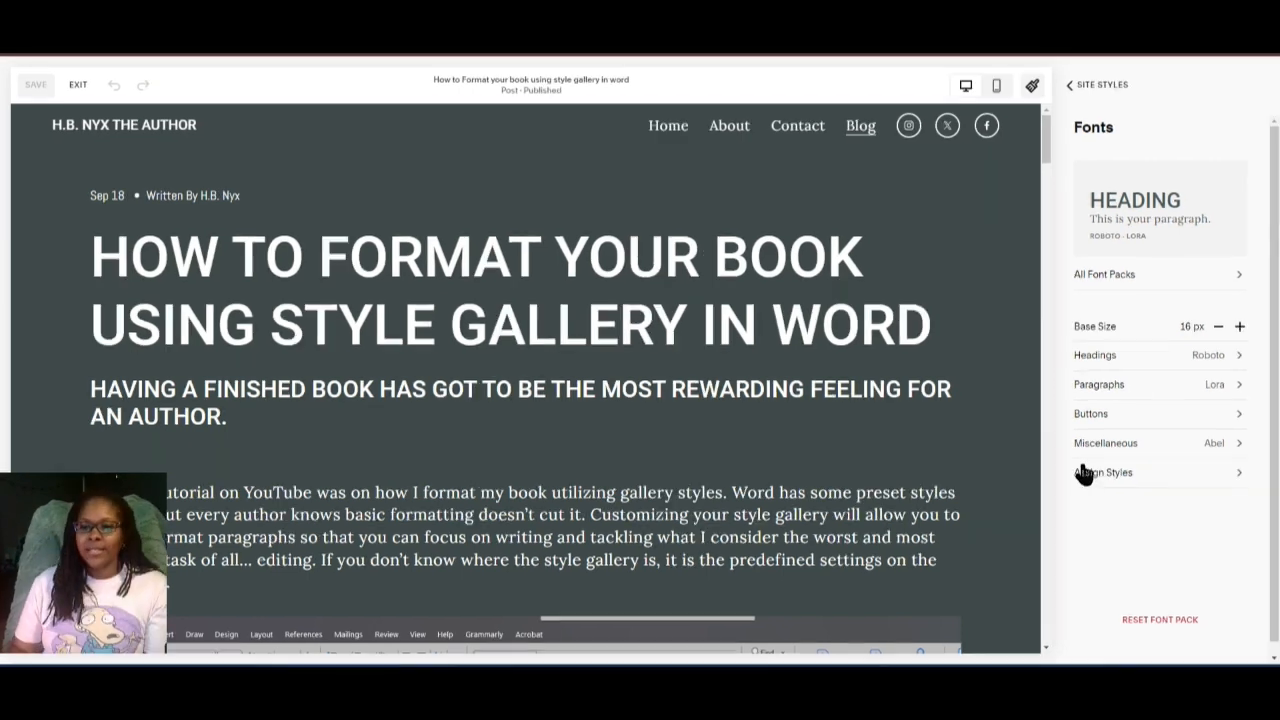
left_click(1172, 360)
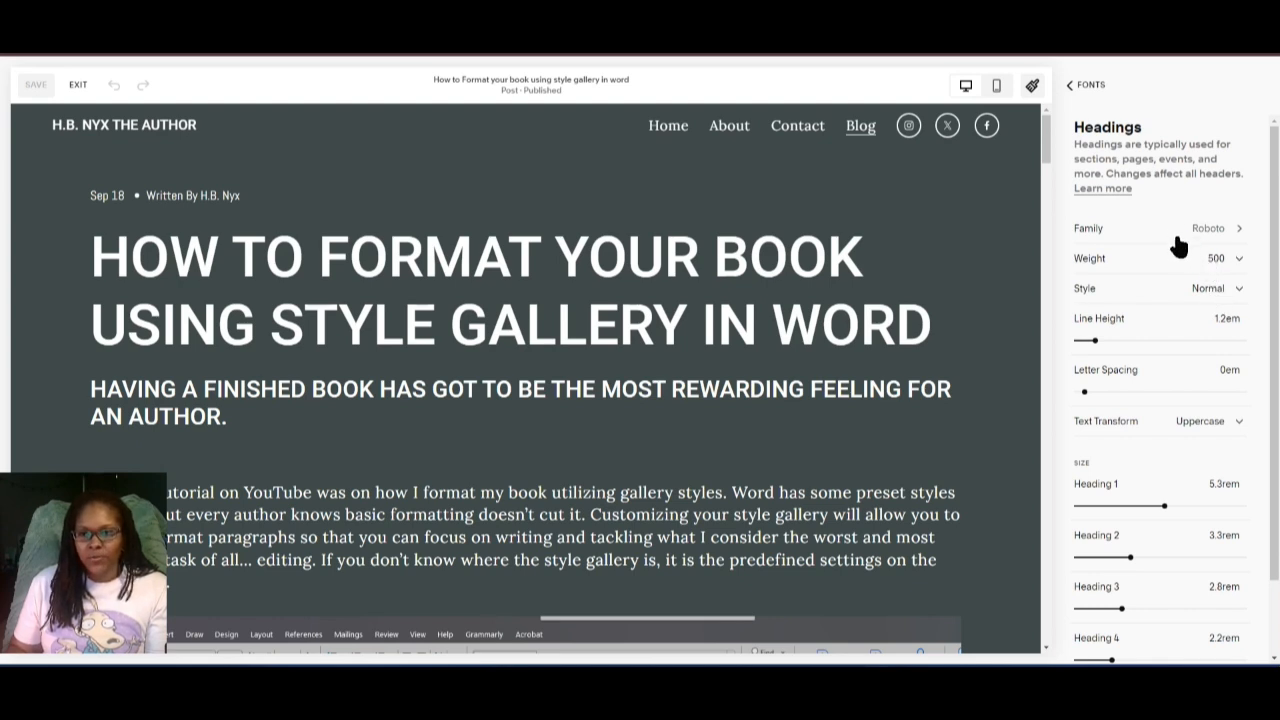
- Browse the full list of font families available for headings without choosing one, and return to the heading settings
left_click(1177, 237)
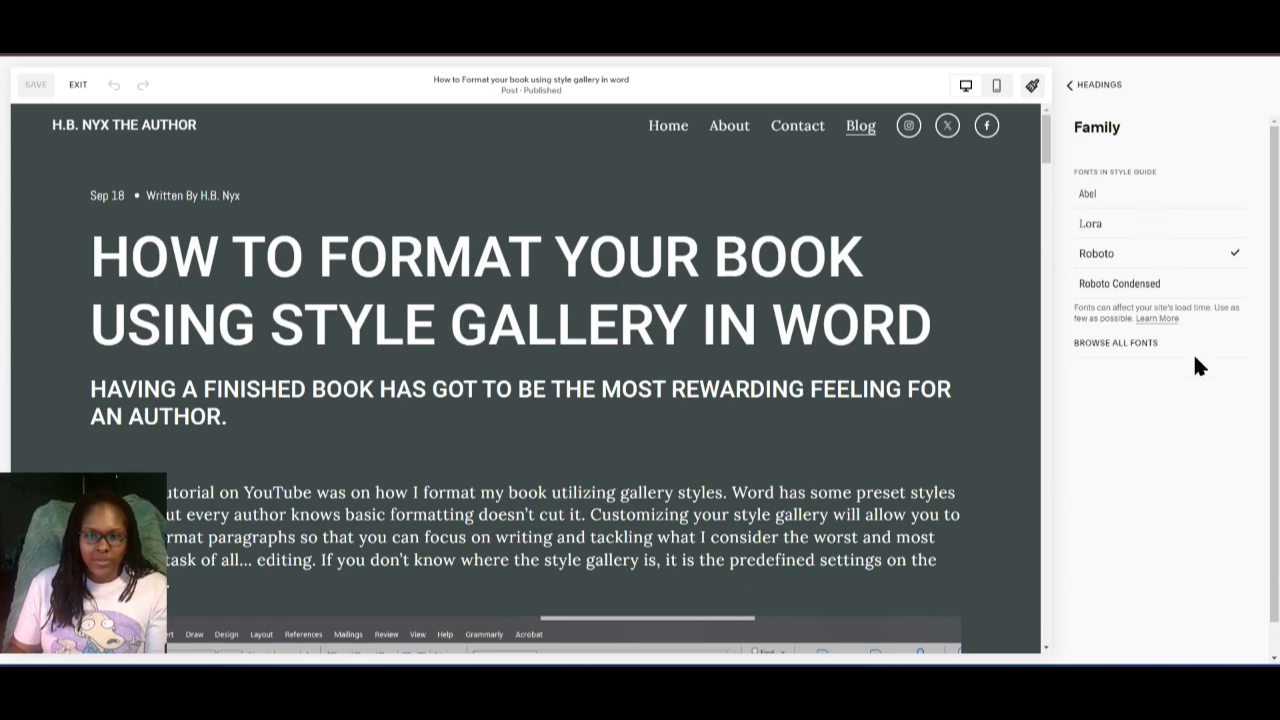
left_click(1114, 346)
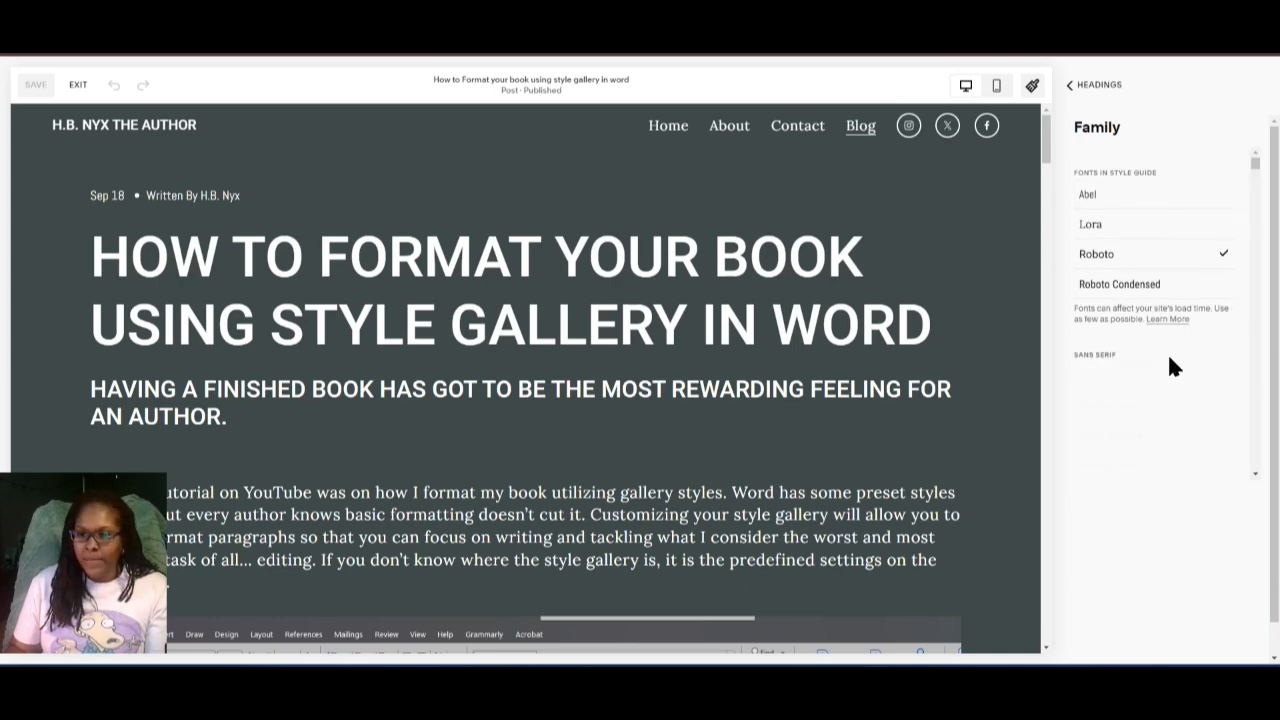
scroll(1219, 410, "down", 10)
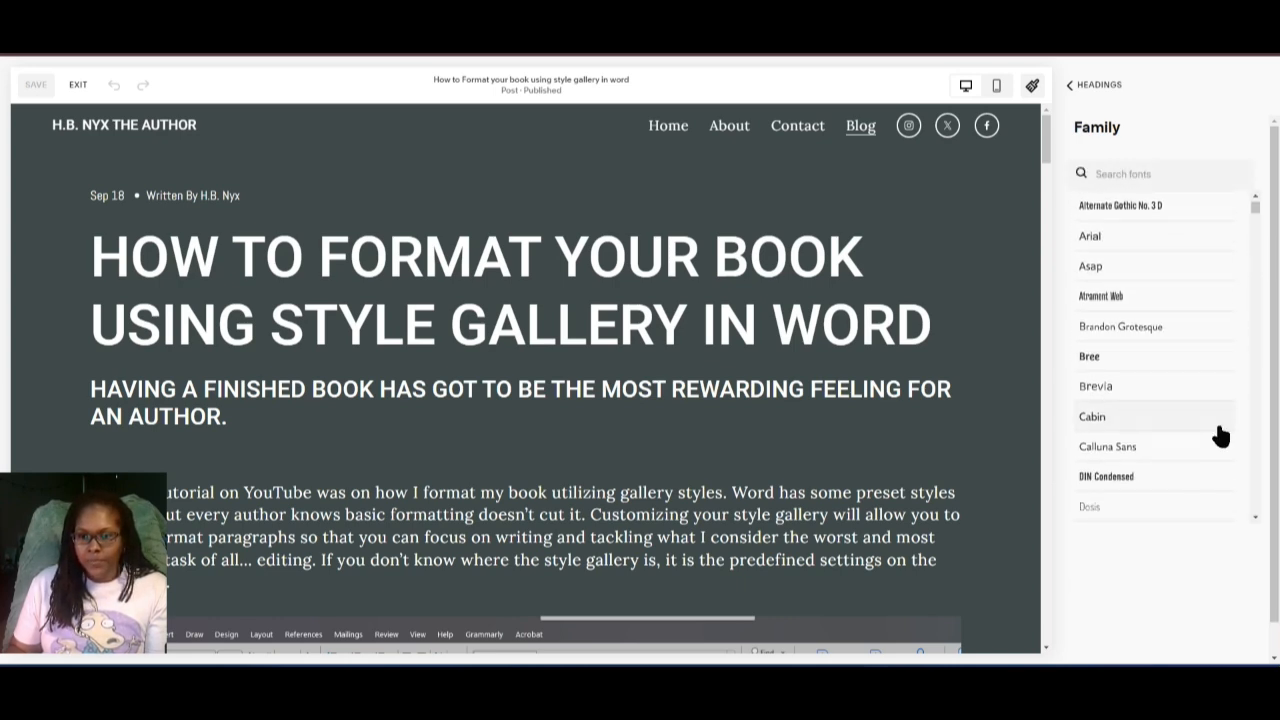
scroll(1219, 430, "down", 2)
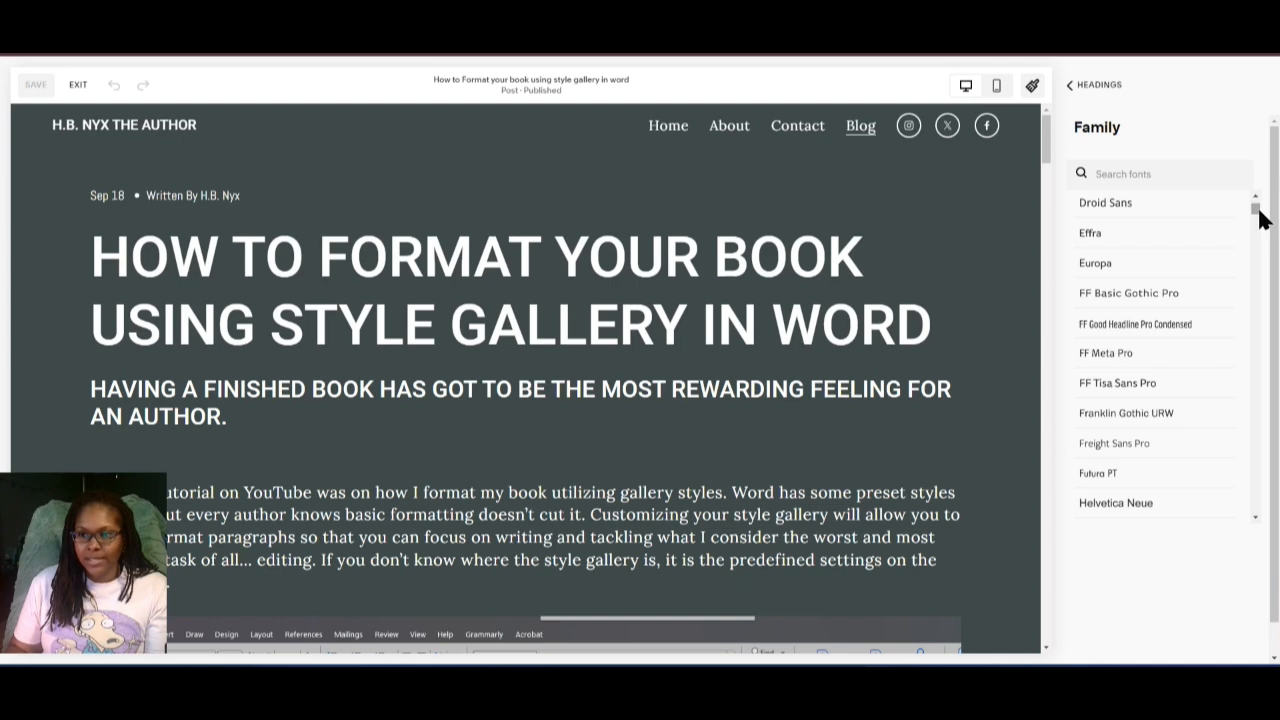
left_click_drag(1258, 212, 1258, 227)
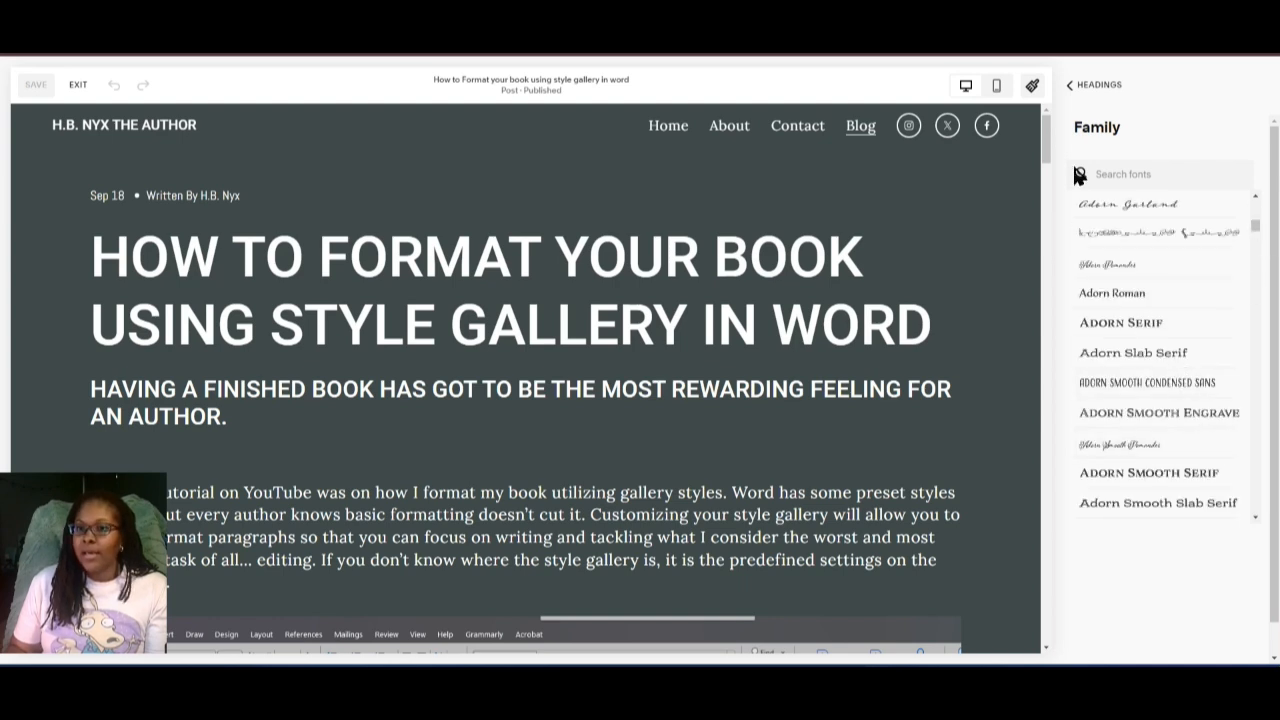
left_click(1071, 97)
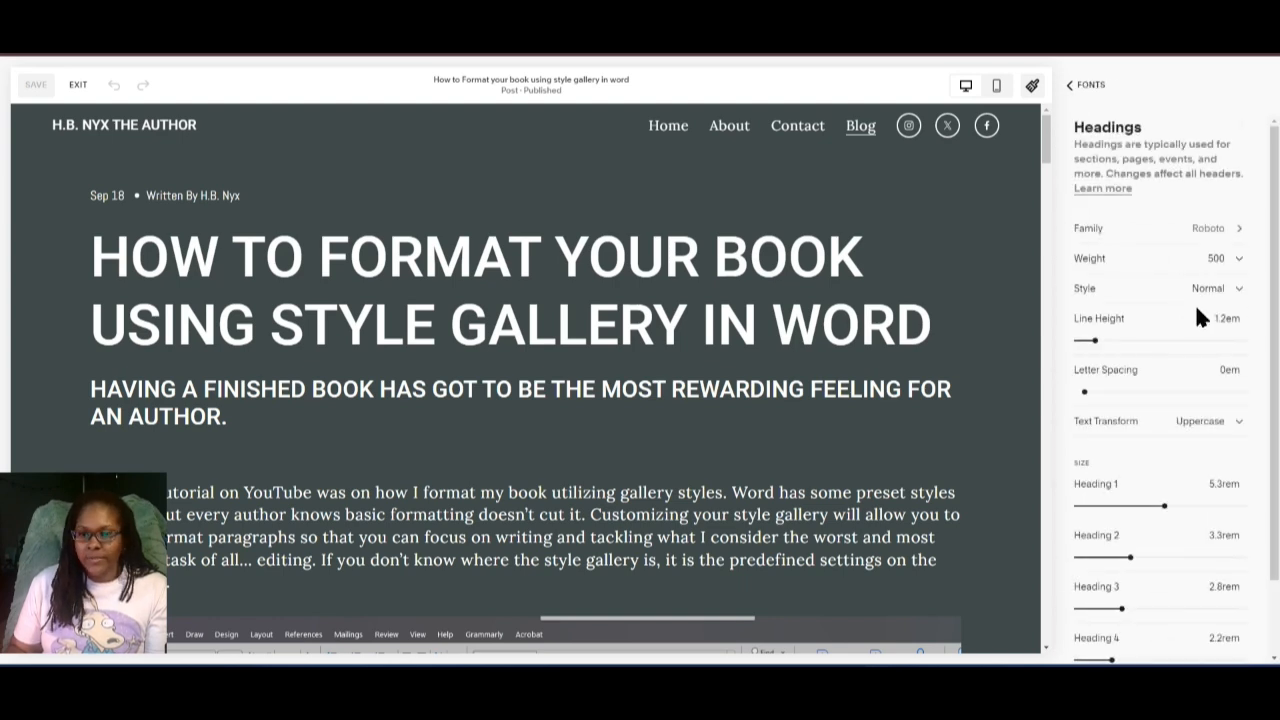
- Reduce the Heading 1 size to 4.1rem and the Heading 3 size to 2.3rem
scroll(1184, 444, "down", 1)
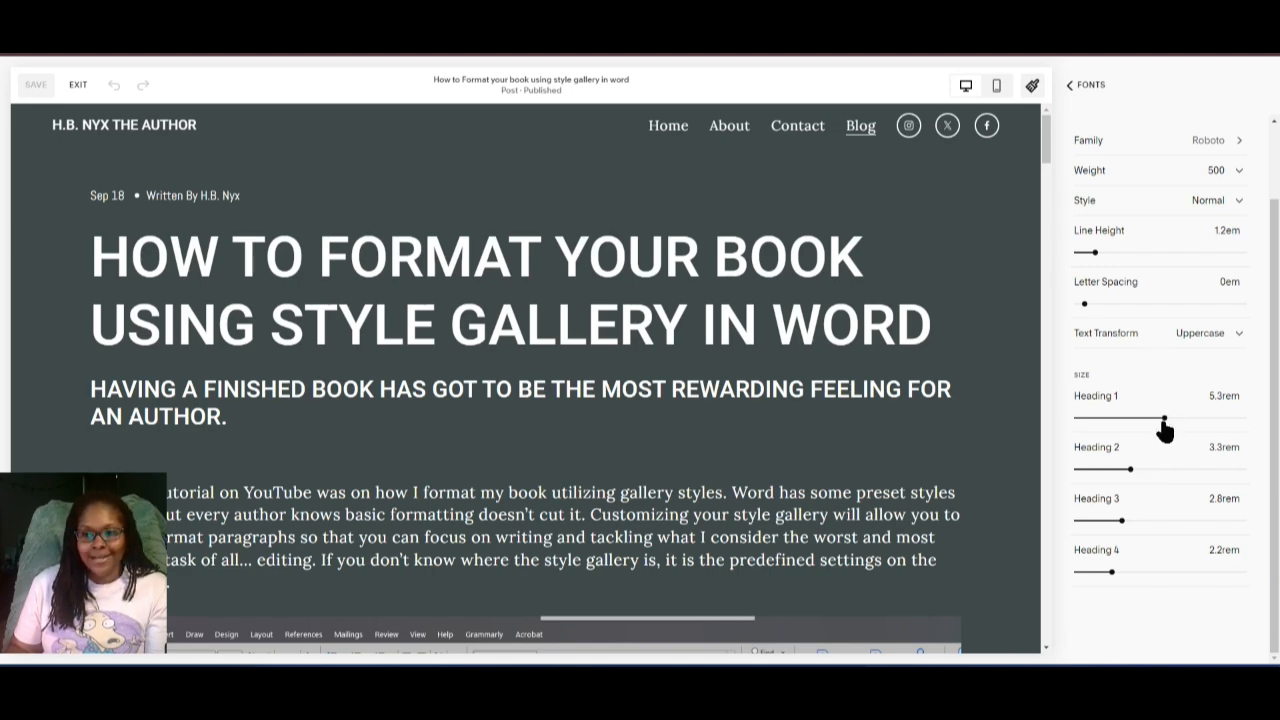
mouse_move(1164, 424)
left_mouse_down()
mouse_move(1123, 420)
mouse_move(1143, 419)
left_mouse_up()
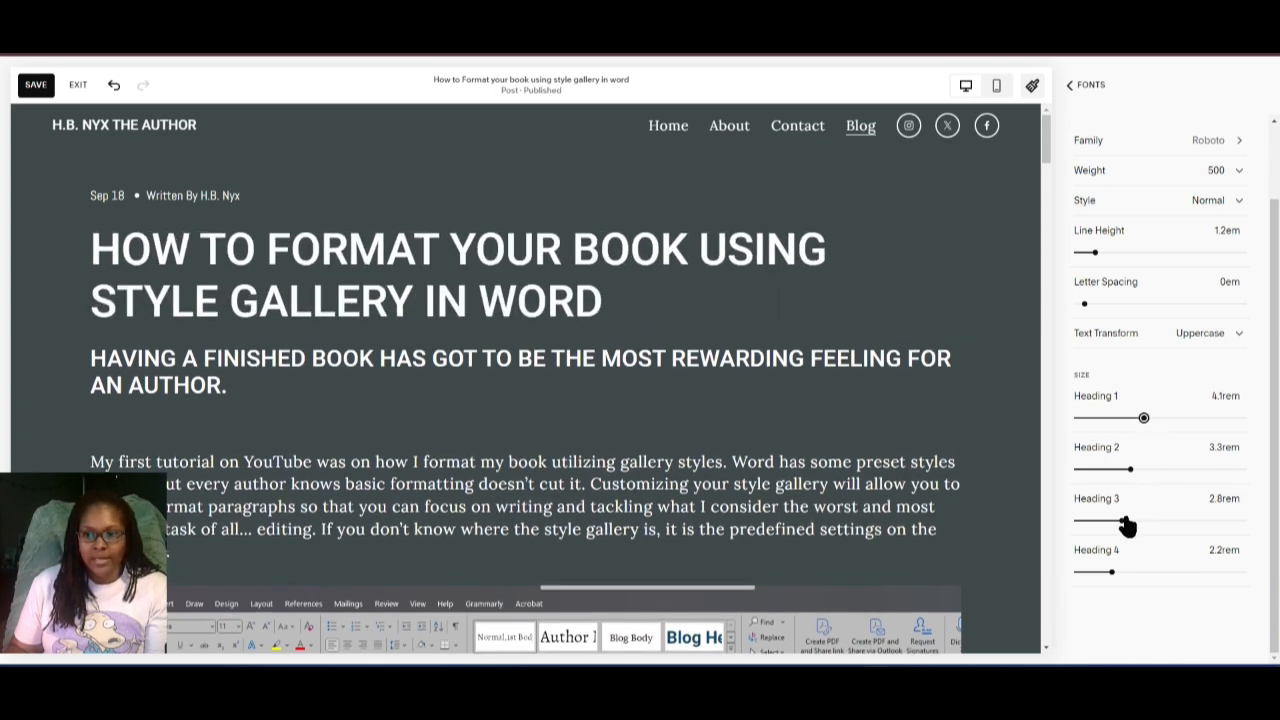
left_click_drag(1125, 520, 1112, 520)
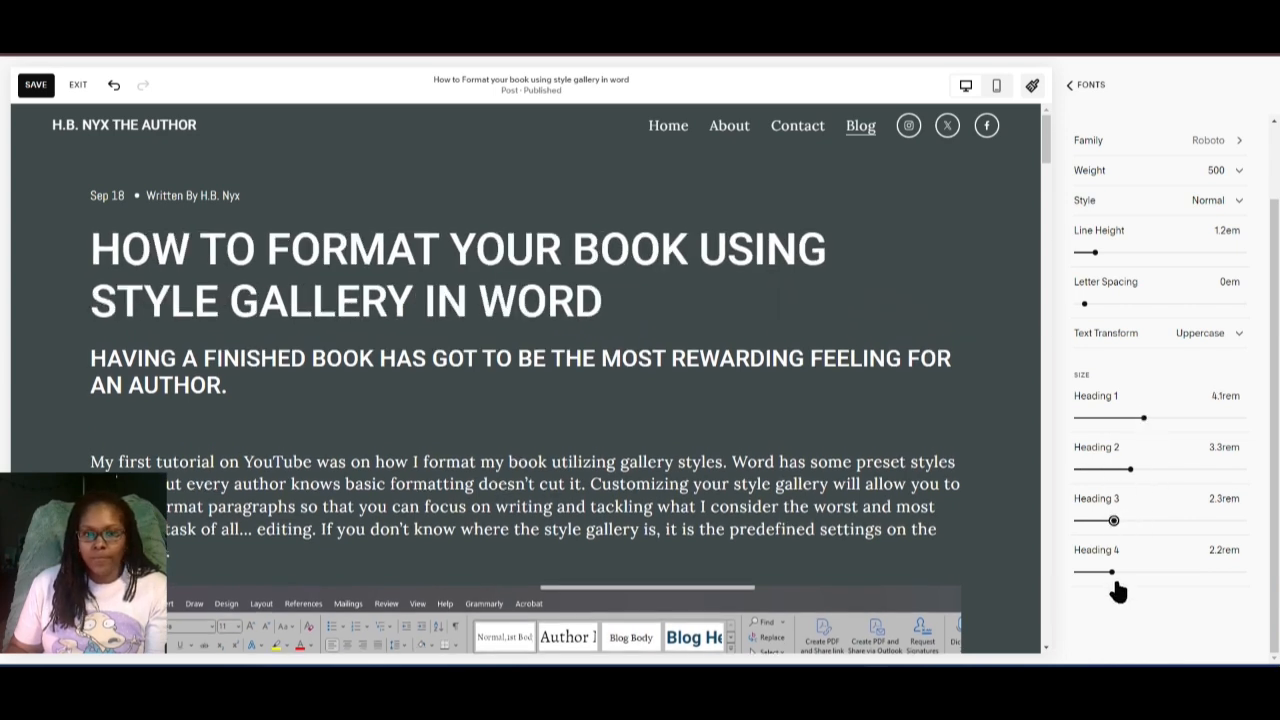
mouse_move(1112, 572)
left_mouse_down()
mouse_move(1126, 571)
mouse_move(1112, 572)
left_mouse_up()
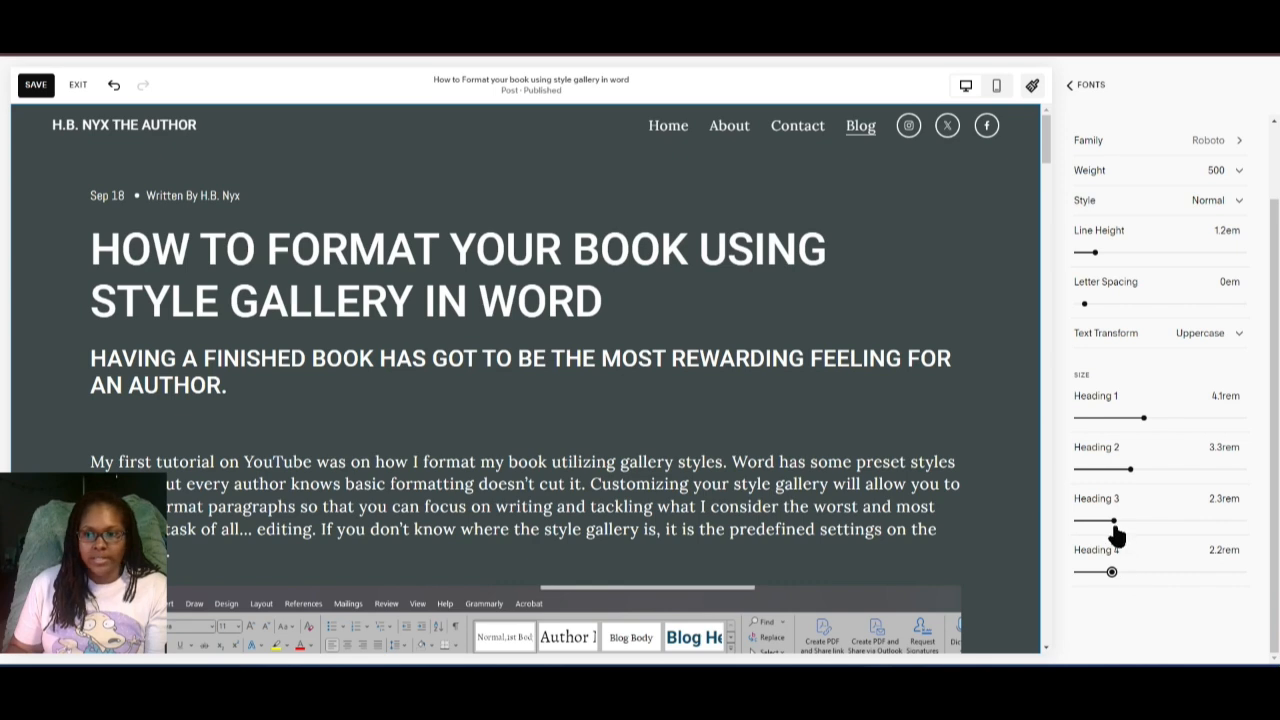
- Set the headings' letter spacing to 0.19em
scroll(1150, 500, "up", 2)
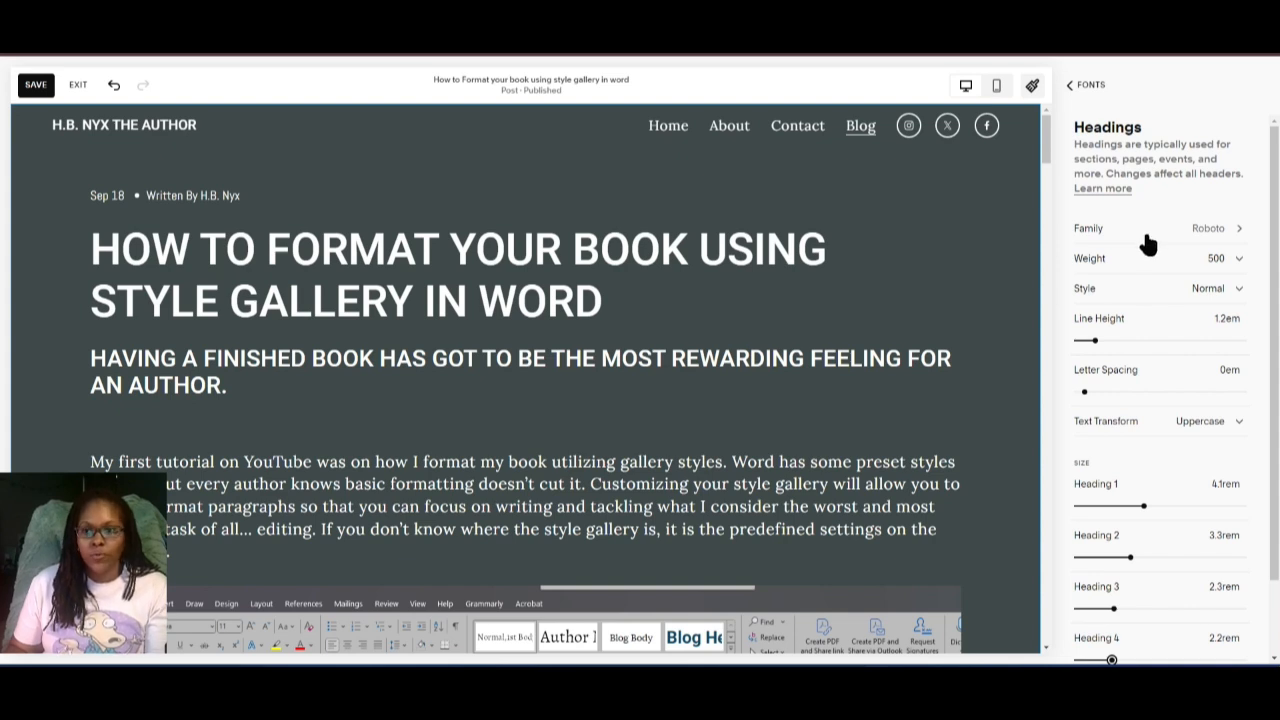
left_click_drag(1084, 392, 1100, 392)
left_click_drag(1094, 341, 1095, 342)
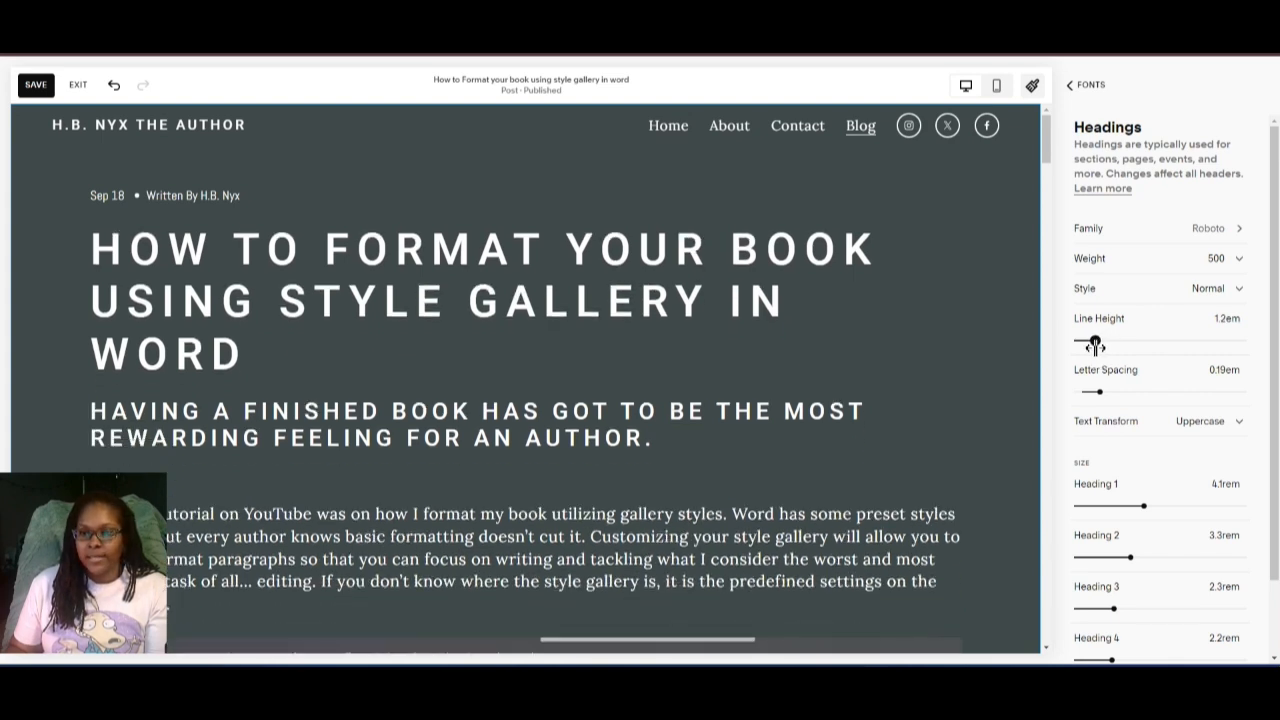
- Try the Italic style on the headings and switch them back to Normal
left_click(1200, 292)
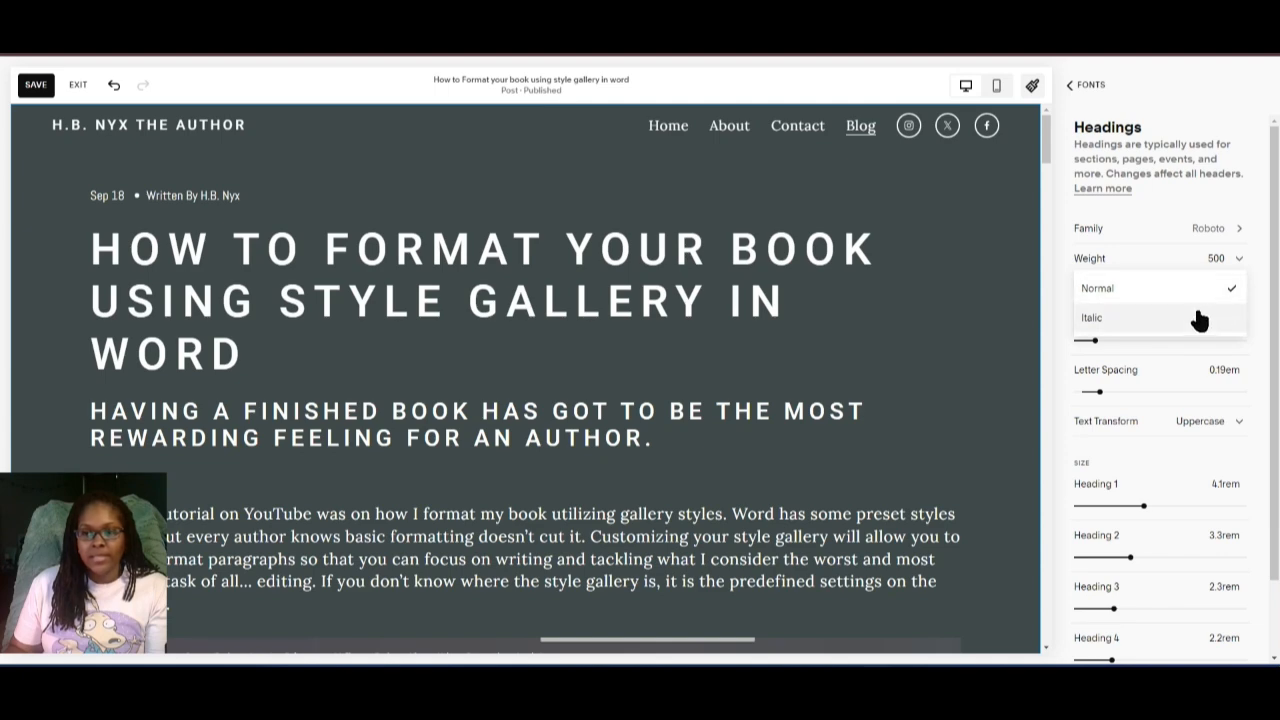
left_click(1199, 319)
left_click(1199, 290)
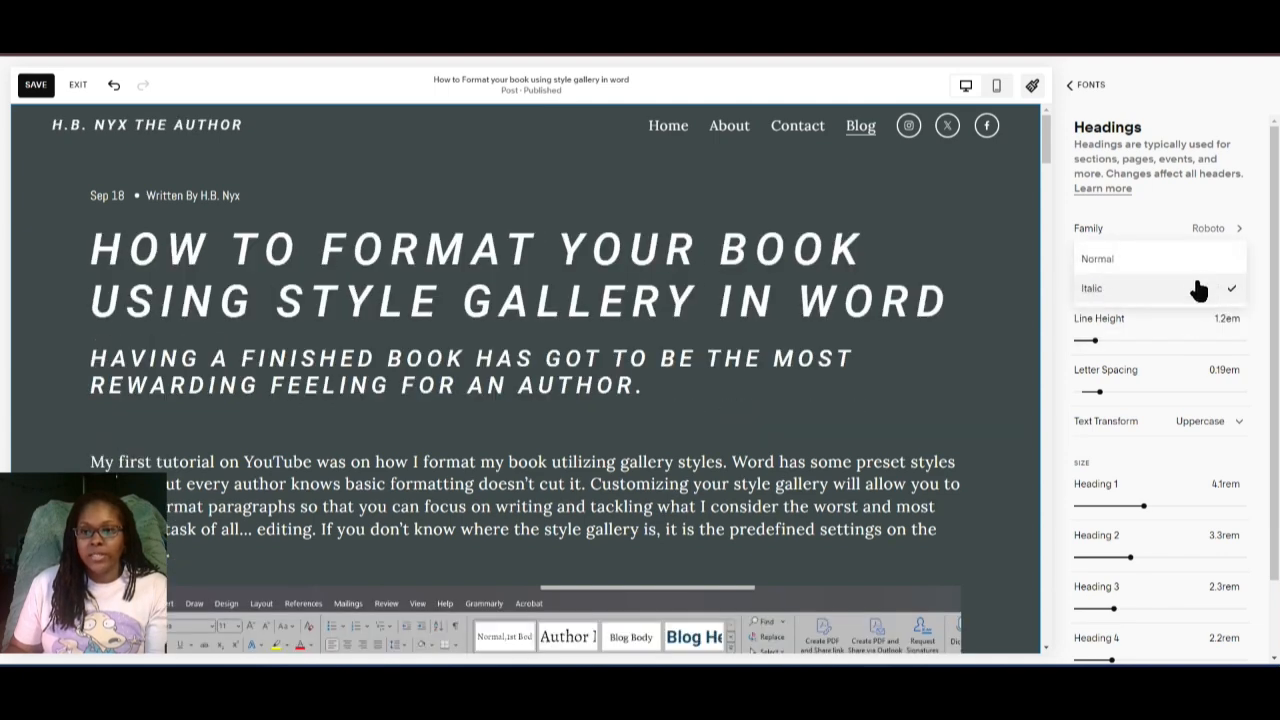
left_click(1195, 261)
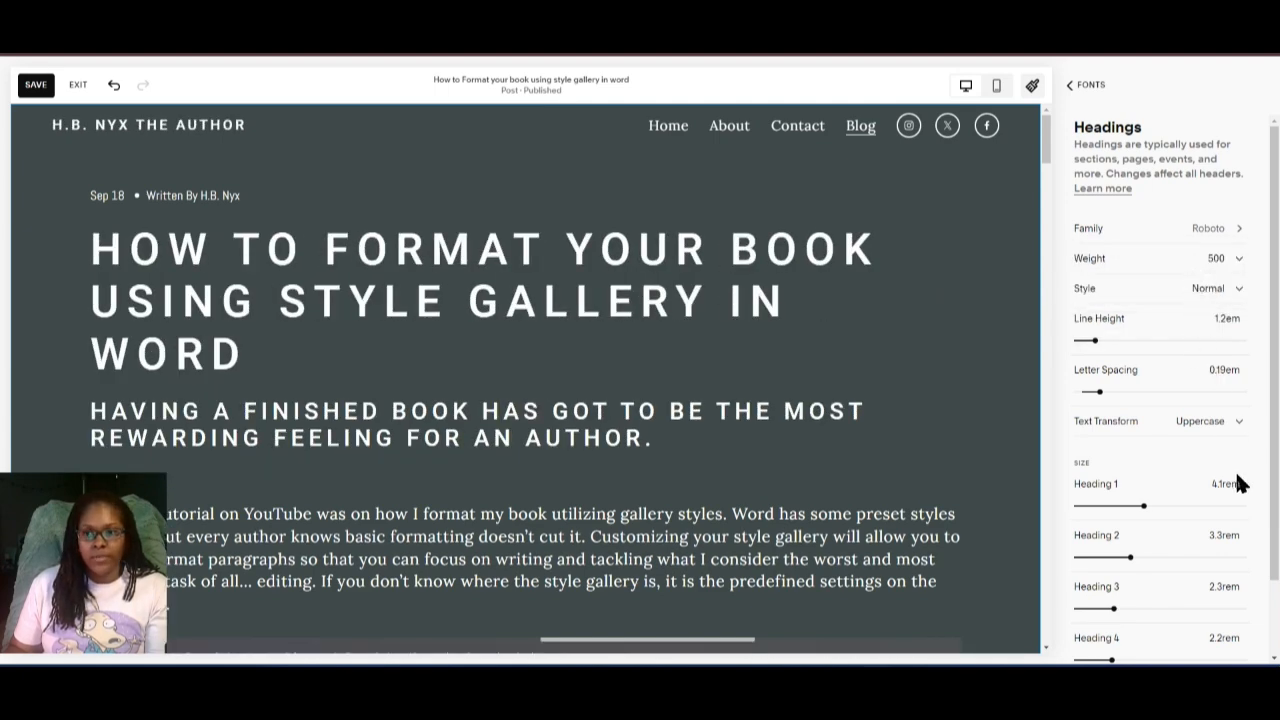
- Review the font settings of the primary, secondary and tertiary buttons
left_click(1071, 90)
left_click(1170, 416)
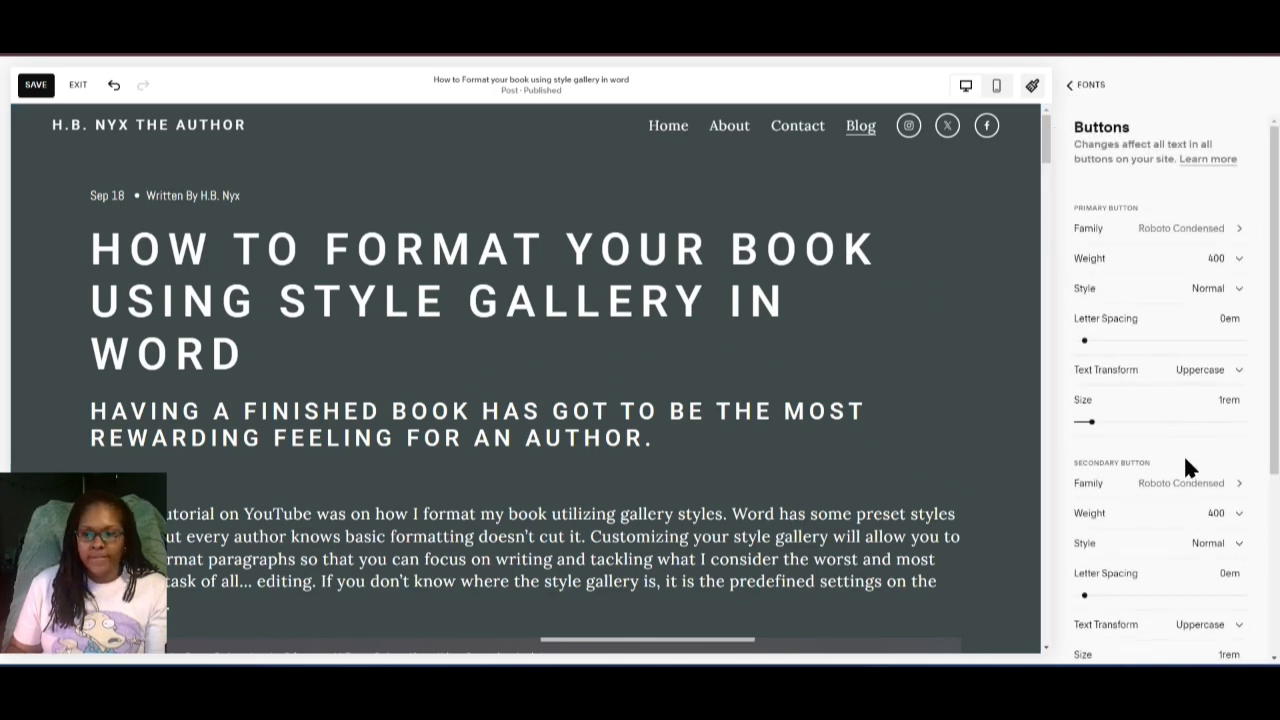
scroll(1183, 456, "down", 1)
scroll(1186, 475, "down", 3)
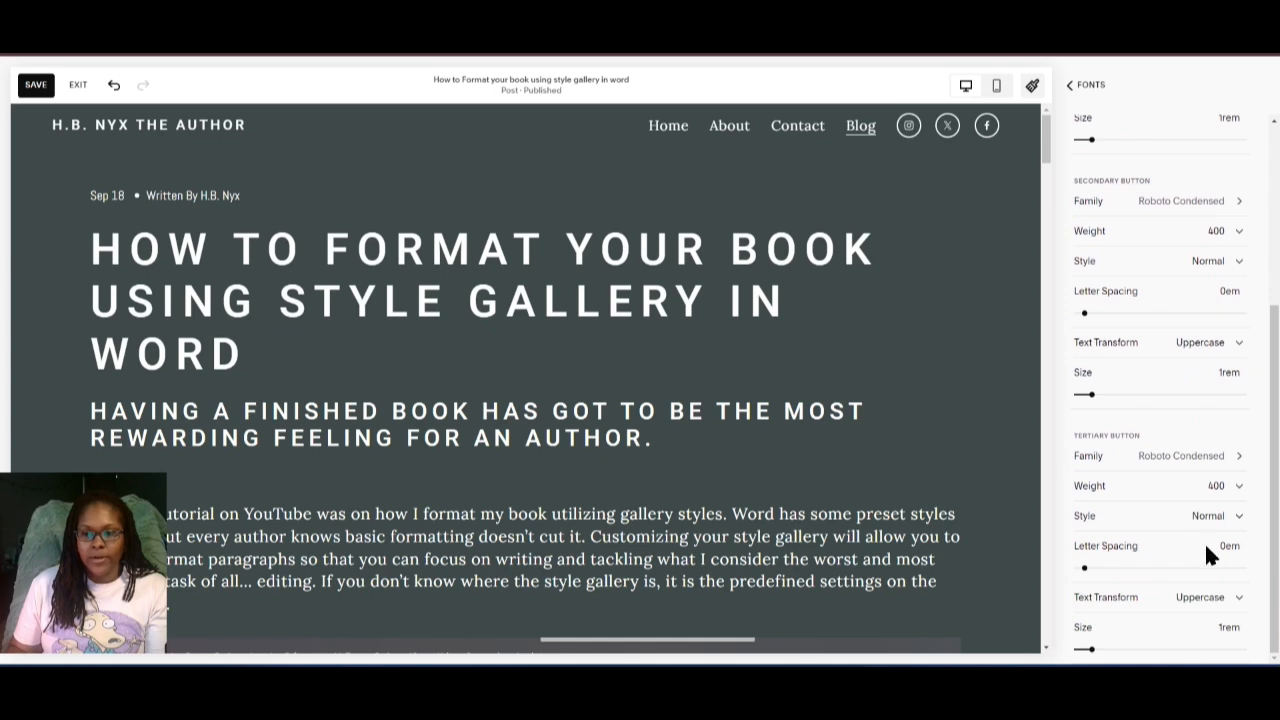
scroll(1192, 410, "up", 3)
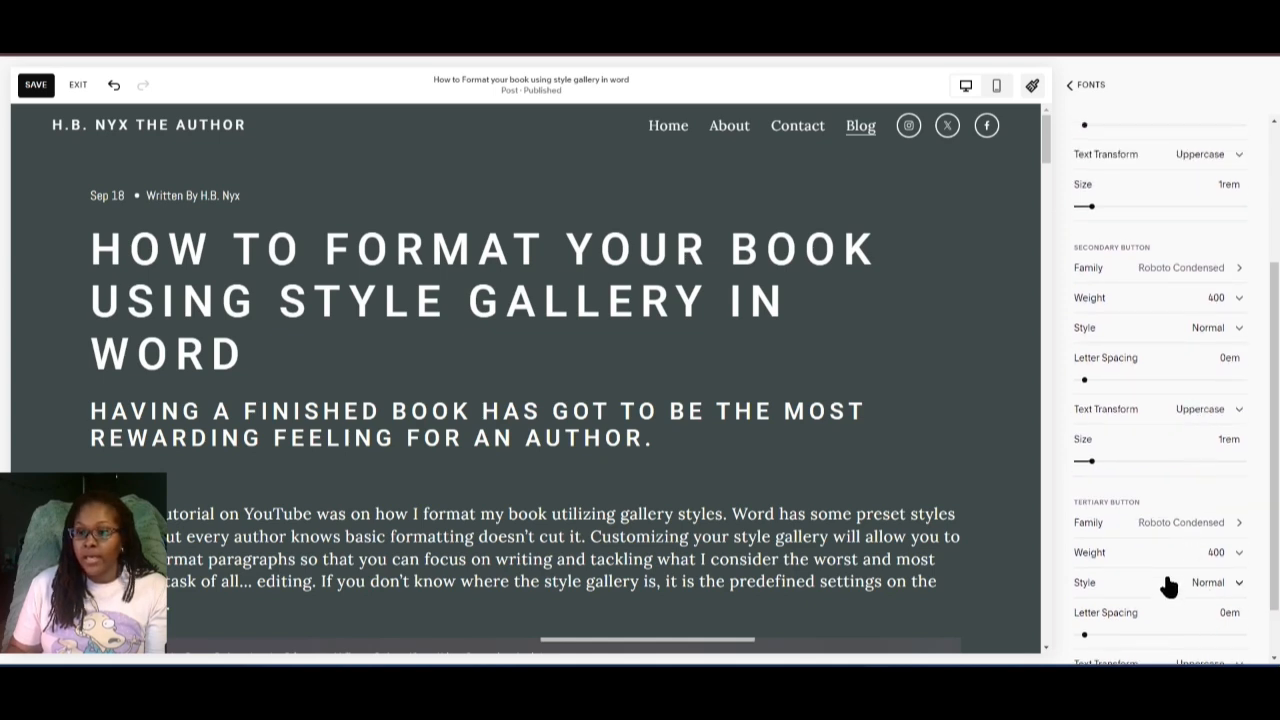
scroll(1168, 565, "up", 1)
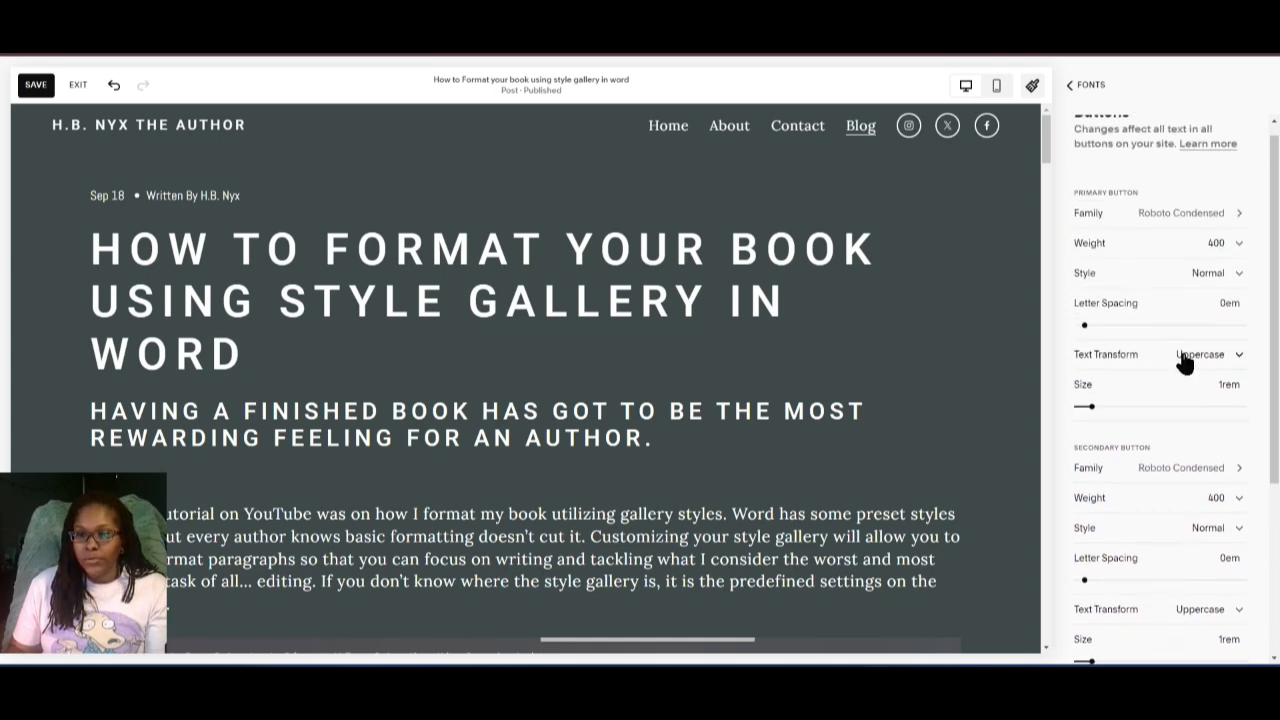
left_click(1073, 85)
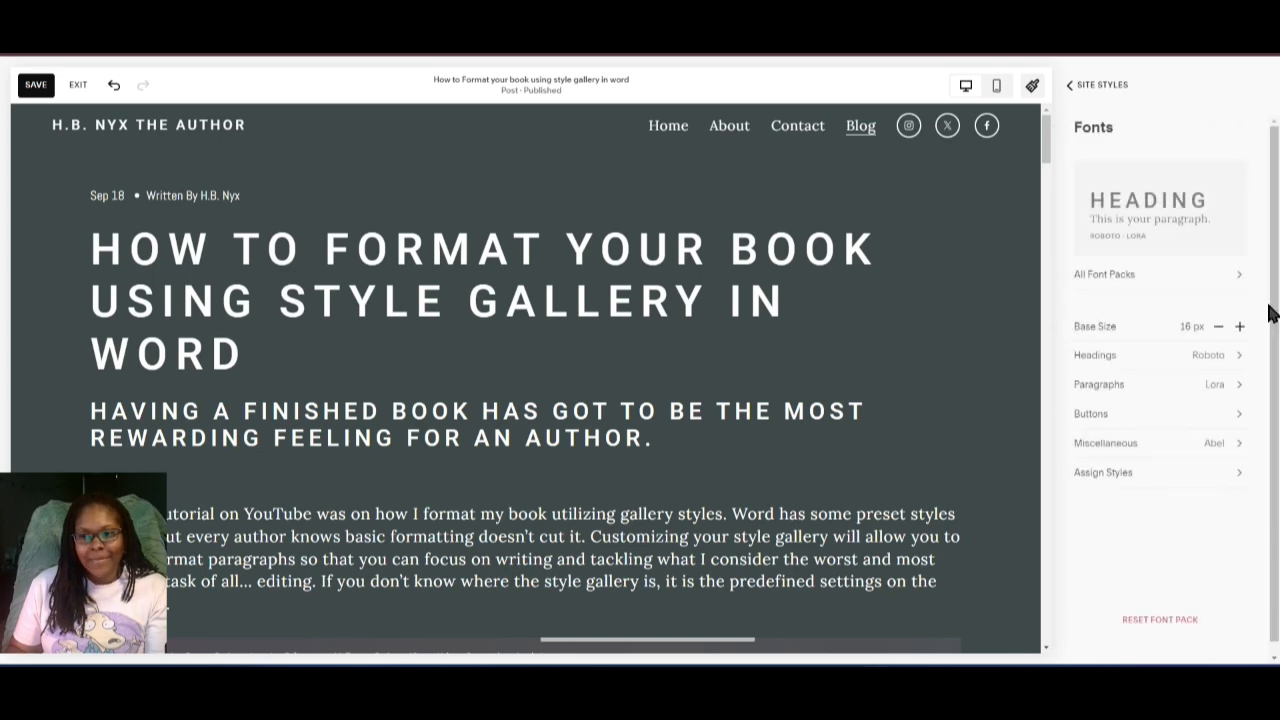
- Open the paragraph font settings and increase the Paragraph 2 size to 1.5rem
left_click(1115, 392)
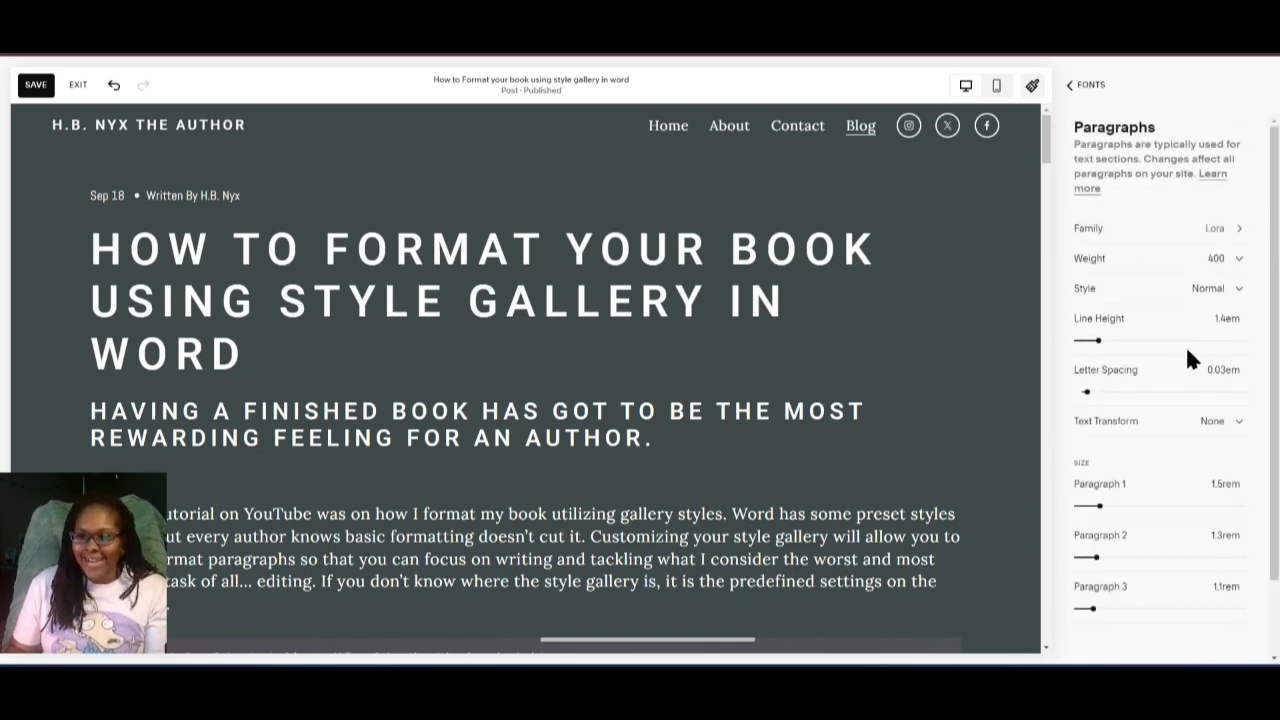
left_click(1175, 245)
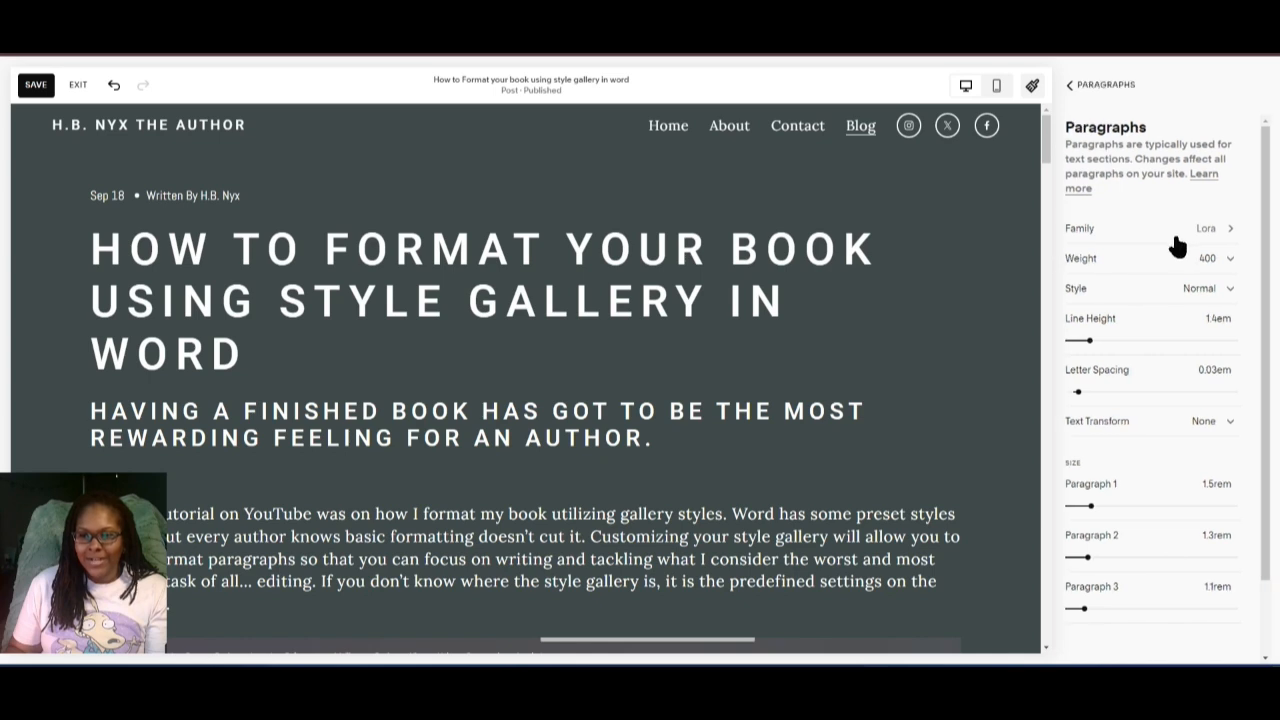
left_click(1078, 90)
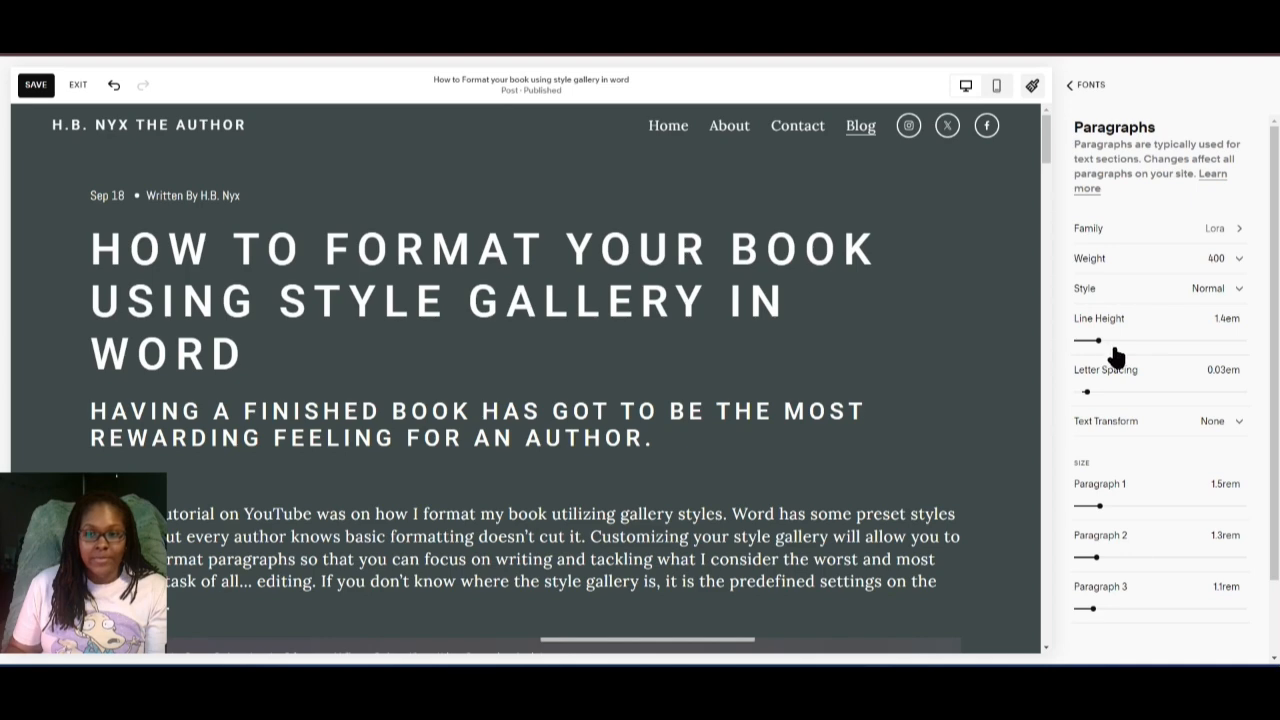
scroll(1150, 400, "down", 1)
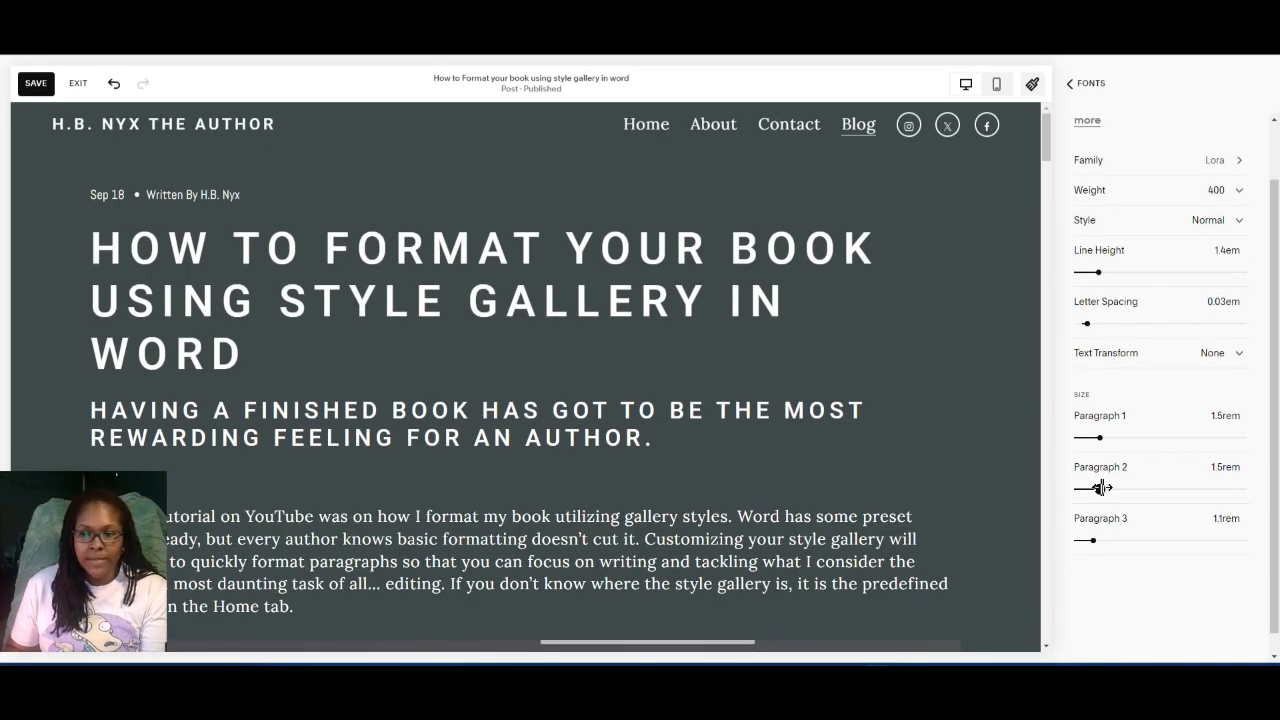
left_click_drag(1101, 487, 1100, 491)
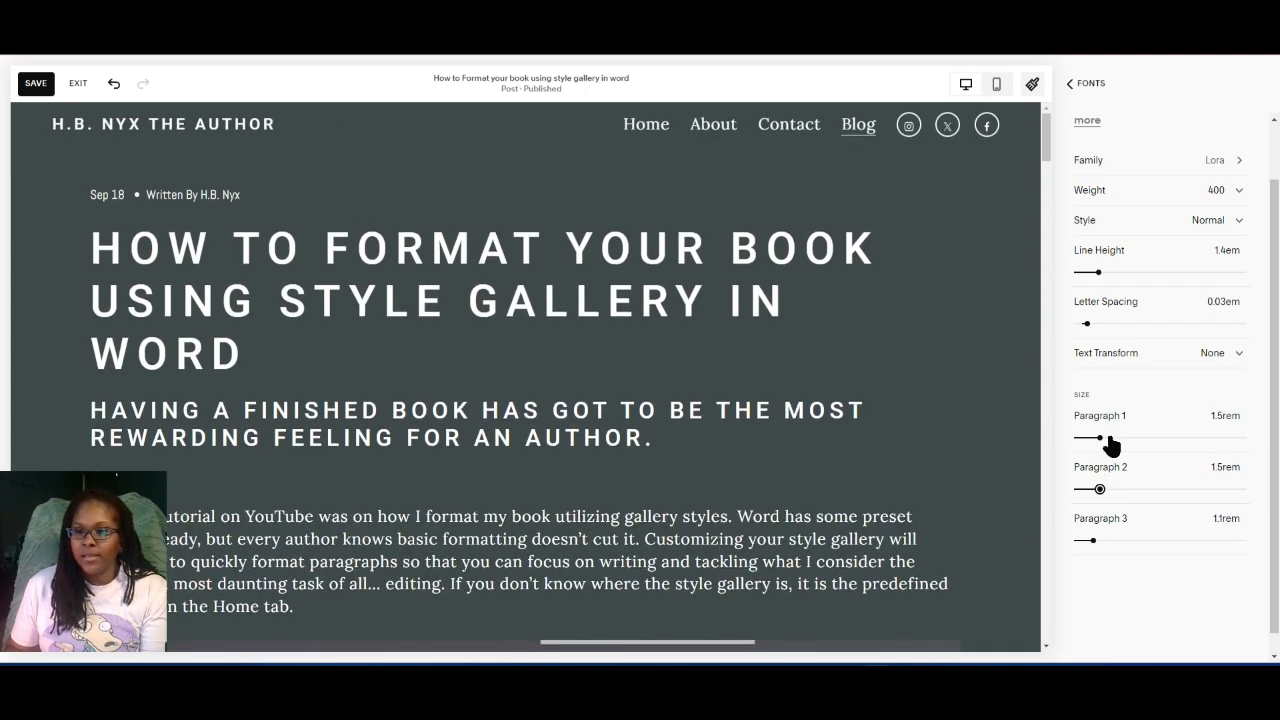
- Set the paragraph letter spacing to 0.13em and the line height to 1.2em
scroll(1108, 385, "up", 1)
left_click_drag(1088, 392, 1094, 391)
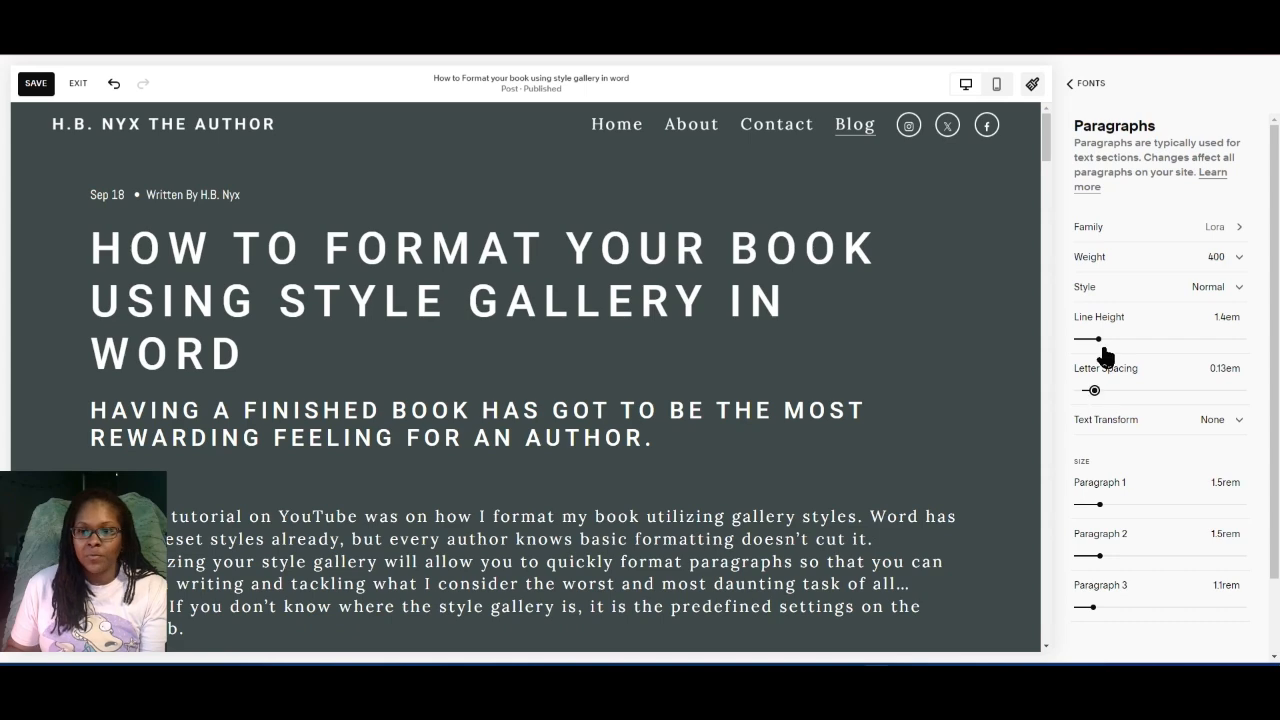
left_click_drag(1102, 338, 1095, 338)
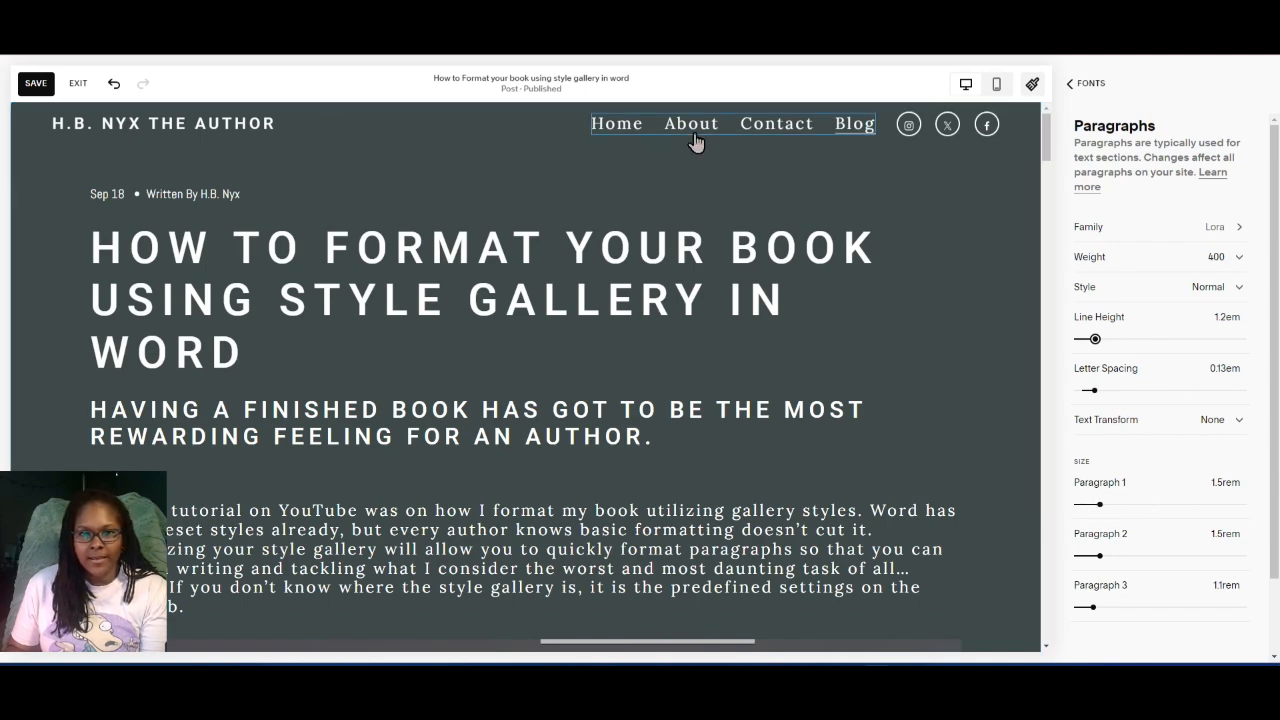
- Set the Paragraph 1 size to 1.4rem and reduce the Paragraph 2 size
left_click_drag(1104, 506, 1099, 504)
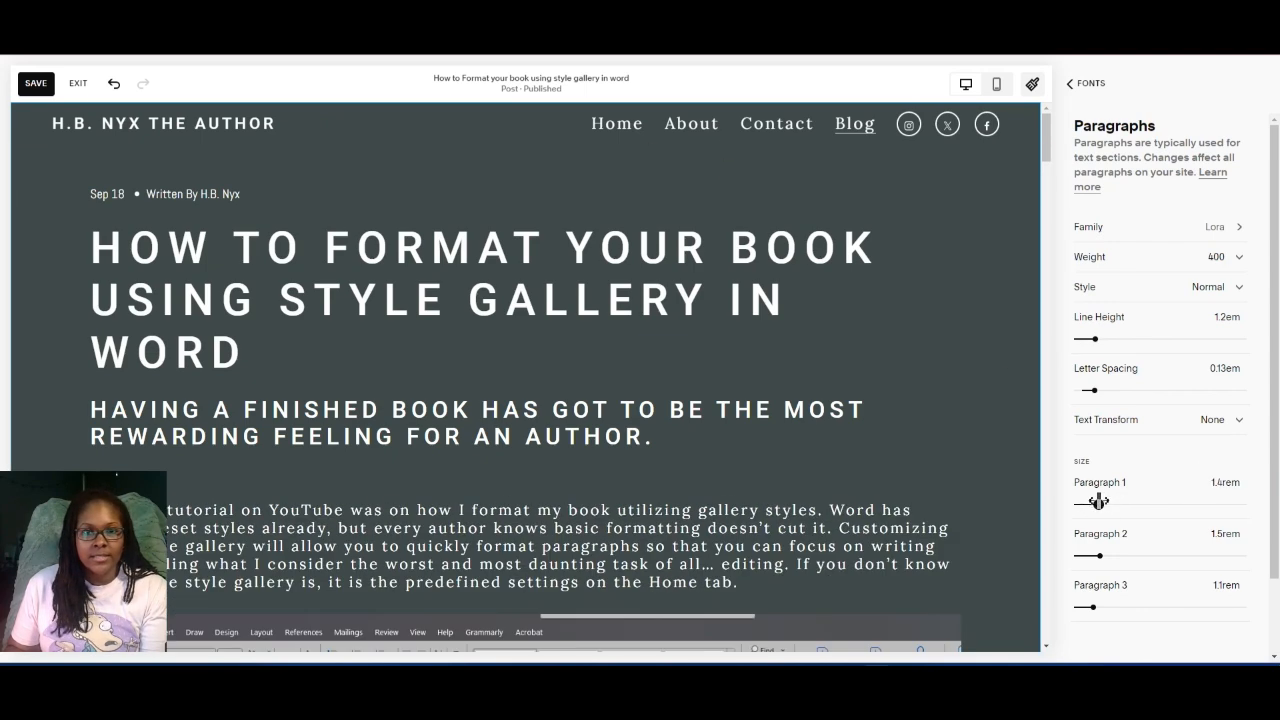
mouse_move(1090, 555)
left_mouse_down()
mouse_move(1106, 556)
mouse_move(1091, 557)
left_mouse_up()
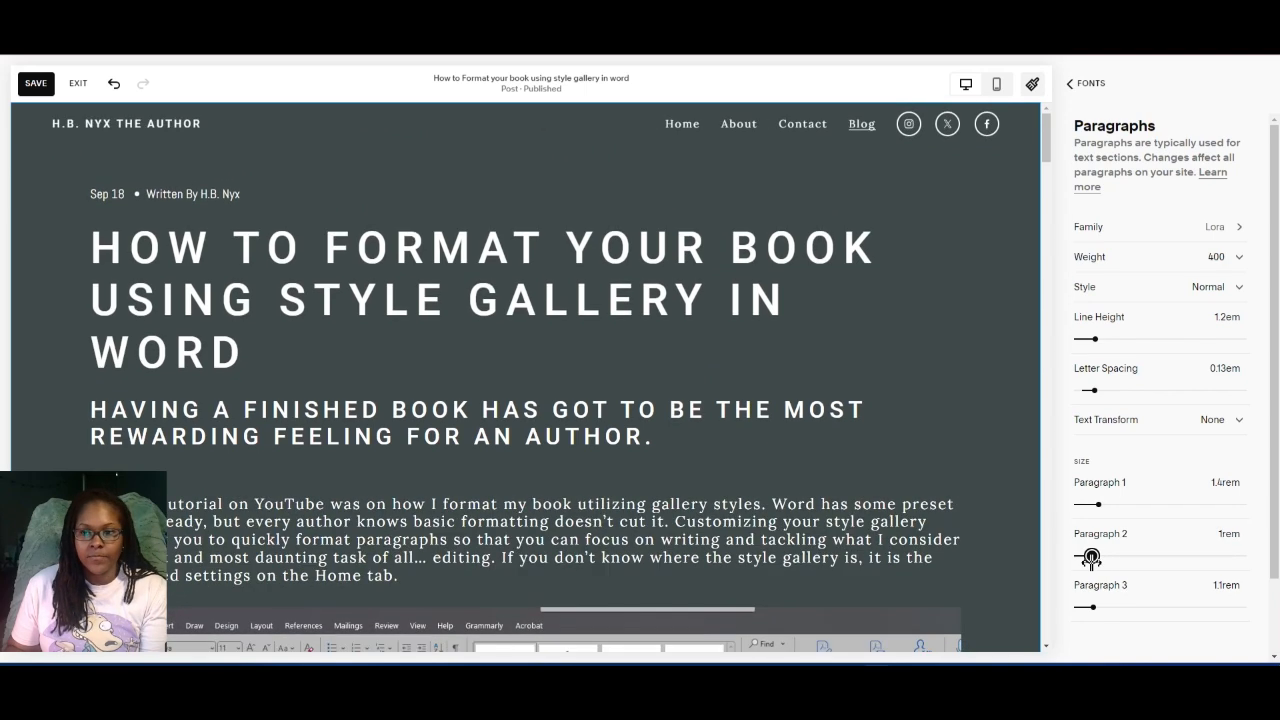
left_click(1069, 84)
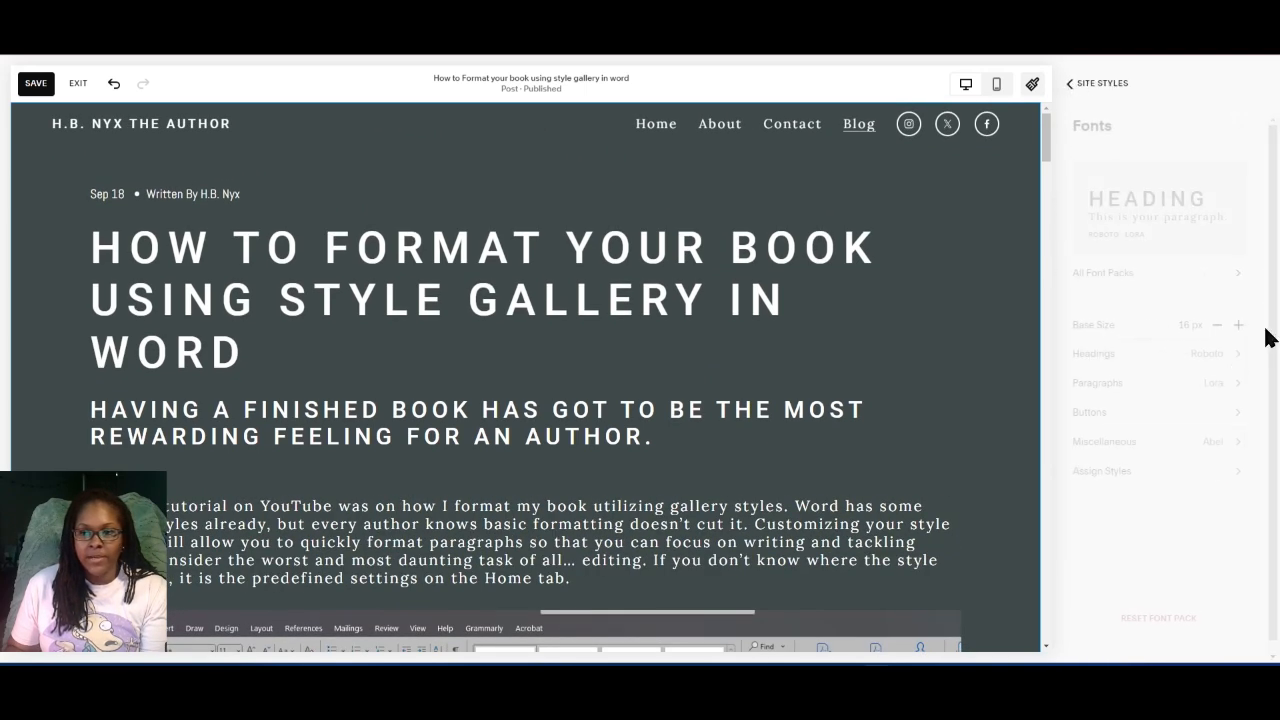
- Examine the font family, weight, spacing, text transform and size options for the site's button text
left_click(1133, 420)
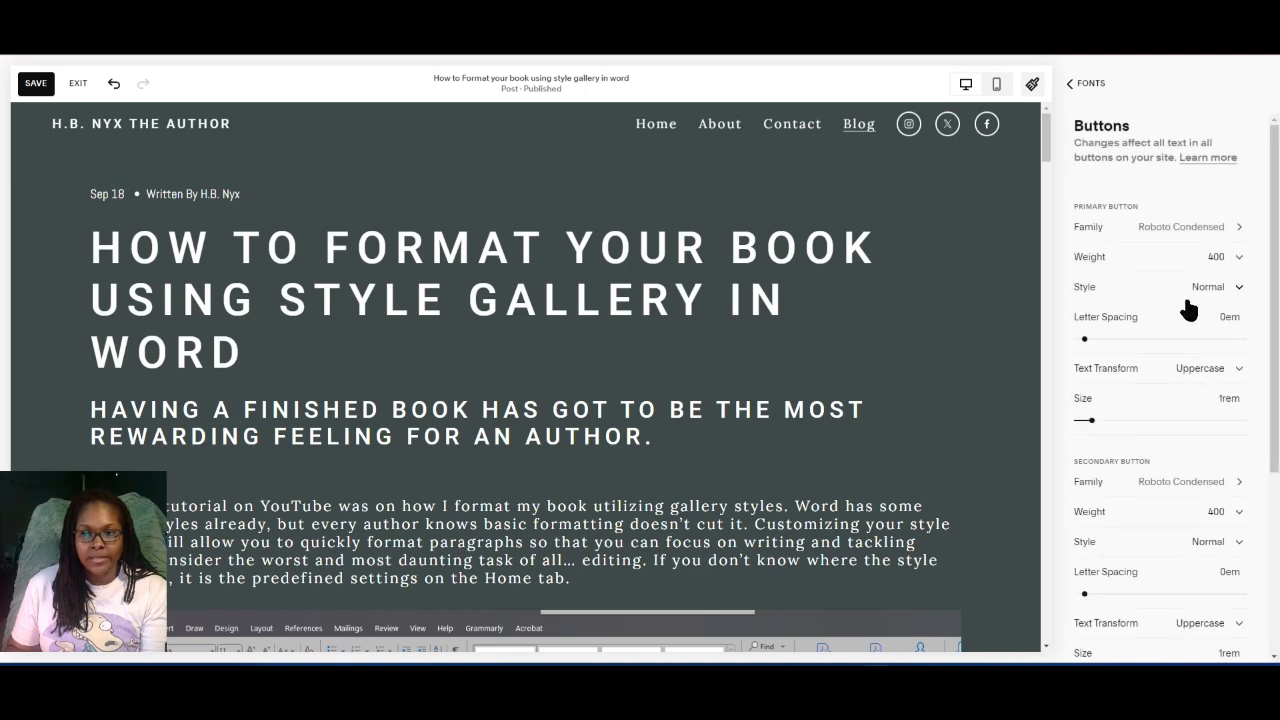
scroll(1235, 420, "down", 3)
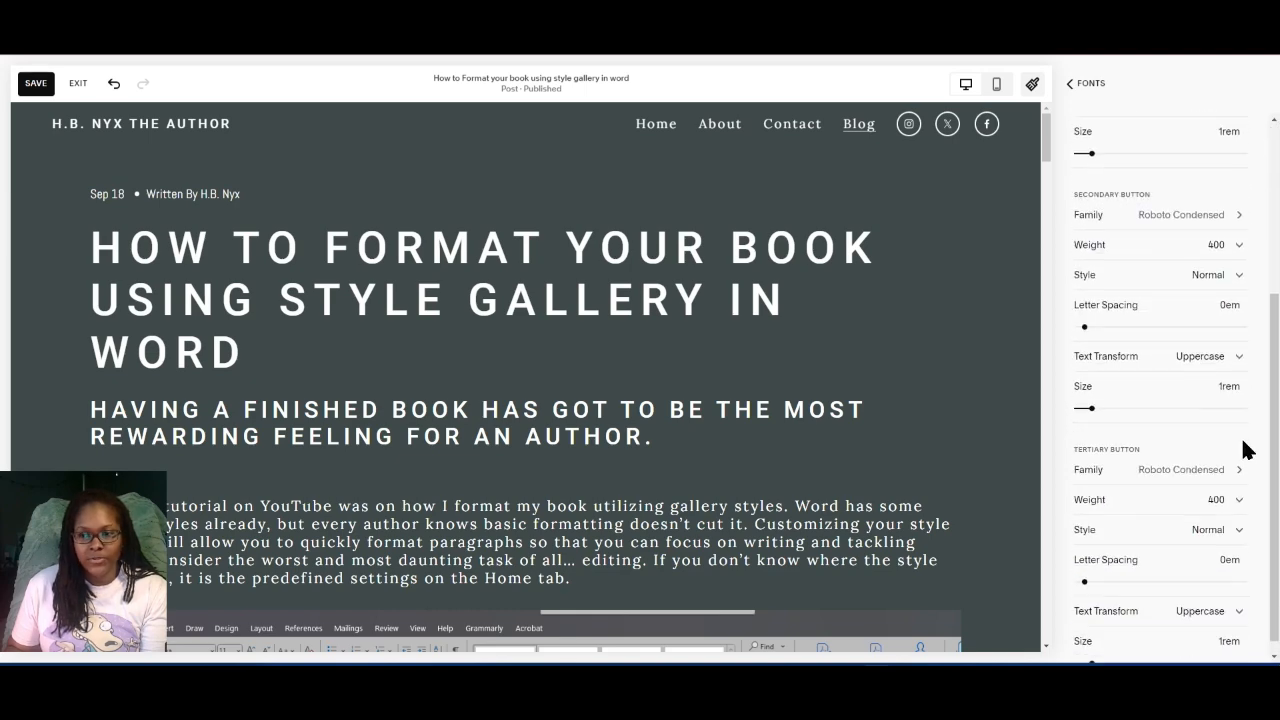
scroll(1155, 410, "up", 3)
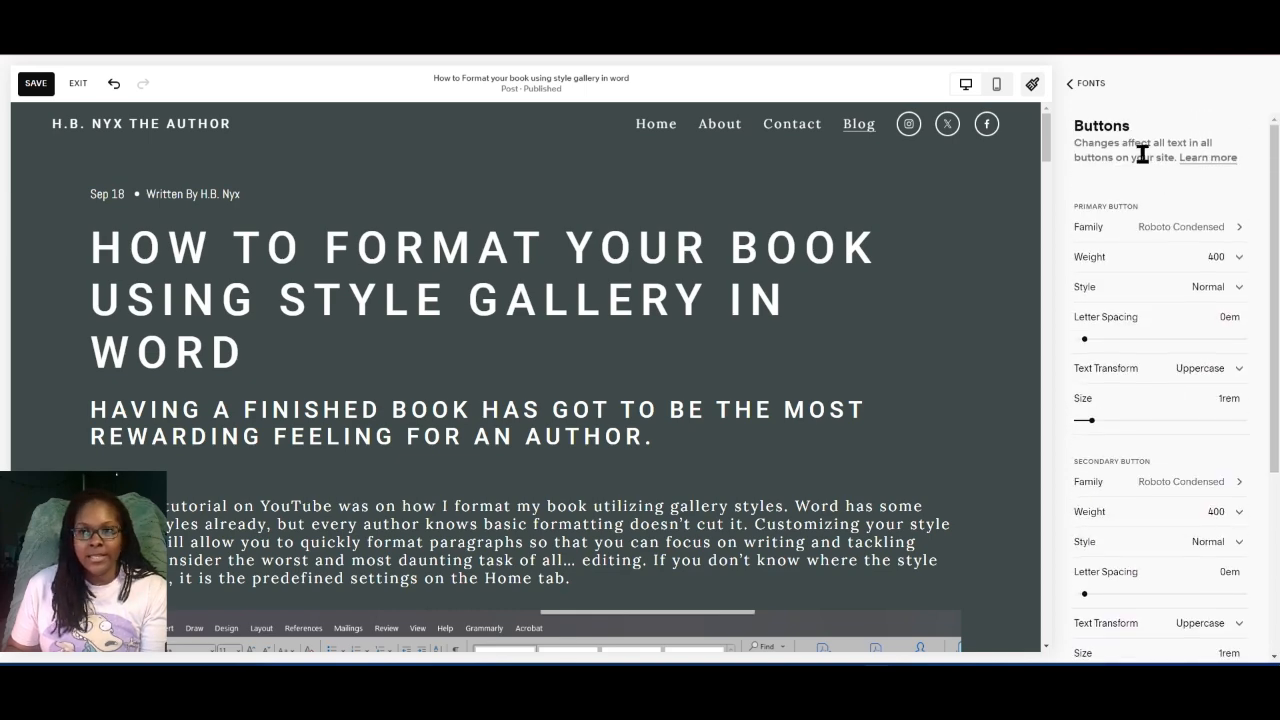
left_click(1084, 83)
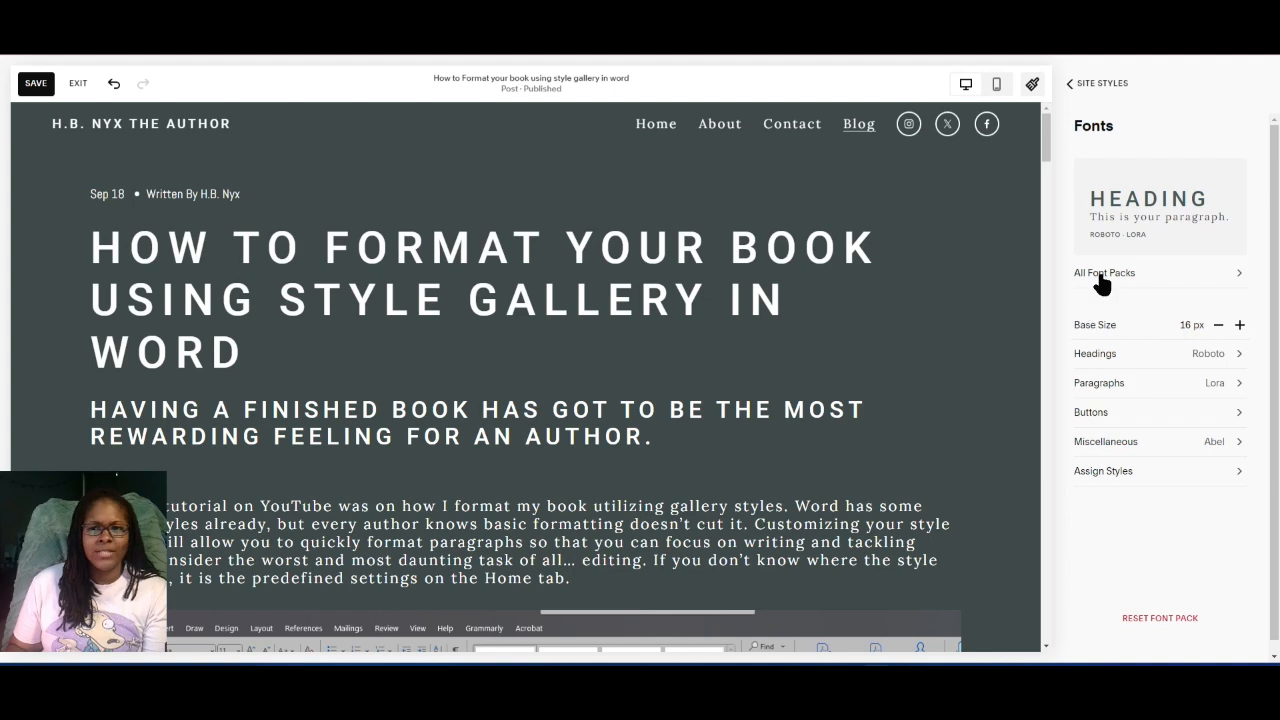
- Browse the sans-serif font packs and apply the Oswald and Arimo pack to the site
left_click(1158, 289)
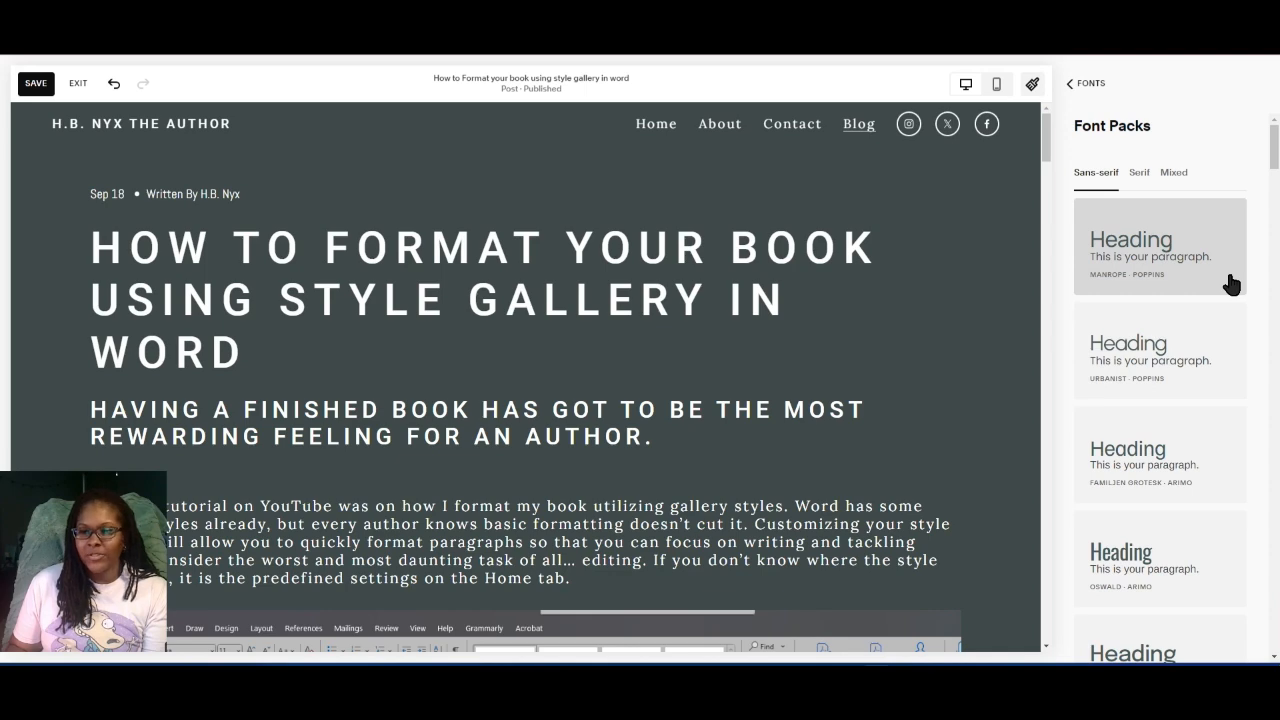
scroll(1232, 285, "down", 1)
scroll(1210, 378, "down", 1)
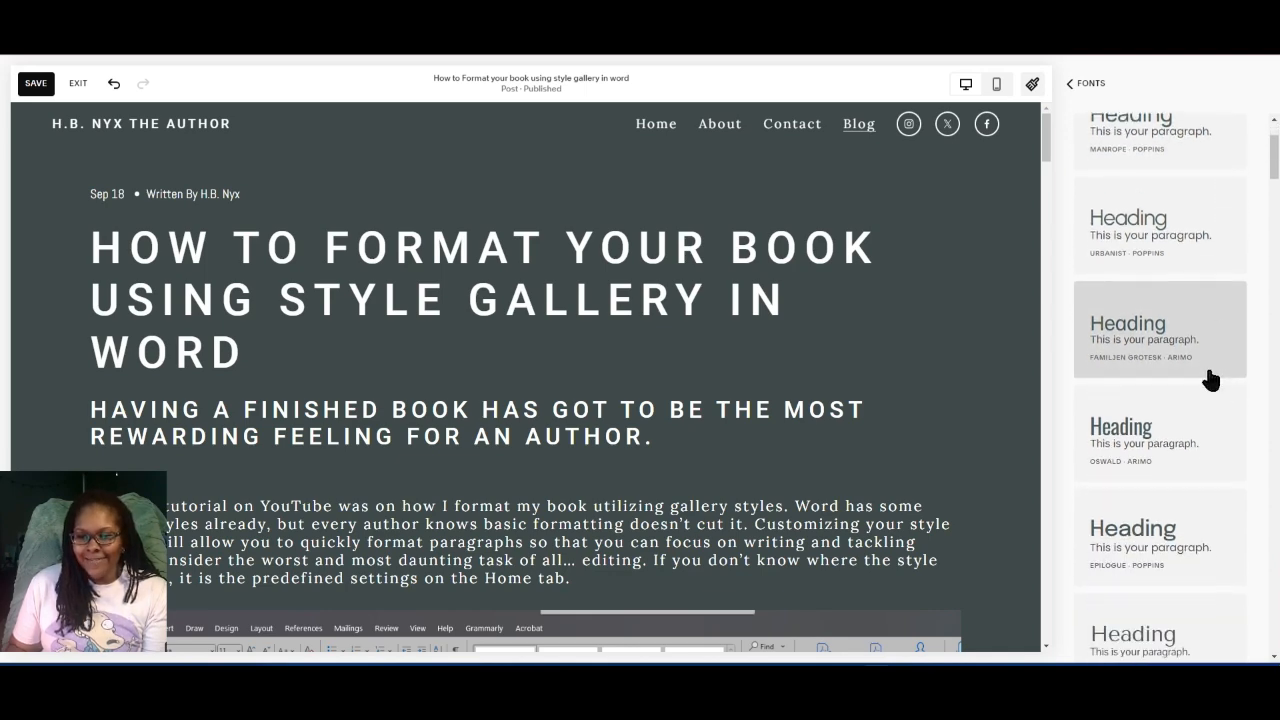
left_click(1194, 447)
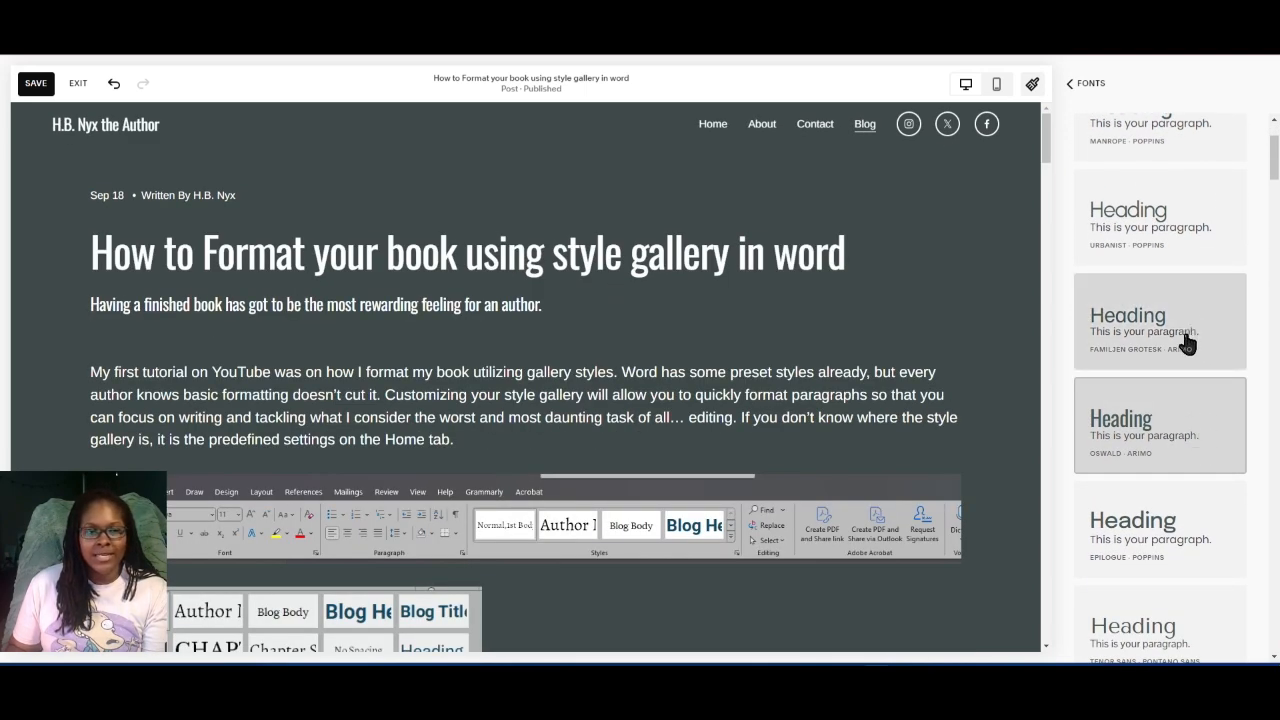
scroll(1188, 368, "down", 1)
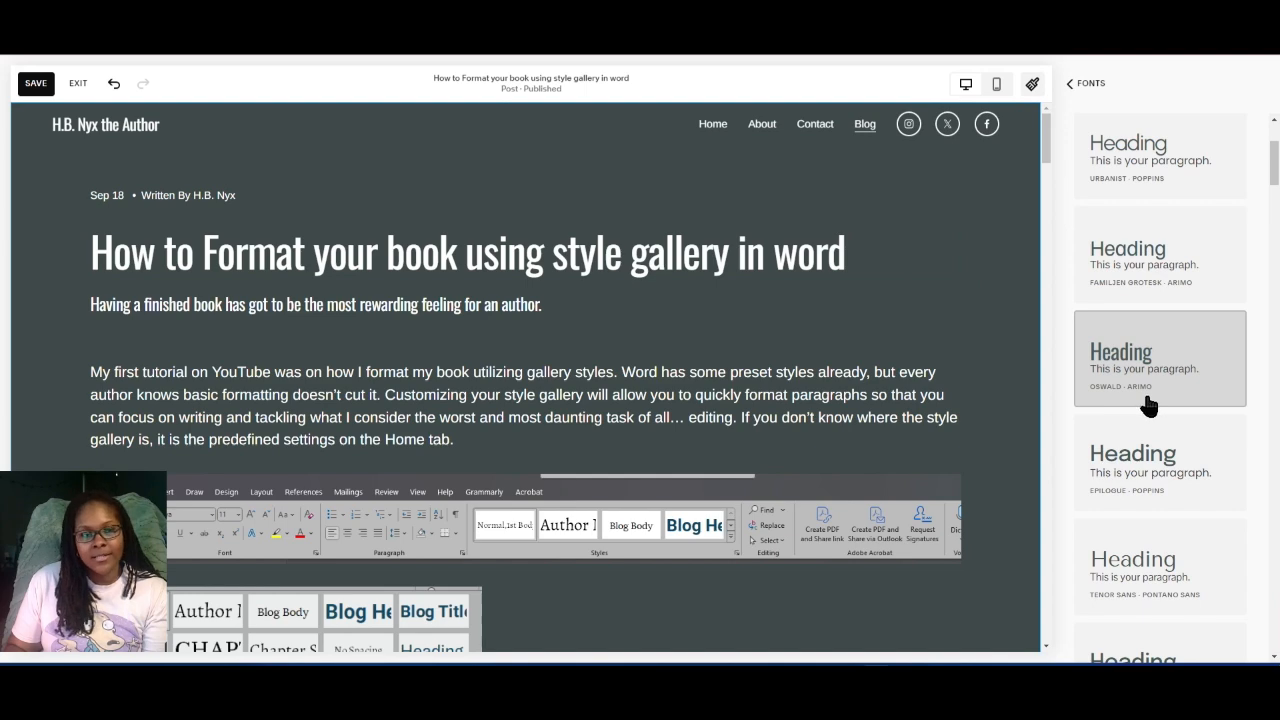
scroll(1148, 408, "down", 2)
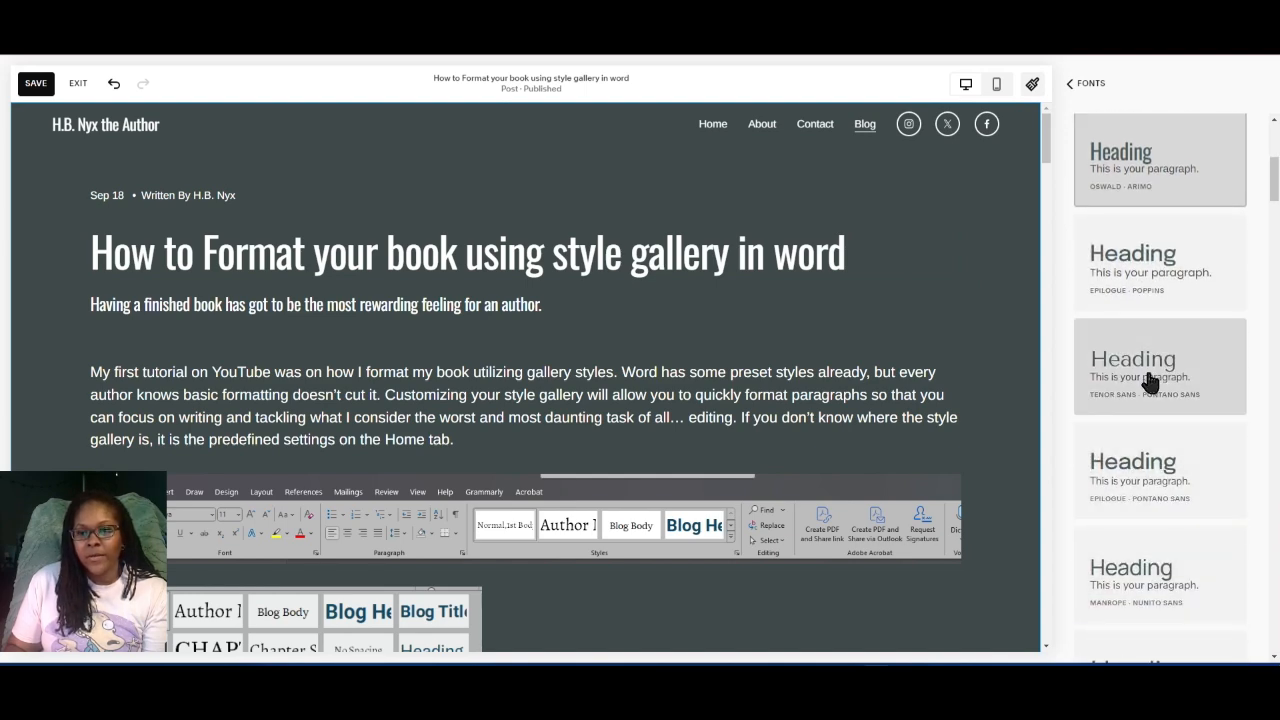
- Try the Tenor Sans with Pontano Sans, Epilogue with Pontano Sans, and Comfortaa with Work Sans font packs
left_click(1143, 372)
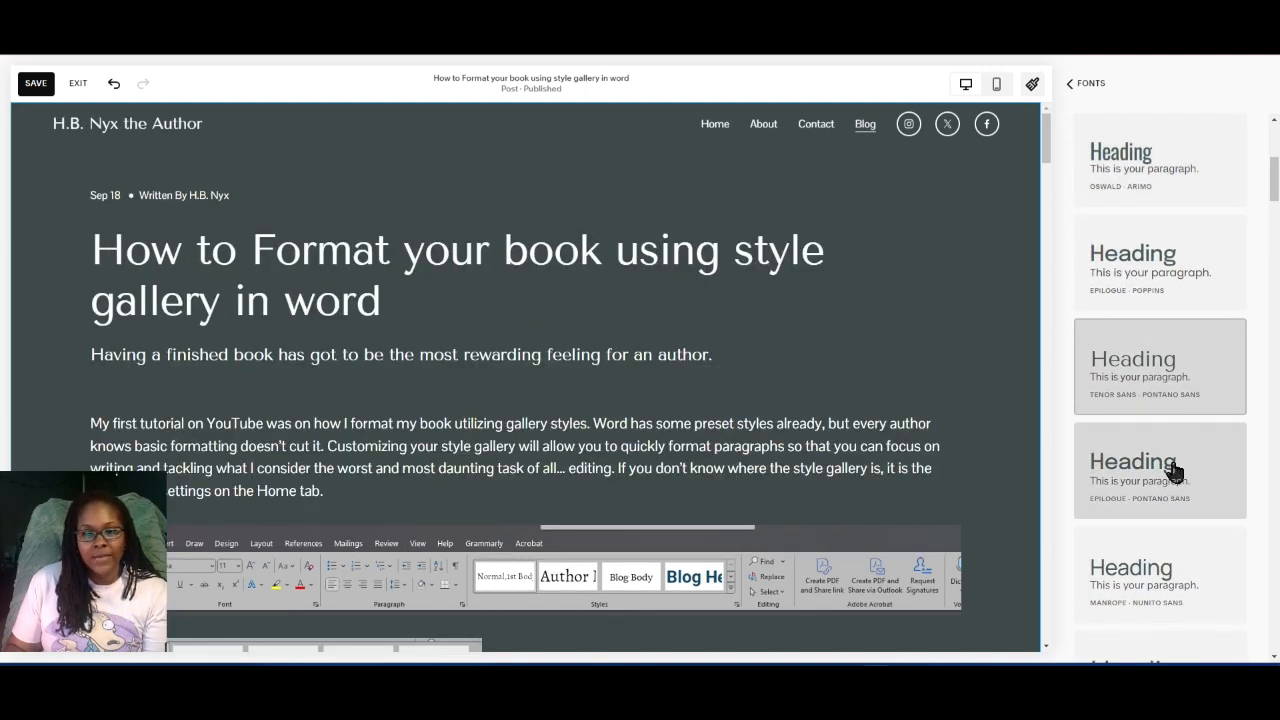
left_click(1190, 482)
scroll(1192, 485, "down", 2)
left_click(1193, 487)
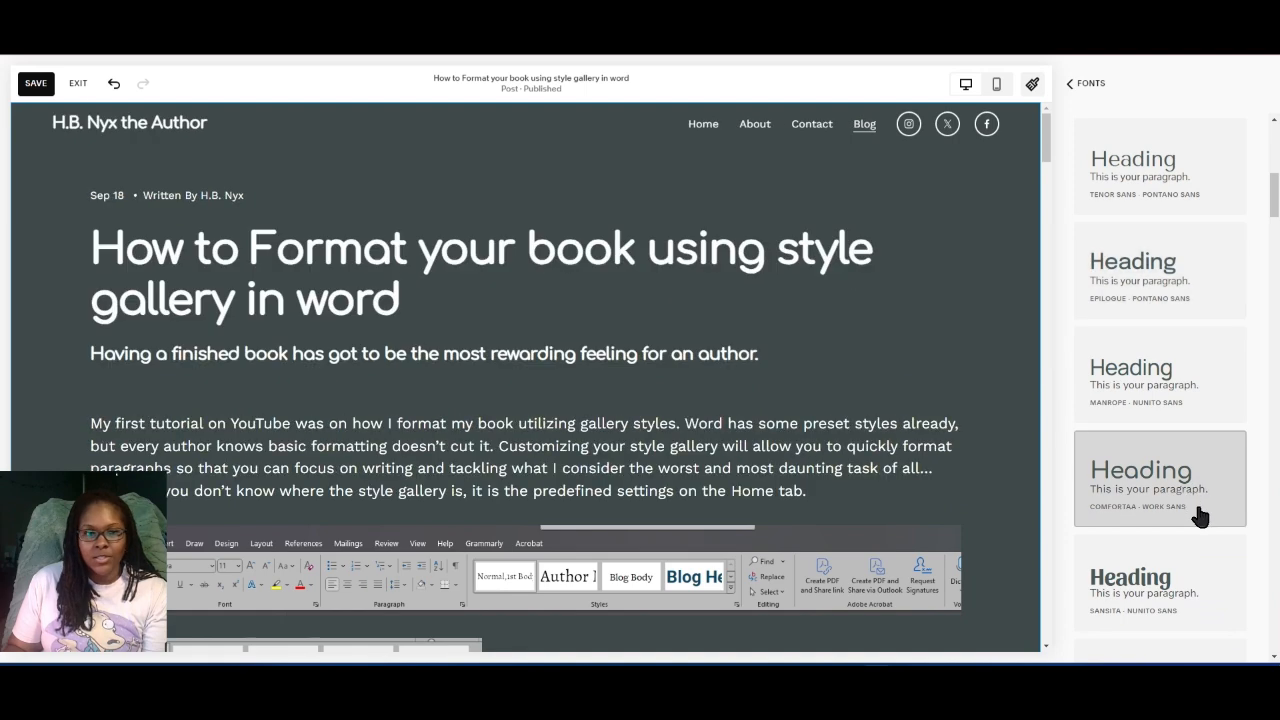
- Apply the Sansita and Nunito Sans font pack and return to the general font settings
scroll(1200, 520, "down", 1)
left_click(1205, 555)
scroll(1205, 557, "down", 2)
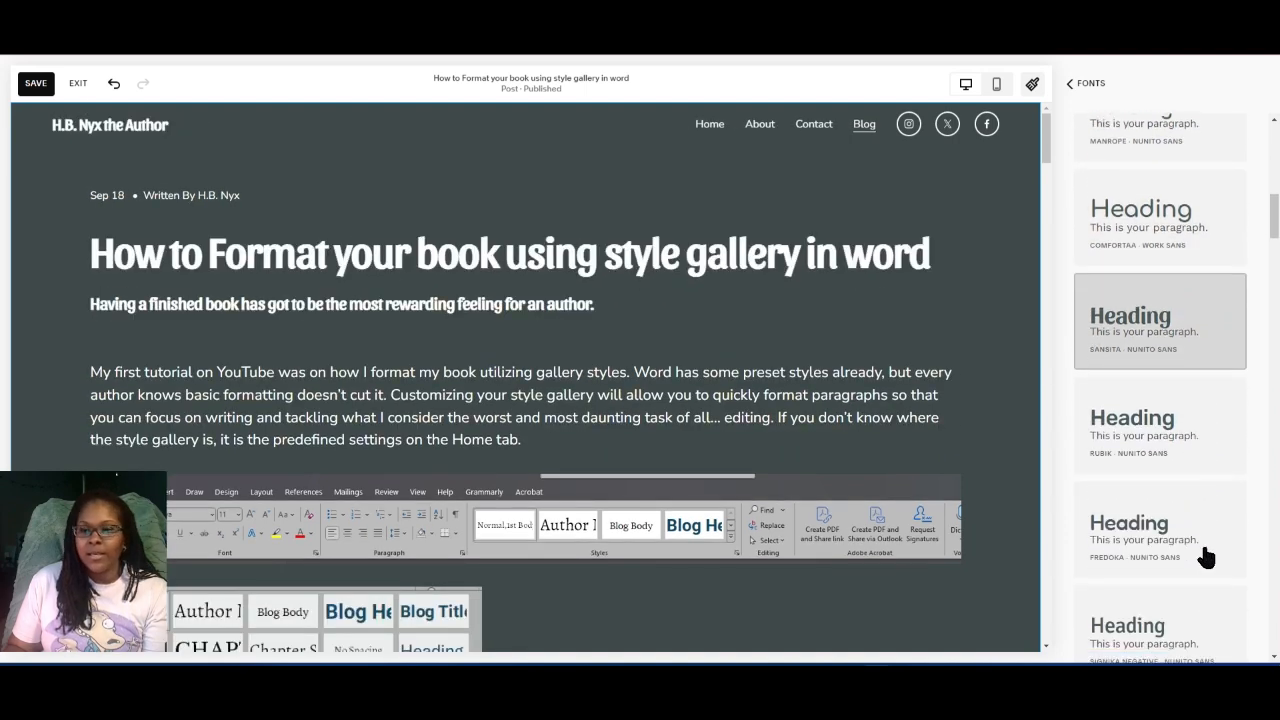
left_click(1071, 88)
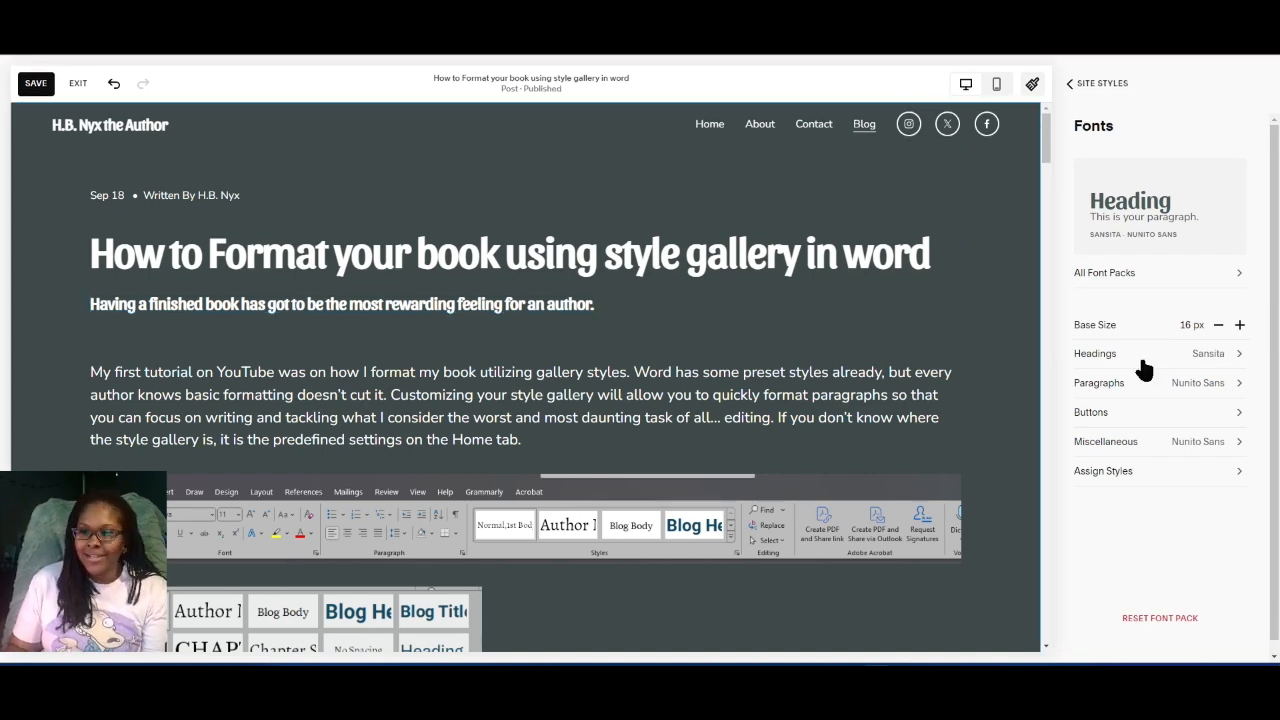
- Set the headings' letter spacing to 0.04em and their text transform to Uppercase
left_click(1144, 370)
left_click_drag(1110, 393, 1088, 393)
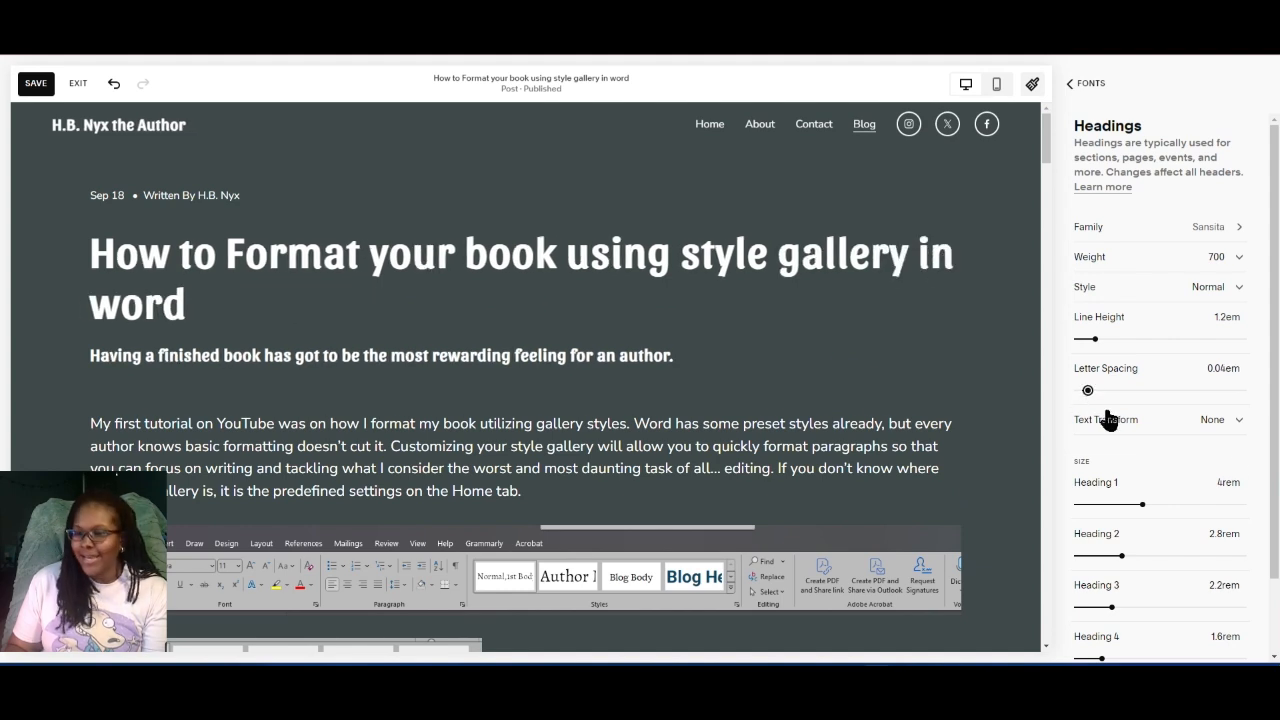
left_click(1236, 430)
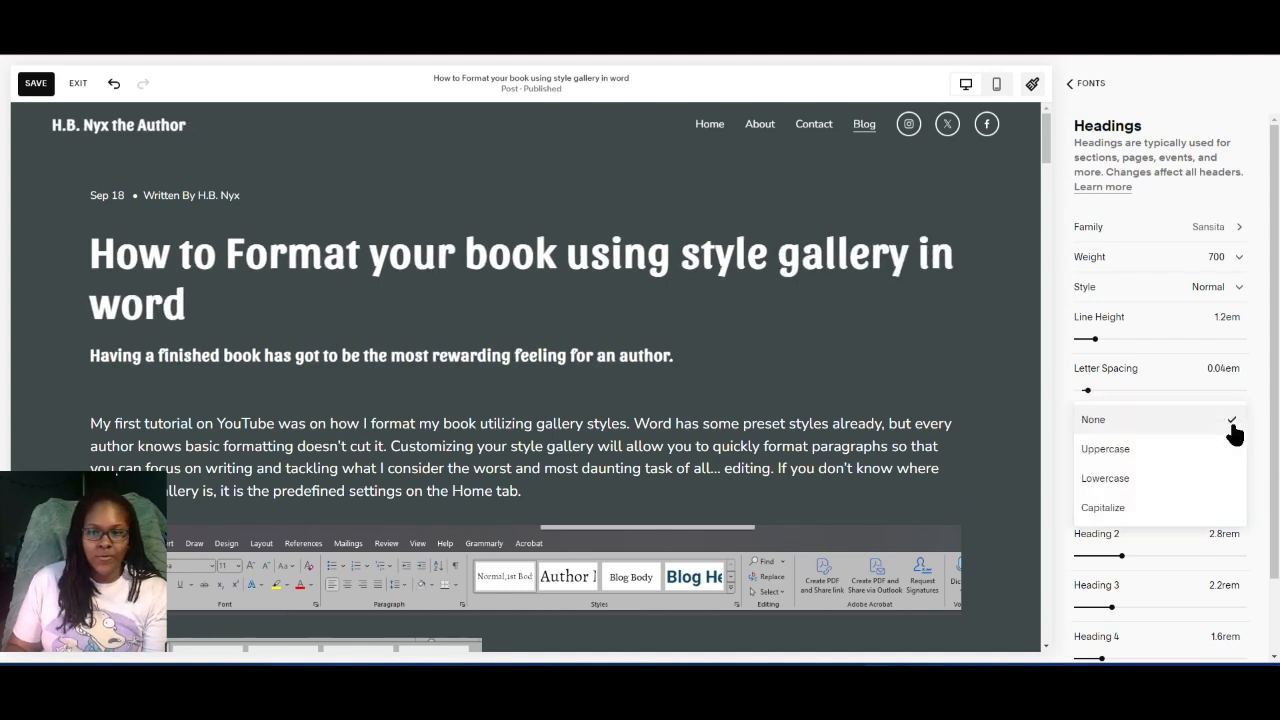
left_click(1144, 449)
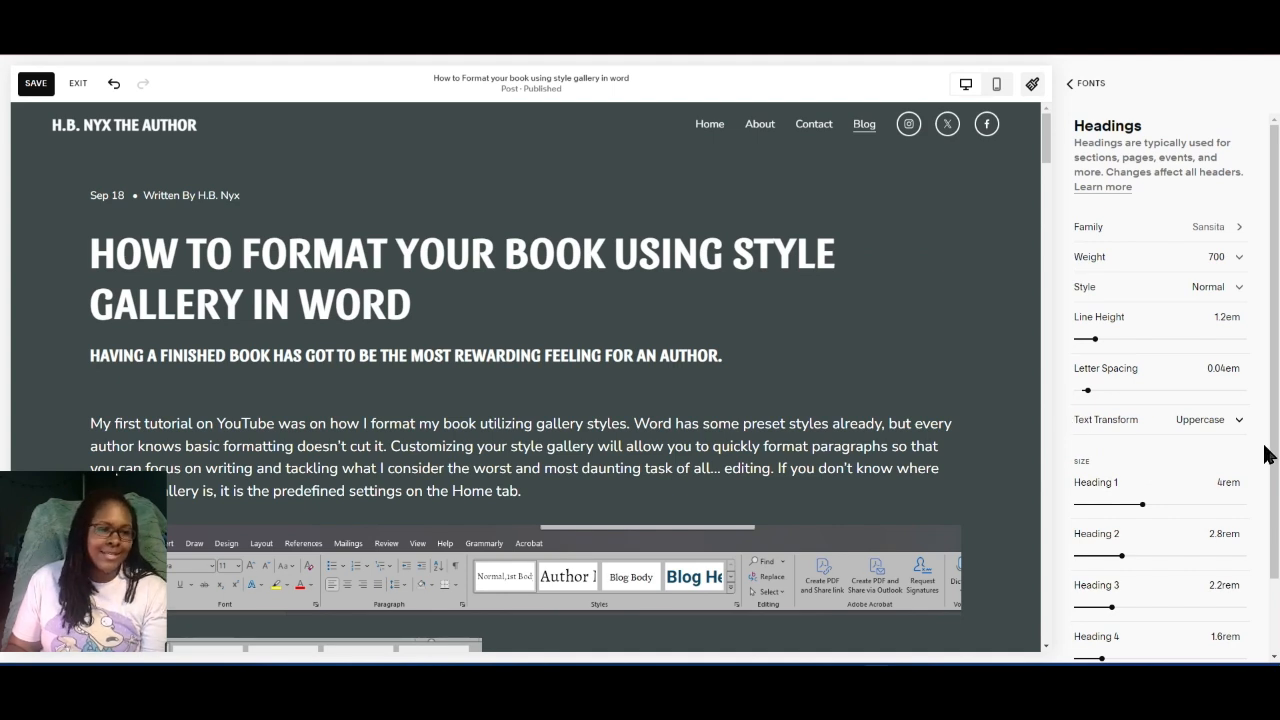
- Change the headings' text transform to Lowercase and return to the general font settings
left_click(1208, 307)
left_click(1205, 298)
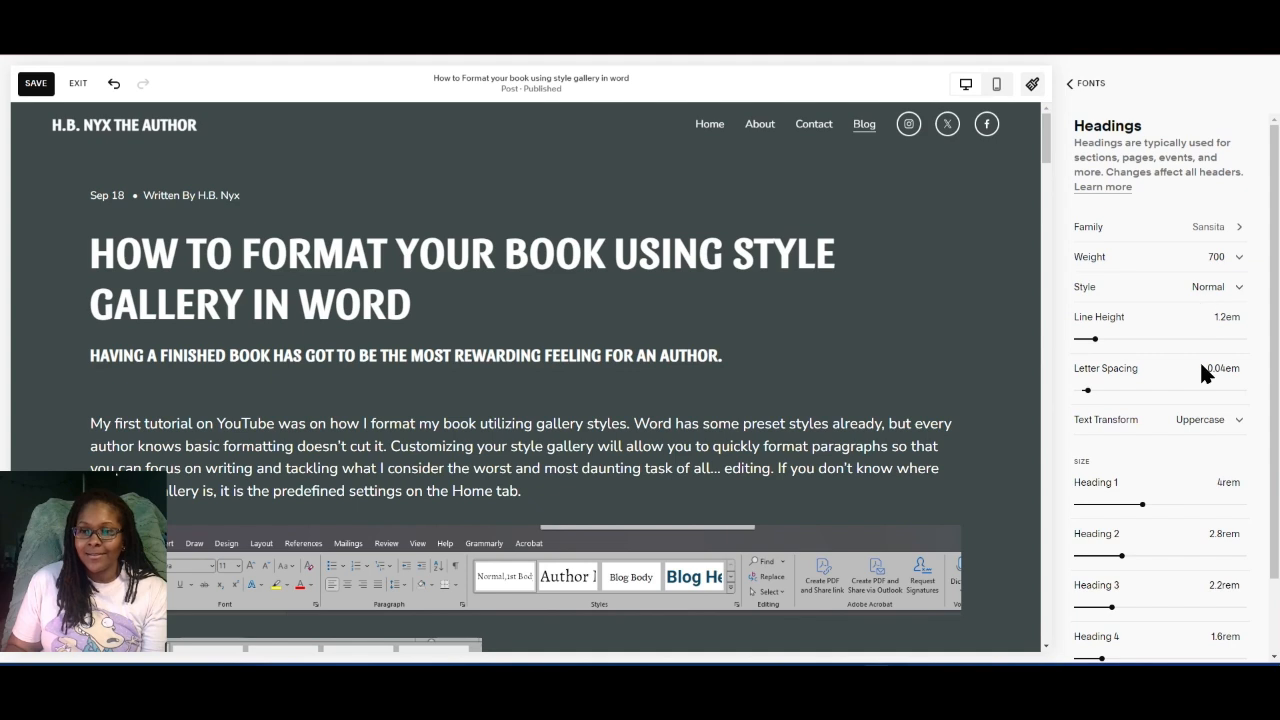
left_click(1208, 425)
left_click(1189, 449)
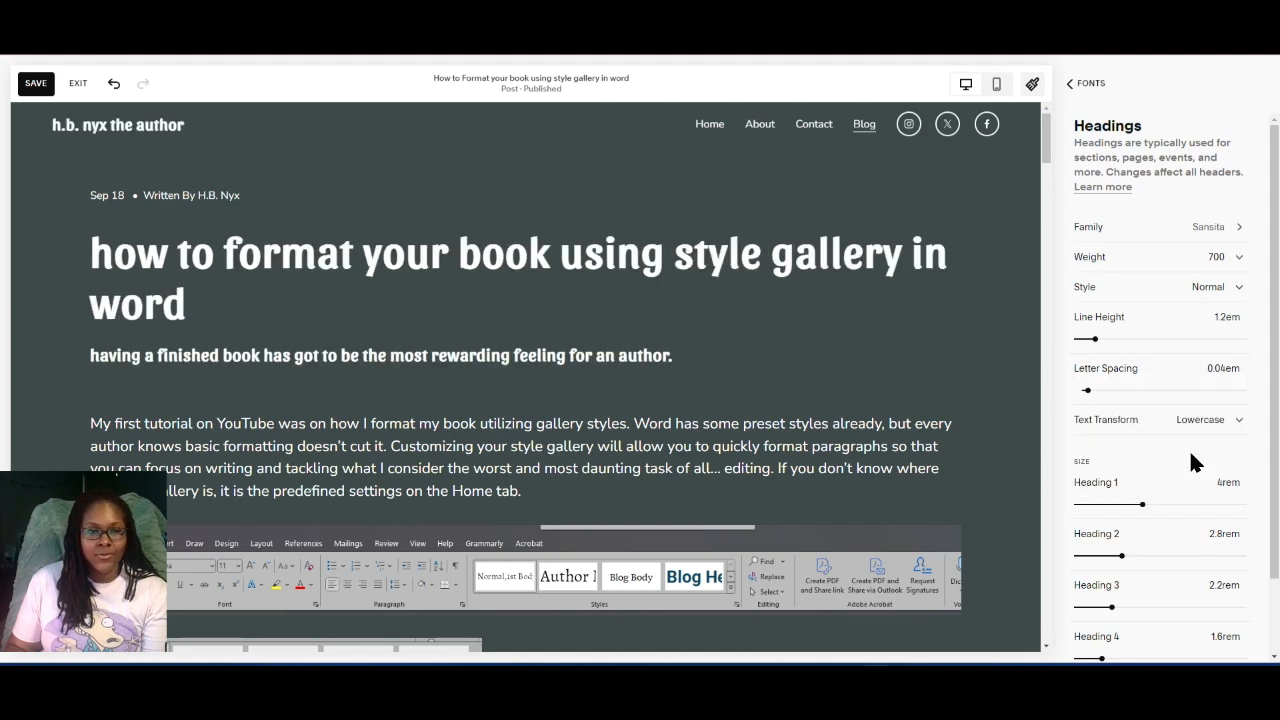
left_click(1063, 90)
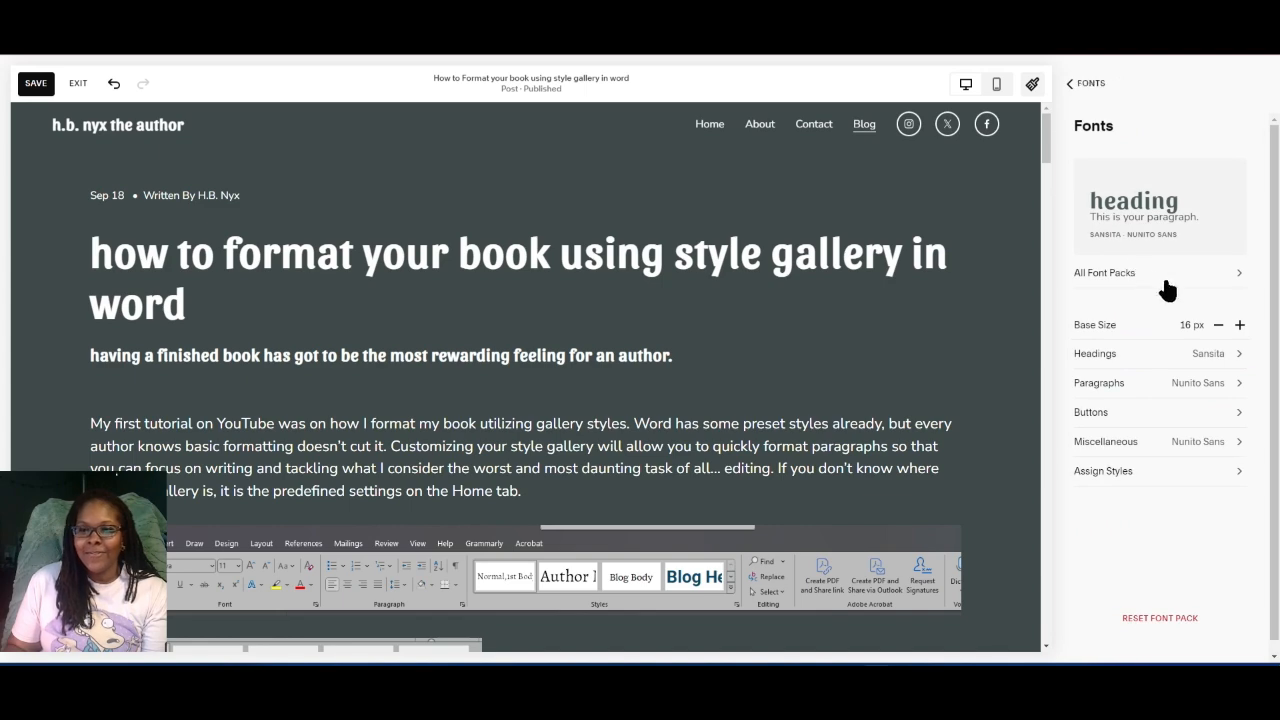
- Browse the sans-serif font packs again and switch to the Serif category
left_click(1163, 274)
scroll(1200, 325, "down", 6)
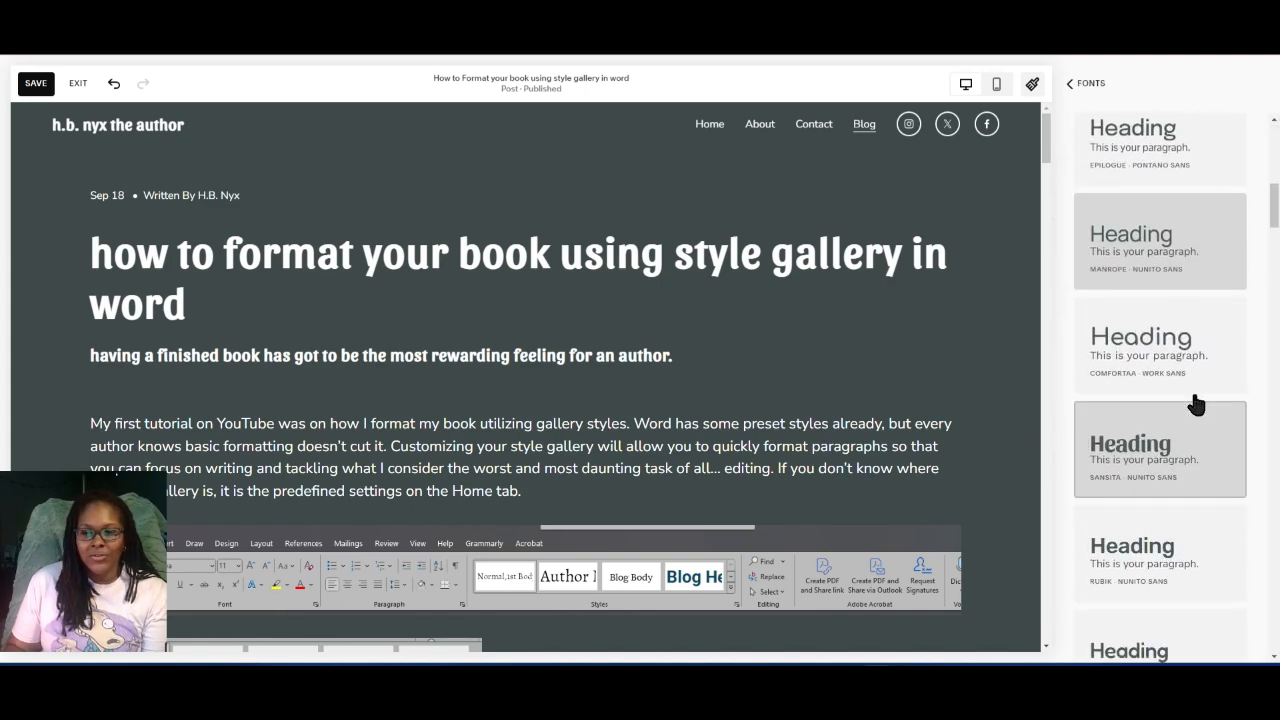
scroll(1195, 395, "up", 6)
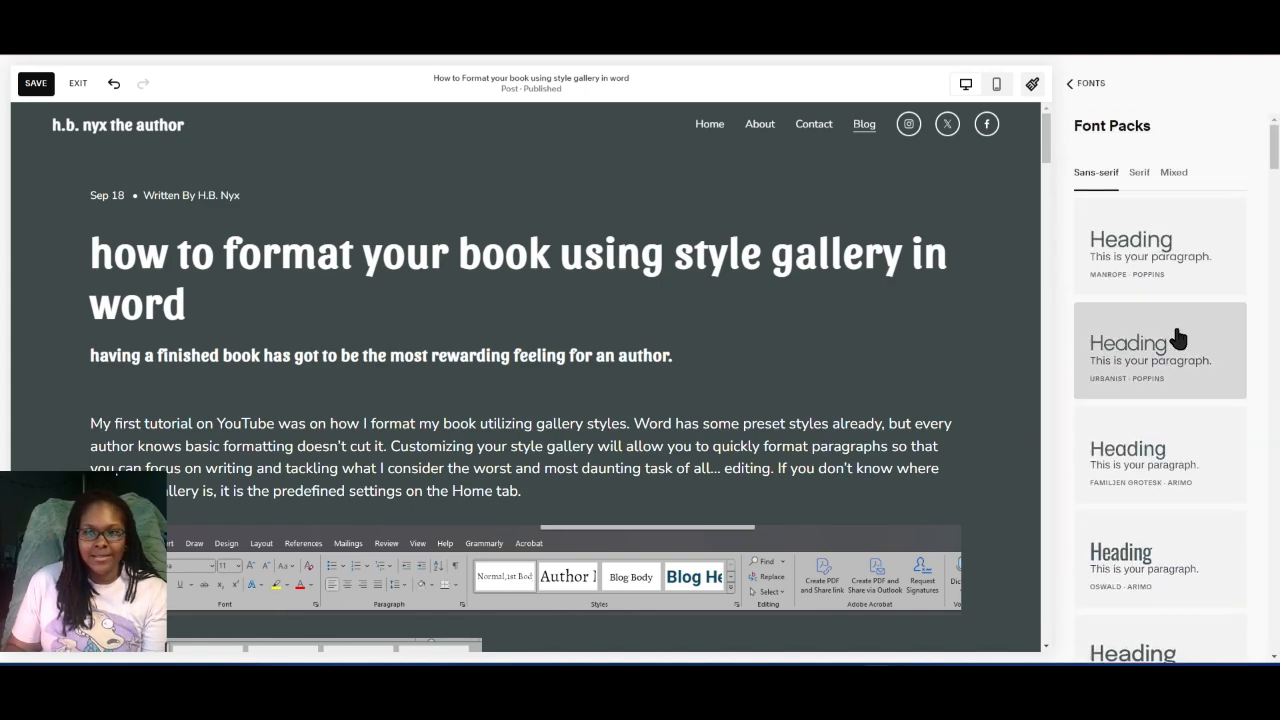
left_click(1140, 184)
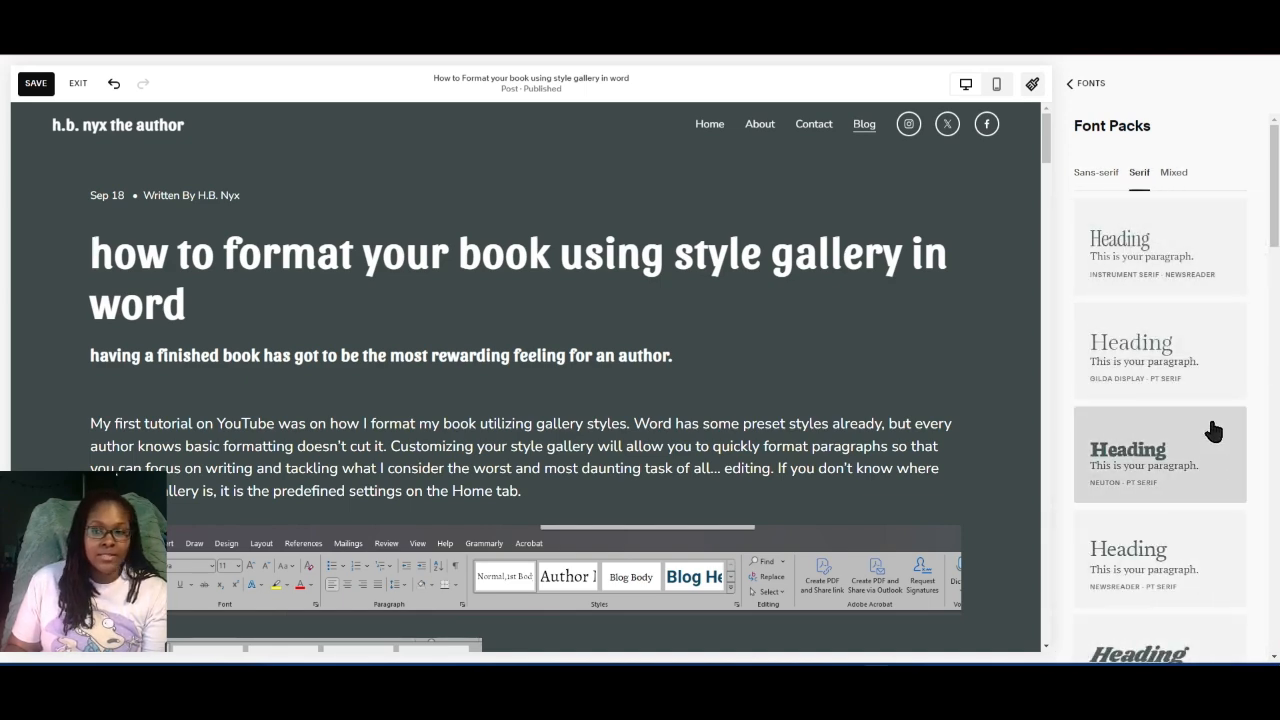
- Try the Gilda Display with PT Serif, Instrument Serif with Newsreader, and Shrikhand with Bitter font packs
left_click(1210, 383)
left_click(1157, 271)
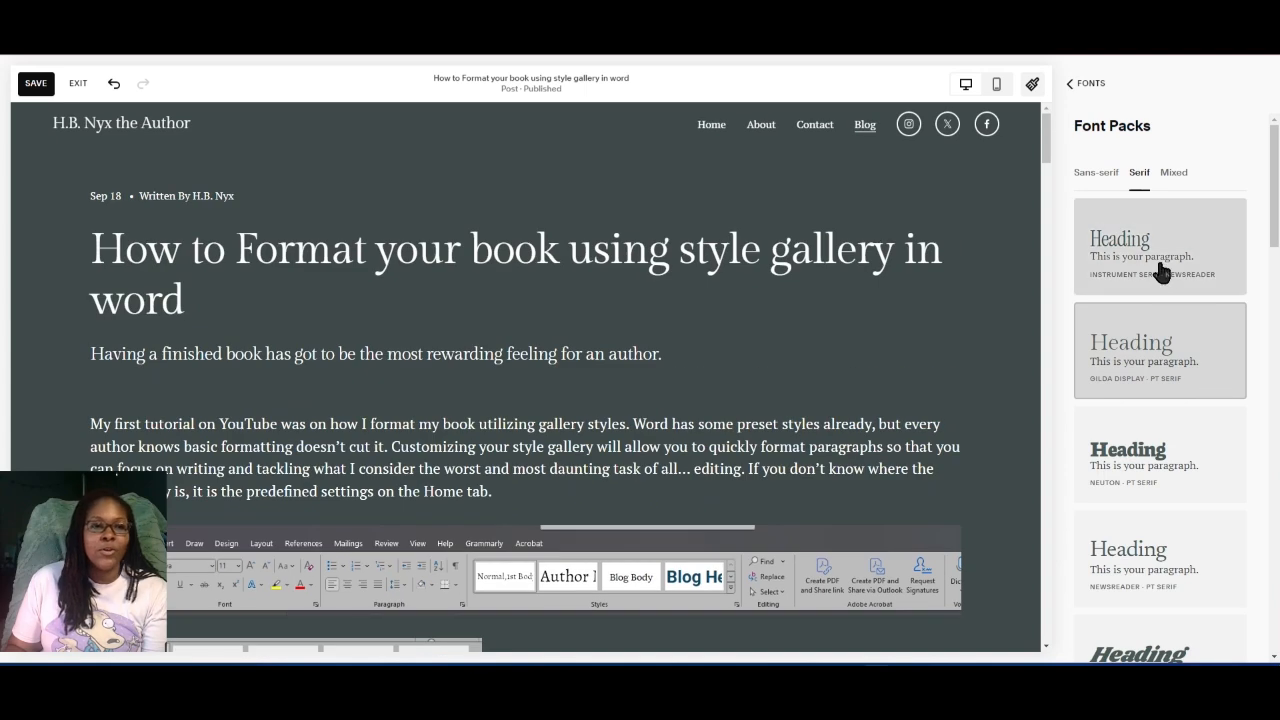
scroll(1213, 474, "down", 2)
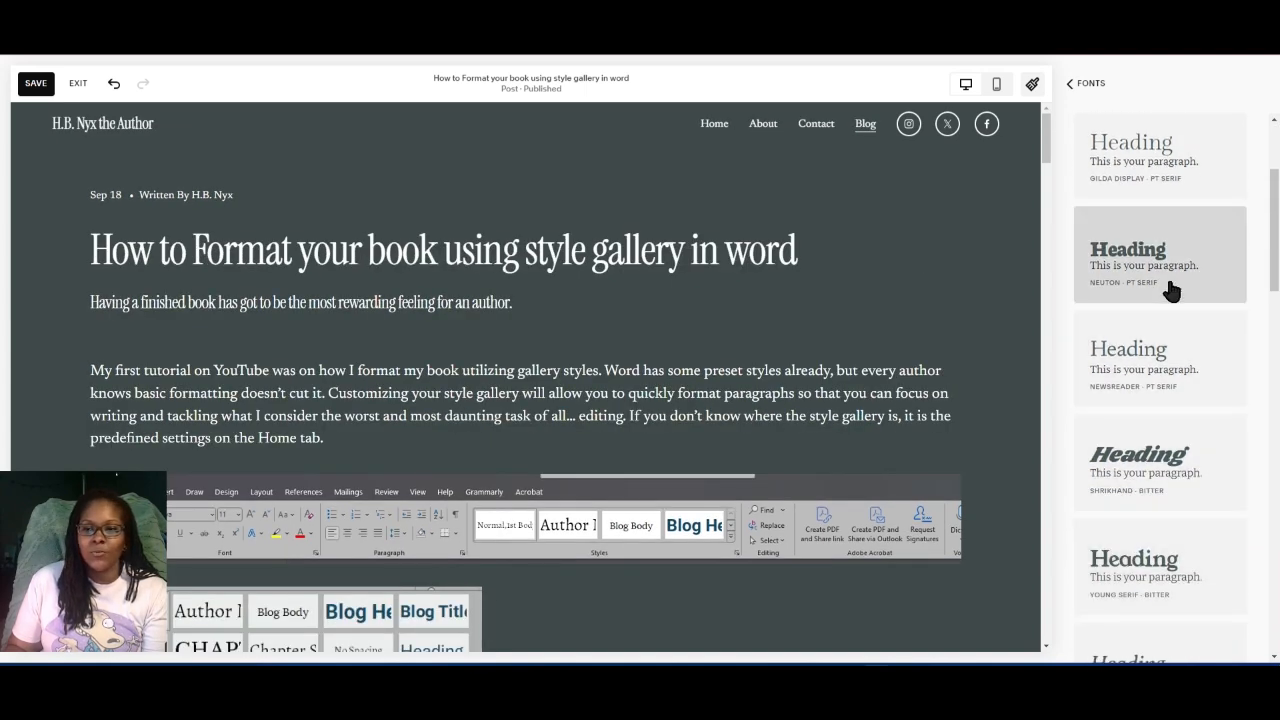
left_click(1186, 477)
- Apply the Averia Serif Libre and Bitter font pack to the site
scroll(1199, 541, "down", 2)
left_click(1150, 485)
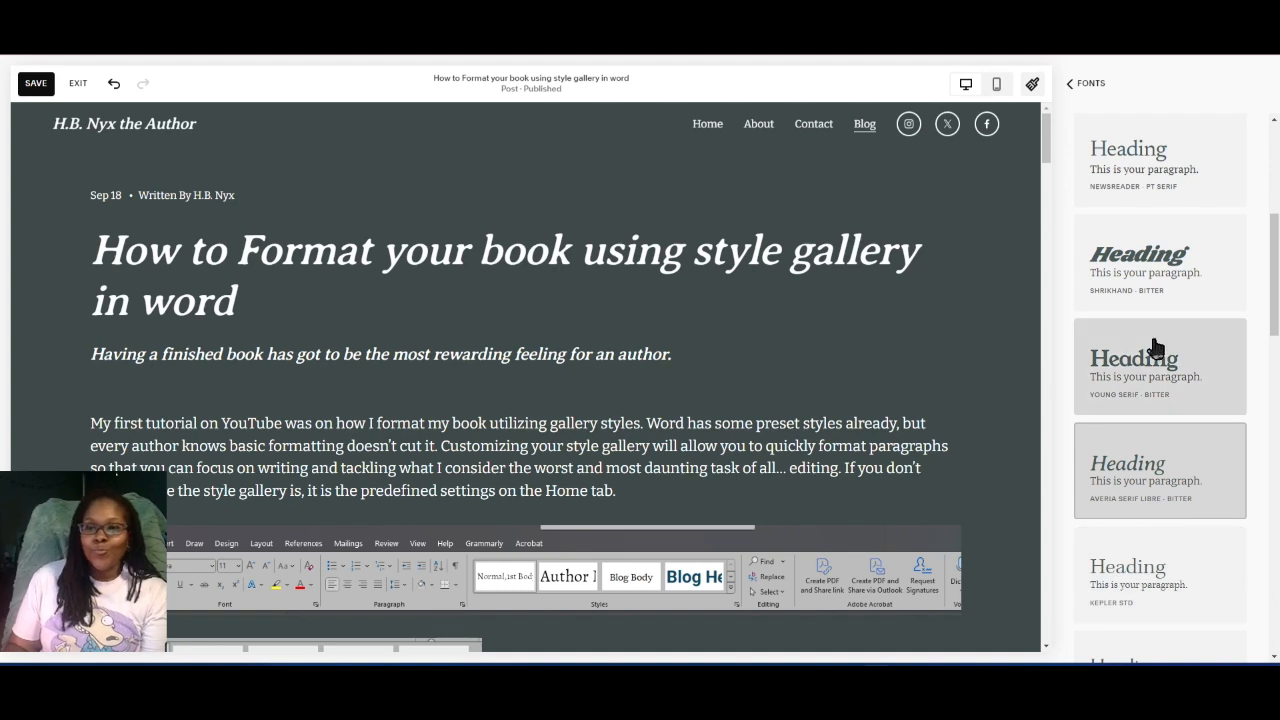
left_click(1073, 85)
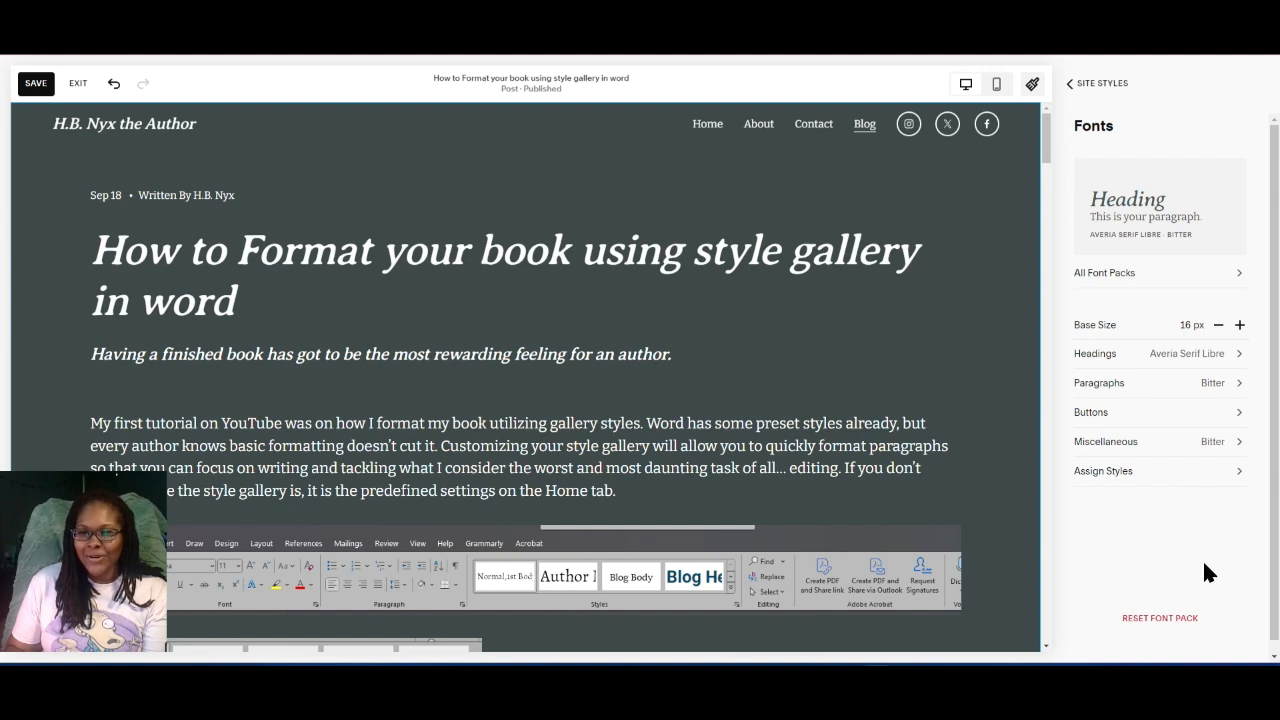
- Leave the font settings and review the site's color palette and its preset palettes
left_click(1069, 84)
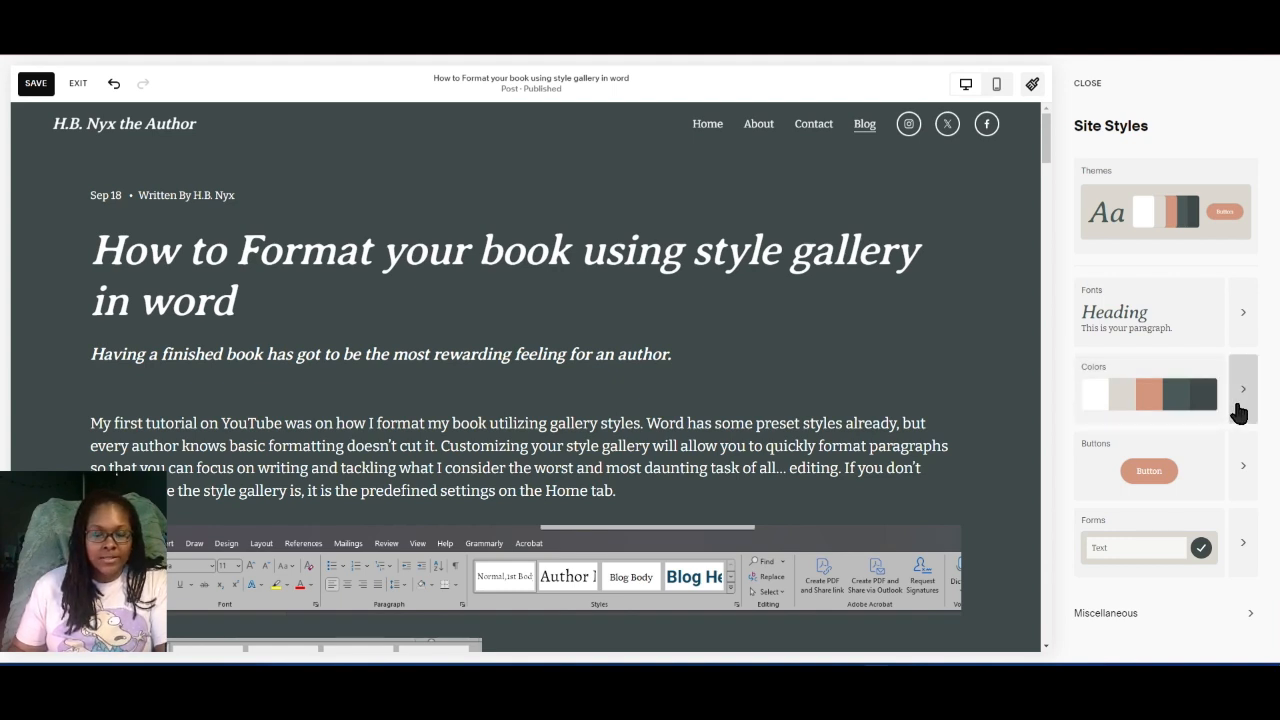
left_click(1240, 410)
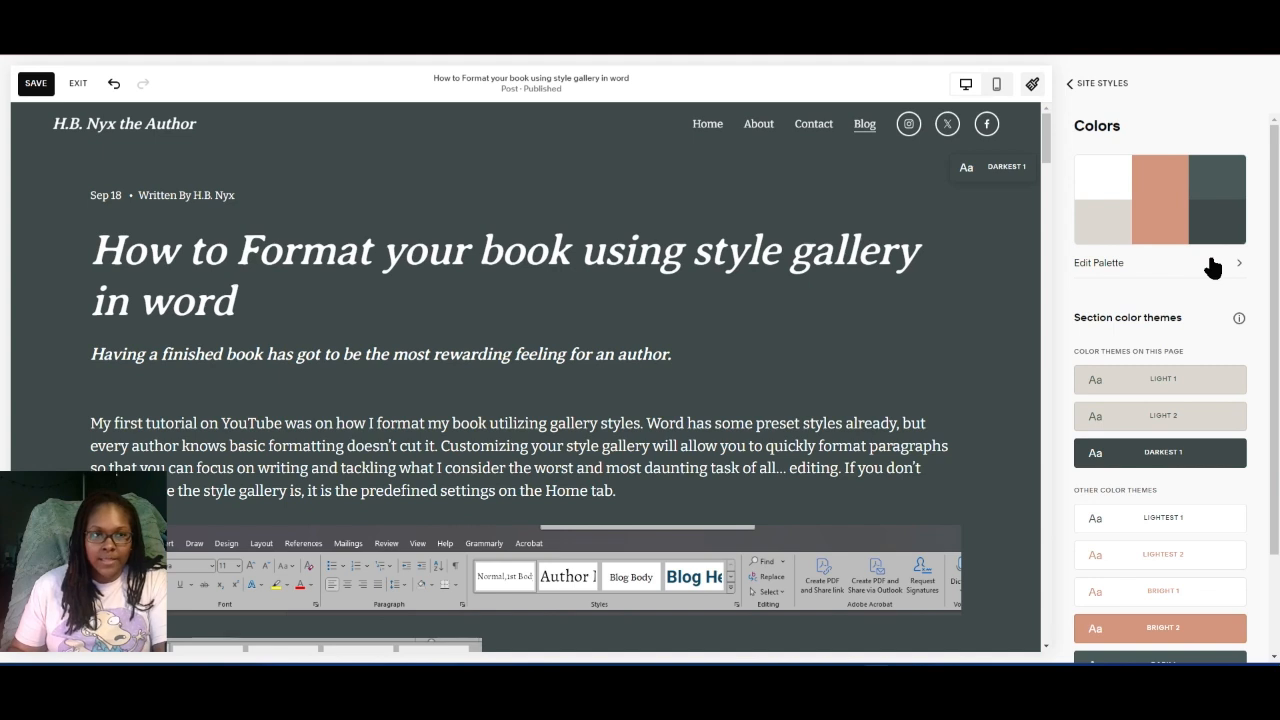
left_click(1212, 272)
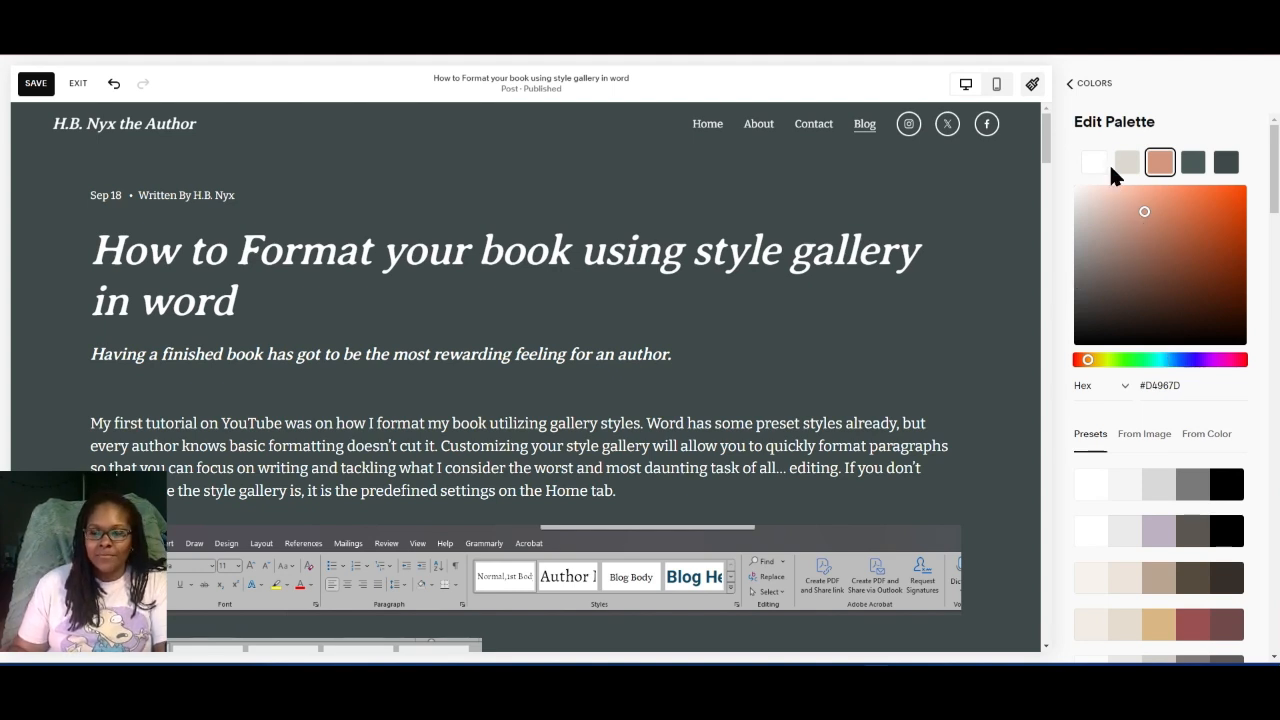
left_click(1072, 86)
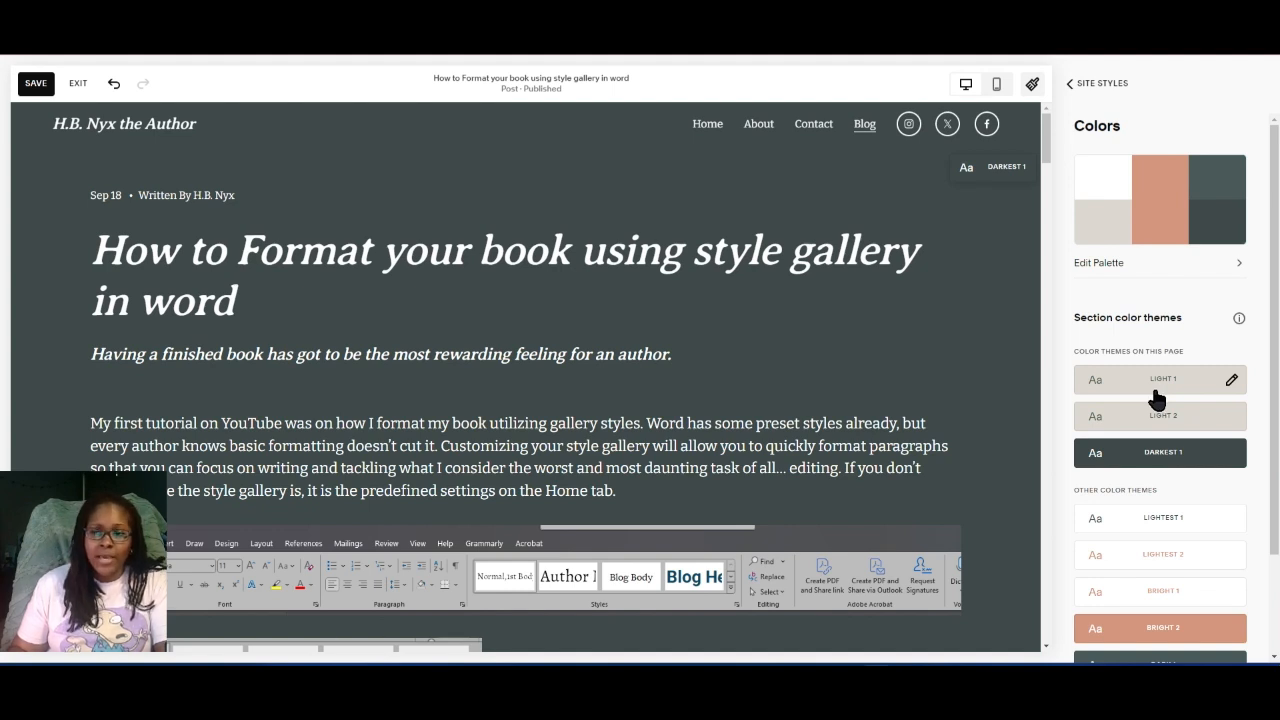
- Review the header, sitewide and text color assignments of the Light 1 section color theme
left_click(1155, 390)
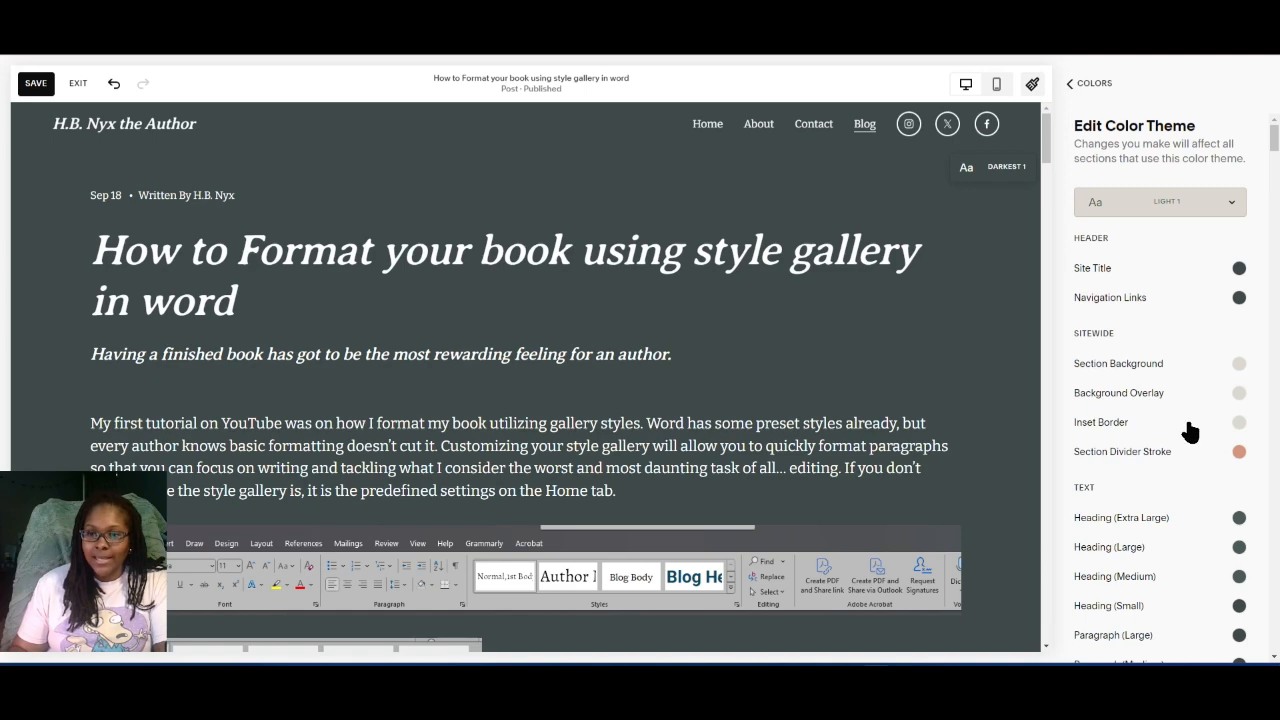
scroll(1192, 376, "down", 3)
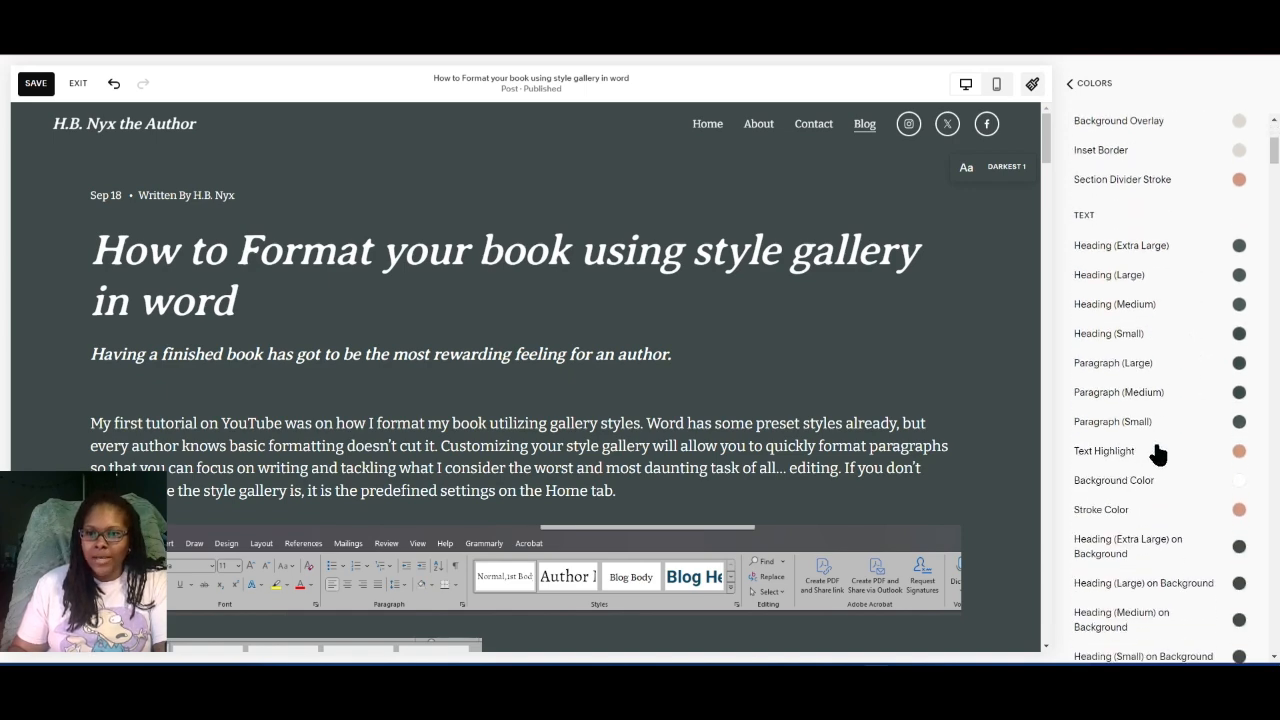
scroll(1157, 450, "up", 3)
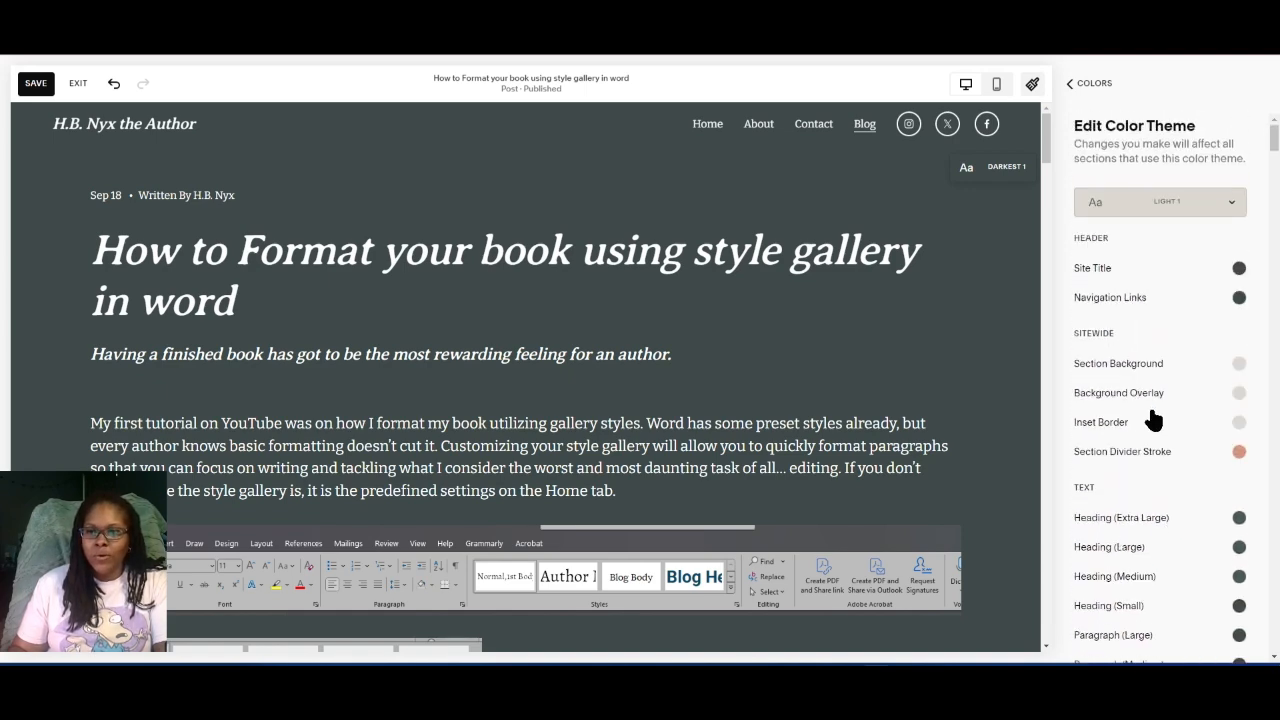
left_click(1069, 85)
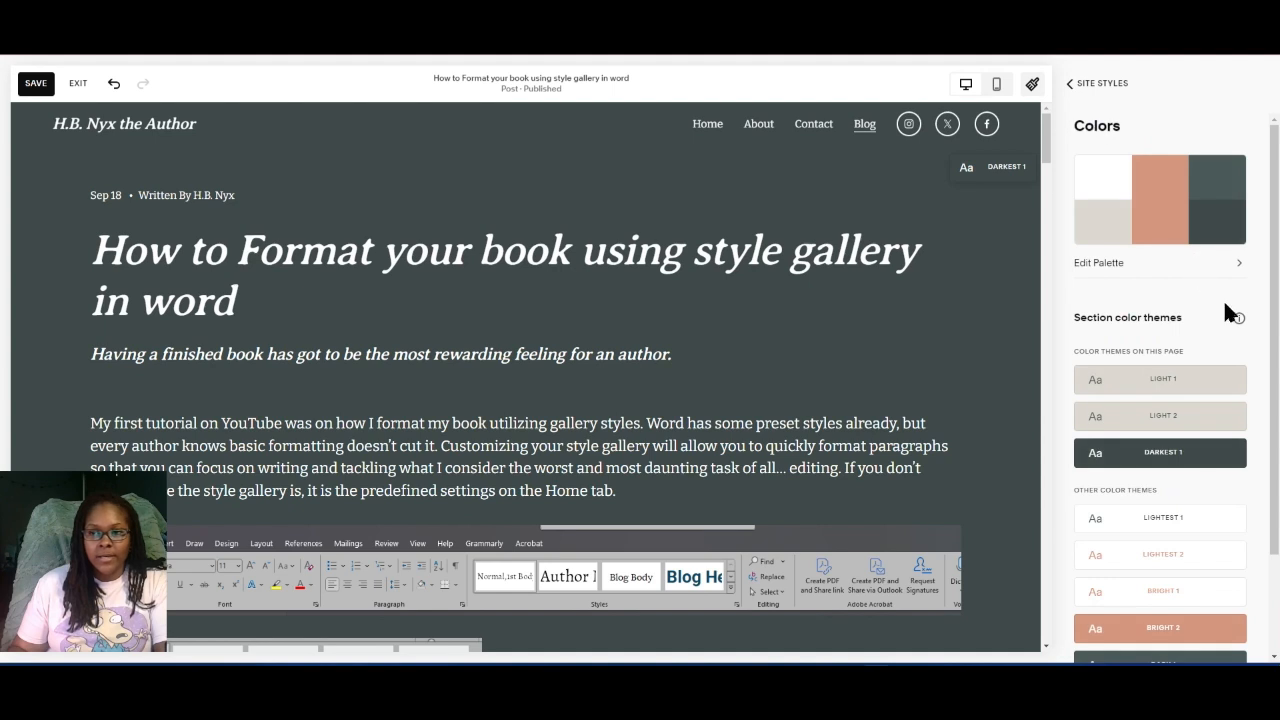
- Open the site's color palette for editing and review its dark teal, coral and beige swatches and the available color code formats
left_click(1212, 280)
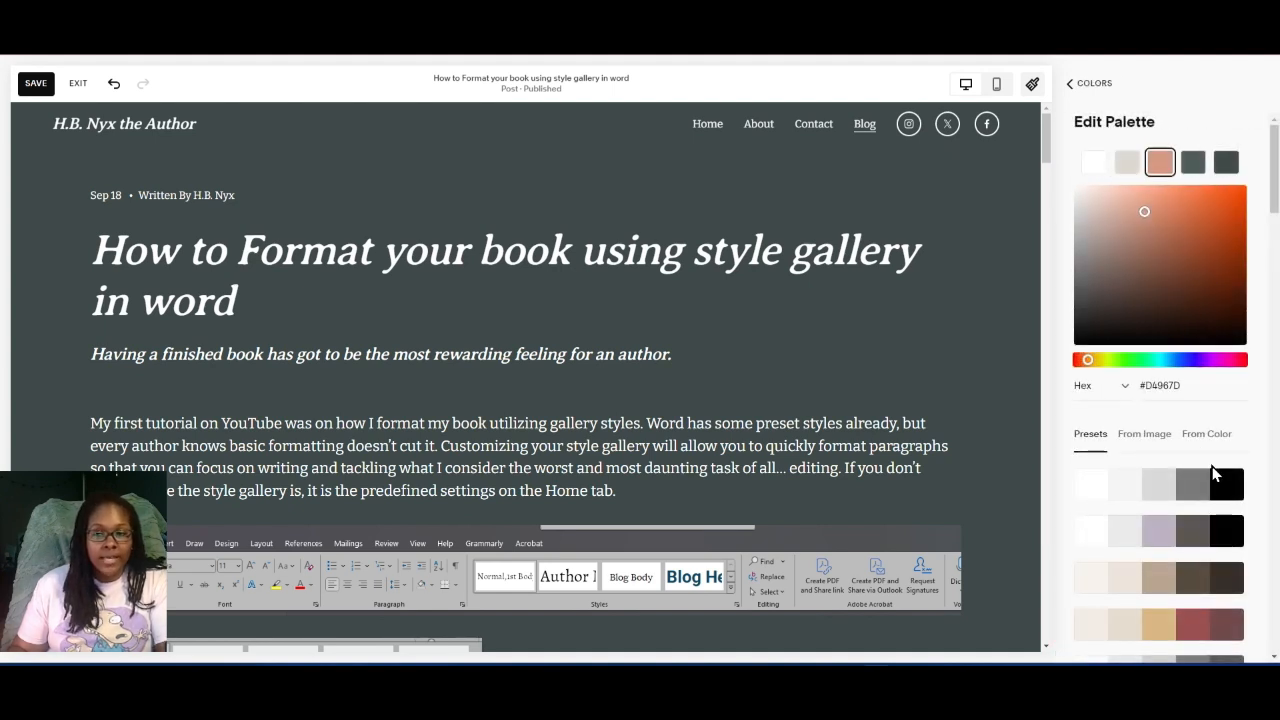
left_click(1196, 168)
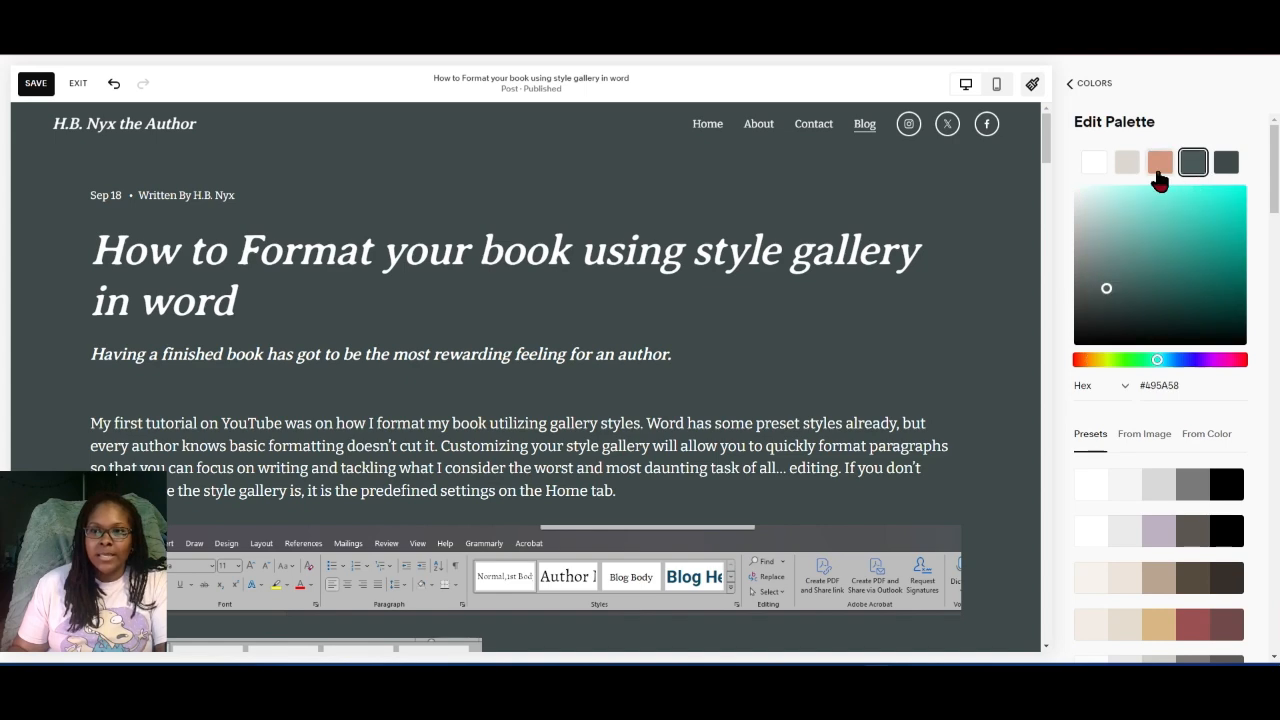
left_click(1161, 169)
left_click(1128, 166)
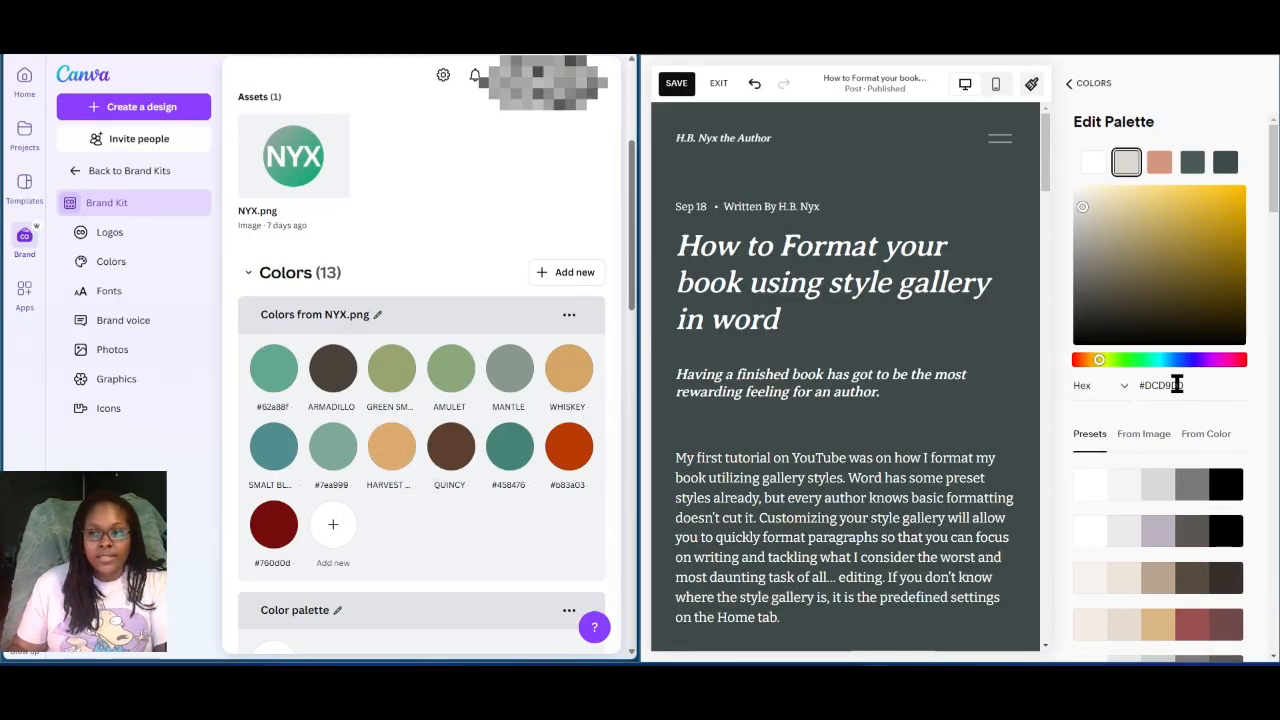
left_click(1121, 392)
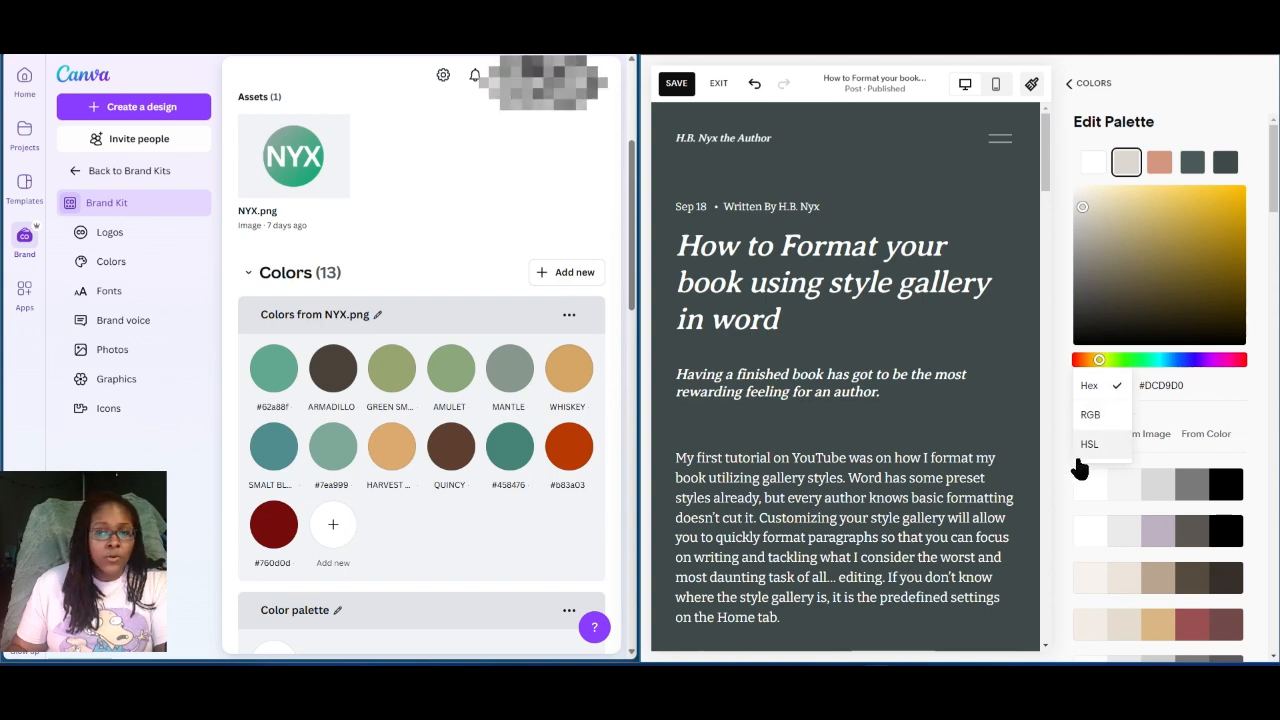
left_click(1197, 392)
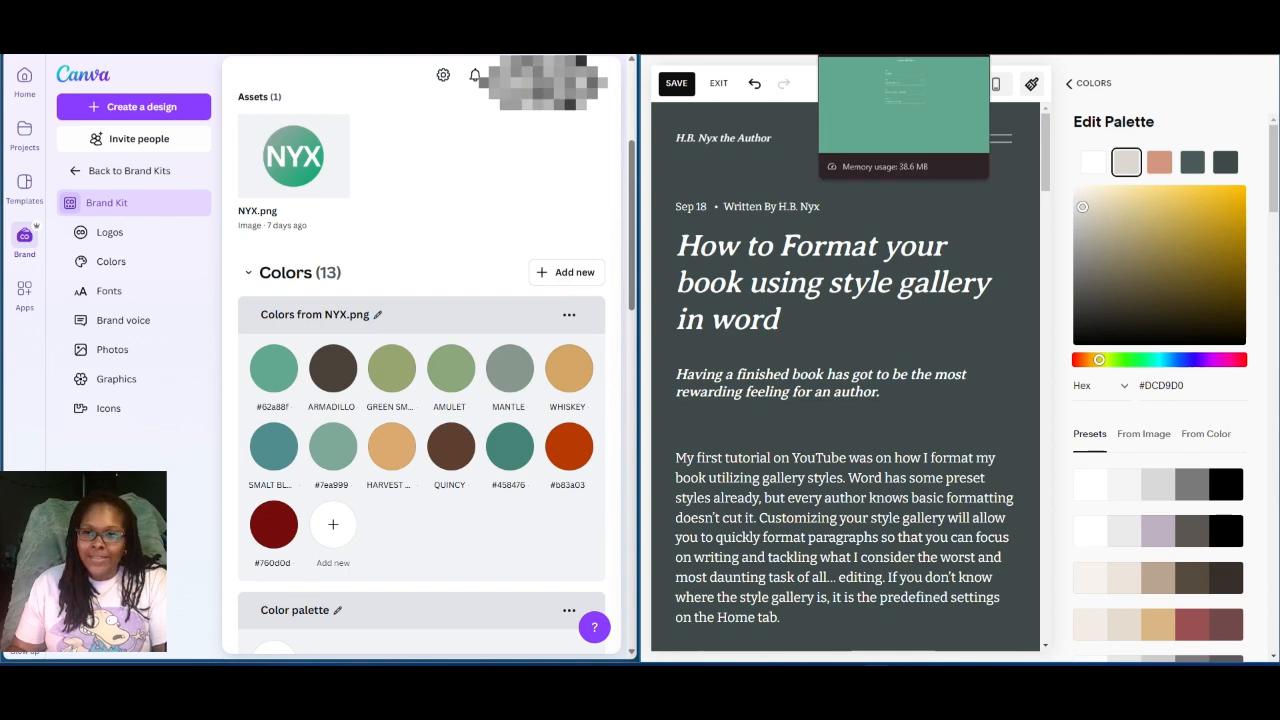
- Switch to the Convert A Color page and convert the brand color with hex code B83A03
left_click(862, 14)
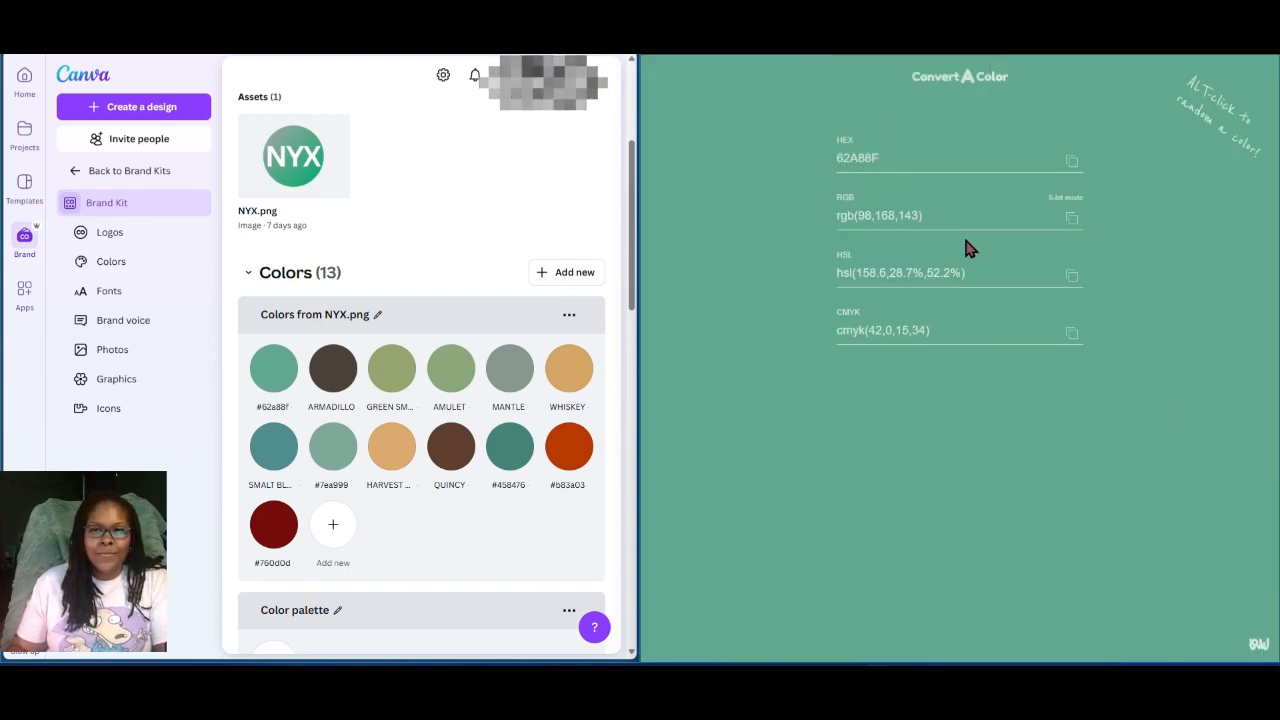
double_click(918, 164)
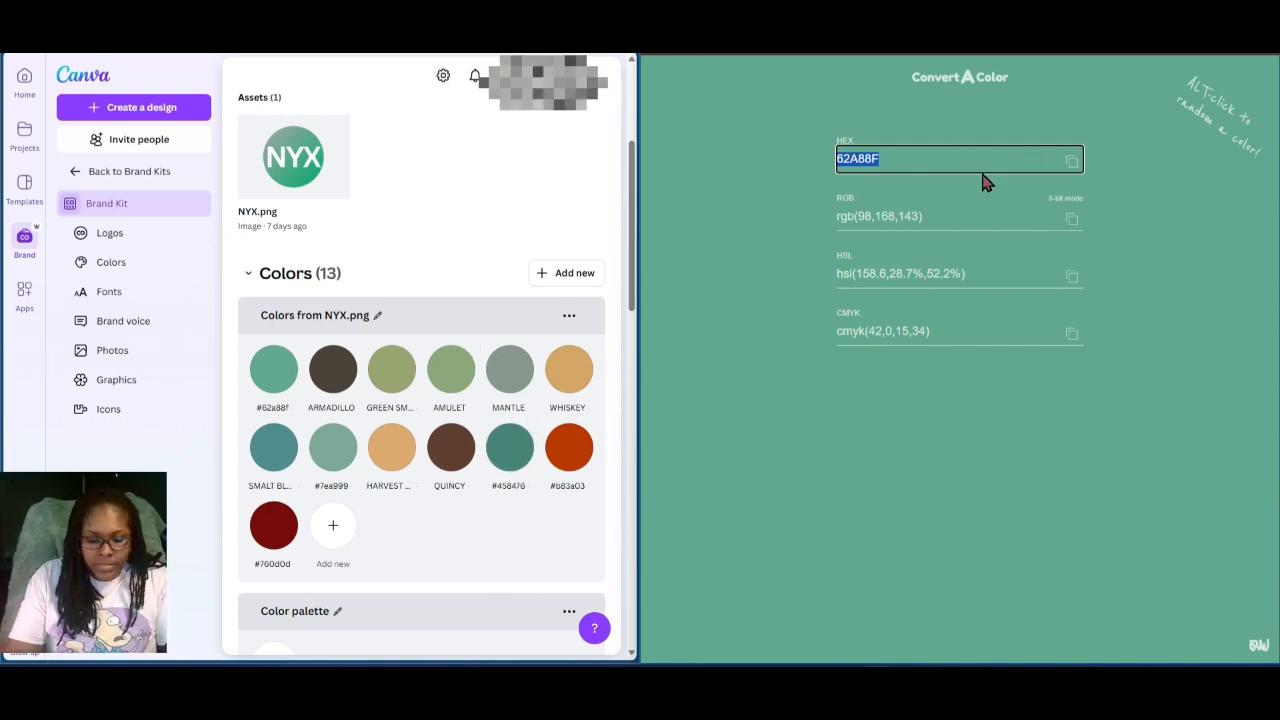
type("B")
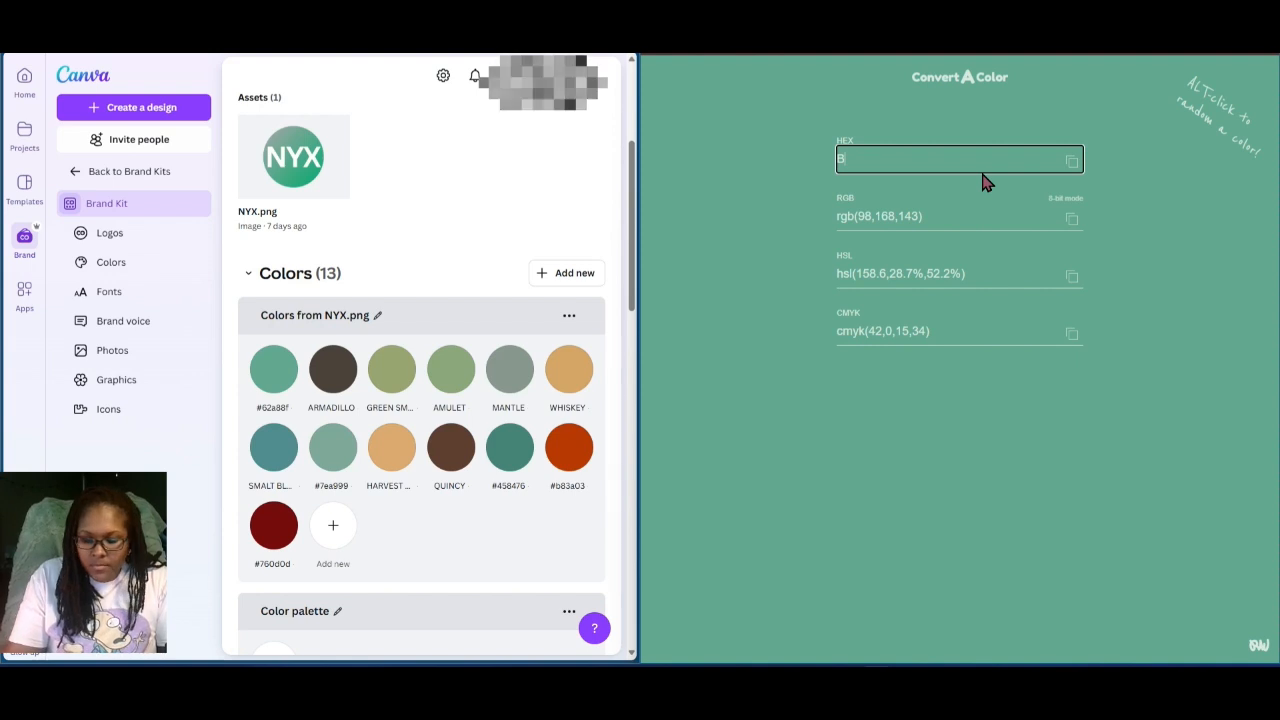
type("83A")
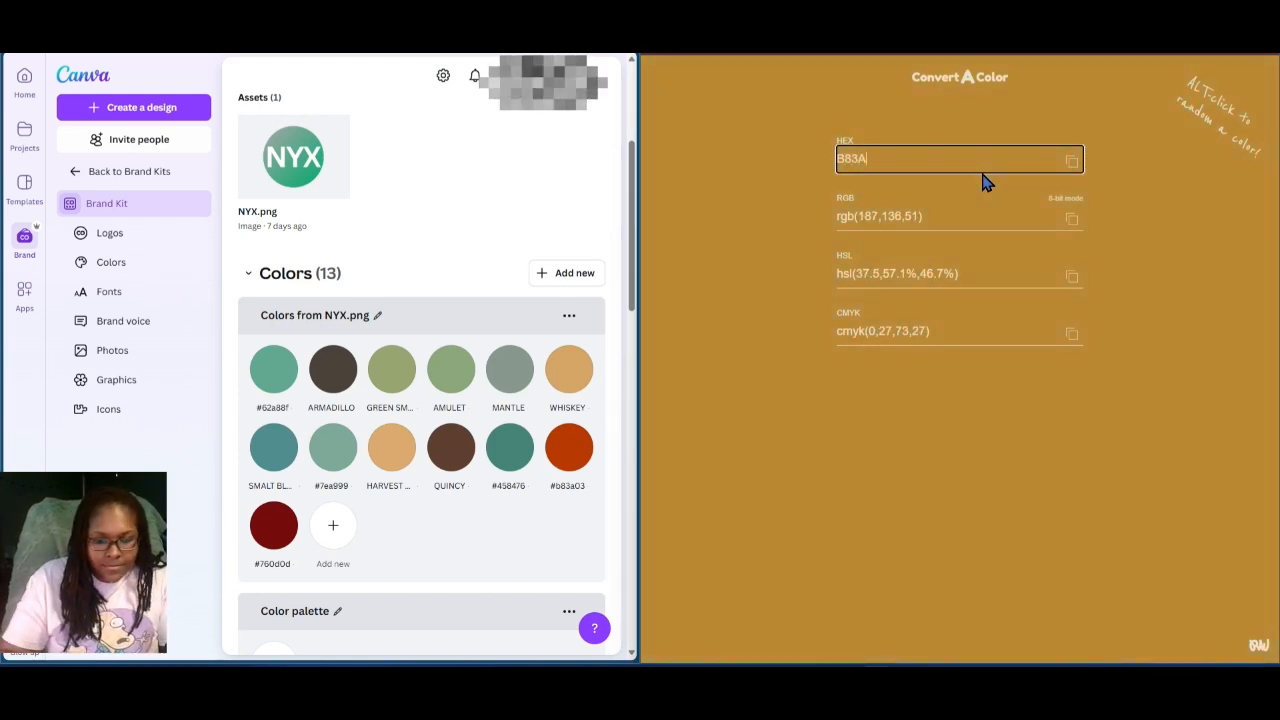
type("03")
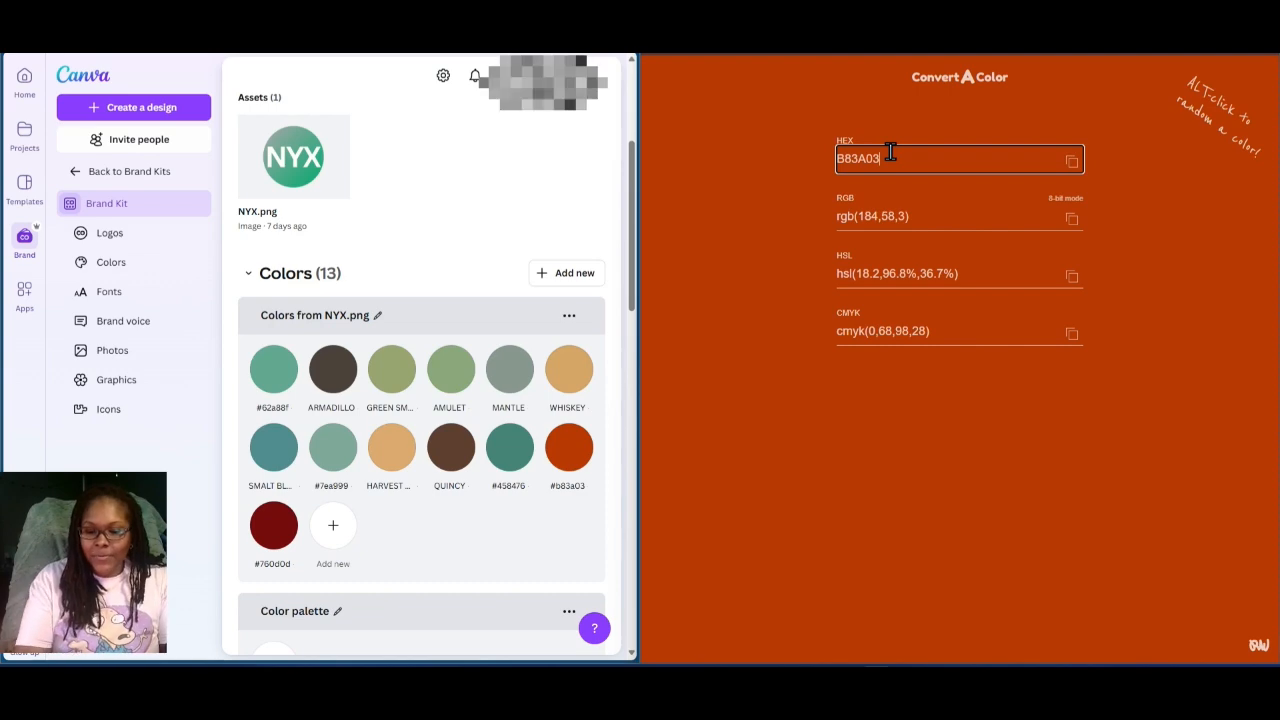
- Try to capture the B83A03 color values as a screenshot and add it to the Word color document, deleting the duplicate 62A88F image
key("super+shift+s")
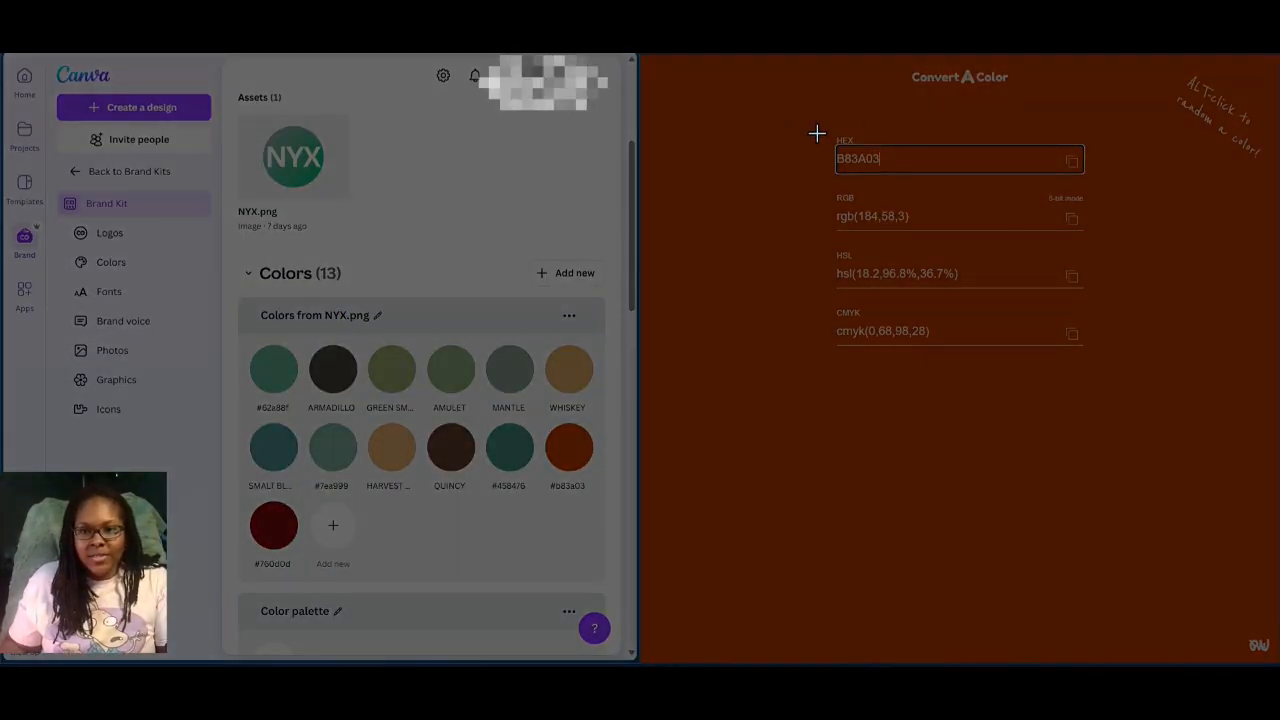
left_click_drag(820, 128, 1111, 370)
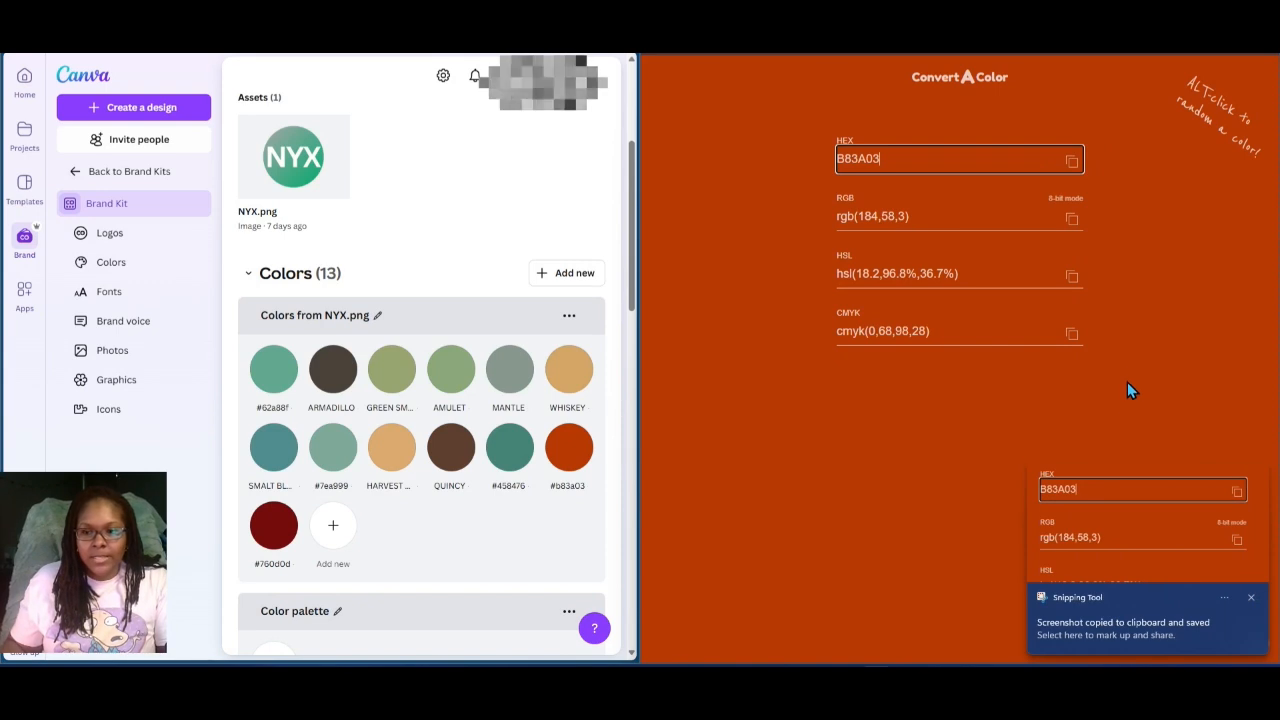
left_click(666, 690)
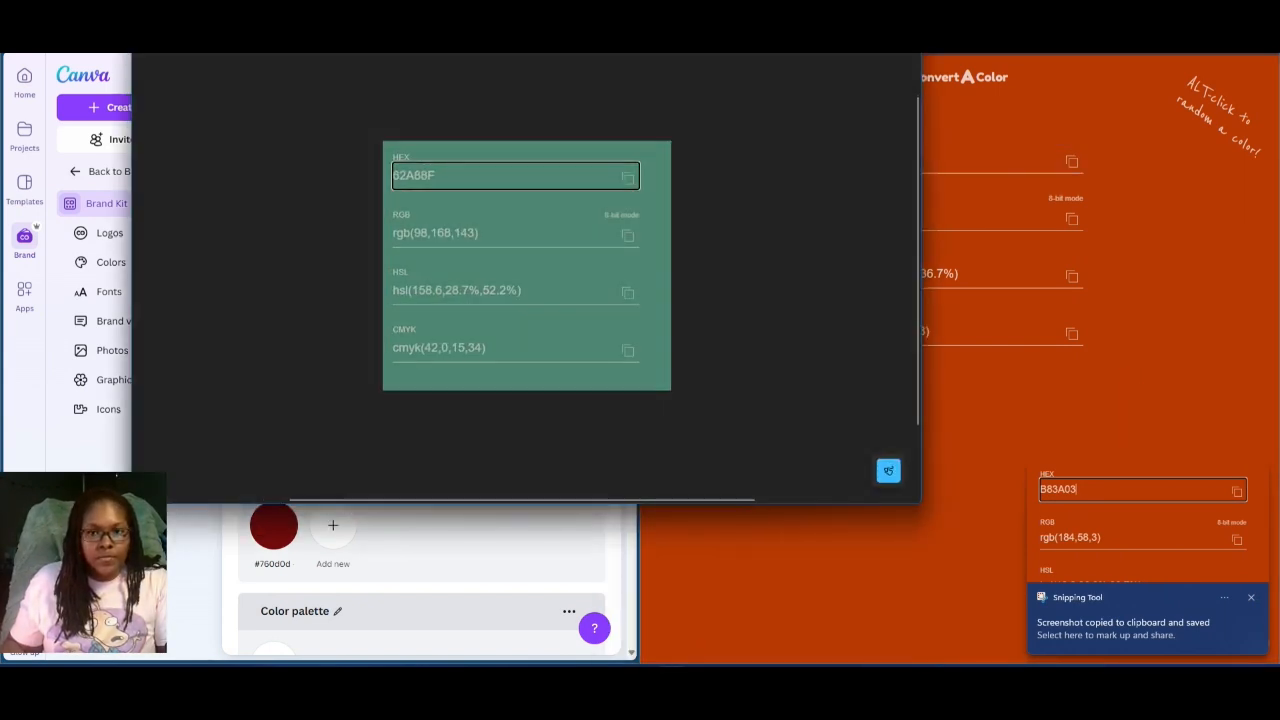
left_click(666, 690)
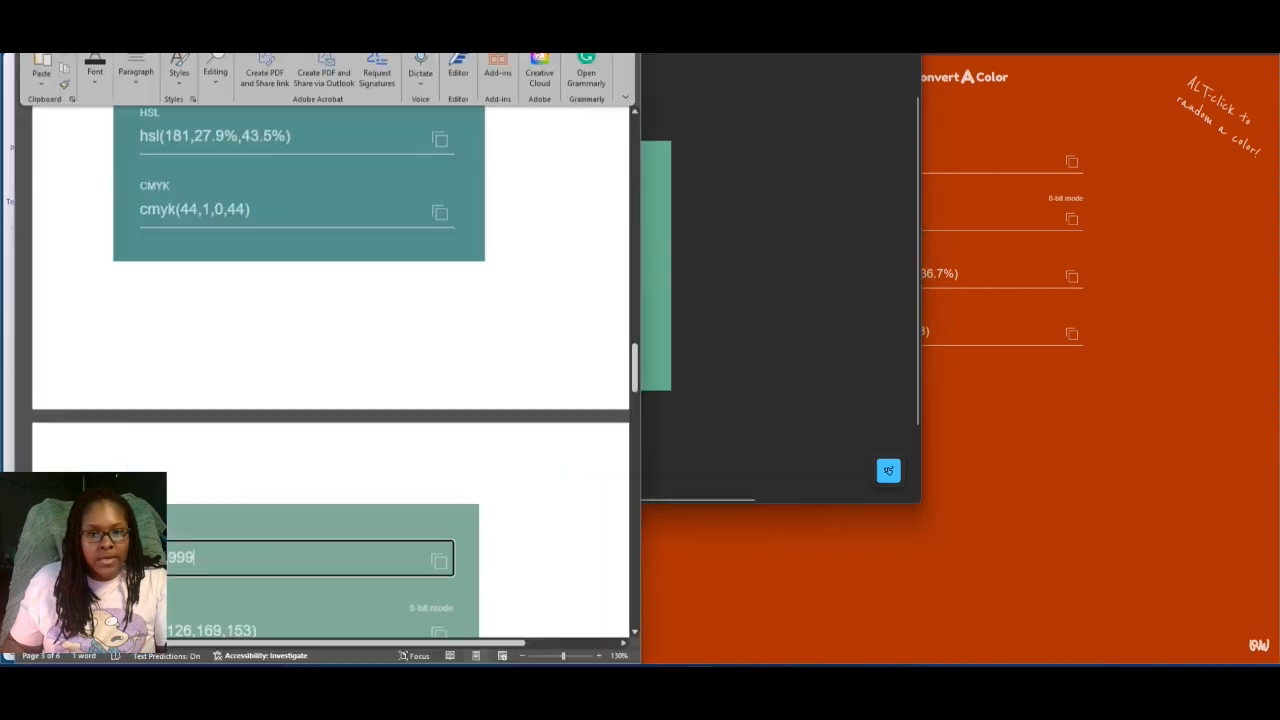
left_click_drag(632, 355, 630, 575)
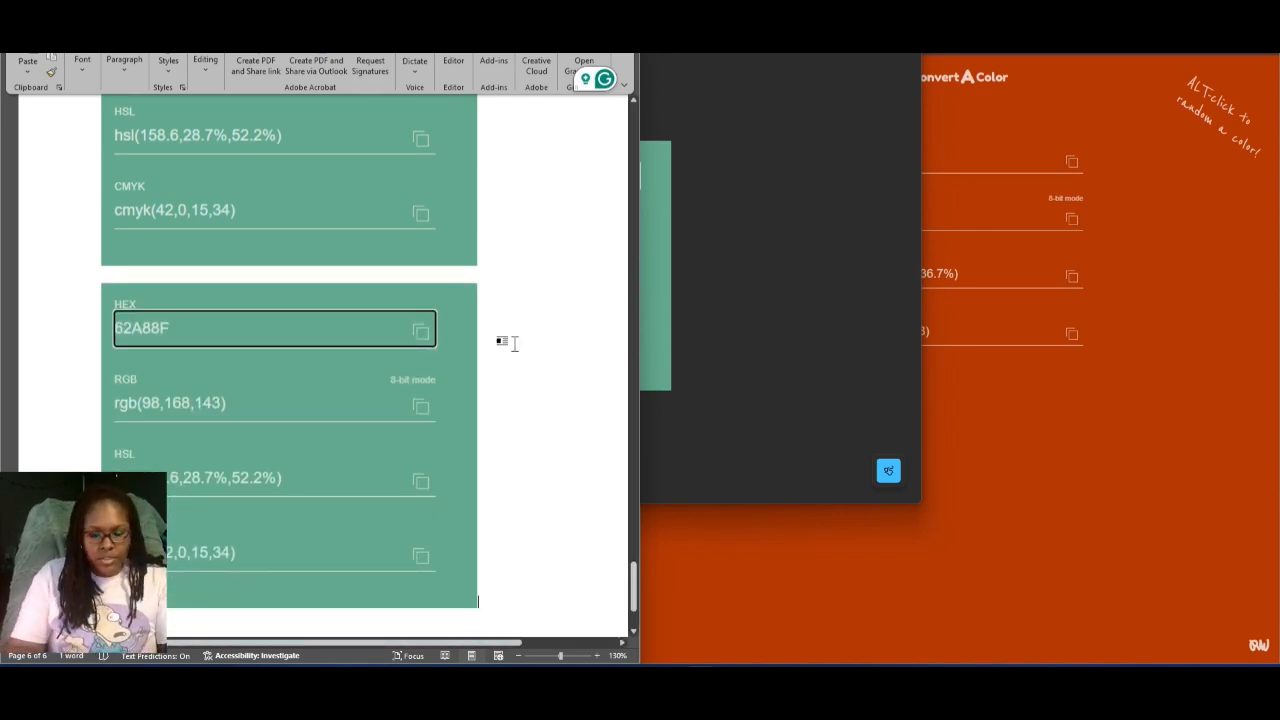
key("Delete")
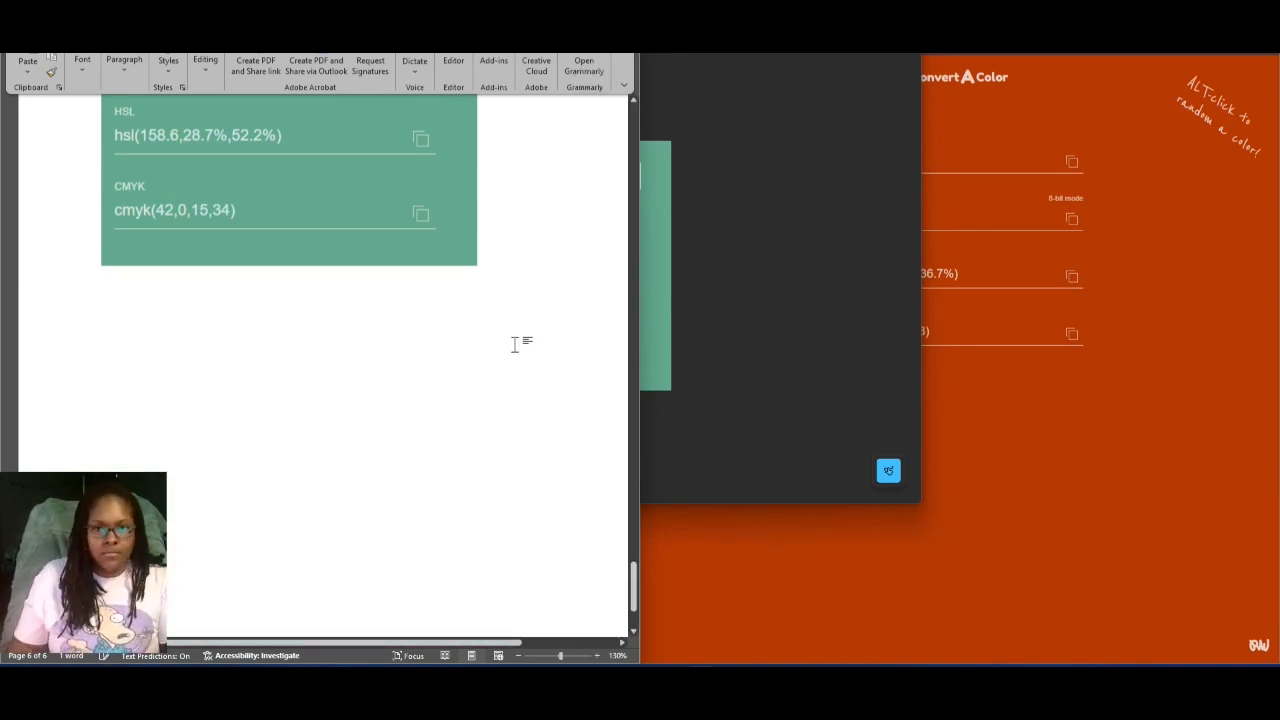
- Capture the B83A03 color values on Convert A Color again and paste the screenshot below the 62A88F image in the Word document
left_click(1017, 262)
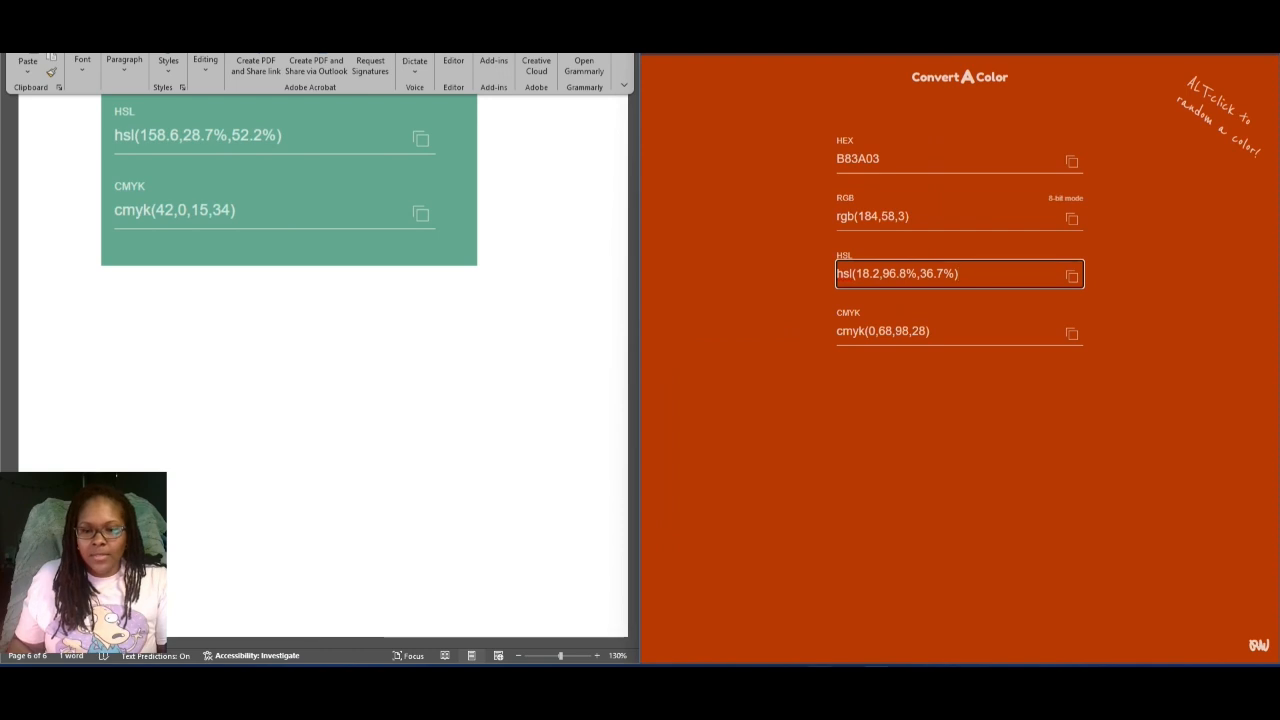
key("alt+Tab")
key("alt+Tab")
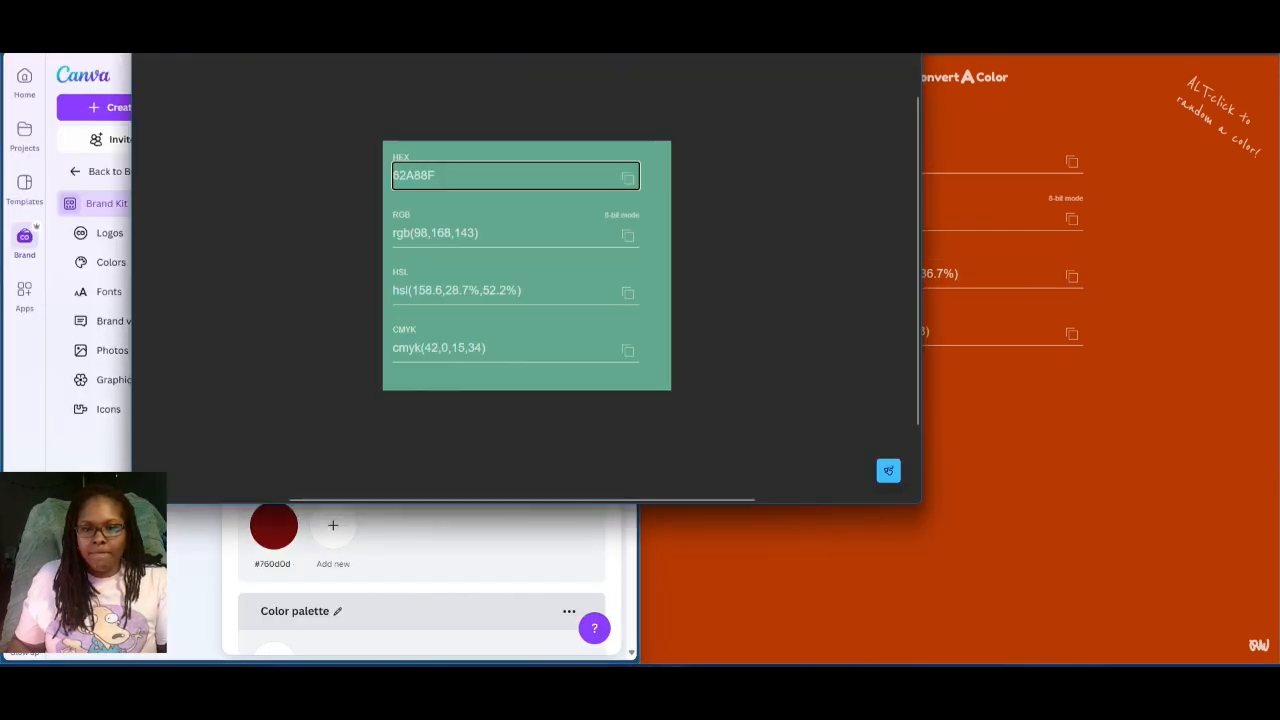
left_click(1035, 443)
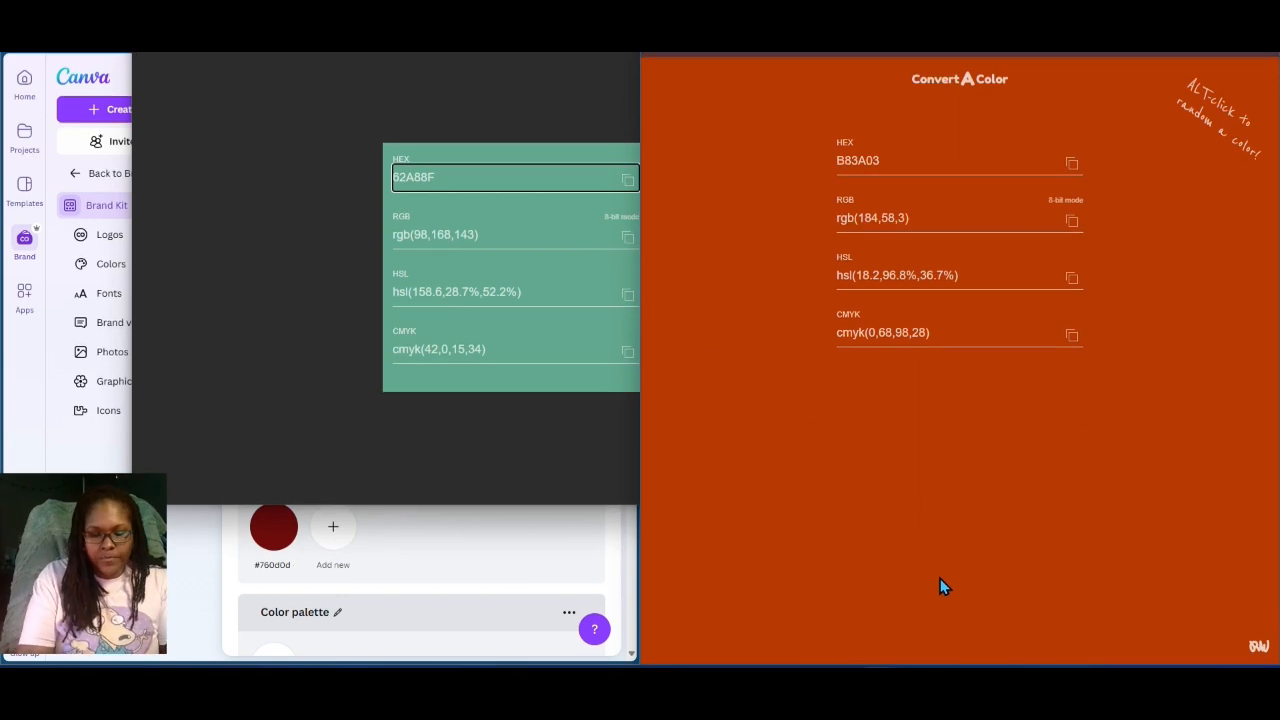
key("super+shift+s")
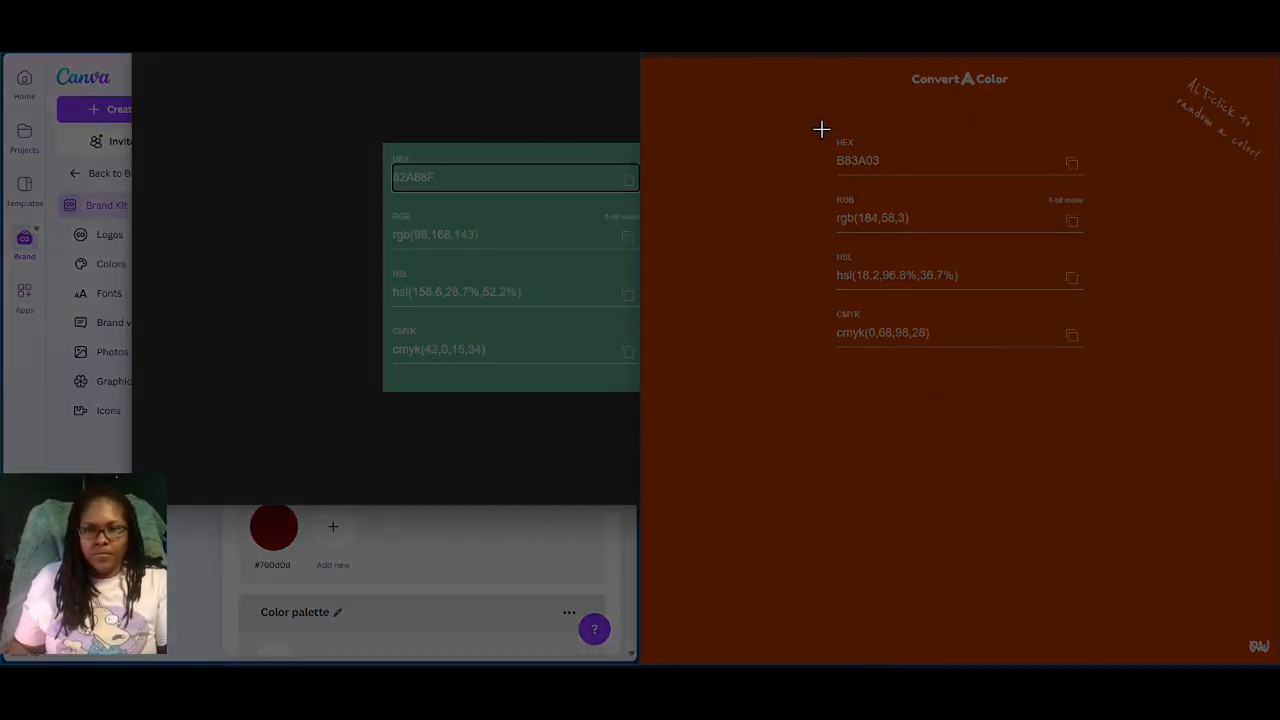
left_click_drag(818, 124, 1108, 368)
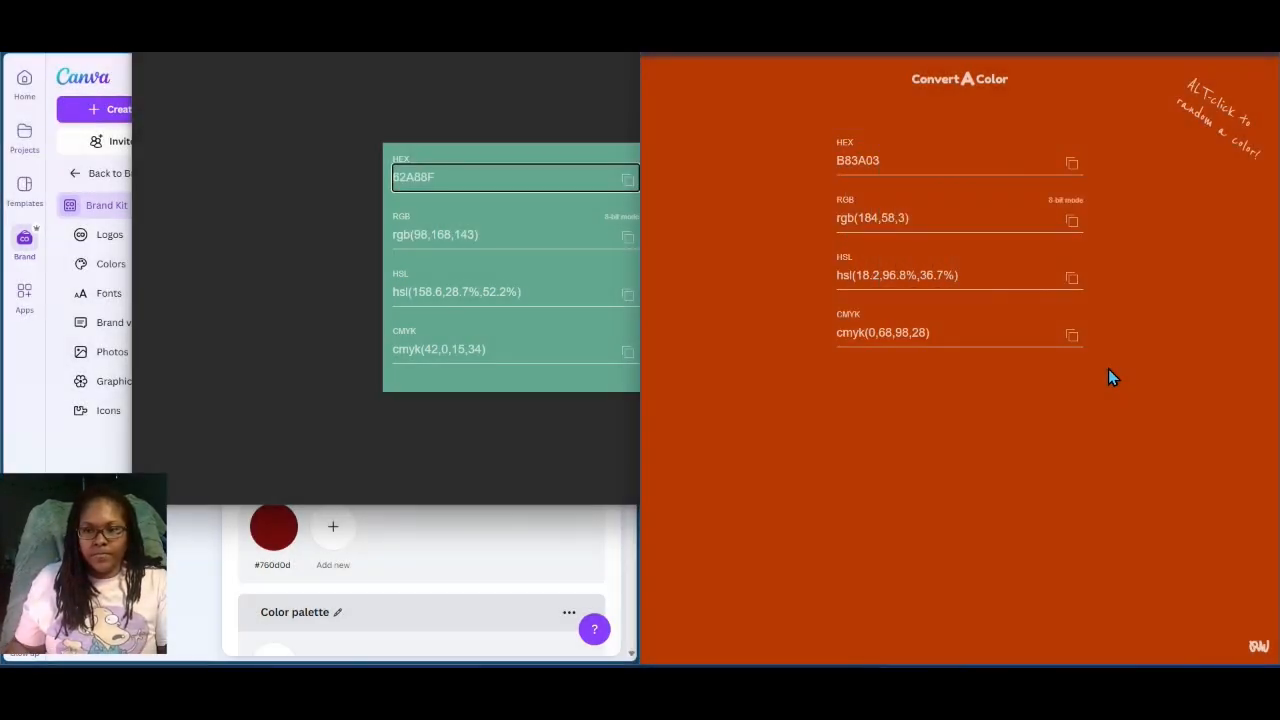
left_click(1131, 522)
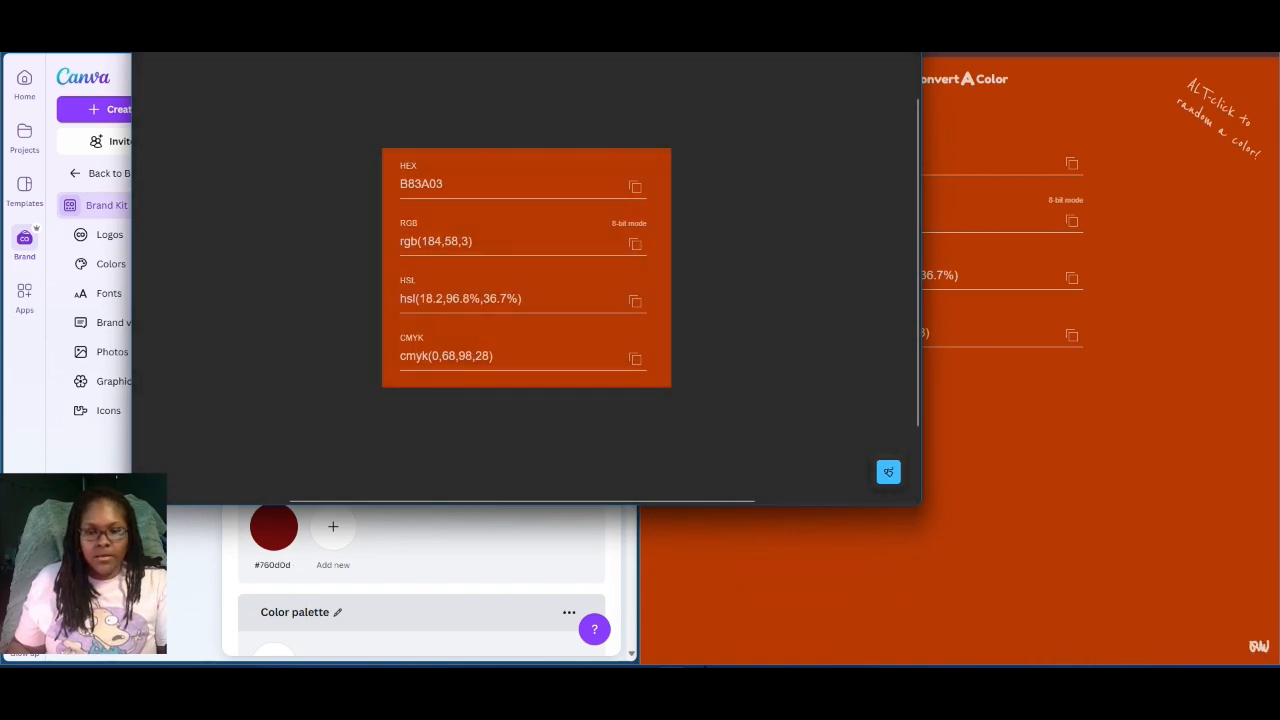
left_click(684, 680)
key("ctrl+v")
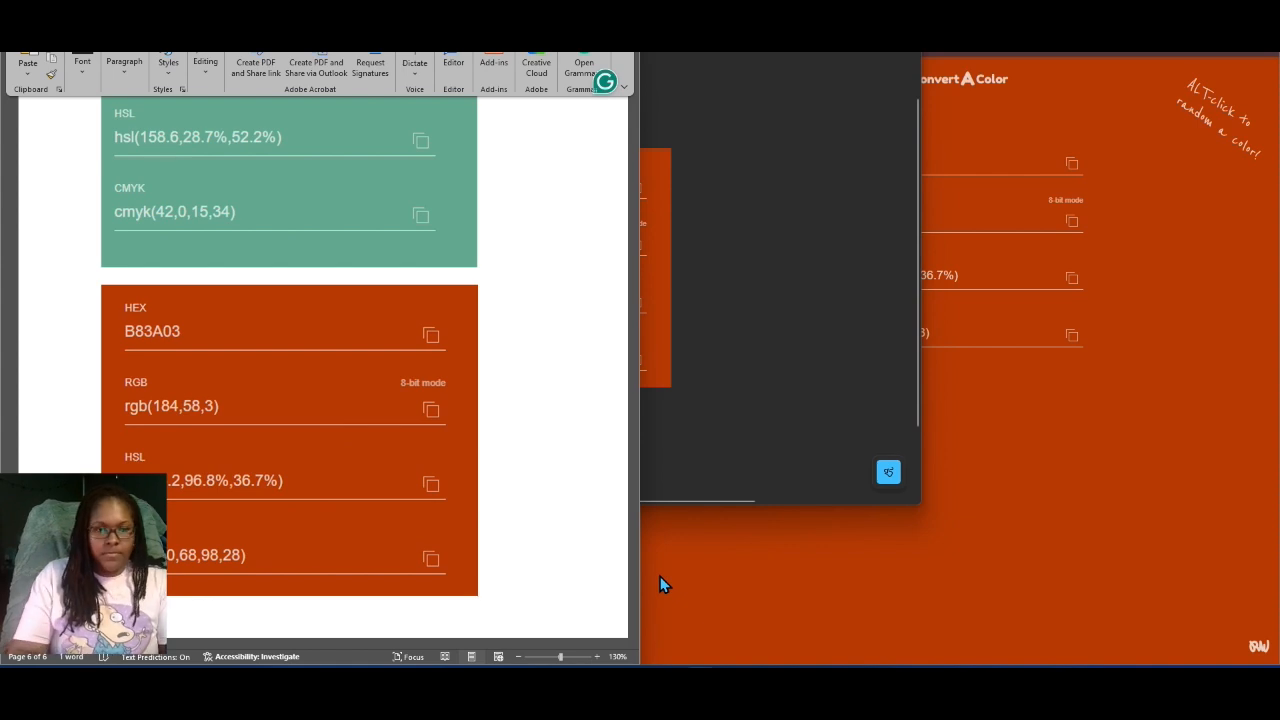
- Bring the Canva brand colors back beside Convert A Color and convert the dark red with hex code 760D0D
left_click(723, 513)
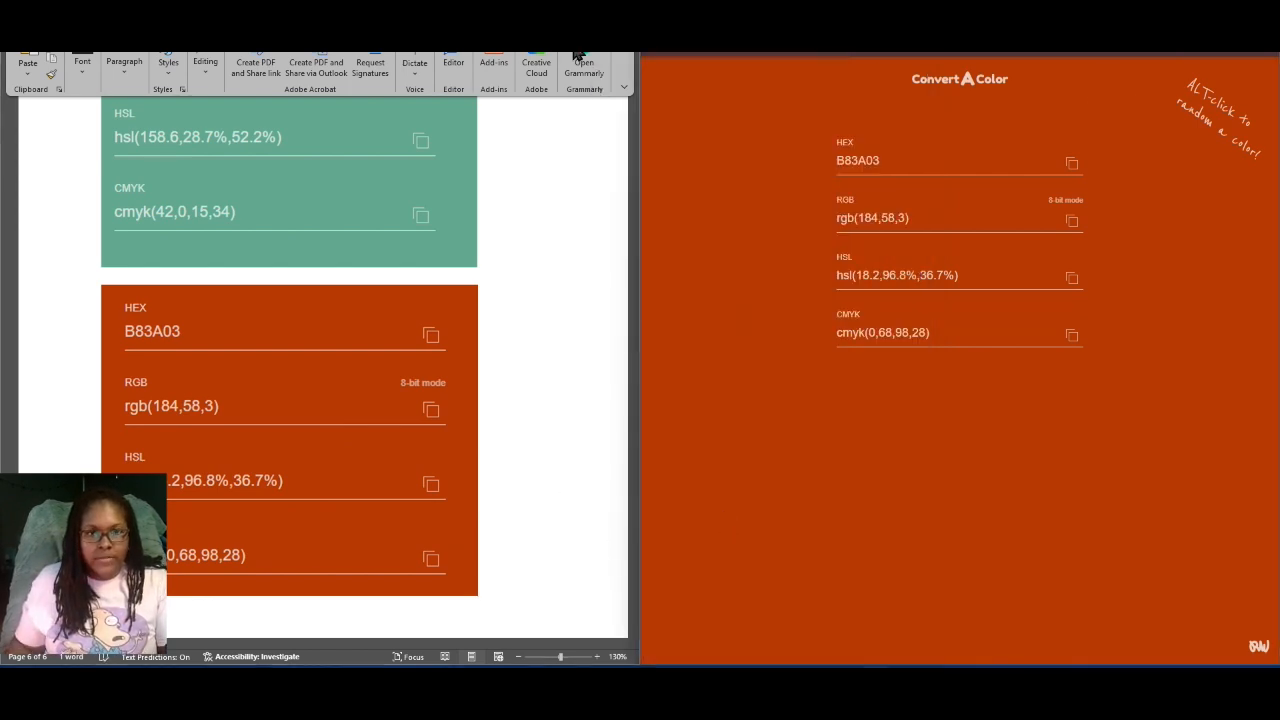
left_click(563, 14)
left_click(485, 576)
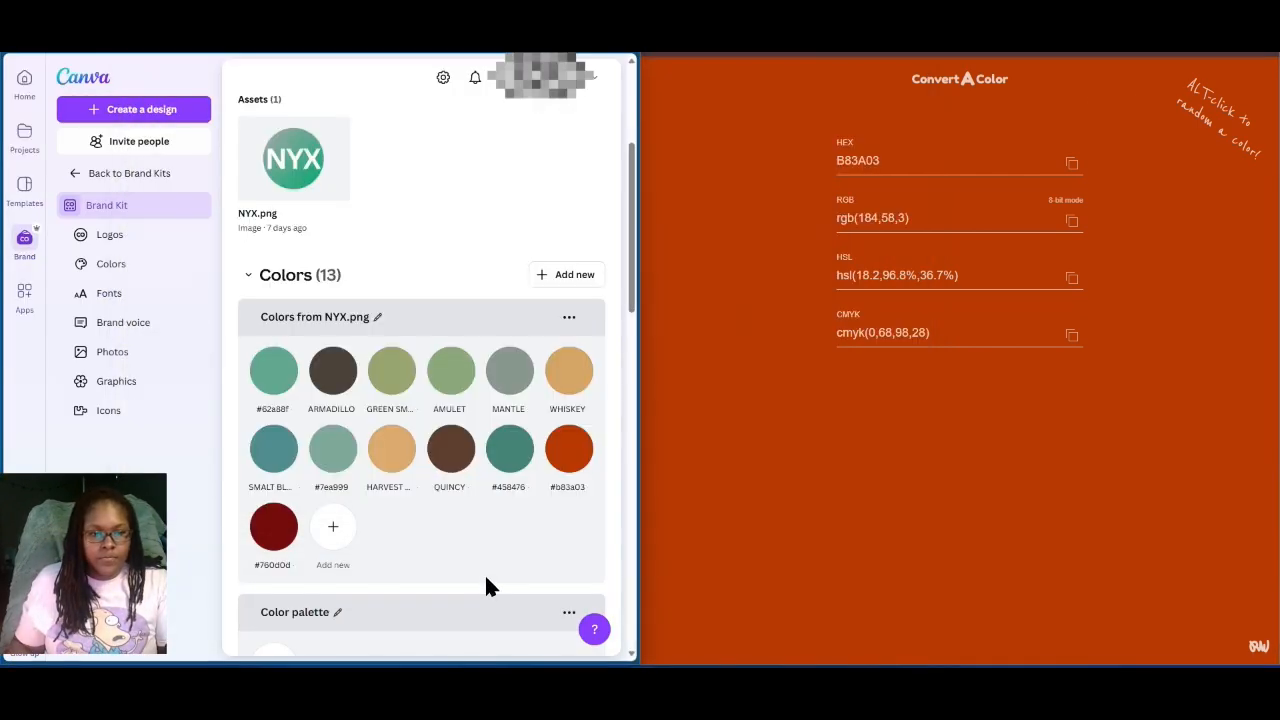
left_click(954, 163)
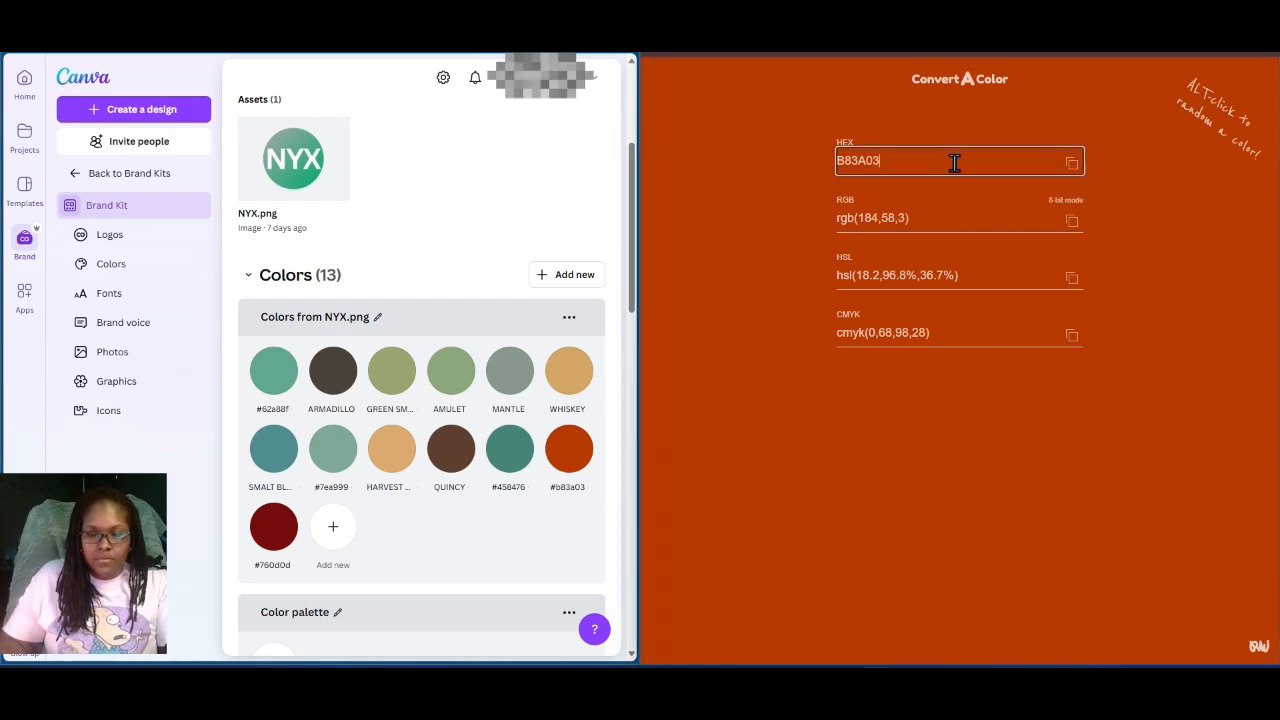
key("BackSpace")
key("BackSpace")
key("BackSpace")
key("BackSpace")
key("BackSpace")
key("BackSpace")
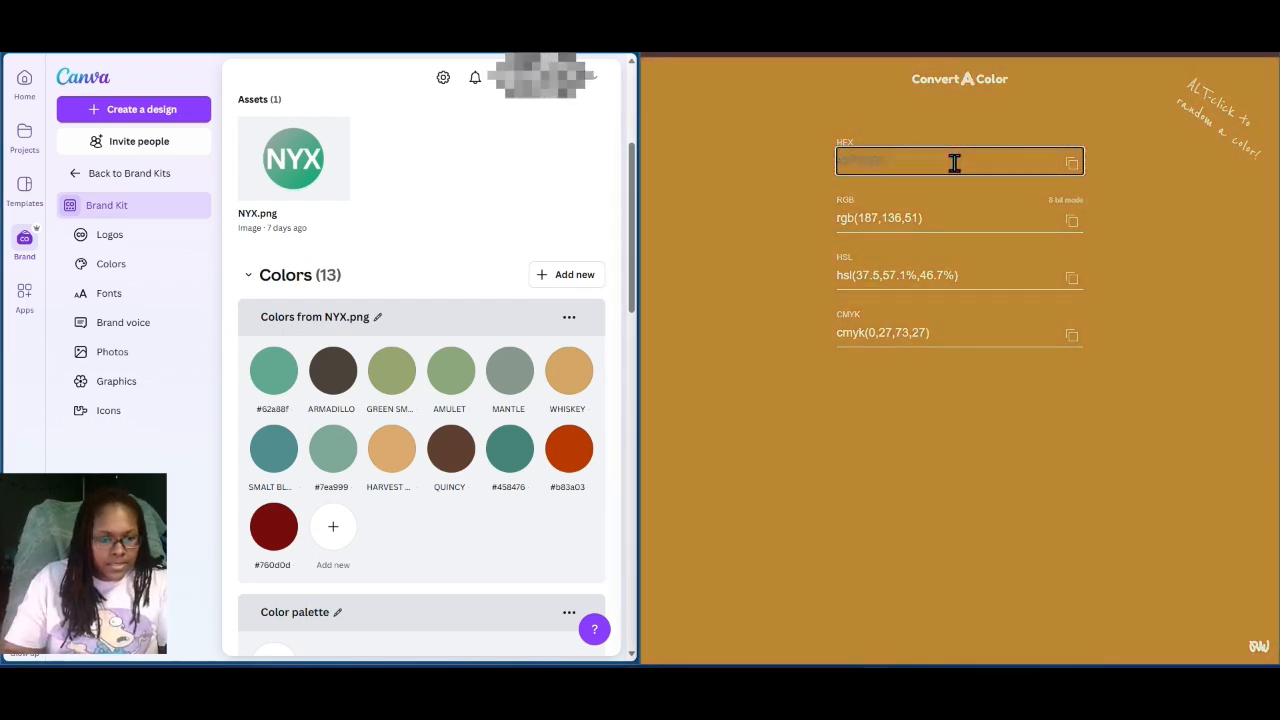
type("76")
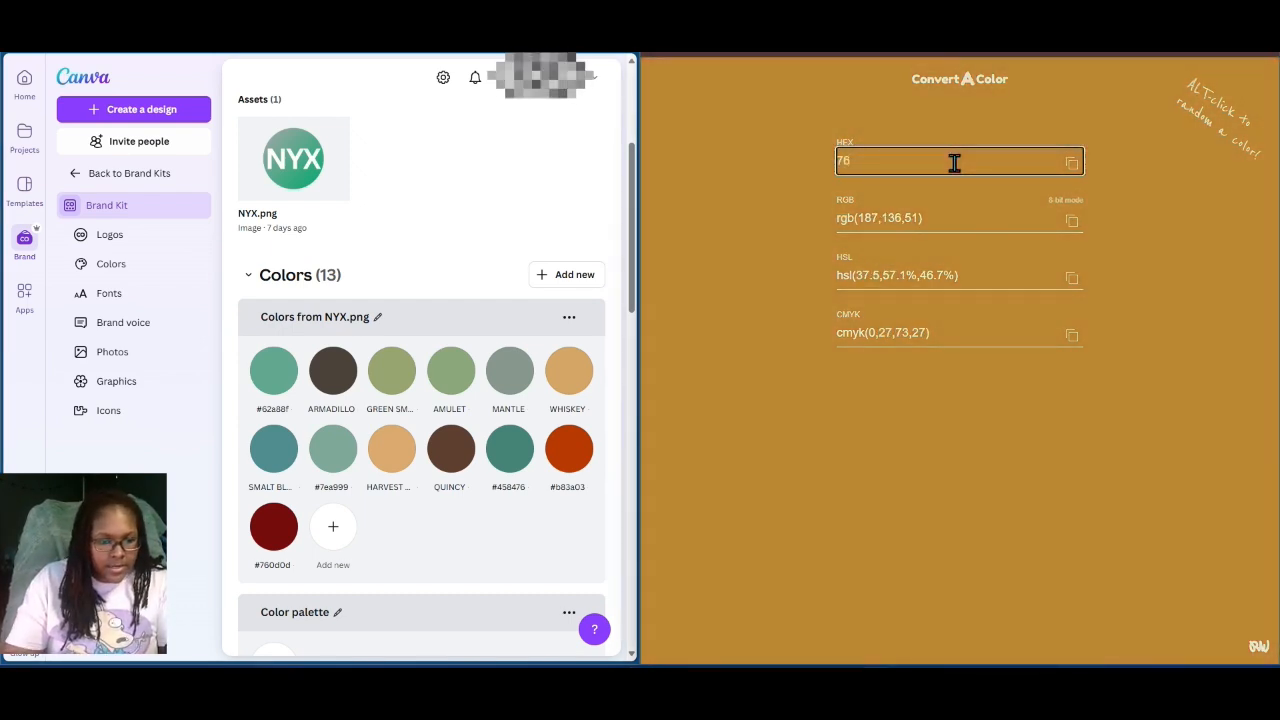
type("0D0D")
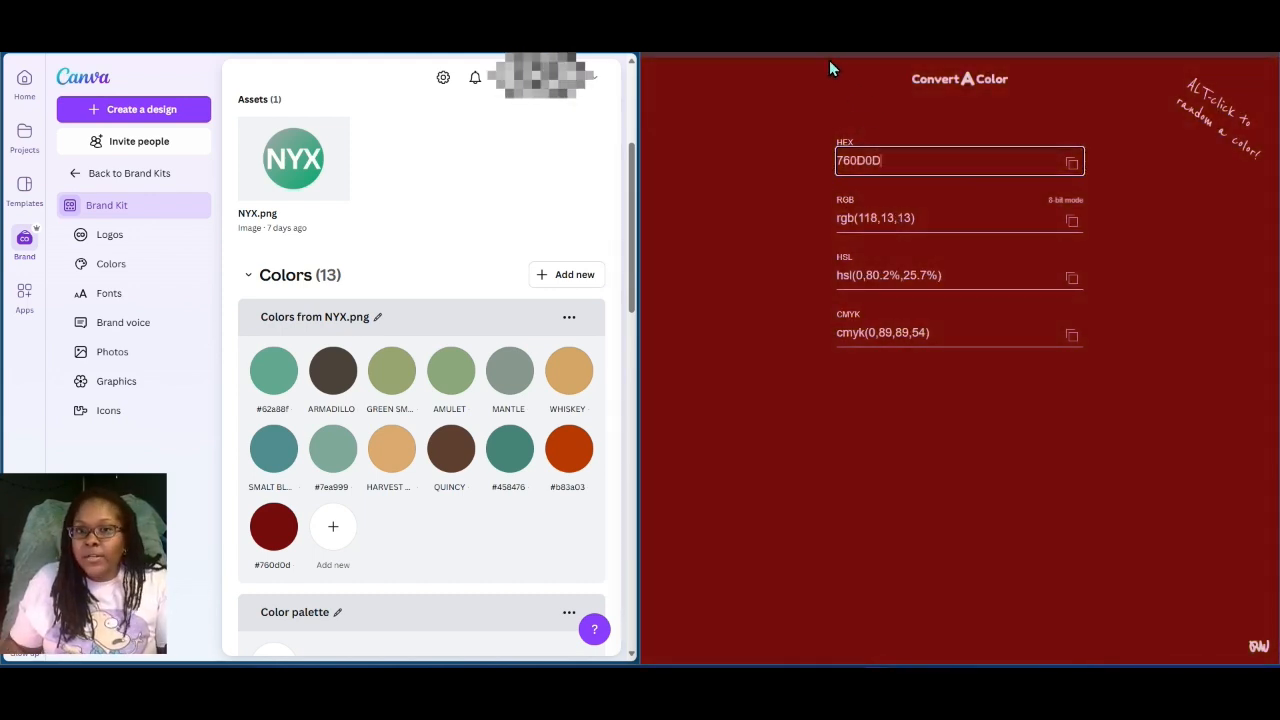
- Capture the 760D0D color values as a screenshot and paste it after the B83A03 image in the Word document
key("super+shift+s")
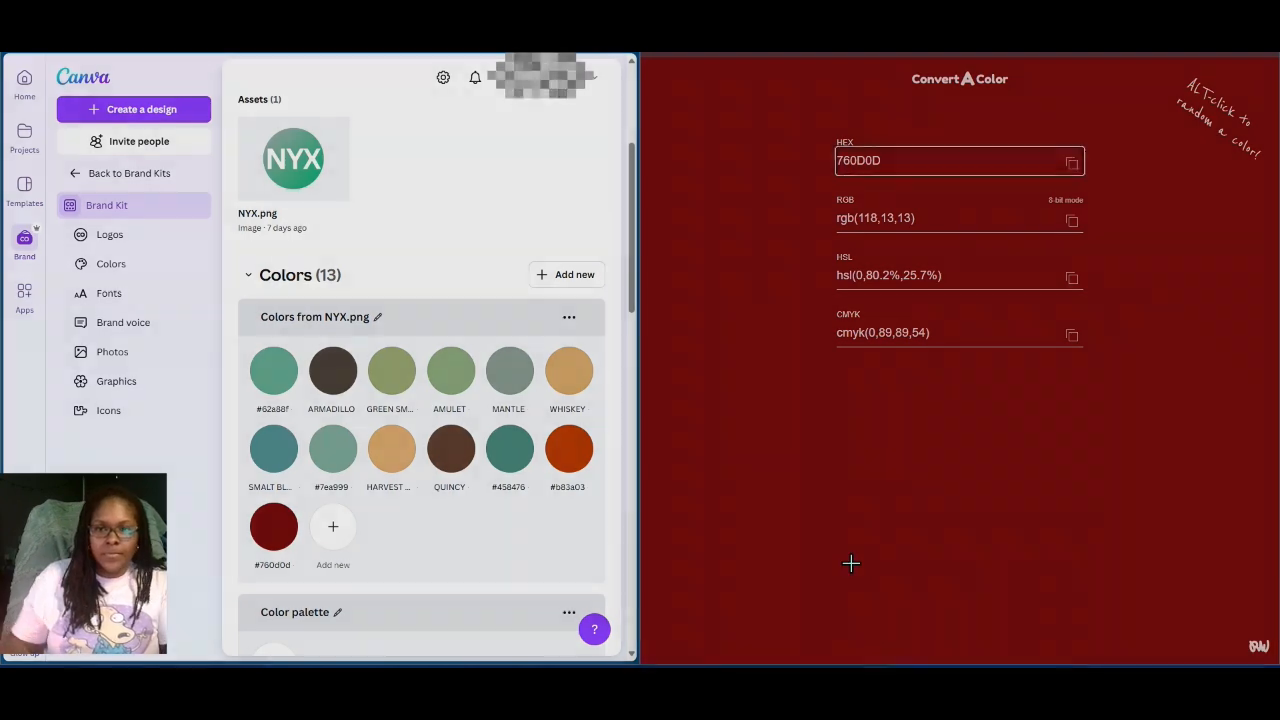
left_click_drag(820, 133, 1104, 372)
left_click(1188, 570)
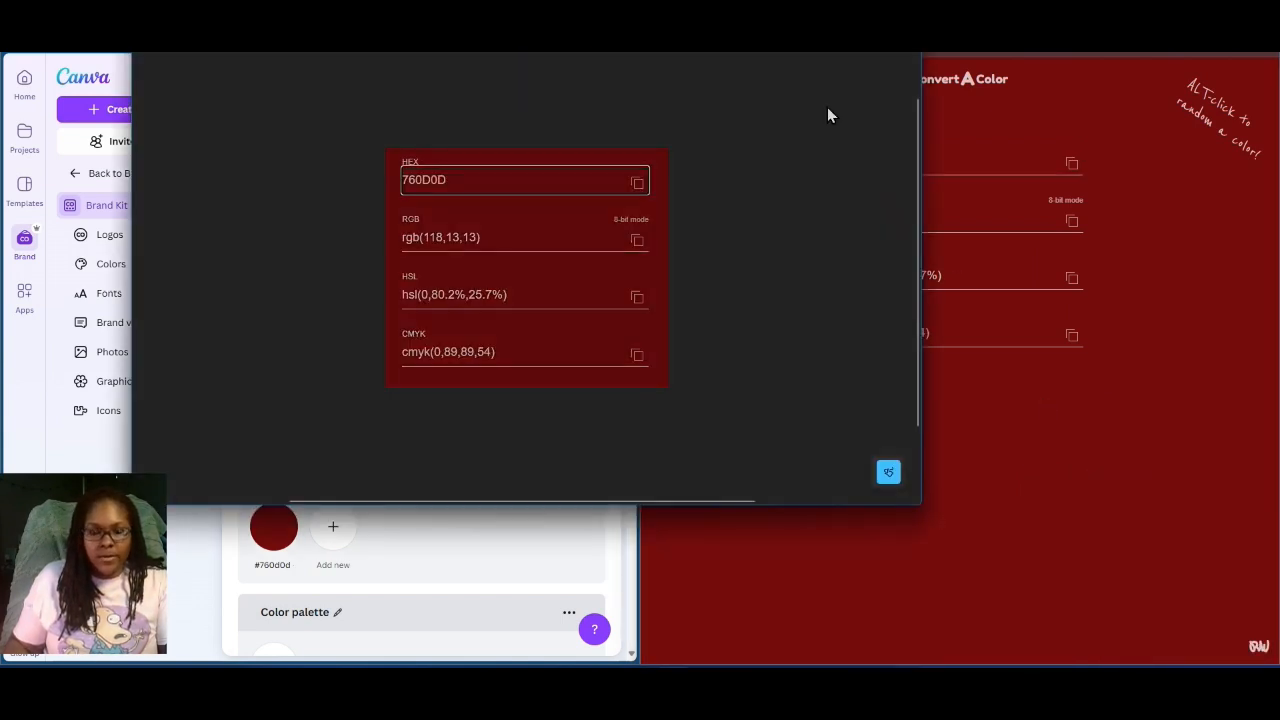
left_click(654, 694)
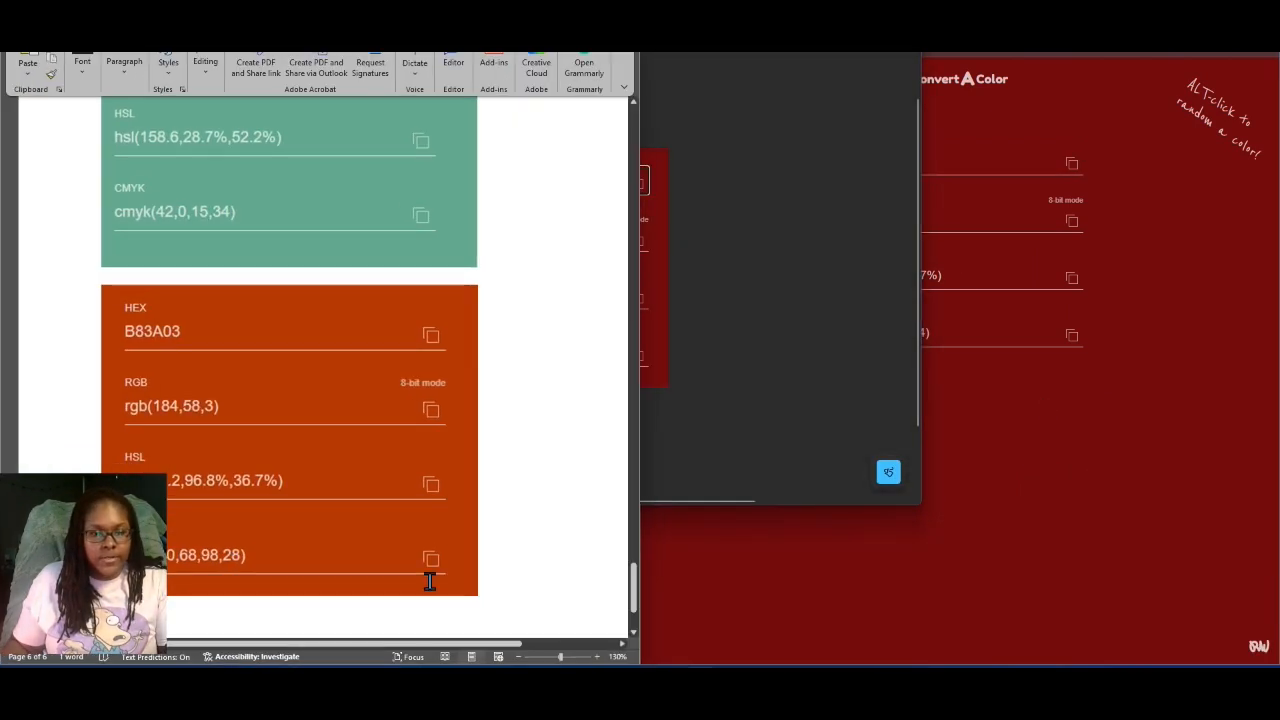
scroll(510, 615, "down", 1)
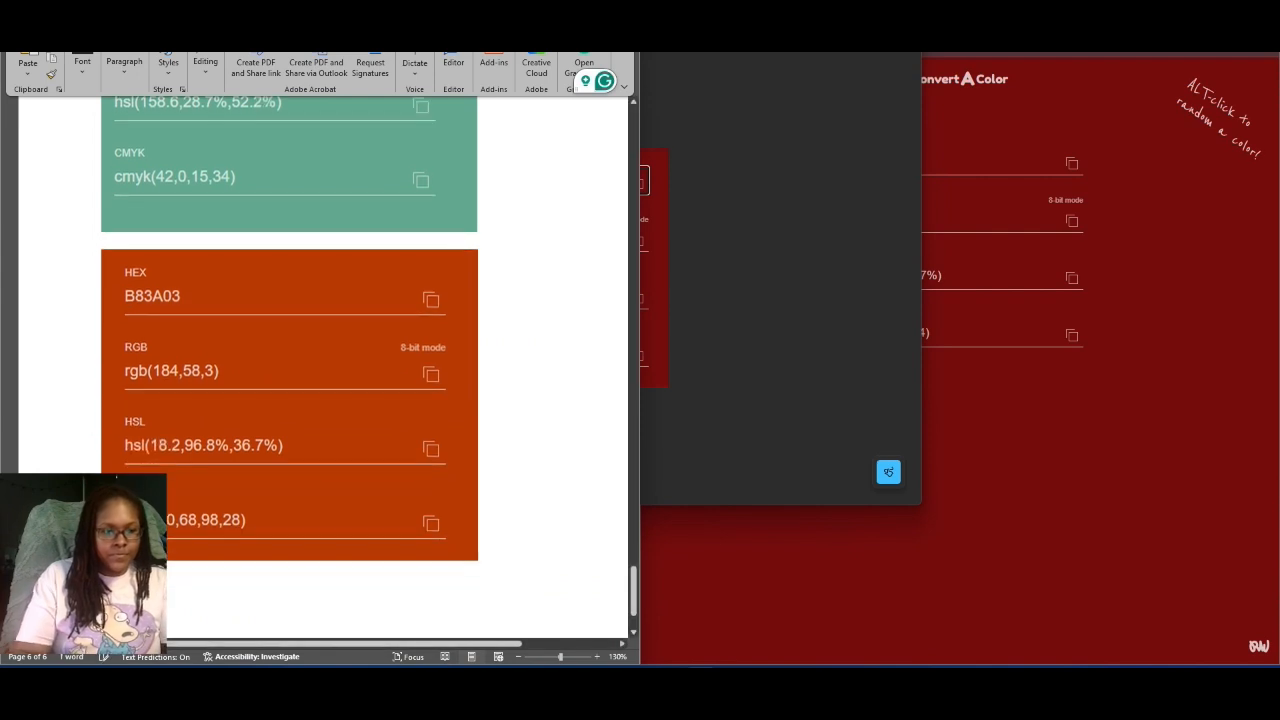
key("ctrl+v")
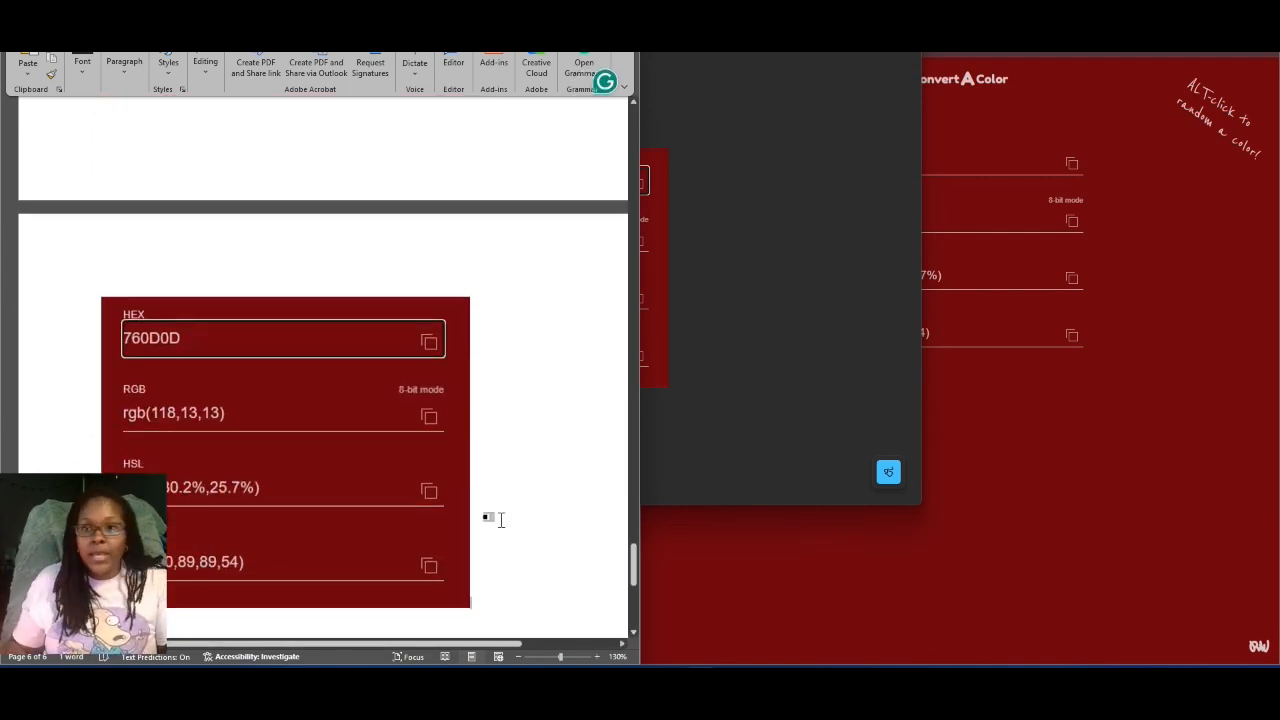
left_click(1046, 133)
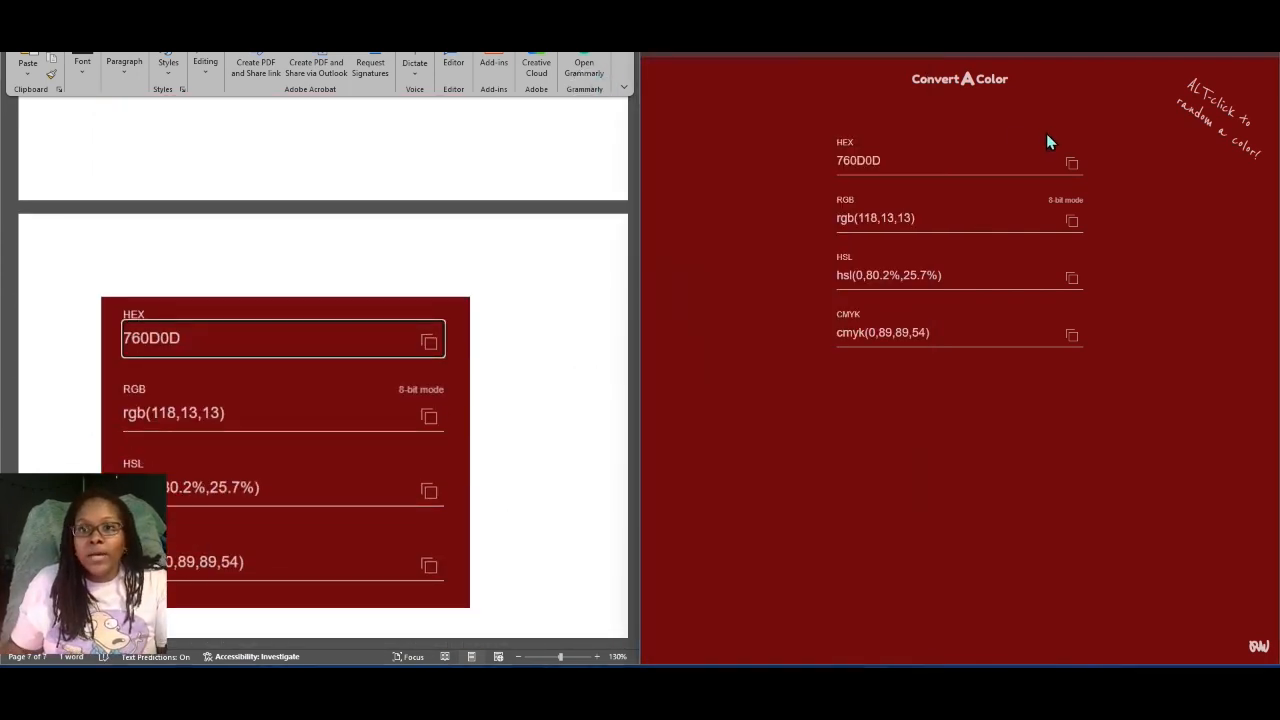
- Switch from Convert A Color to the site's palette editor and bring the 760D0D values into view in the Word document
left_click(860, 54)
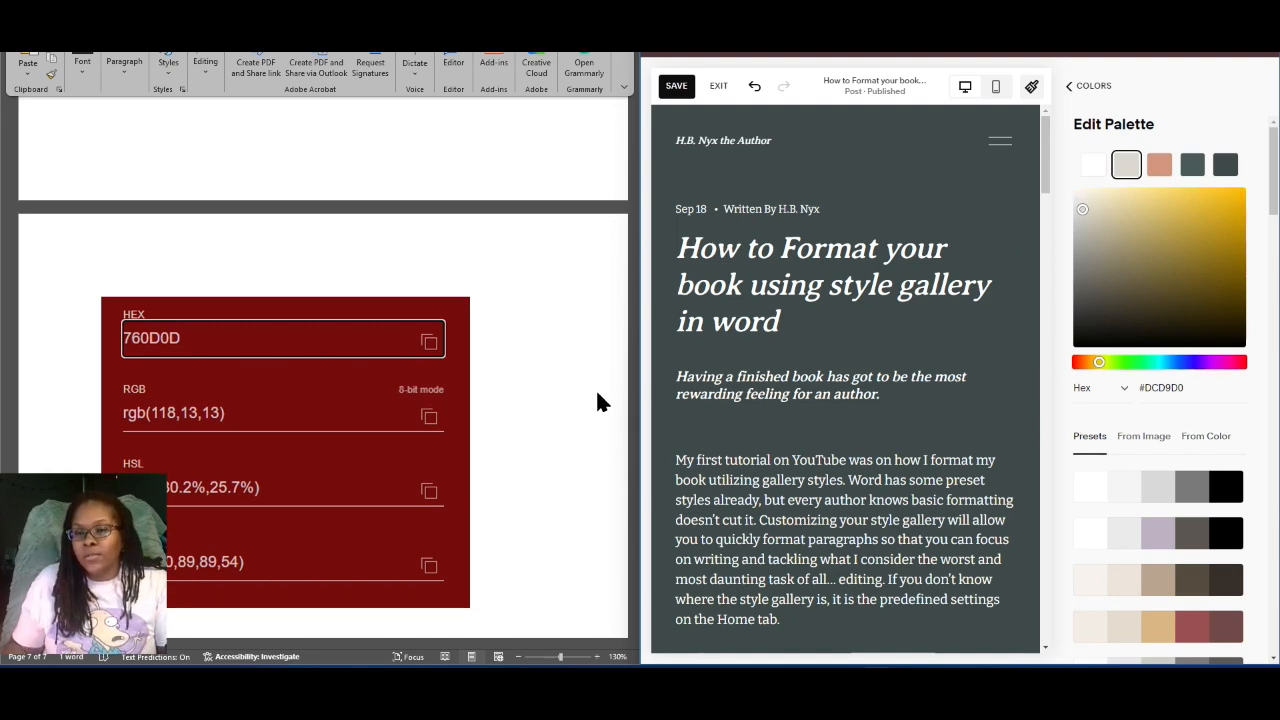
scroll(597, 402, "up", 4)
scroll(600, 404, "up", 4)
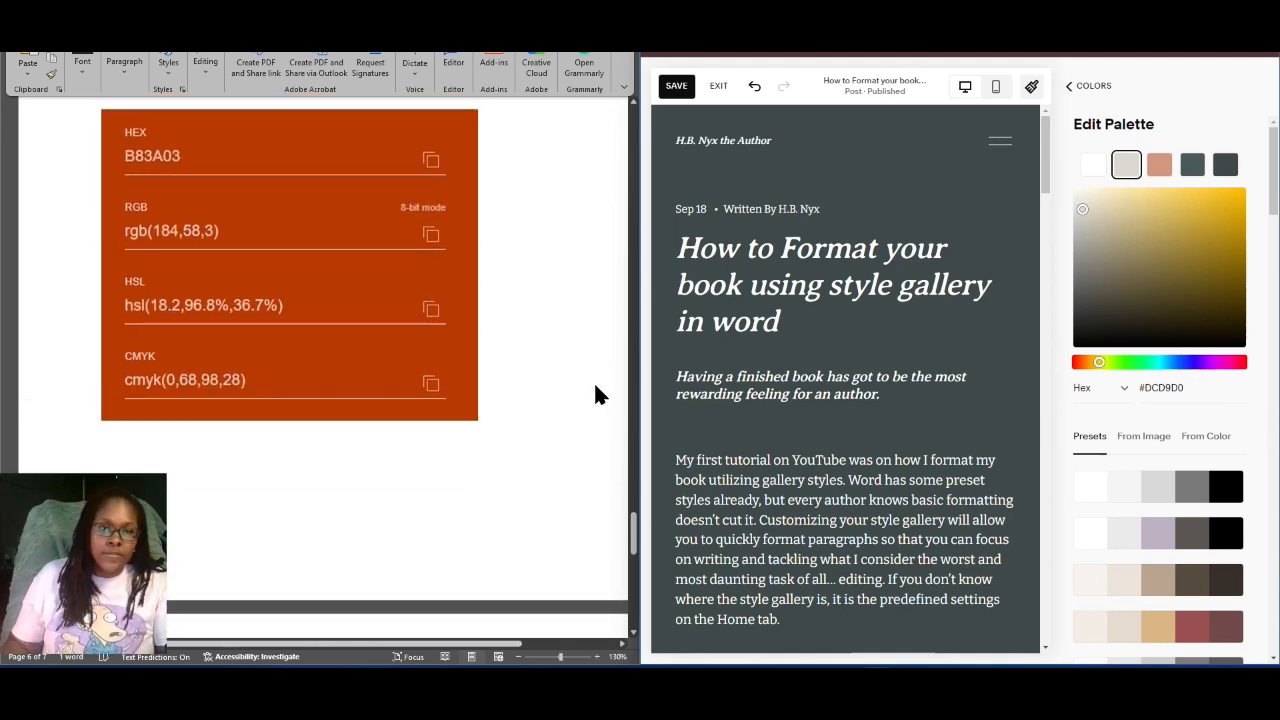
scroll(585, 397, "down", 10)
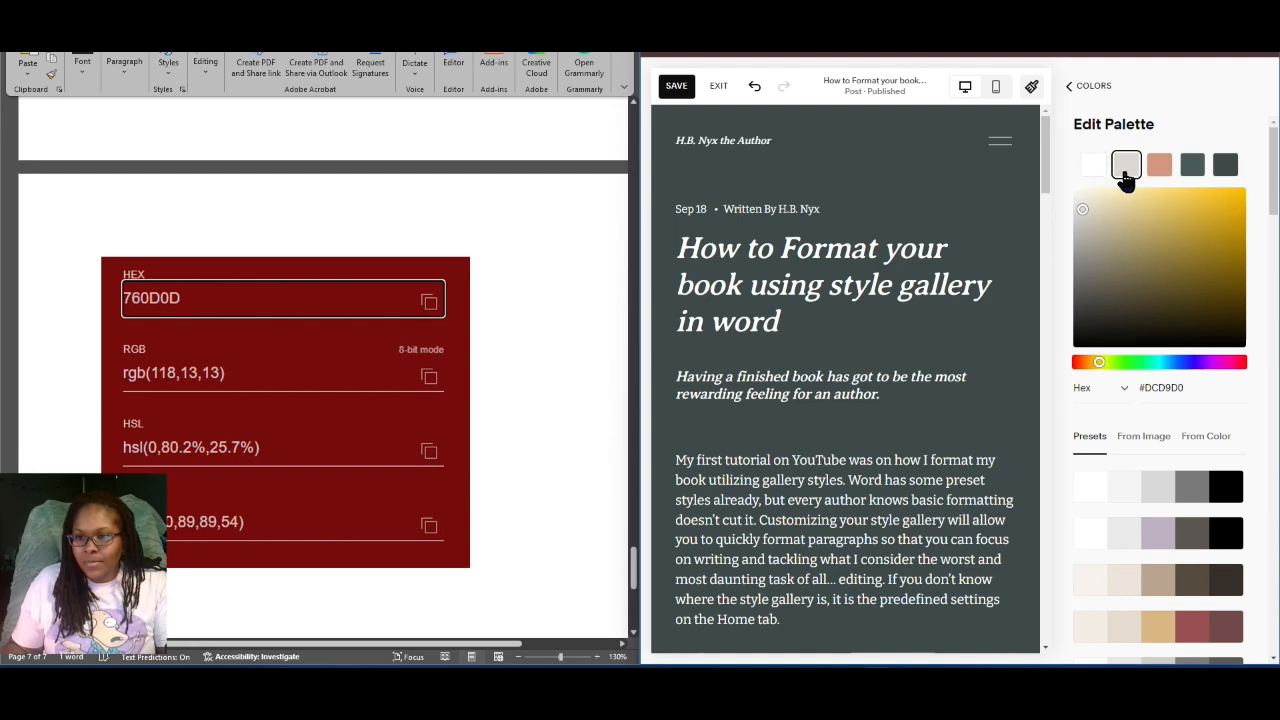
- Try to set the second palette color's hex code to 760D0D without the number sign
left_click(1200, 387)
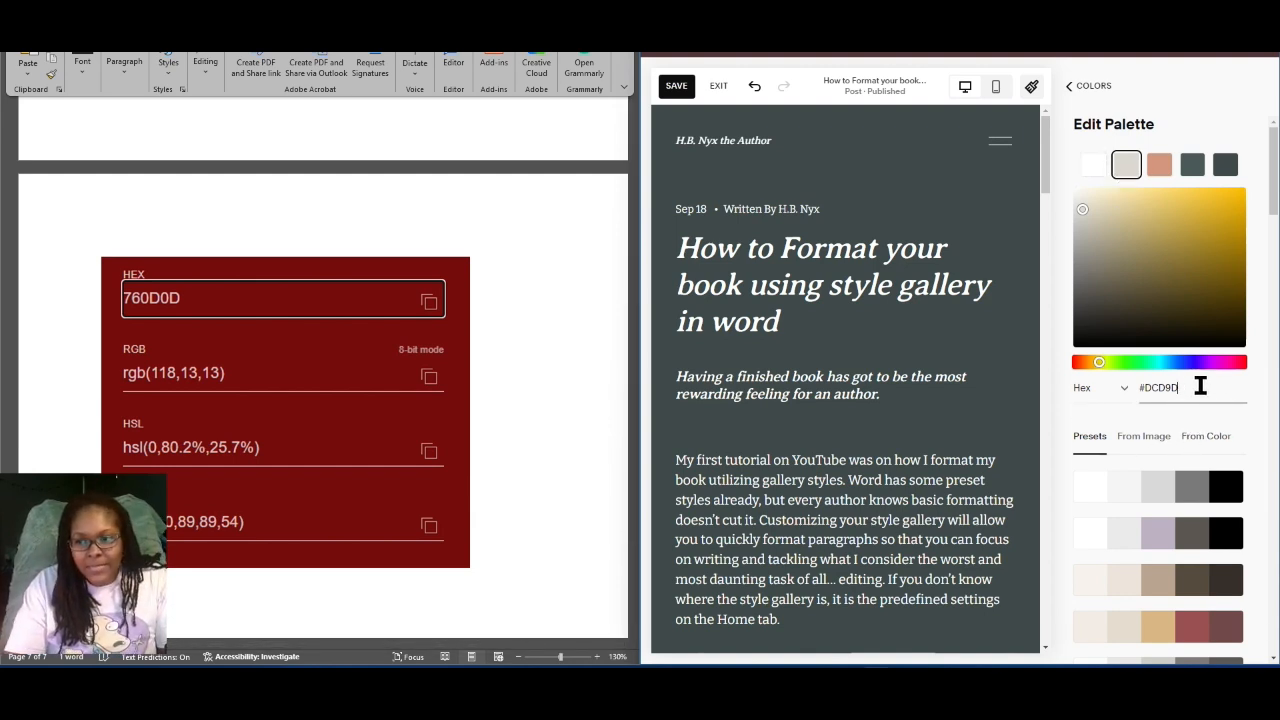
key("BackSpace")
key("BackSpace")
key("BackSpace")
key("BackSpace")
key("BackSpace")
key("BackSpace")
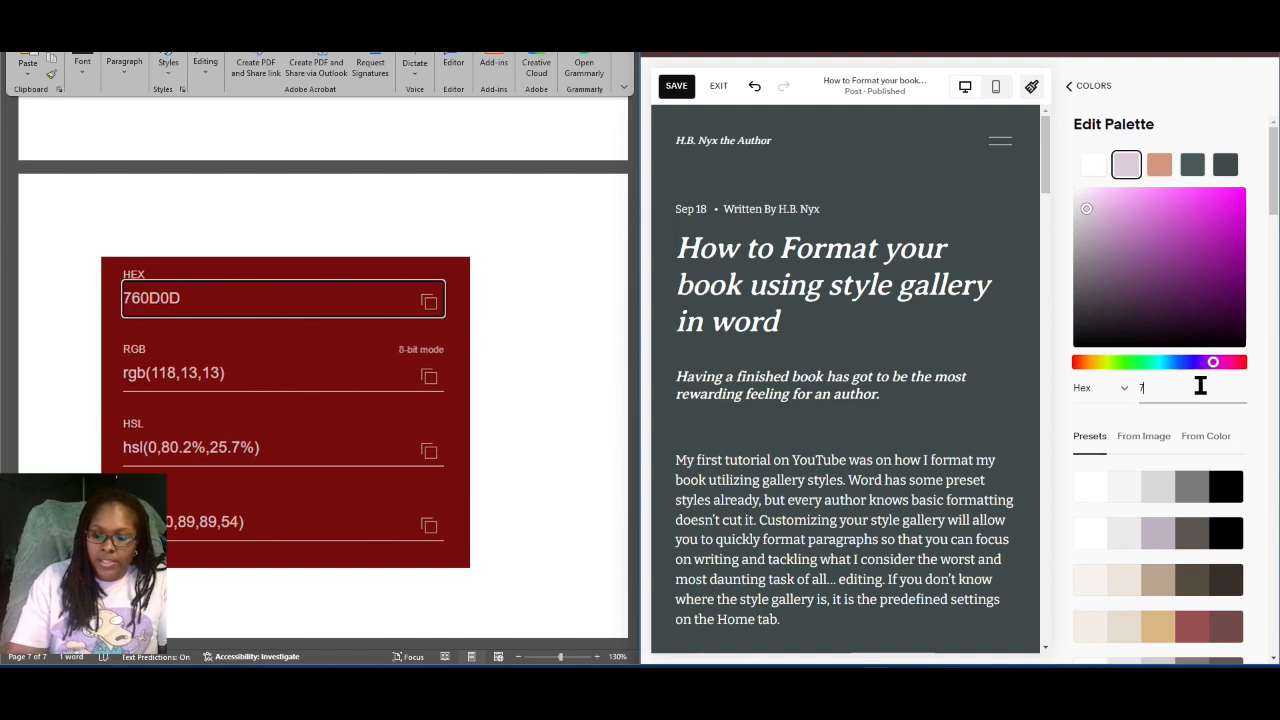
type("760")
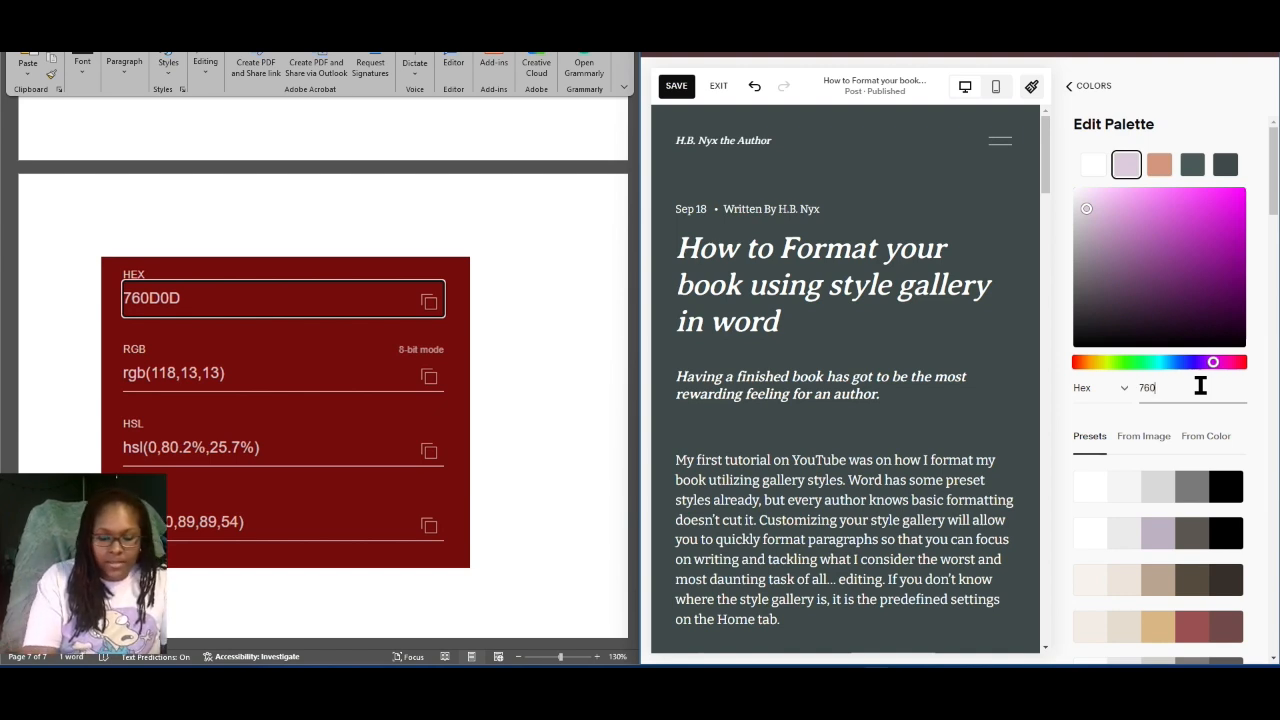
type("D0D")
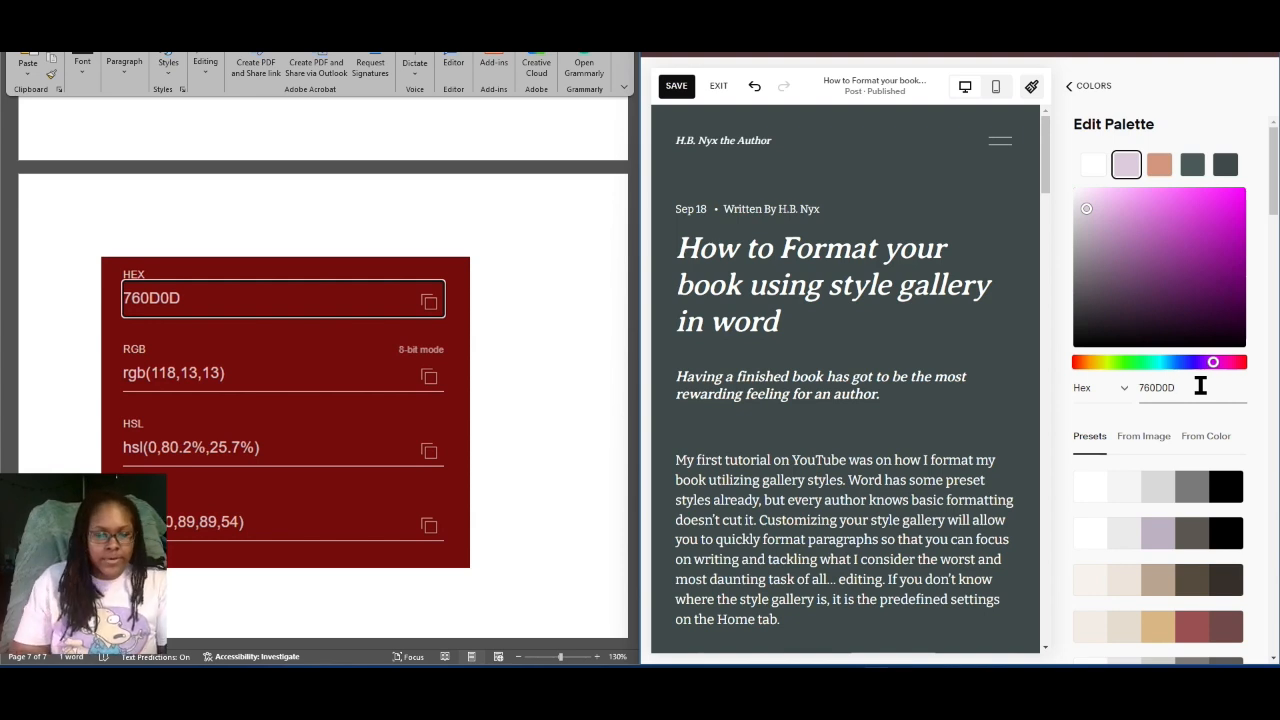
- Re-enter the second palette color's hex code with the number sign as #760D0D
key("BackSpace")
key("BackSpace")
key("BackSpace")
key("BackSpace")
key("BackSpace")
key("BackSpace")
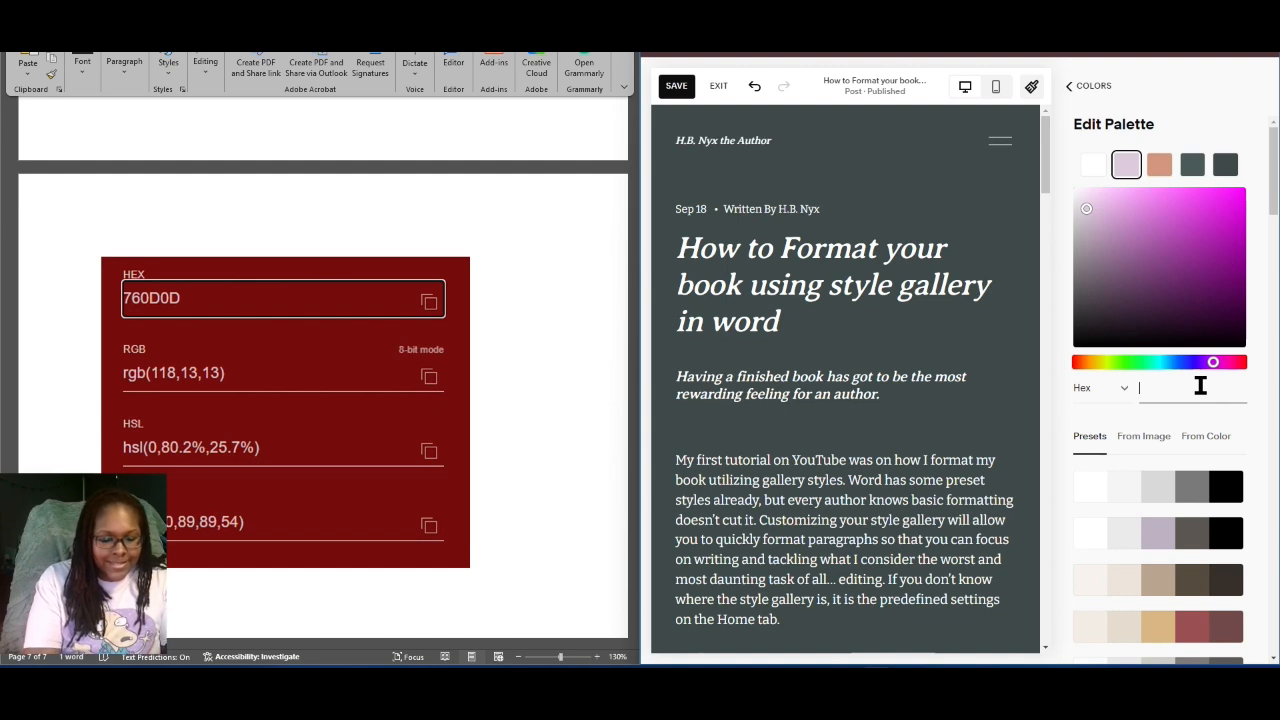
type("#")
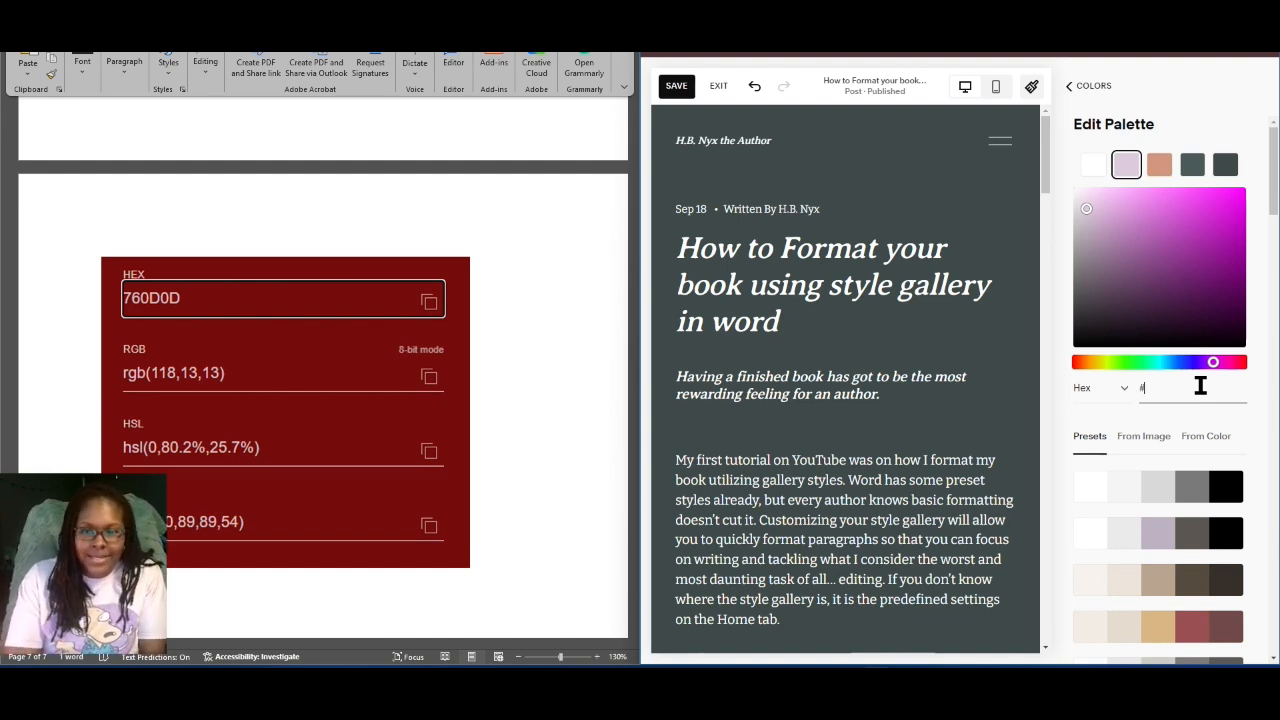
type("76")
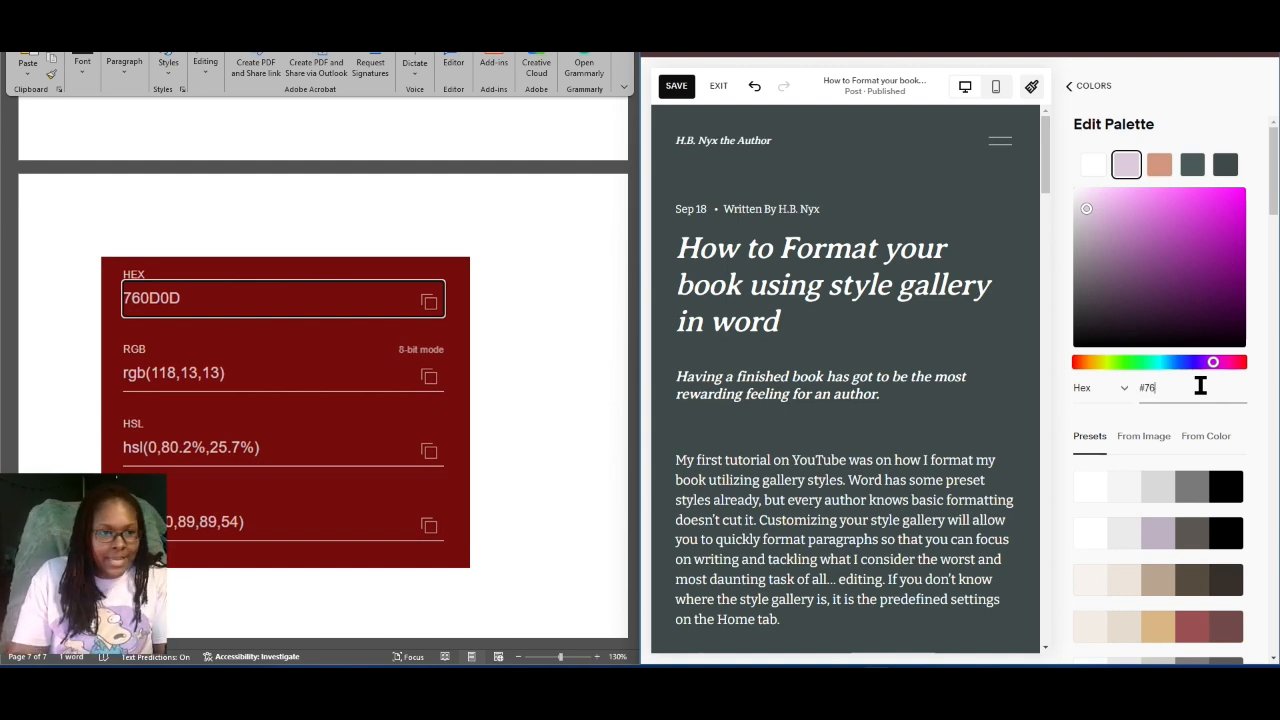
type("0D0")
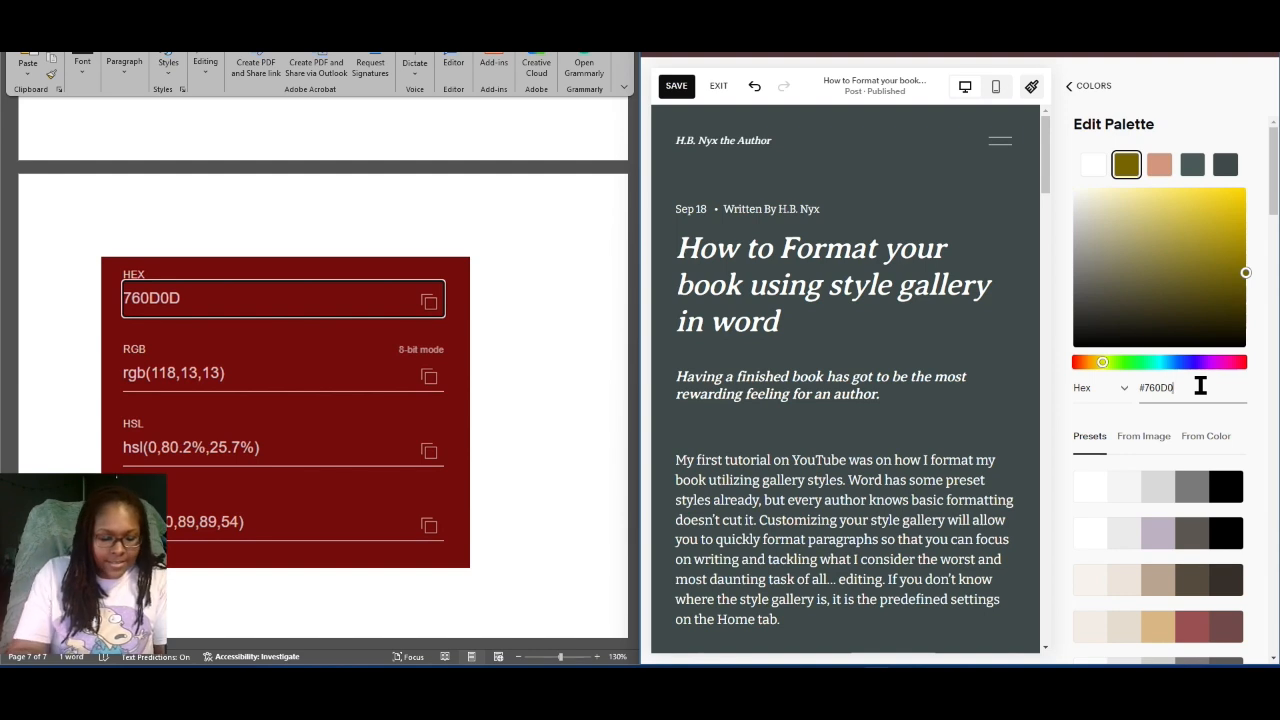
type("D")
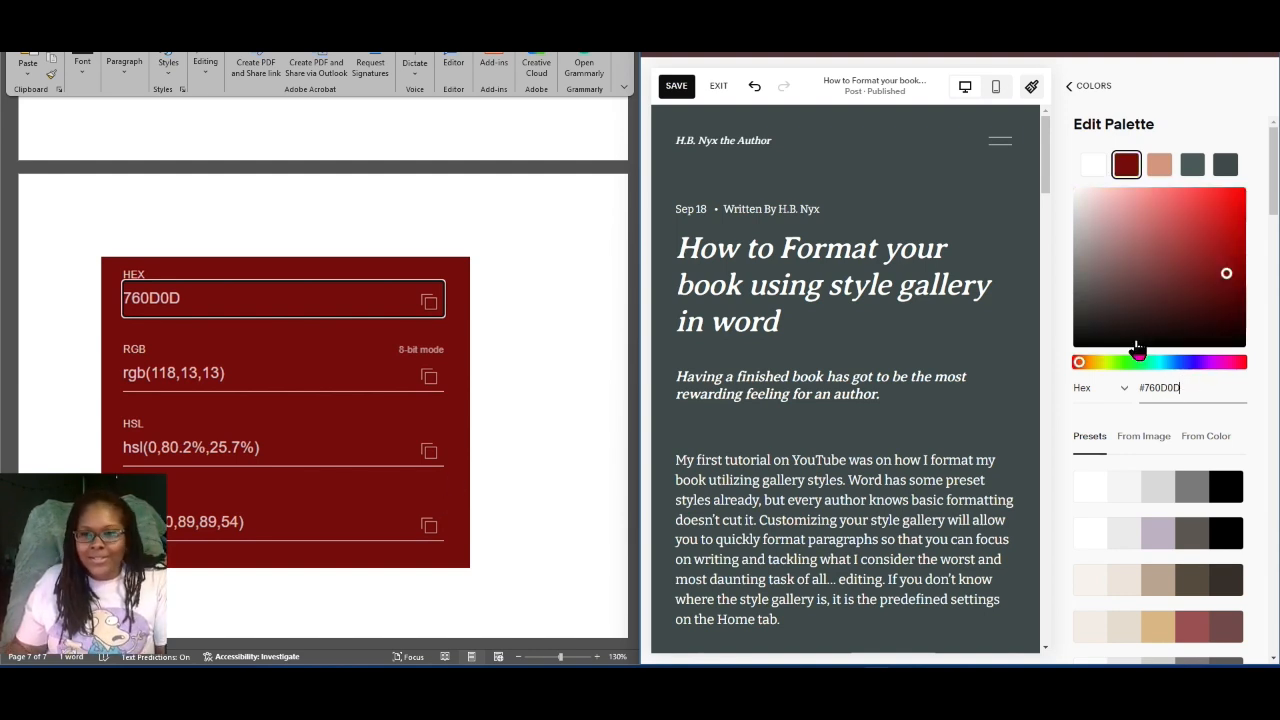
- Change the second palette color's format to RGB and adjust its shade and hue freehand to an olive green of about 94, 104, 38
left_click(1100, 388)
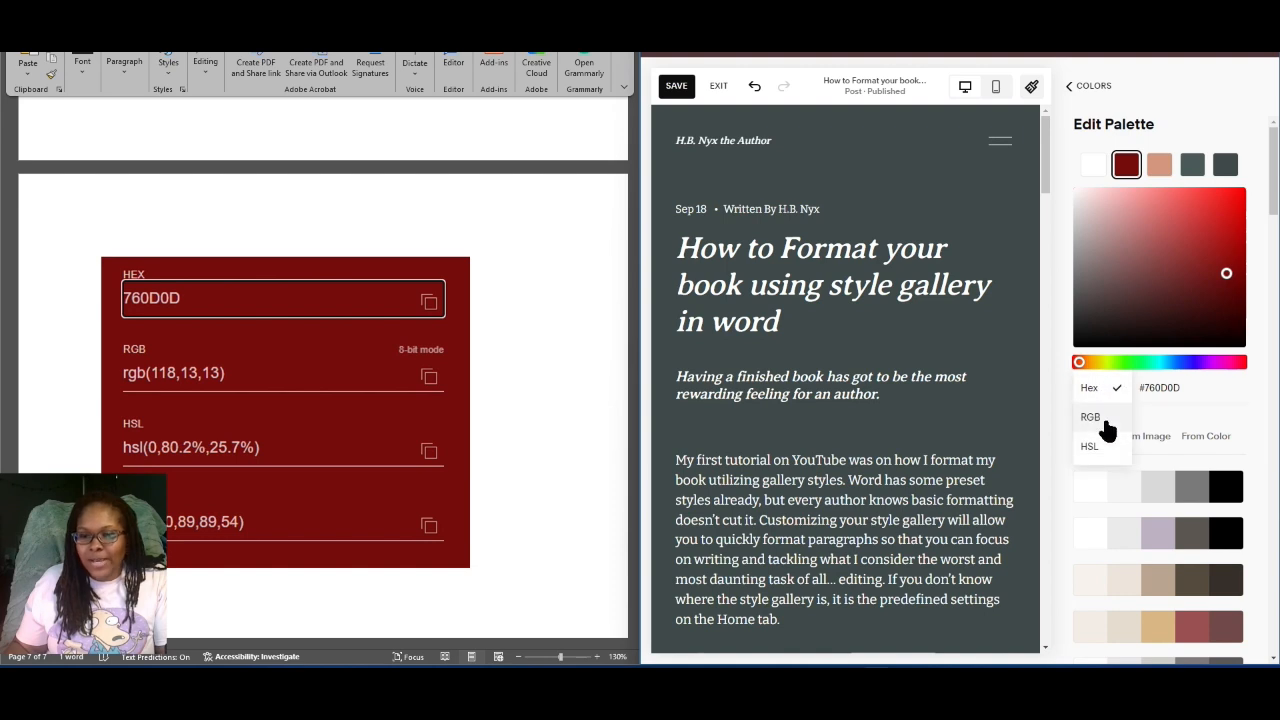
left_click(1098, 424)
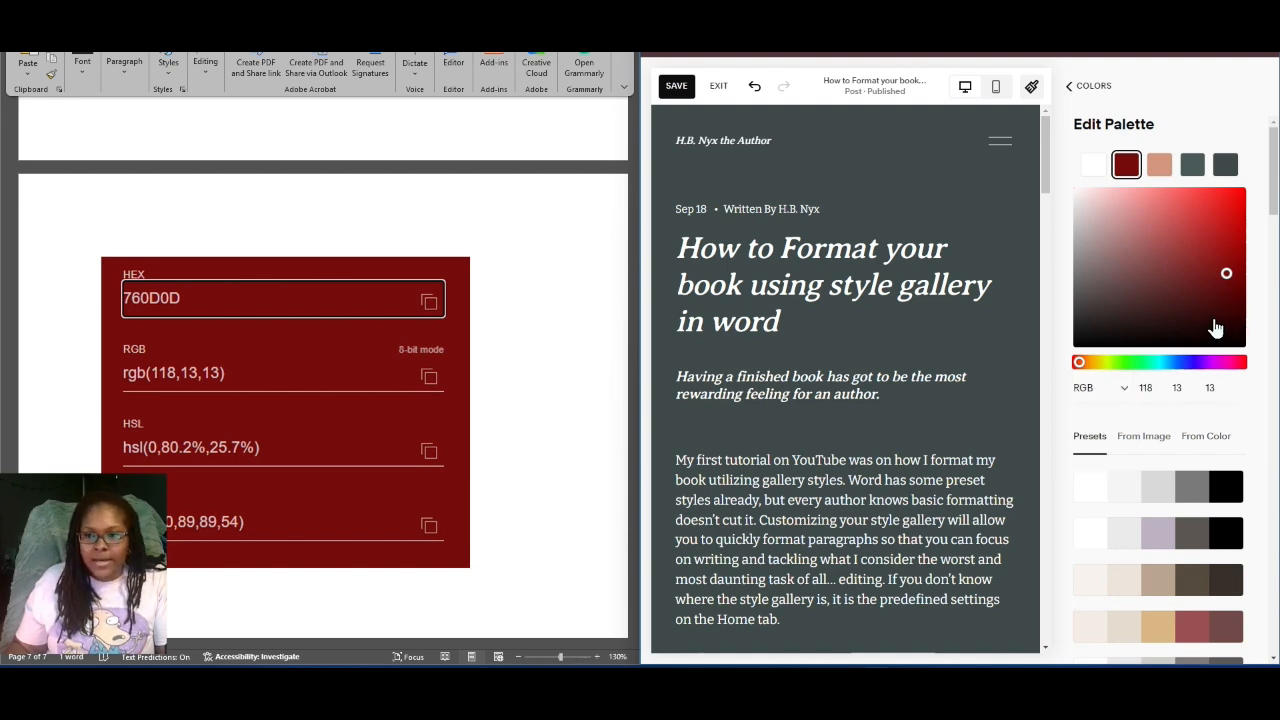
left_click_drag(1227, 275, 1182, 282)
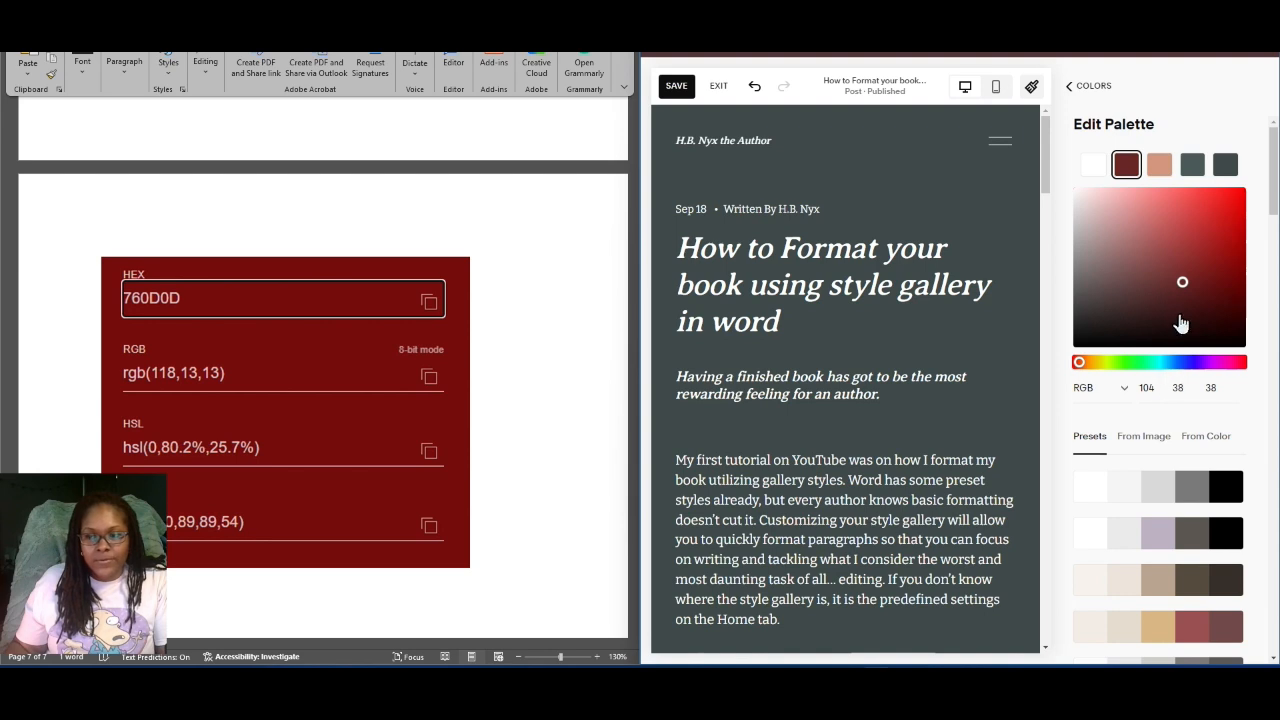
left_click_drag(1082, 366, 1115, 372)
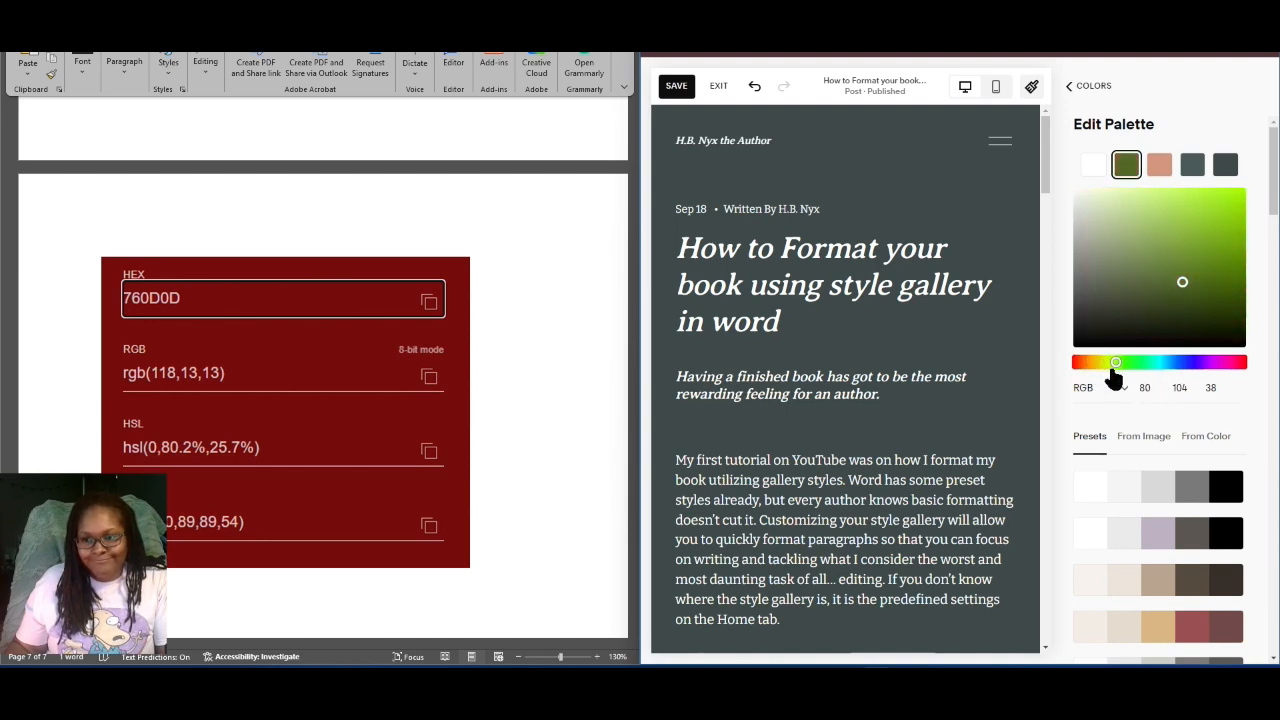
mouse_move(1120, 371)
left_mouse_down()
mouse_move(1074, 371)
mouse_move(1110, 371)
left_mouse_up()
- Set both the red and green values of the second palette color to 255
left_click(1166, 392)
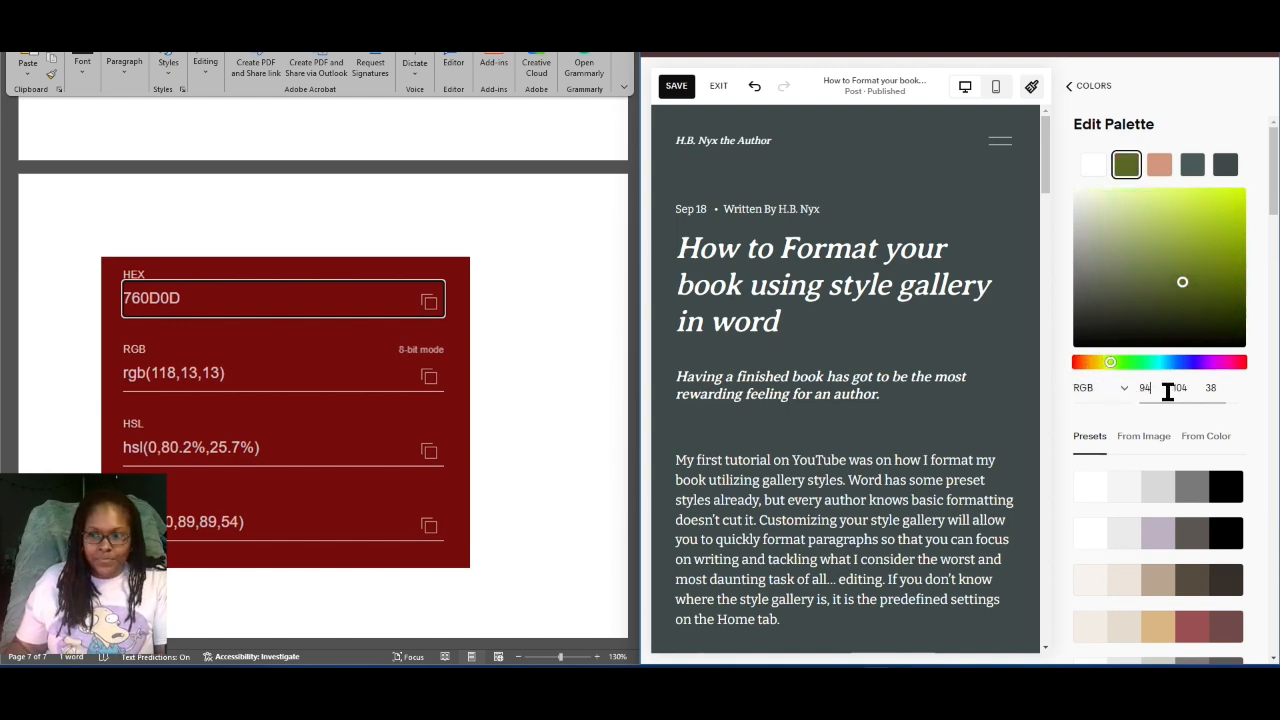
key("BackSpace")
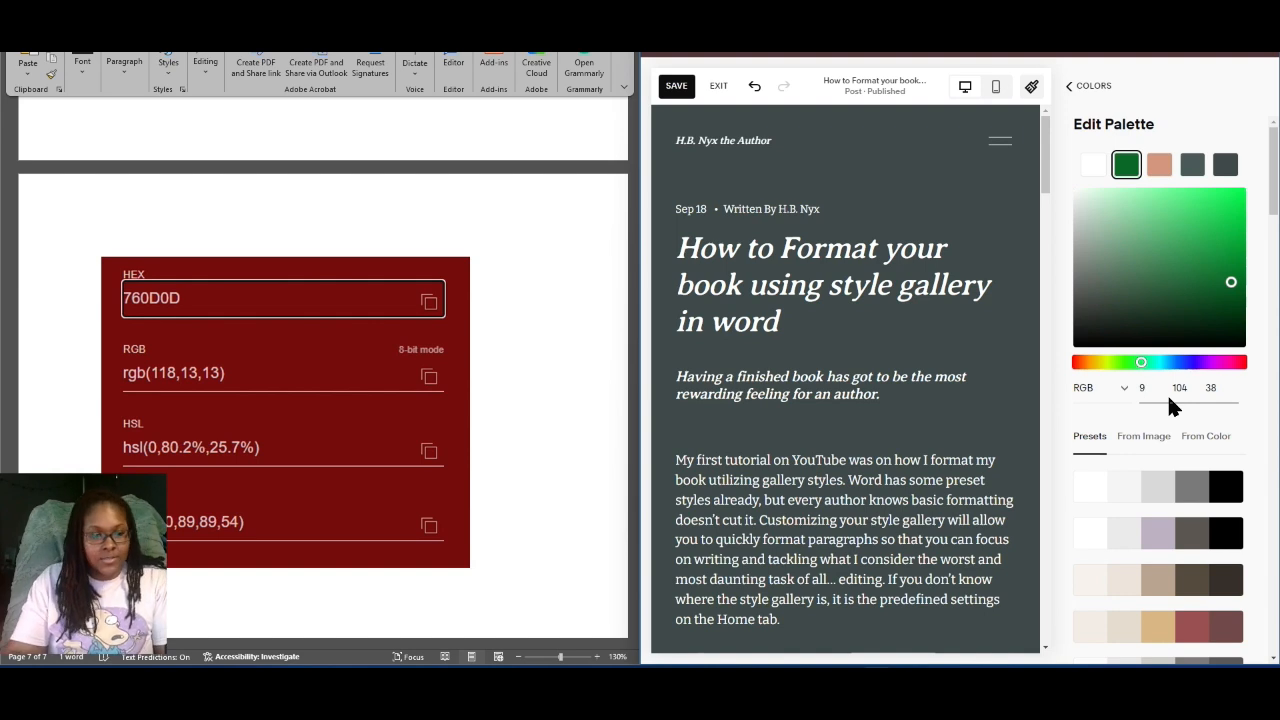
type("255")
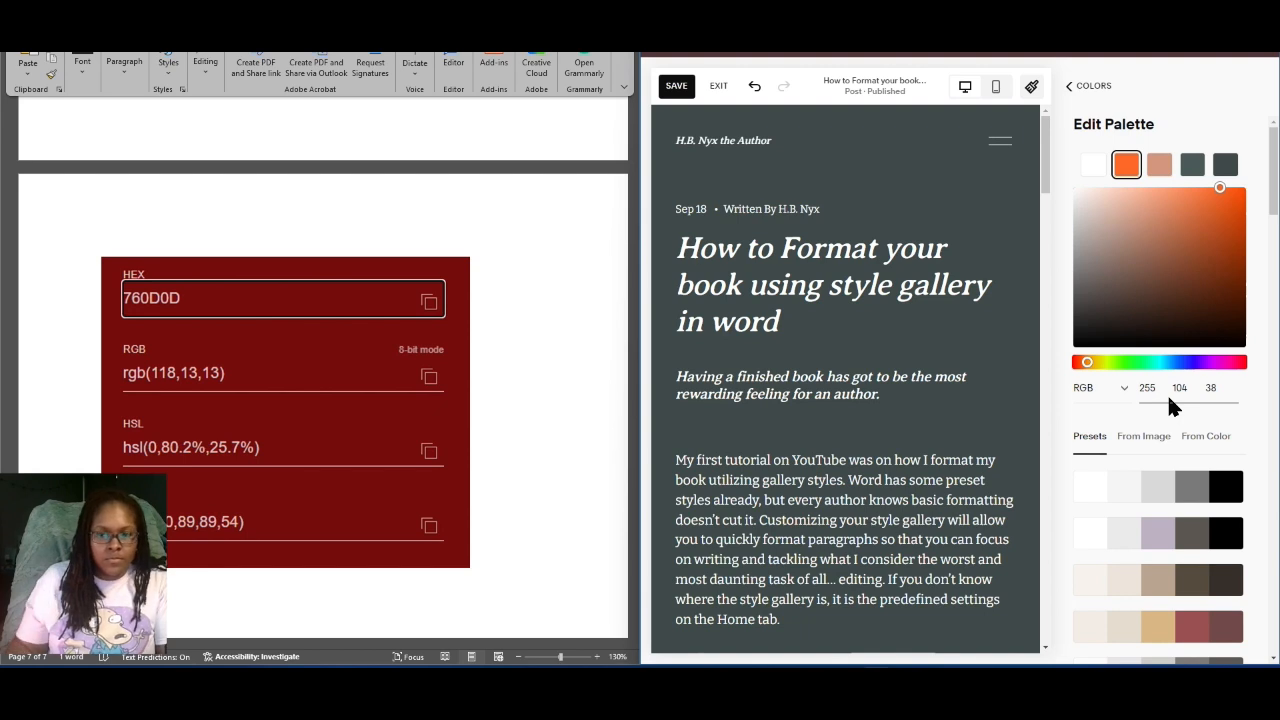
key("BackSpace")
key("BackSpace")
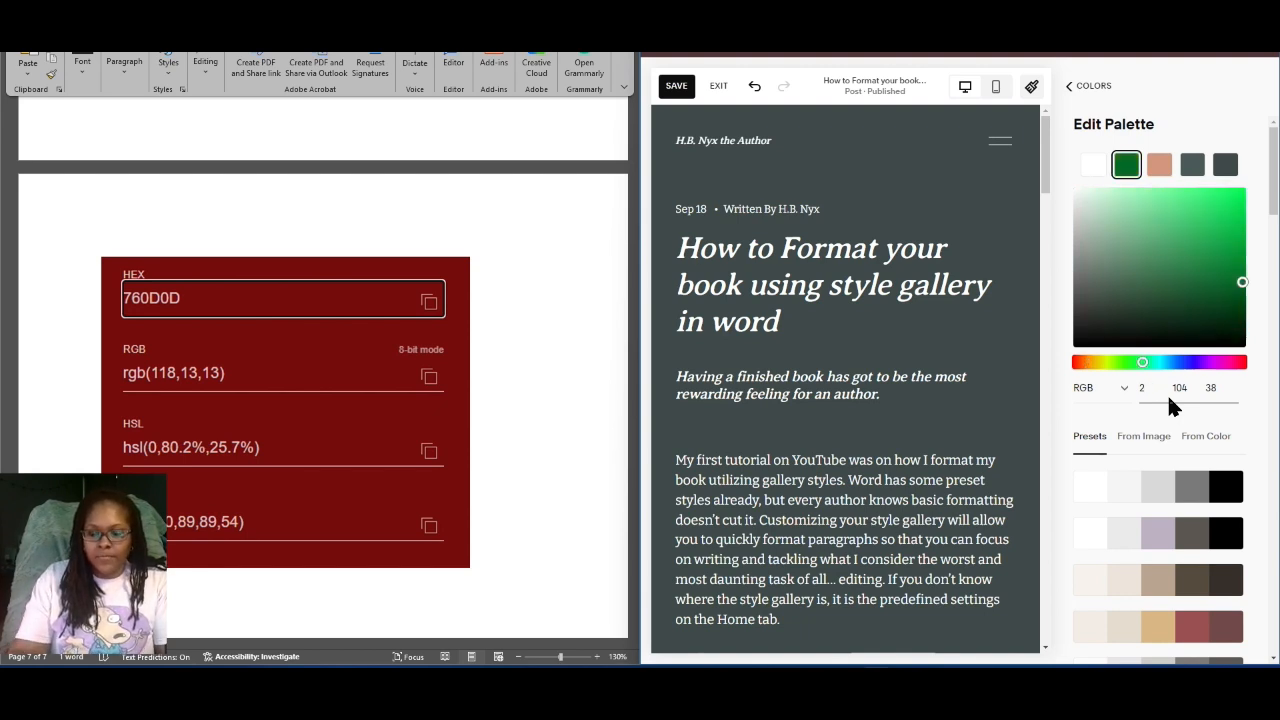
type("55")
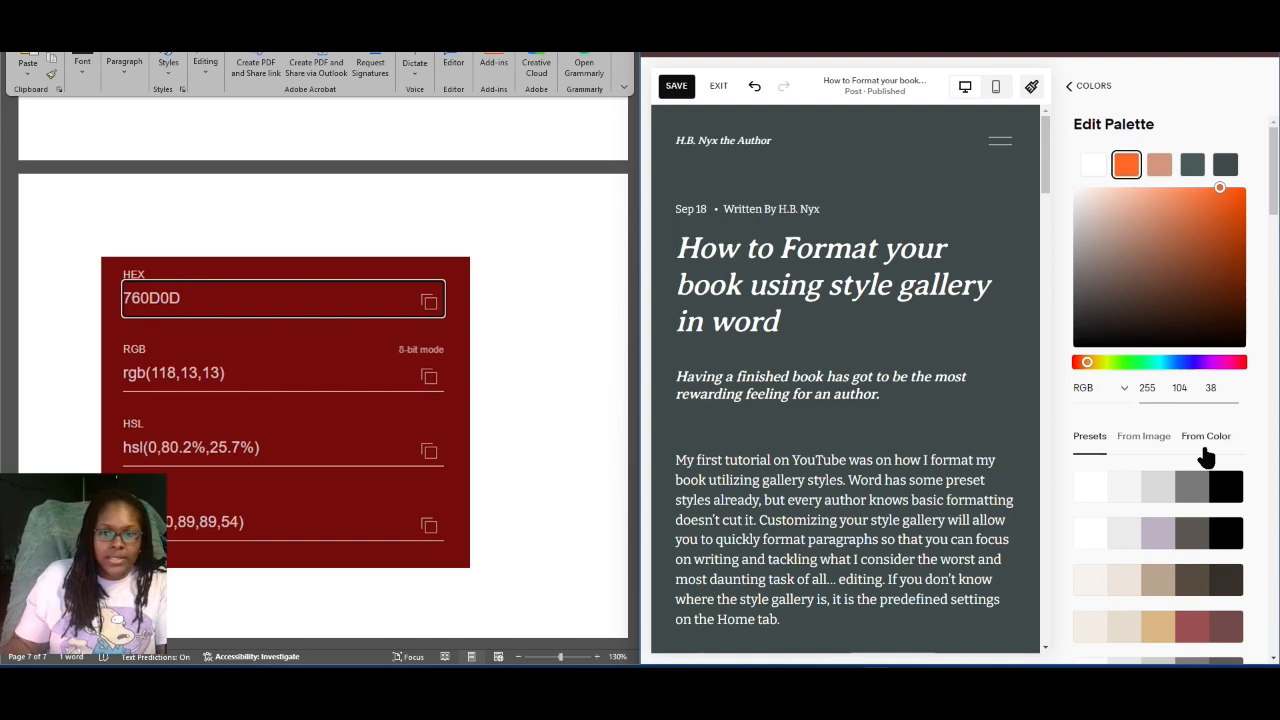
key("BackSpace")
key("BackSpace")
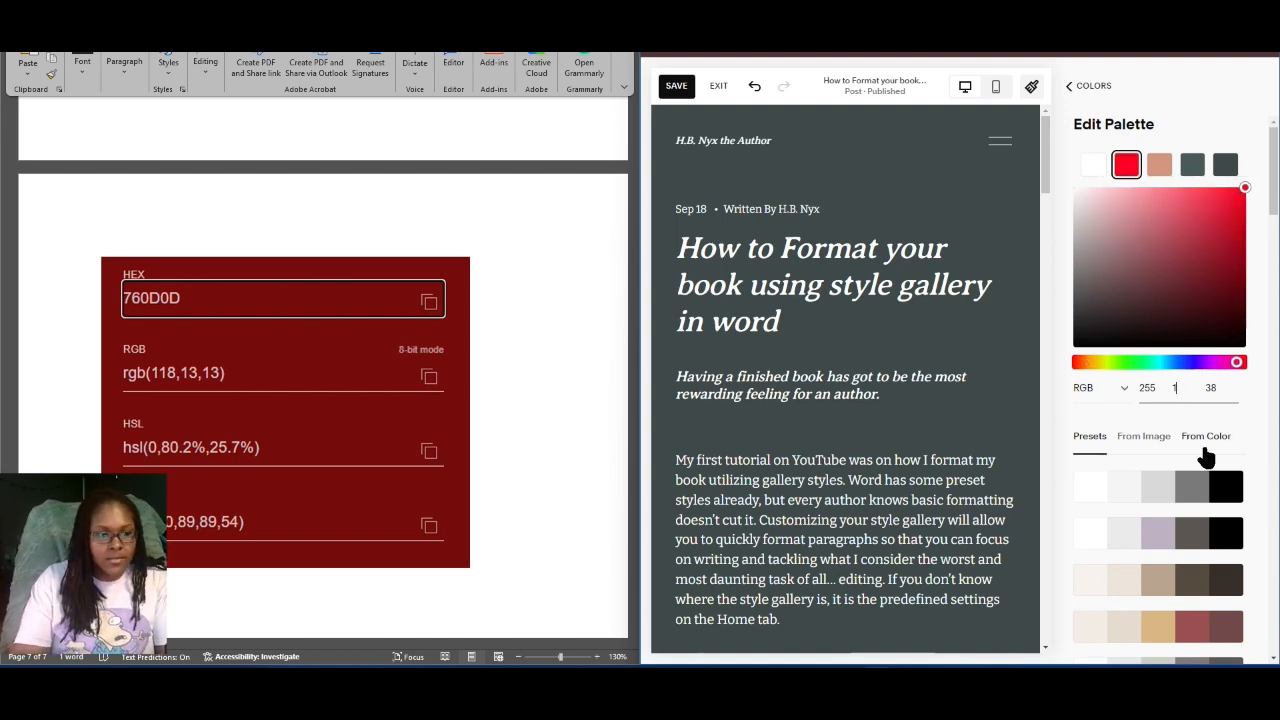
key("BackSpace")
type("255")
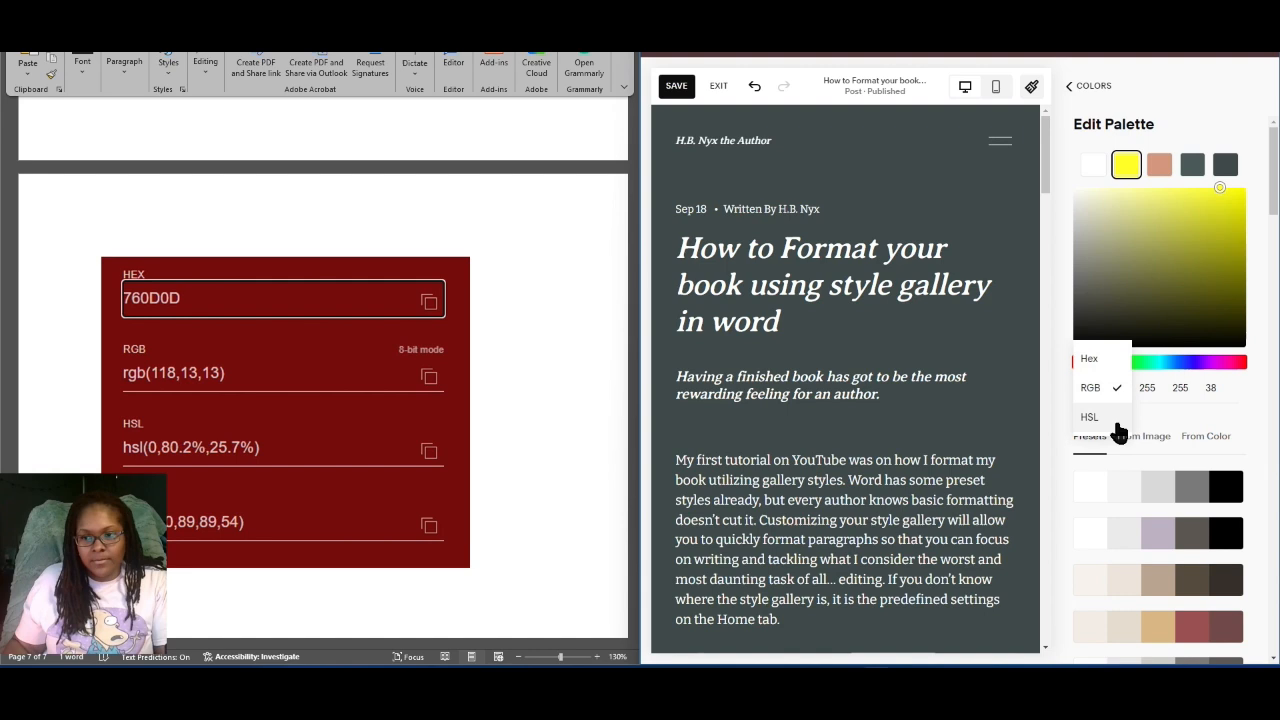
- Return the second palette color to Hex format and set its code to #760D0D
left_click(1089, 358)
left_click(1188, 388)
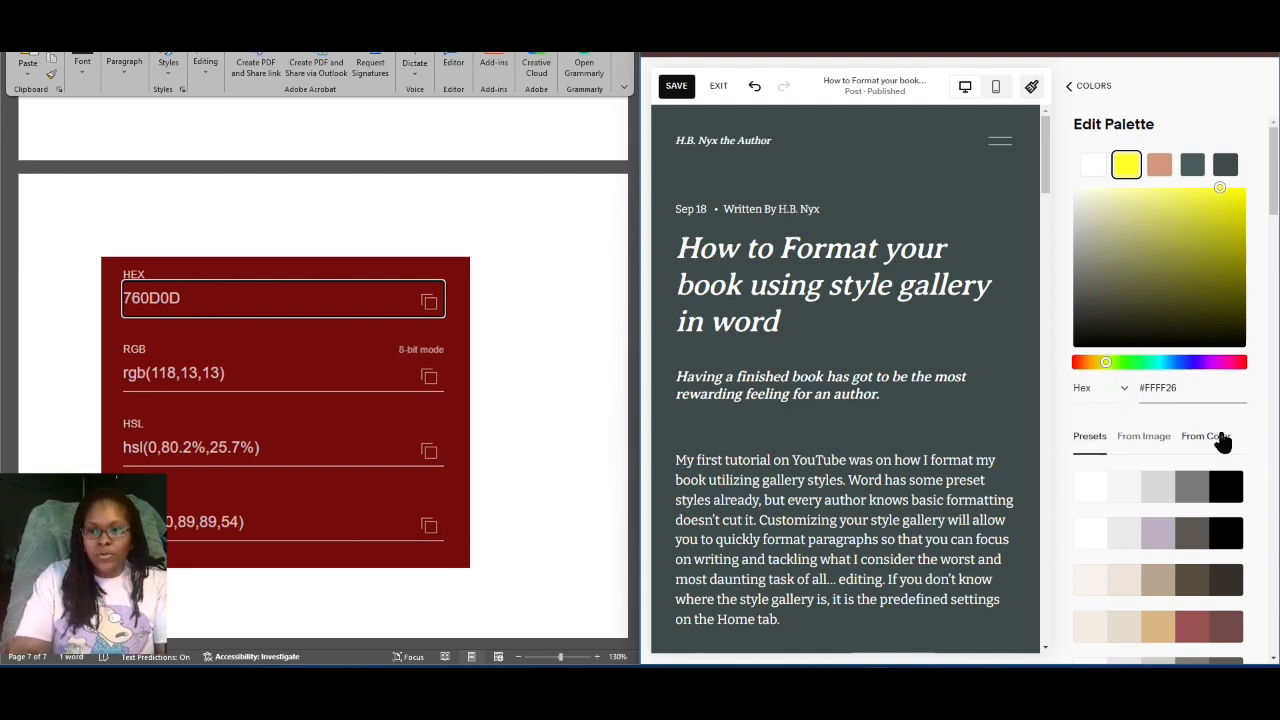
key("BackSpace")
key("BackSpace")
key("BackSpace")
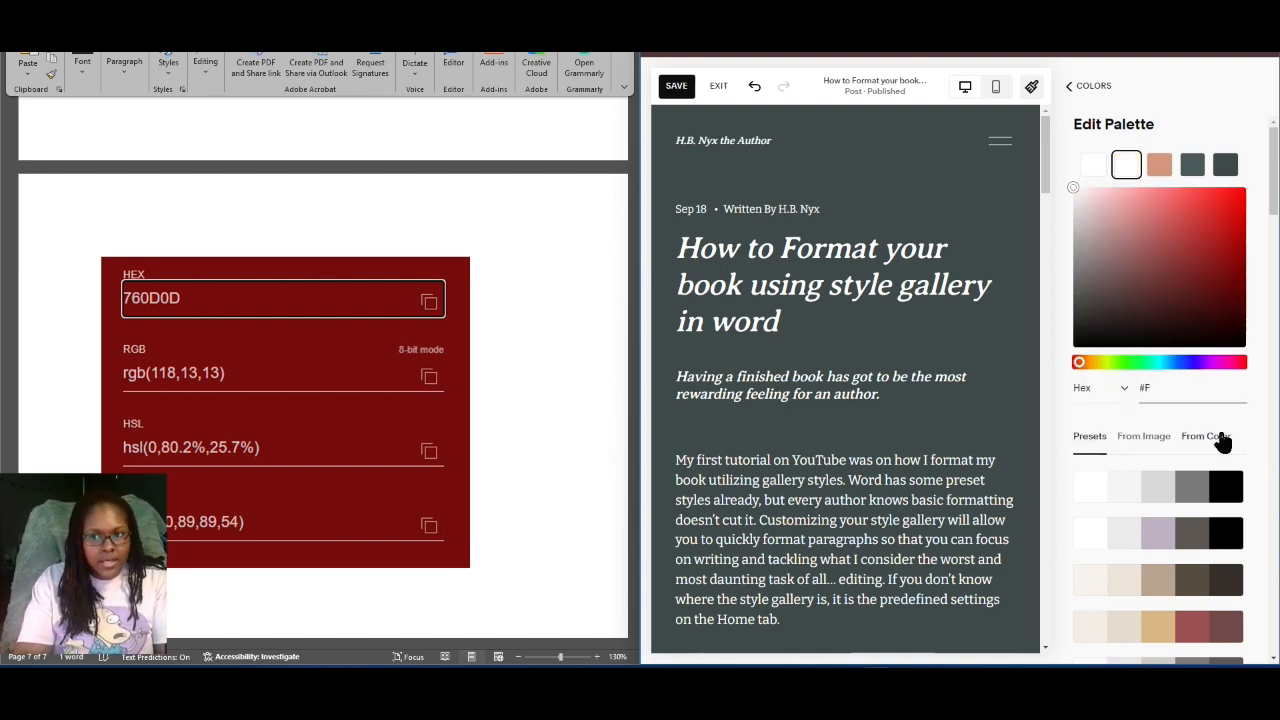
type("7")
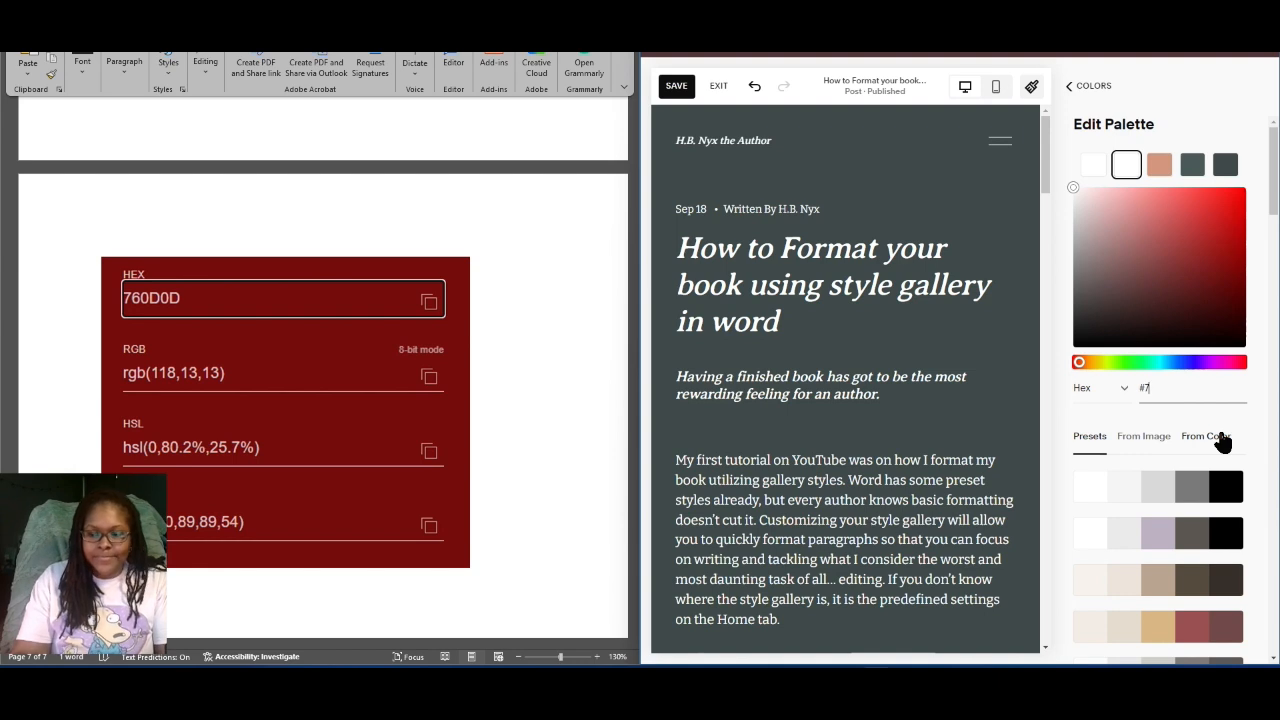
type("60D")
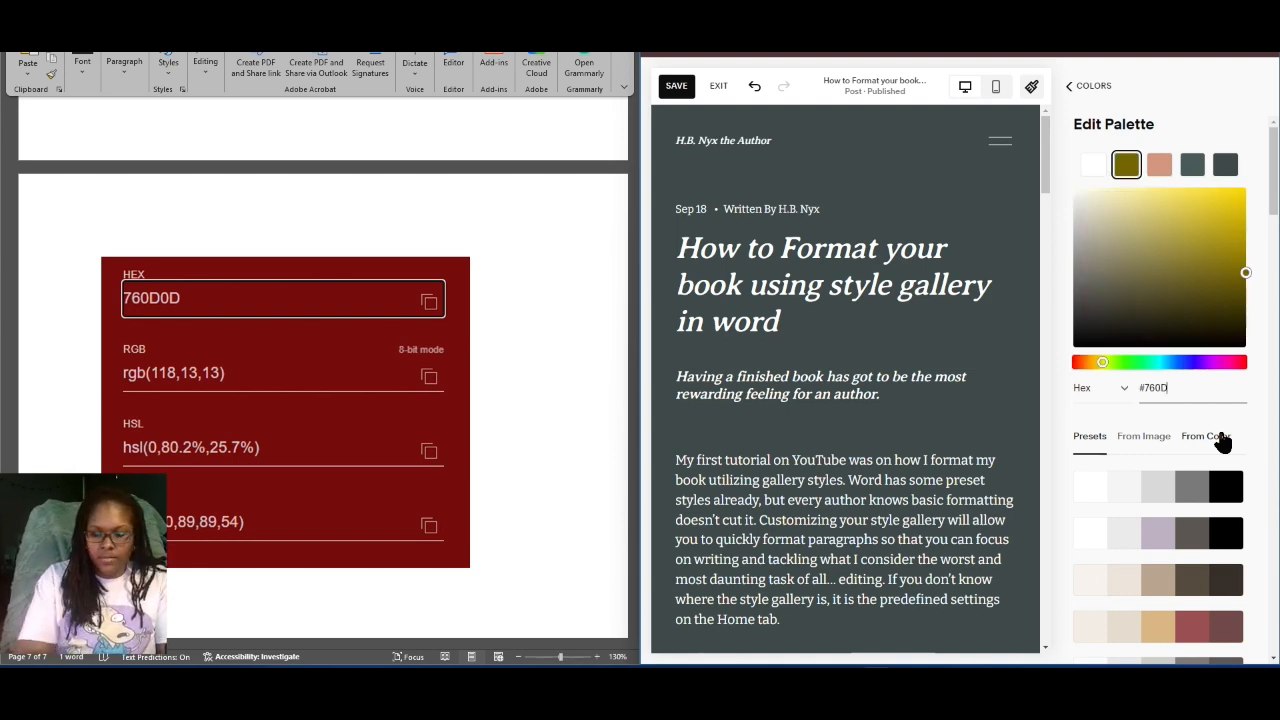
type("0D")
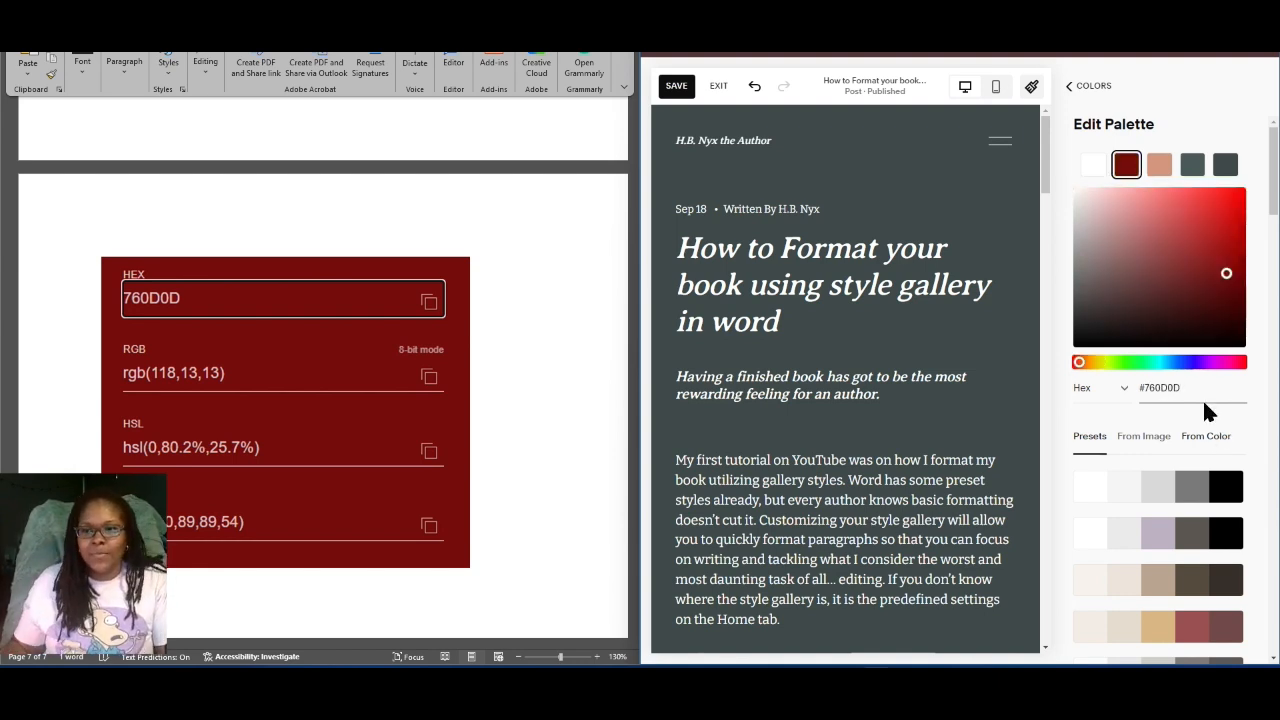
- Set the fifth palette color's hex code to #B83A03, taken from the orange color card in the Word document
left_click(1191, 168)
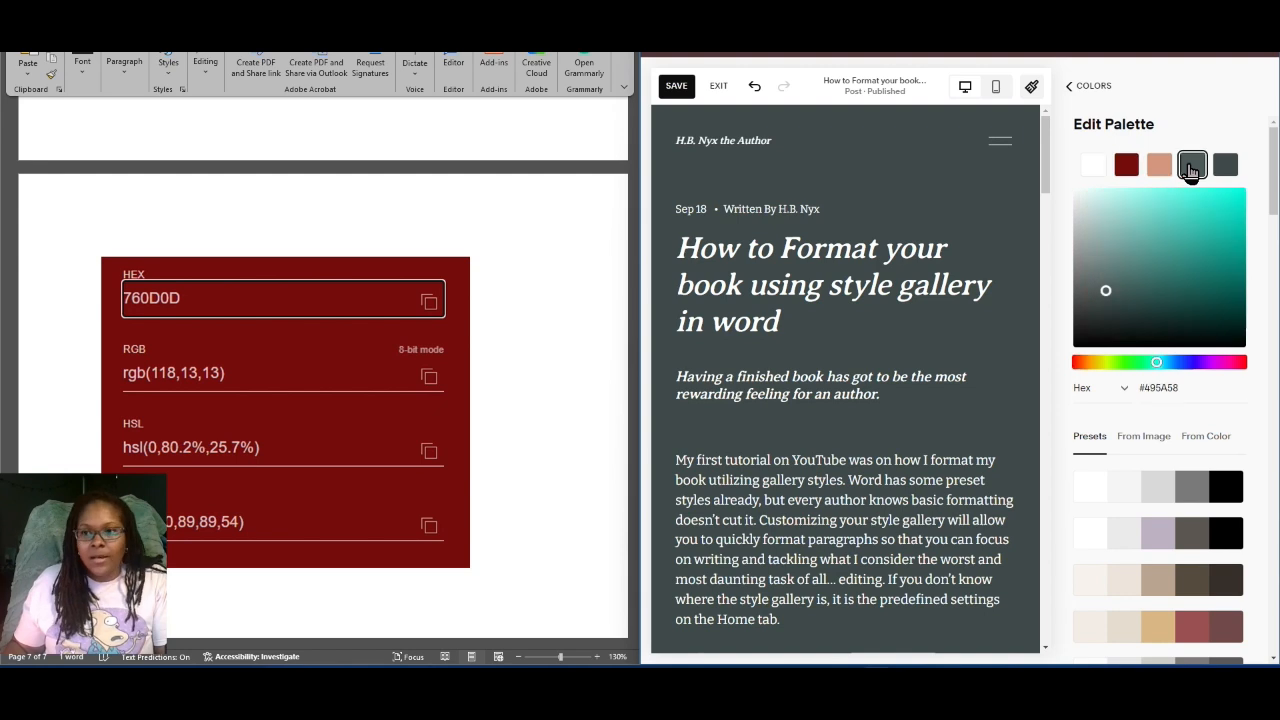
left_click(1223, 168)
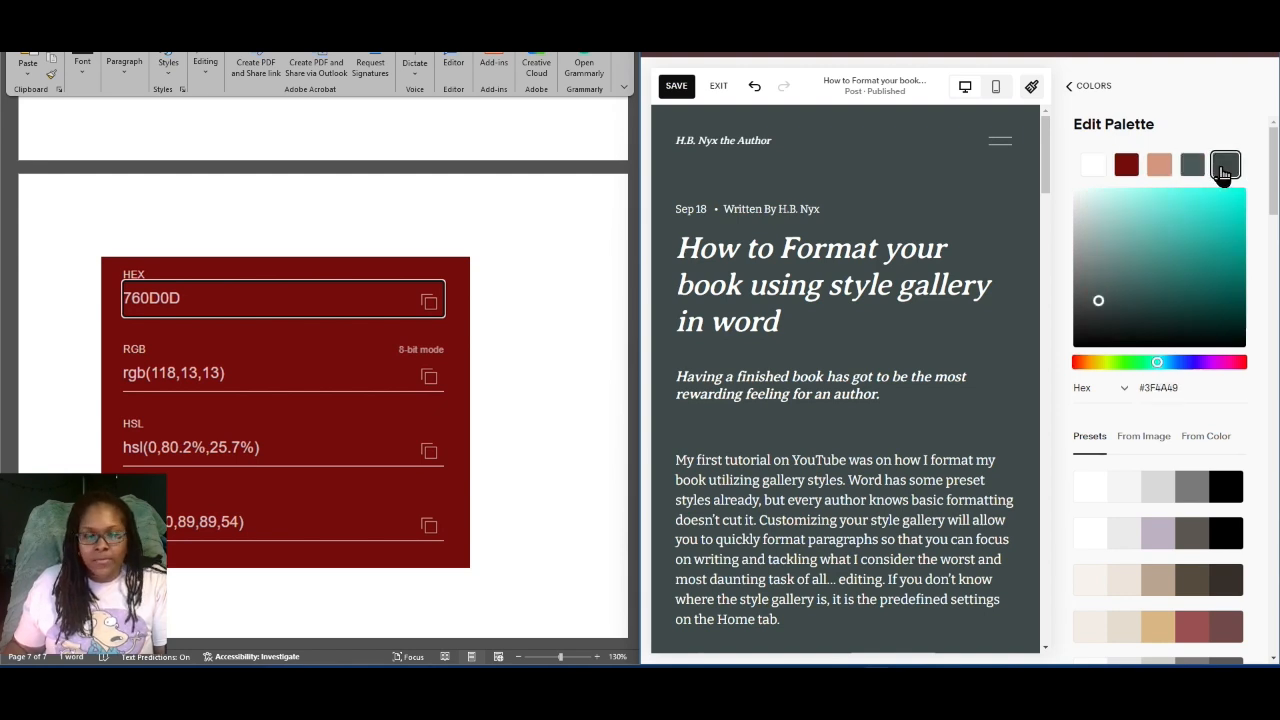
scroll(554, 500, "down", 1)
scroll(554, 500, "up", 1)
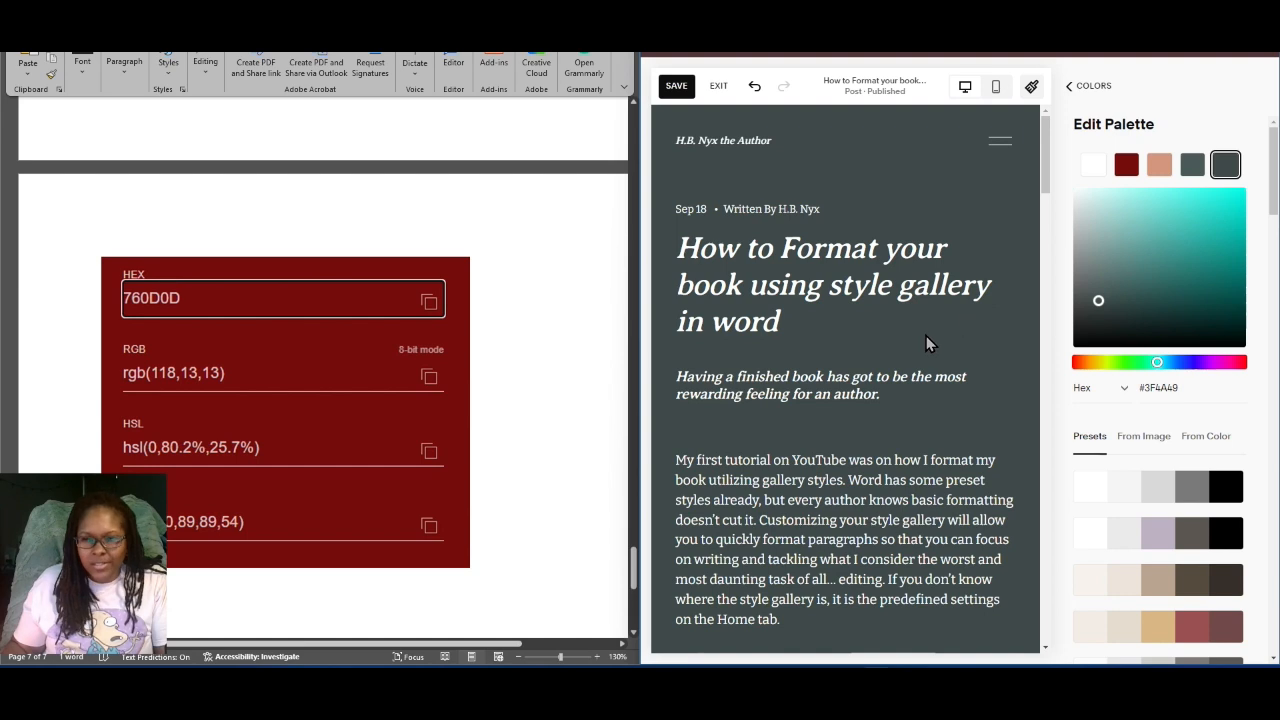
scroll(471, 477, "up", 6)
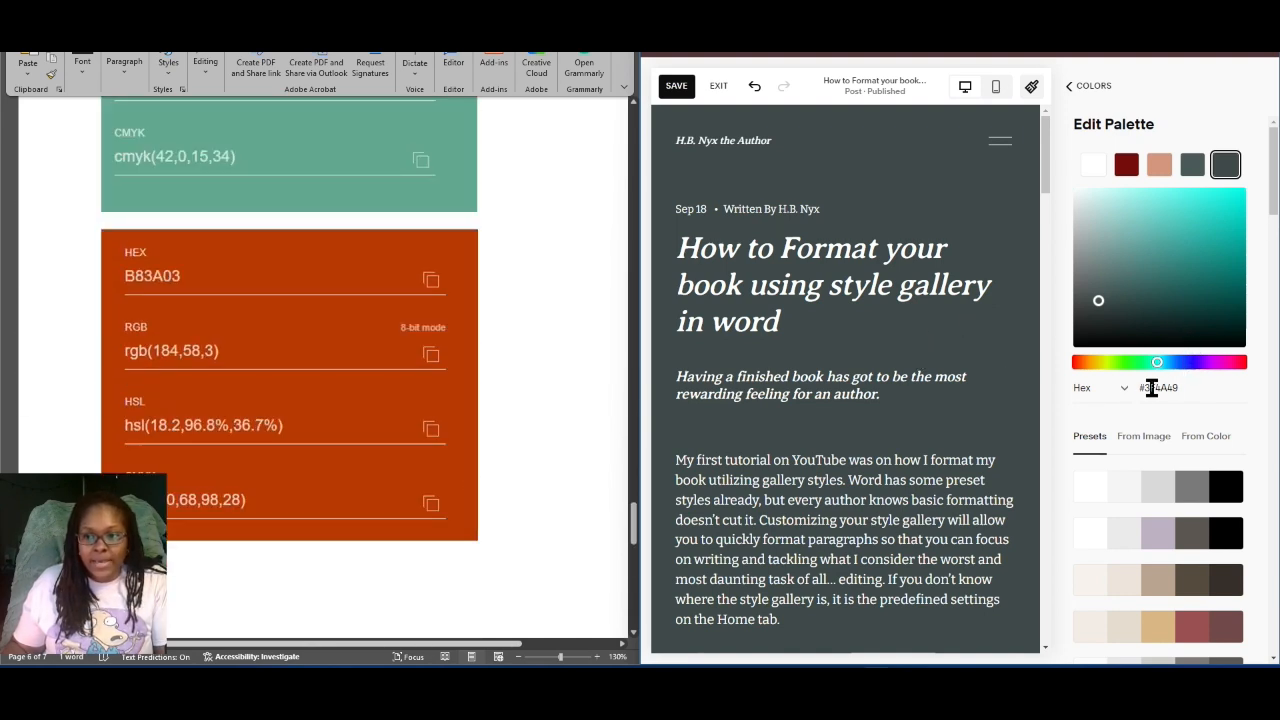
left_click(1200, 393)
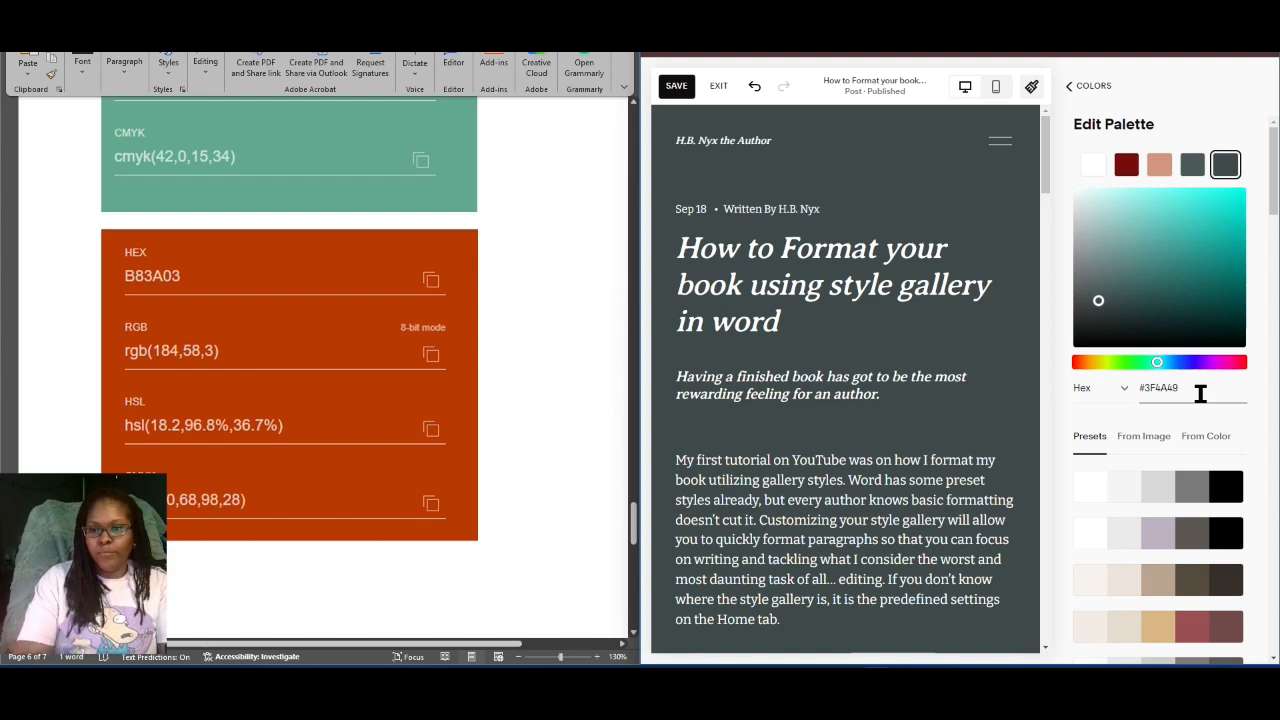
key("BackSpace")
key("BackSpace")
key("BackSpace")
key("BackSpace")
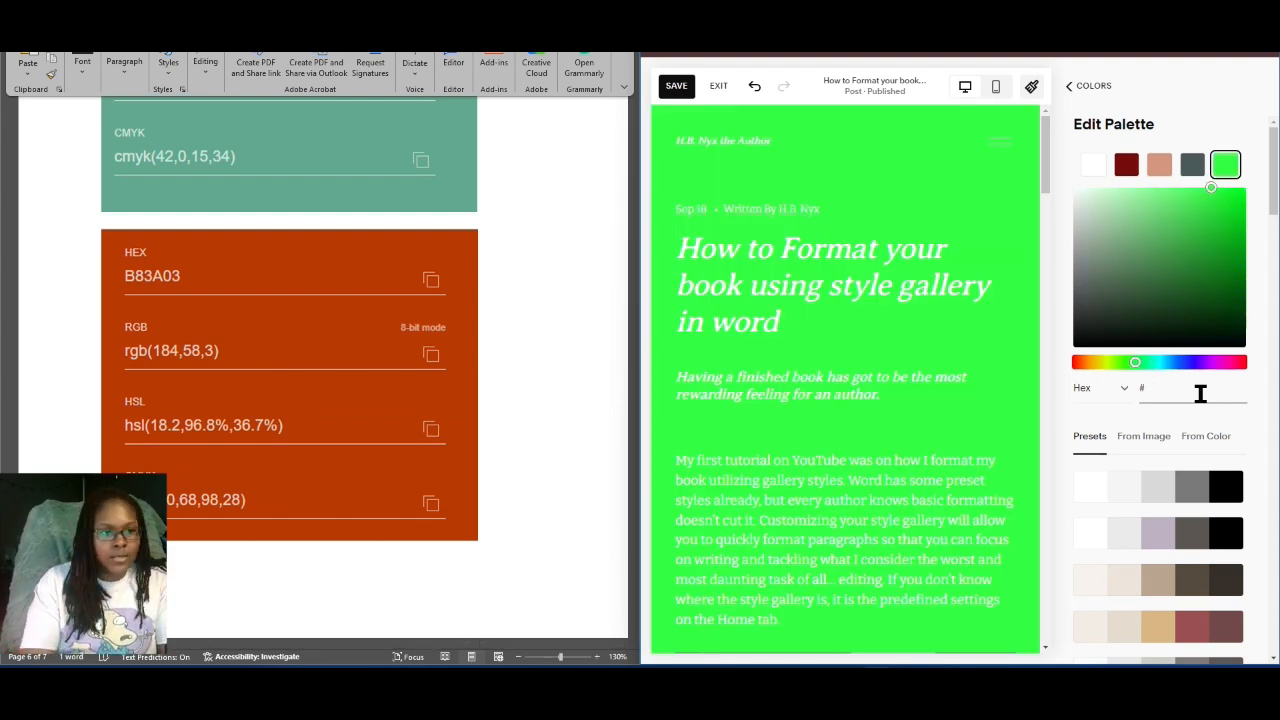
type("B8")
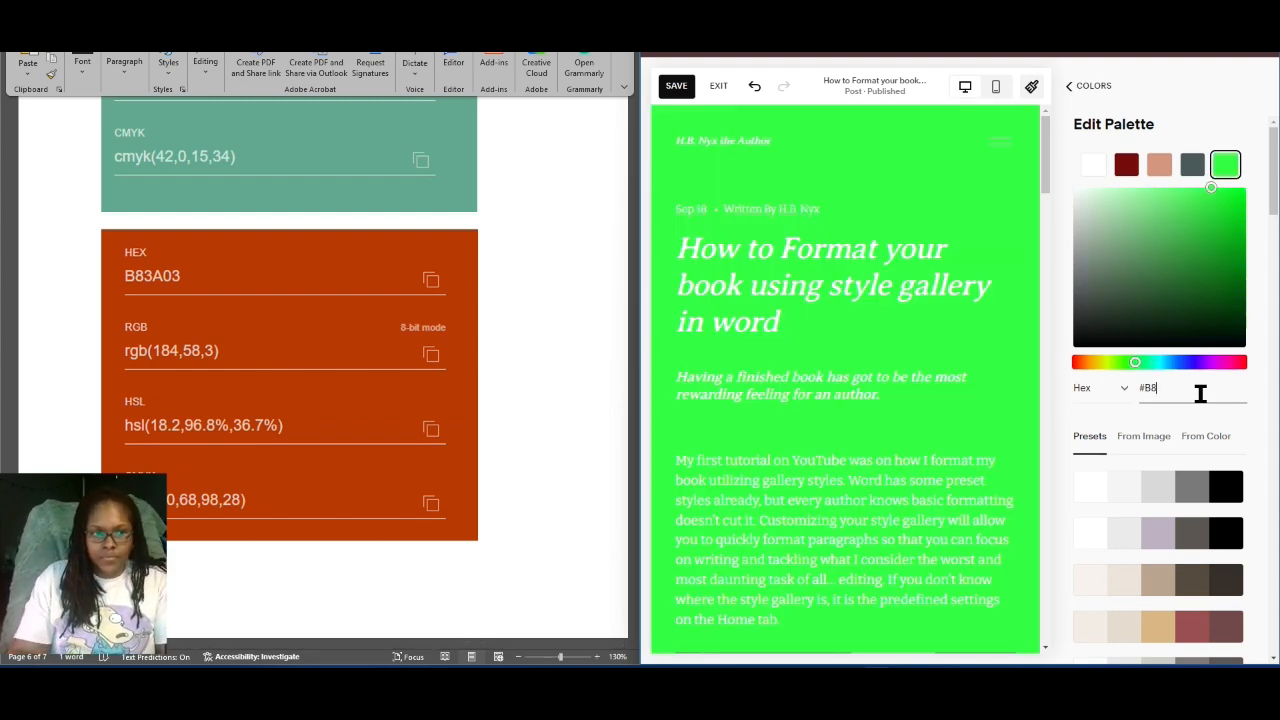
type("3A0")
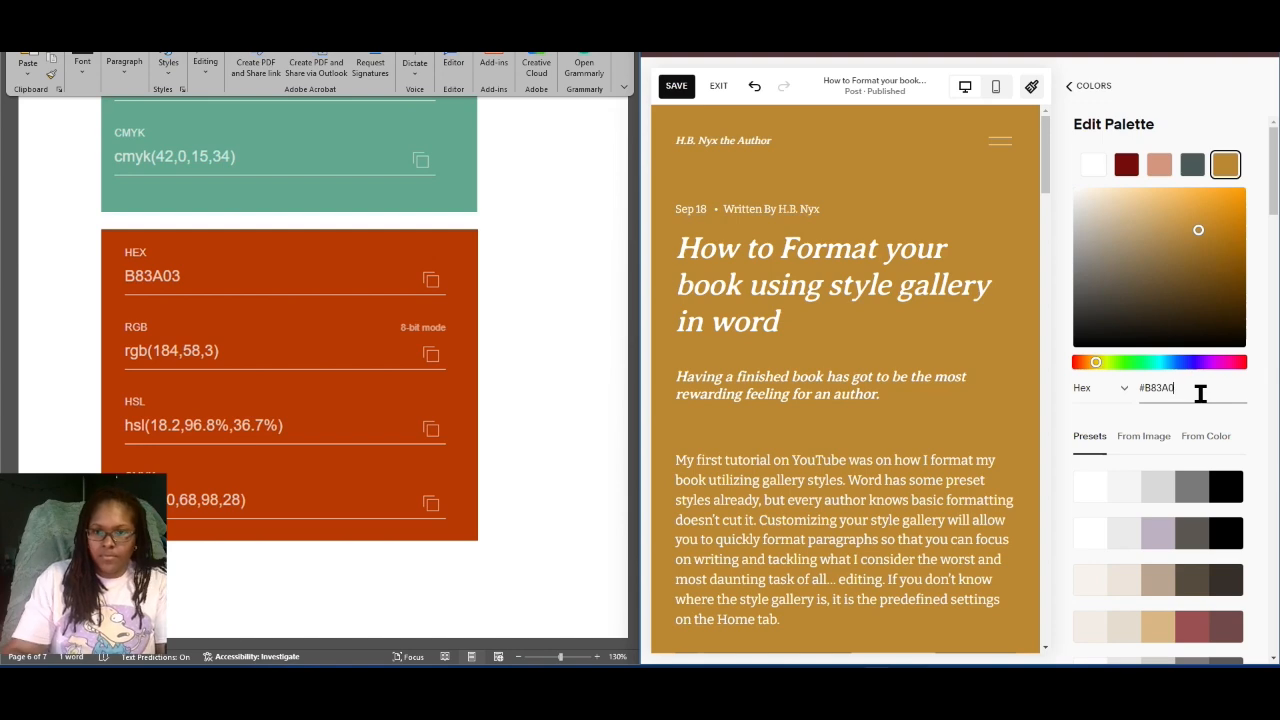
type("3")
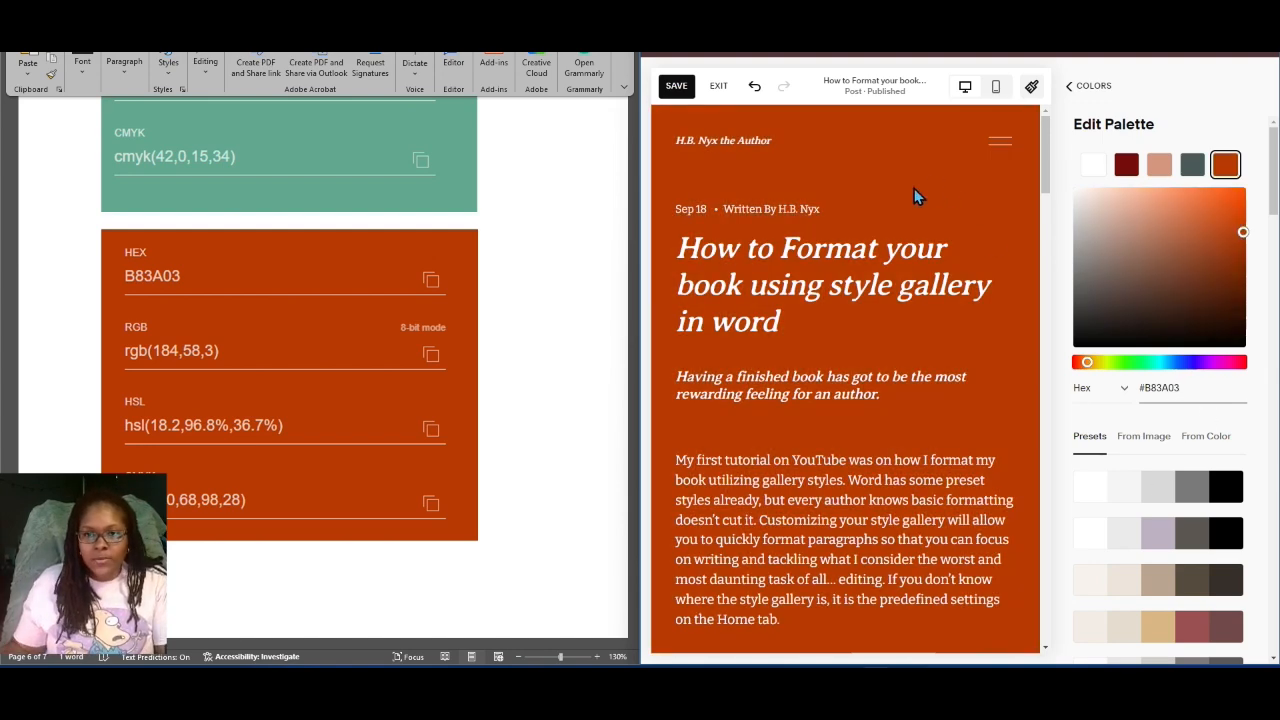
- Review the blog post preview against its new background color, from the style-creation instructions back up to the title
scroll(905, 295, "down", 15)
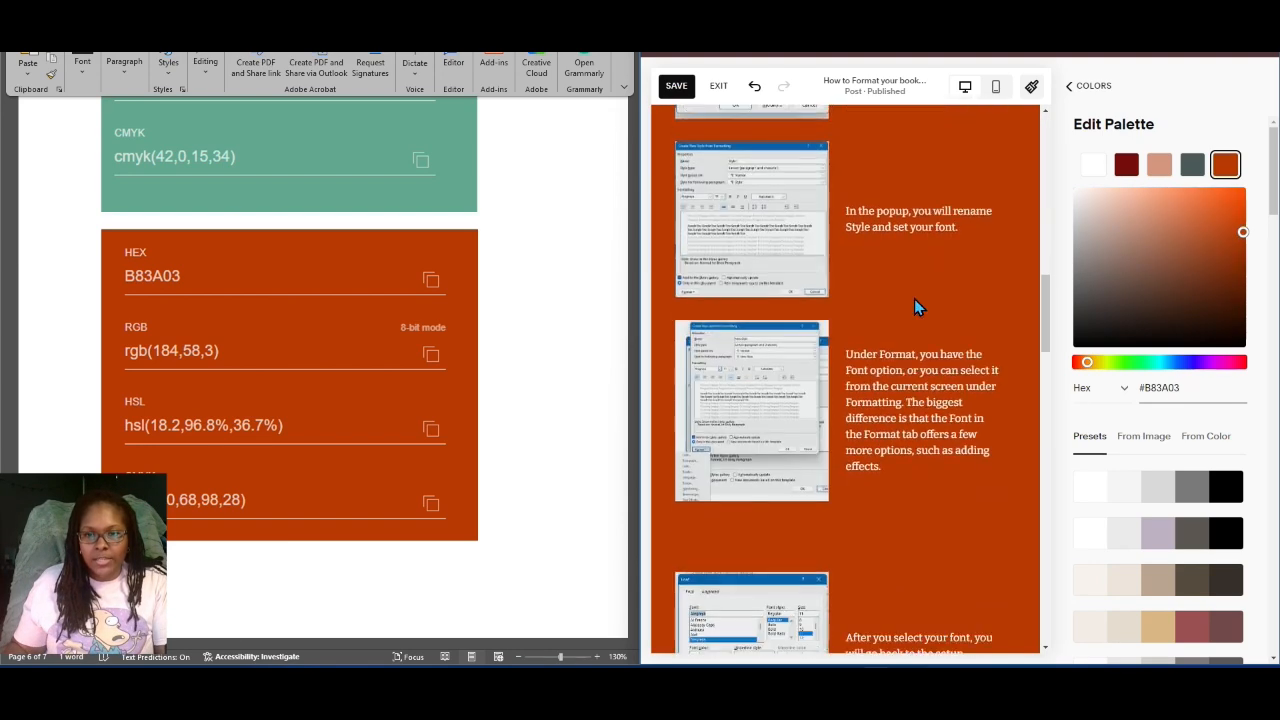
scroll(914, 299, "up", 15)
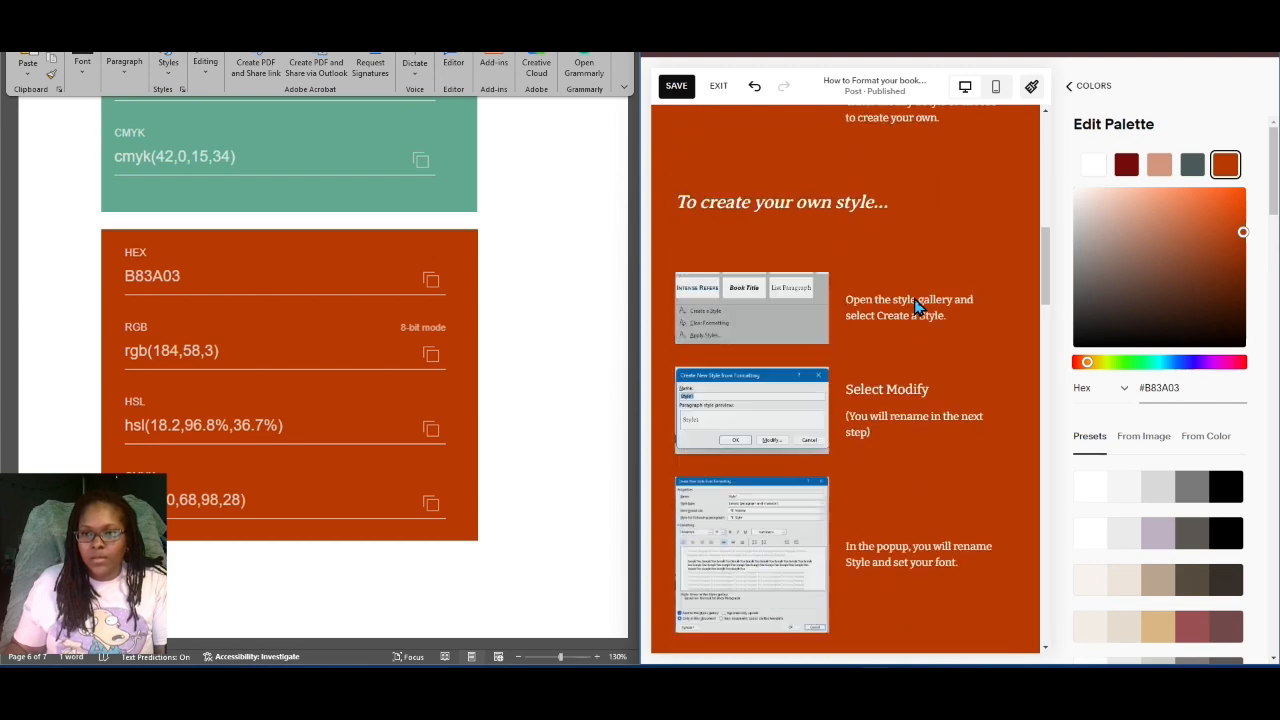
scroll(540, 410, "up", 8)
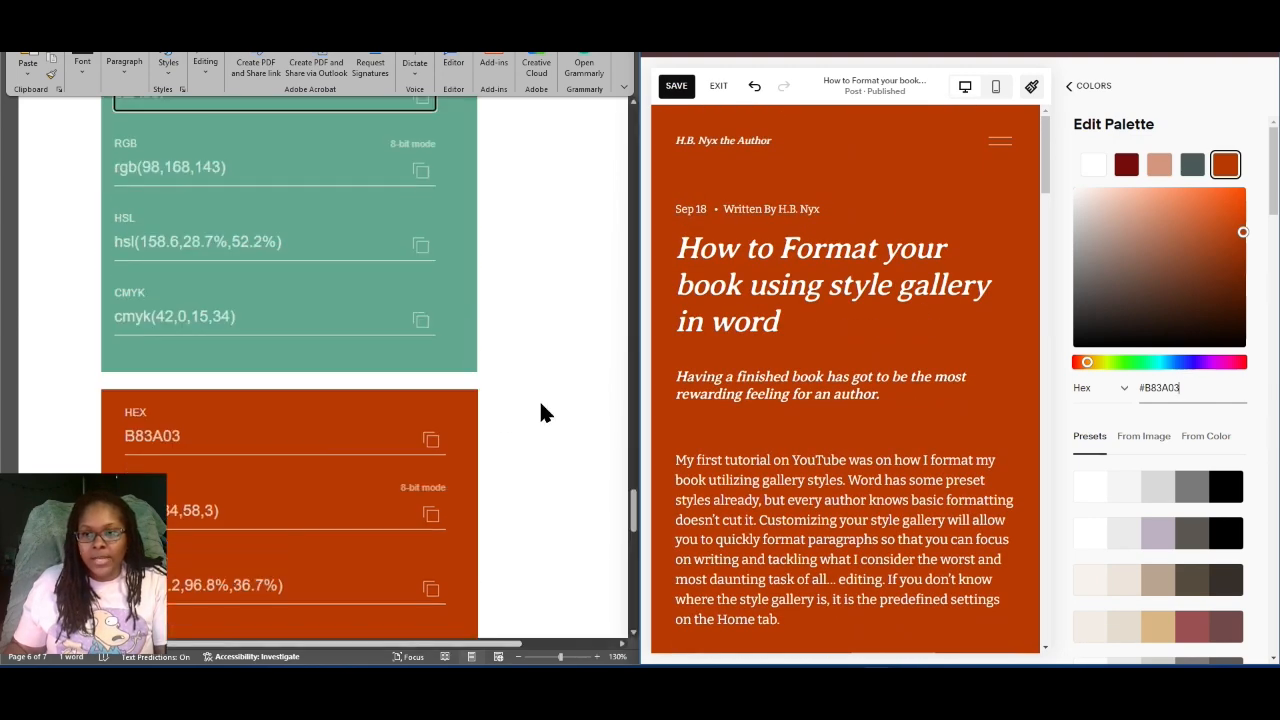
- Look through the brand color cards recorded in the Word document to compare the available hex codes
scroll(540, 413, "up", 10)
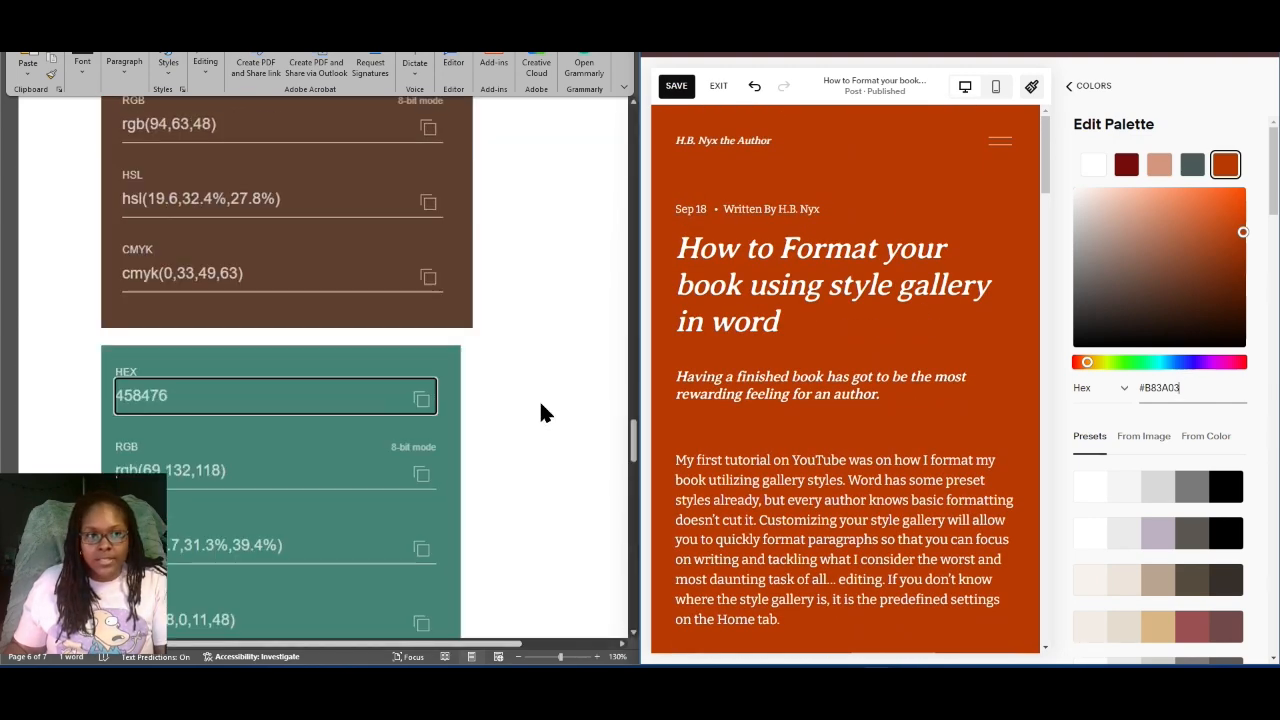
scroll(540, 413, "up", 10)
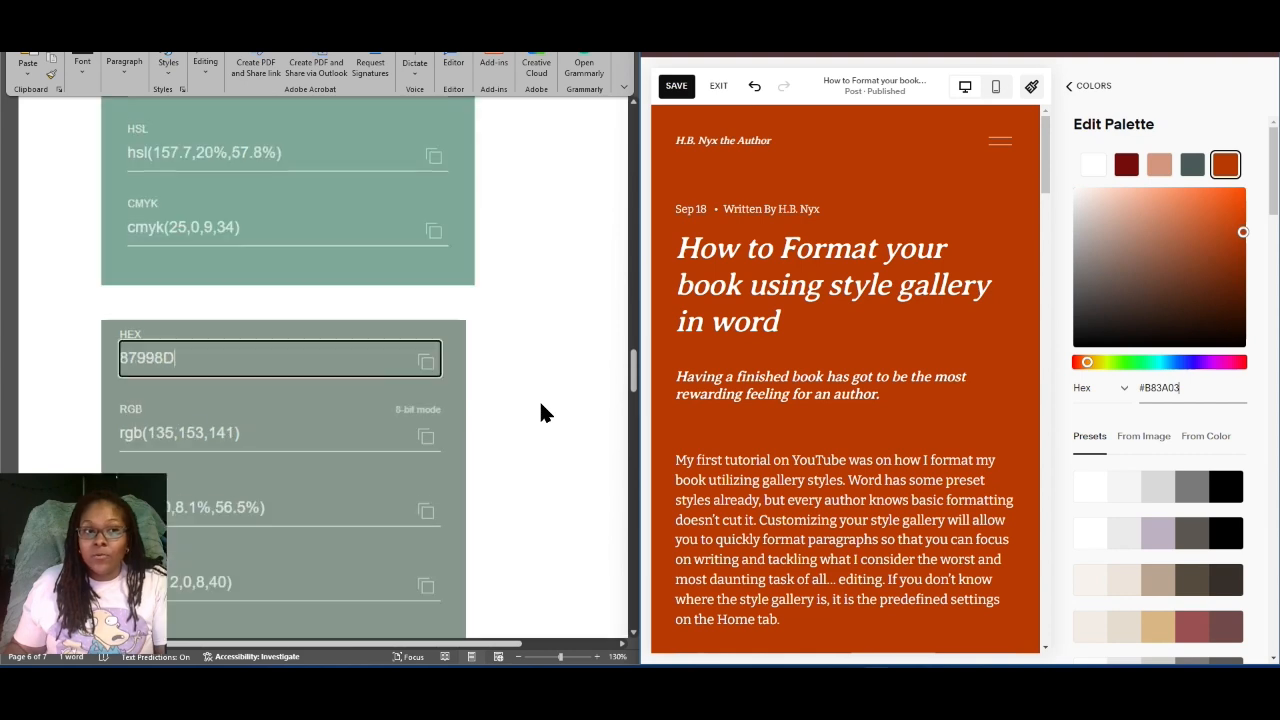
scroll(540, 413, "up", 10)
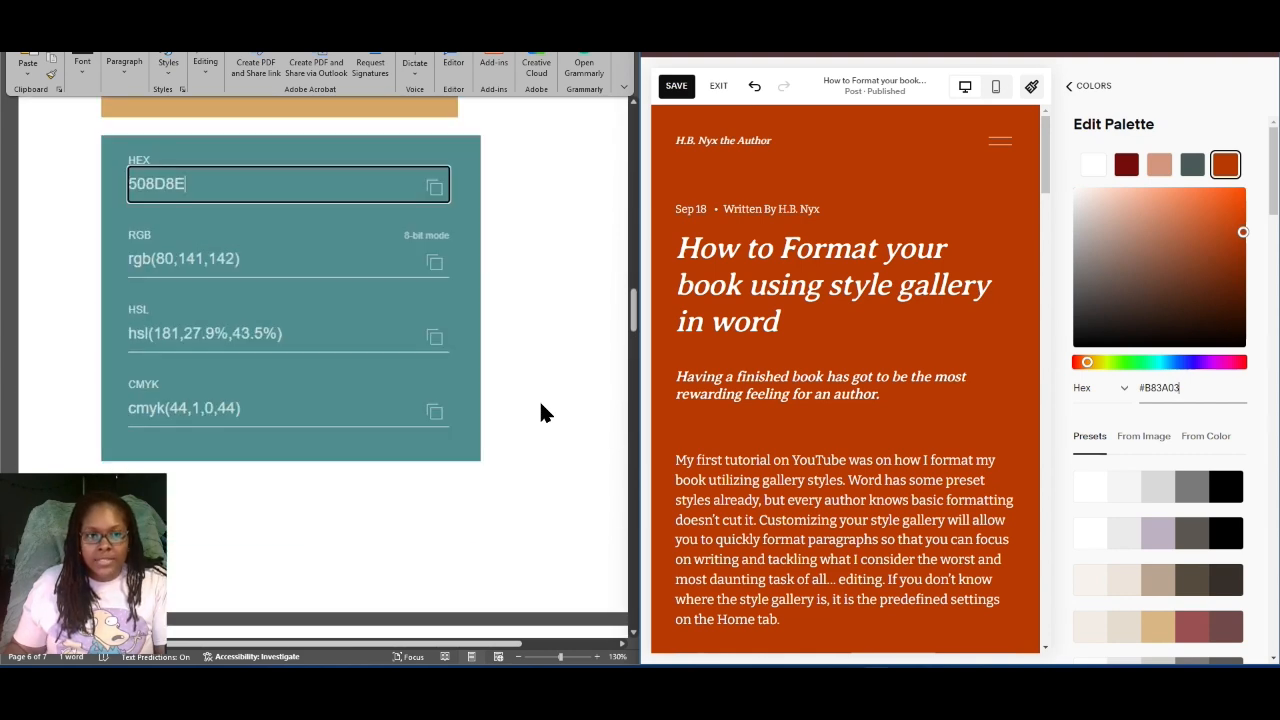
scroll(540, 413, "up", 10)
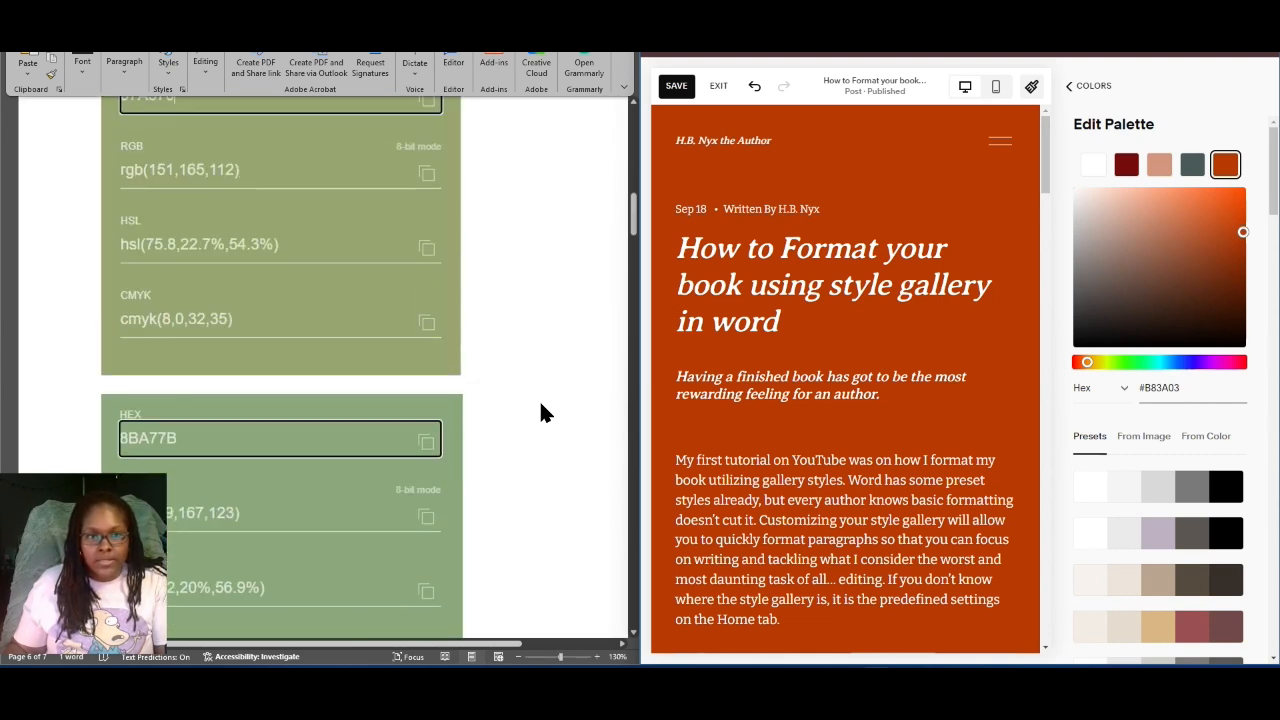
scroll(540, 413, "up", 10)
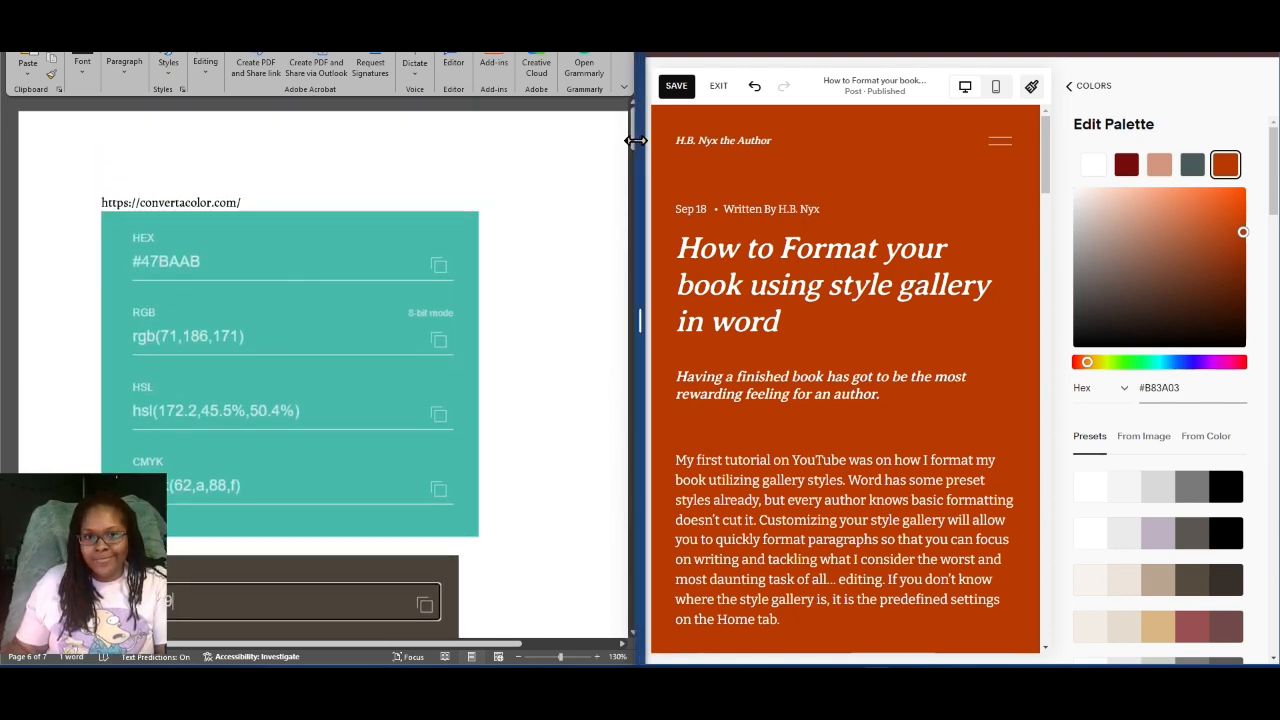
left_click_drag(632, 148, 632, 246)
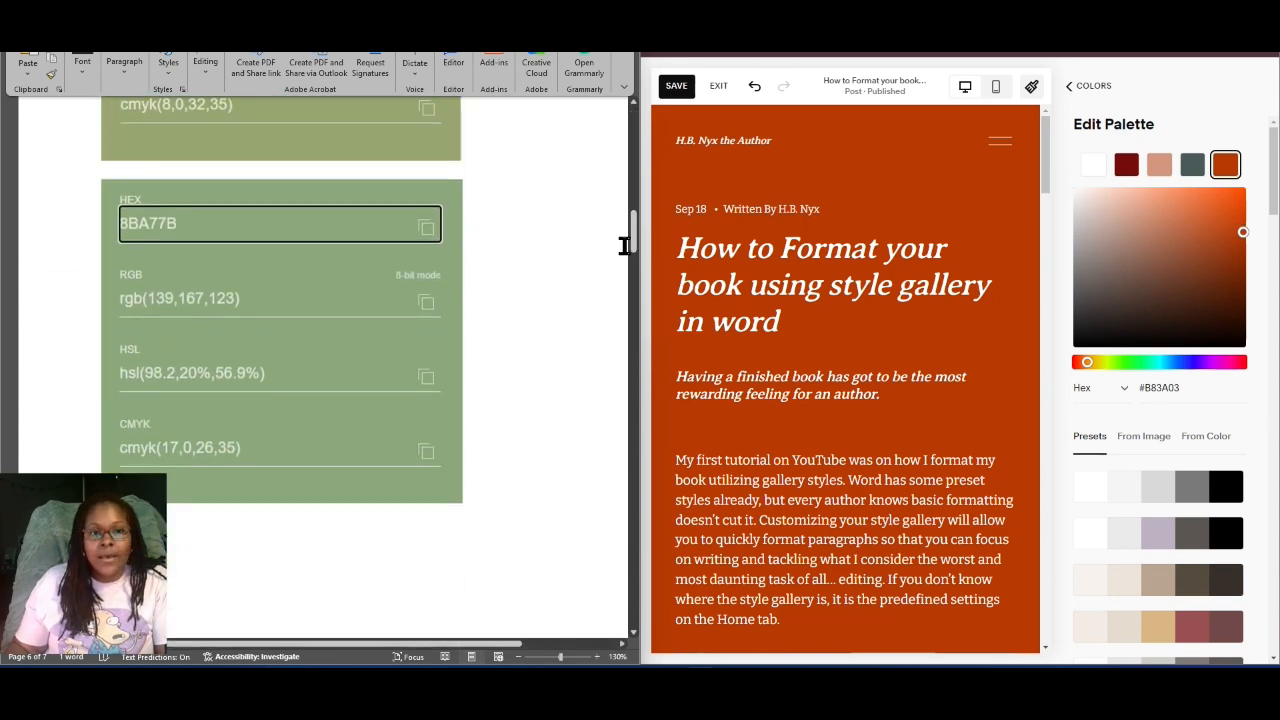
scroll(615, 372, "down", 3)
scroll(600, 383, "down", 6)
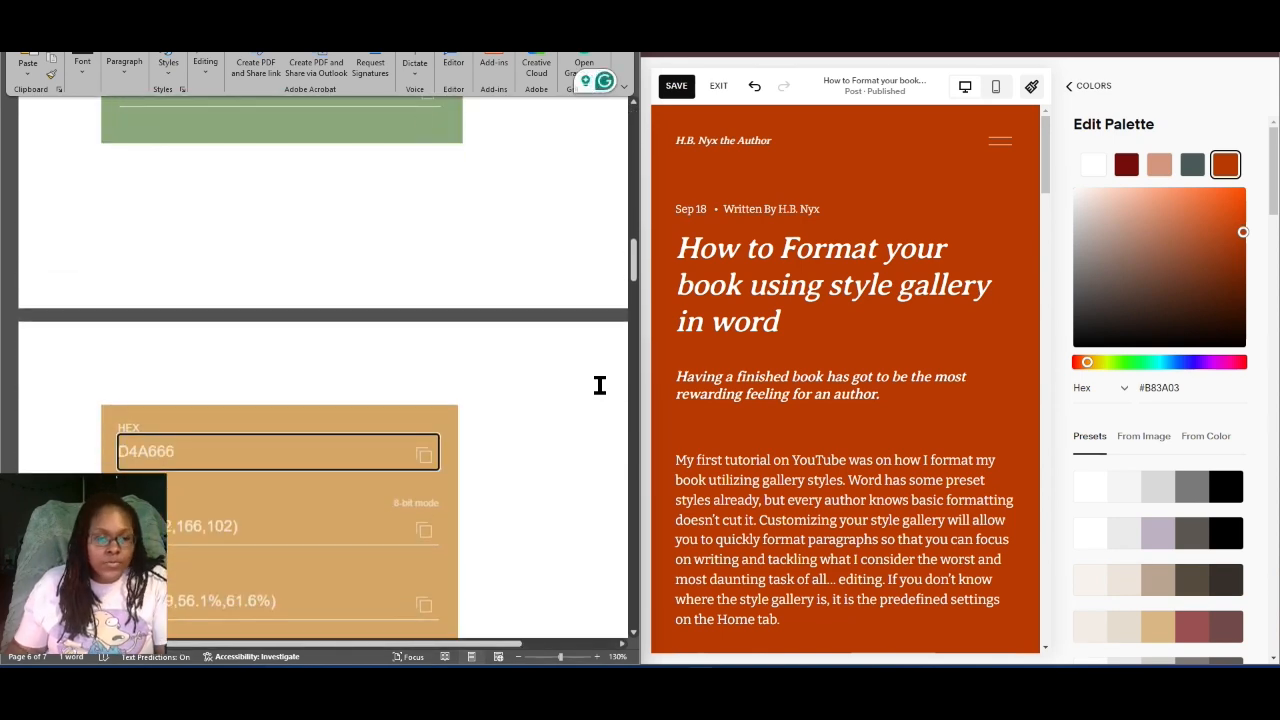
scroll(600, 385, "down", 10)
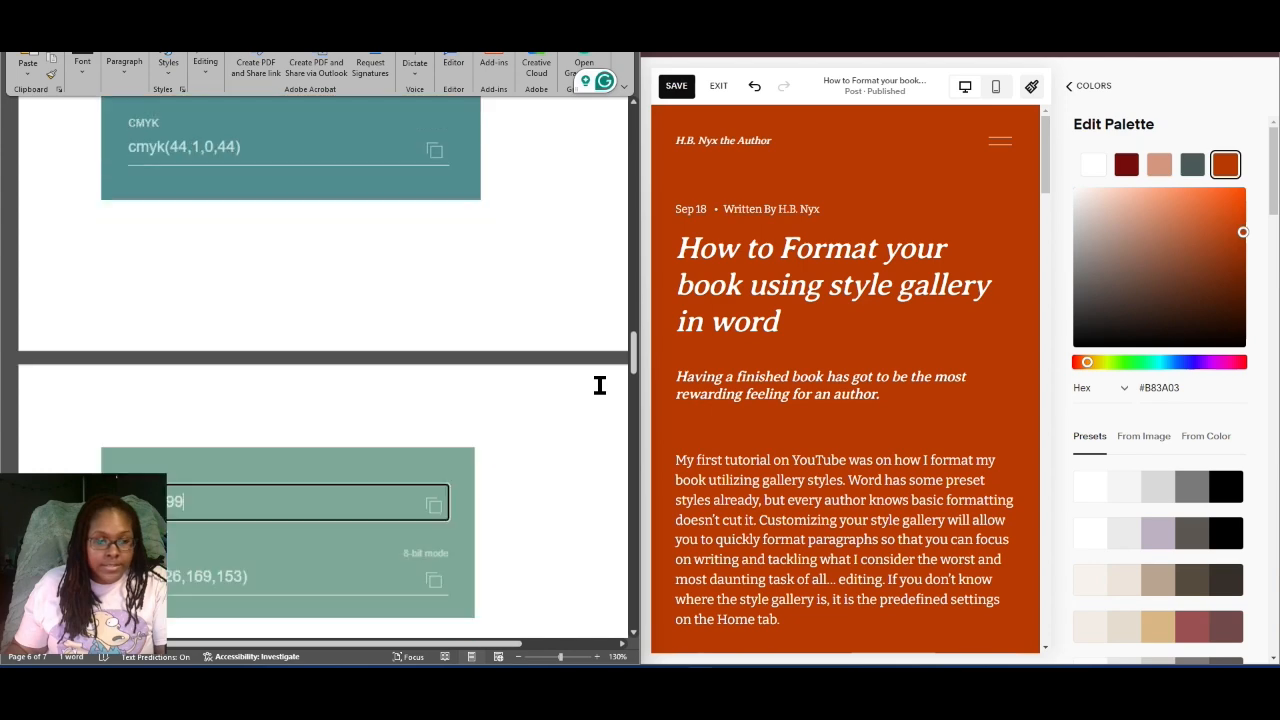
scroll(600, 385, "down", 3)
scroll(600, 385, "up", 3)
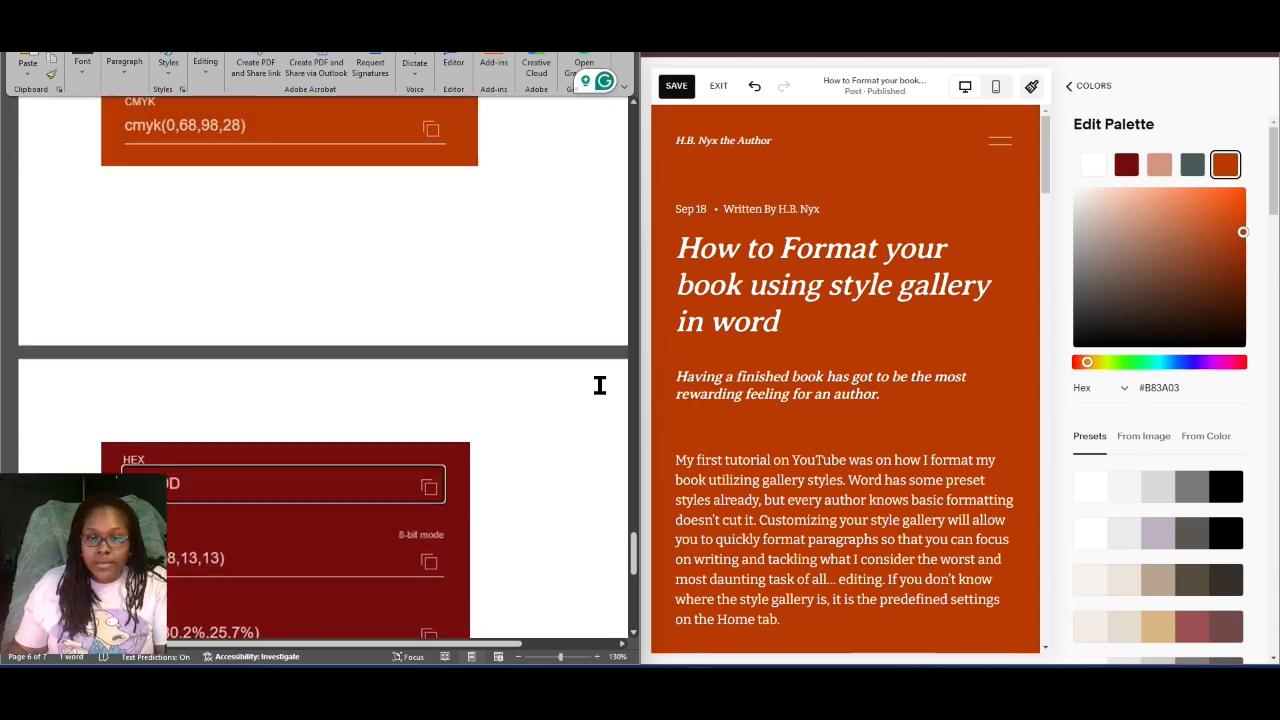
scroll(600, 385, "up", 8)
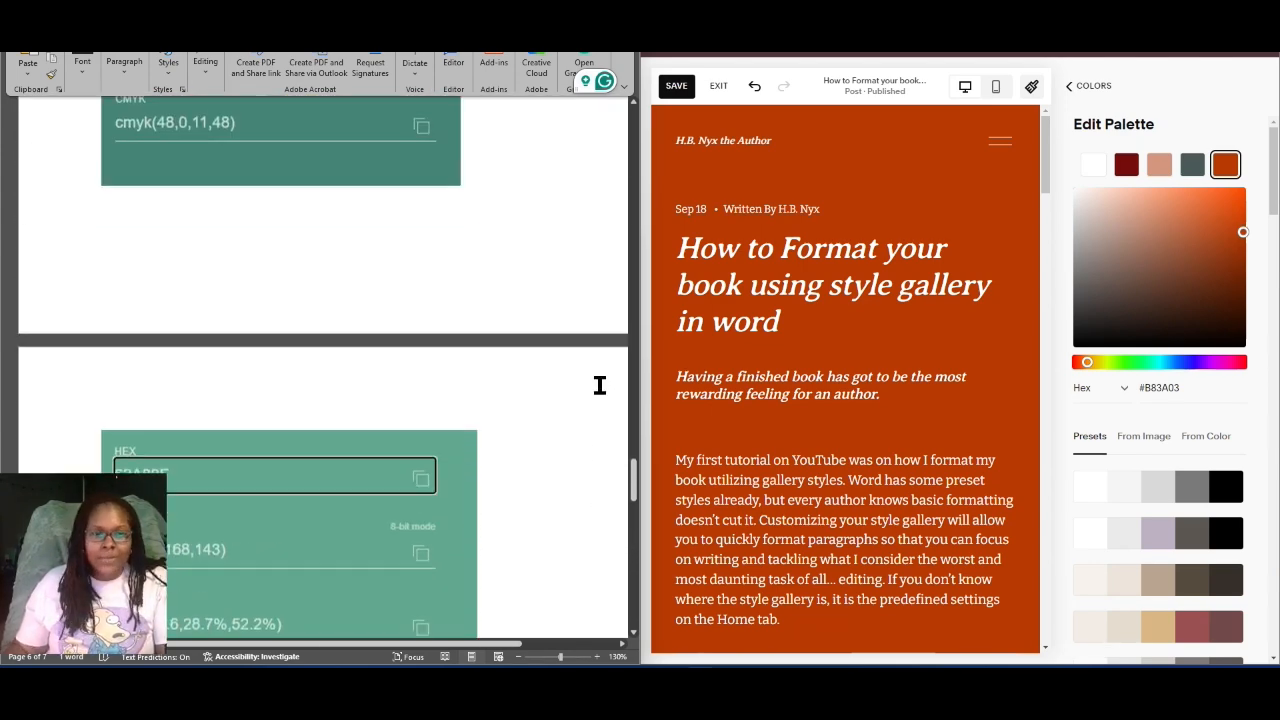
scroll(600, 385, "up", 1)
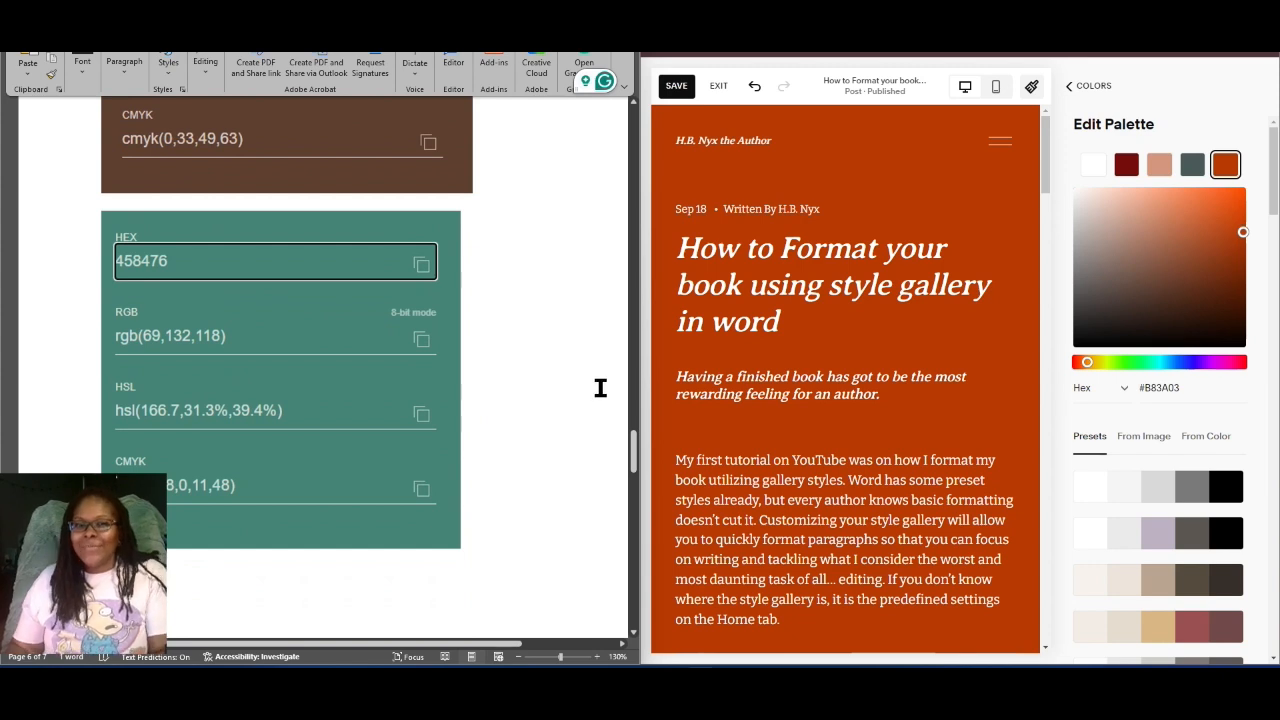
scroll(600, 388, "up", 10)
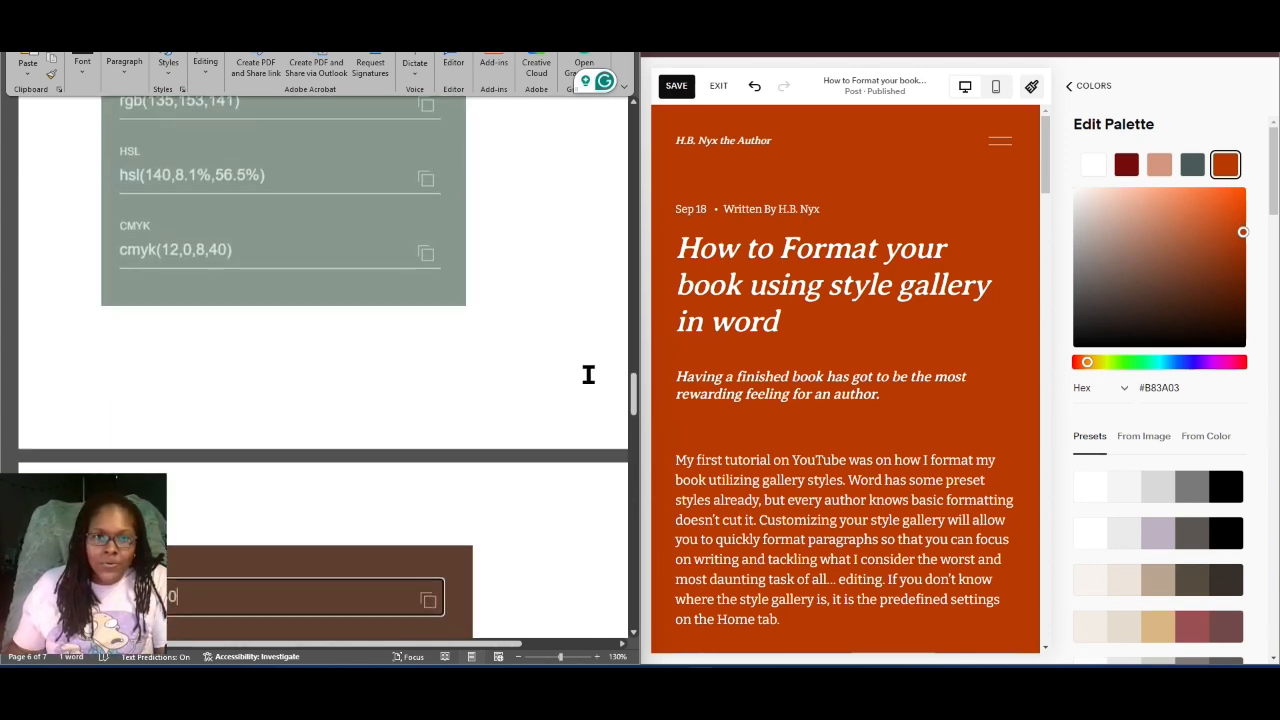
scroll(588, 374, "up", 1)
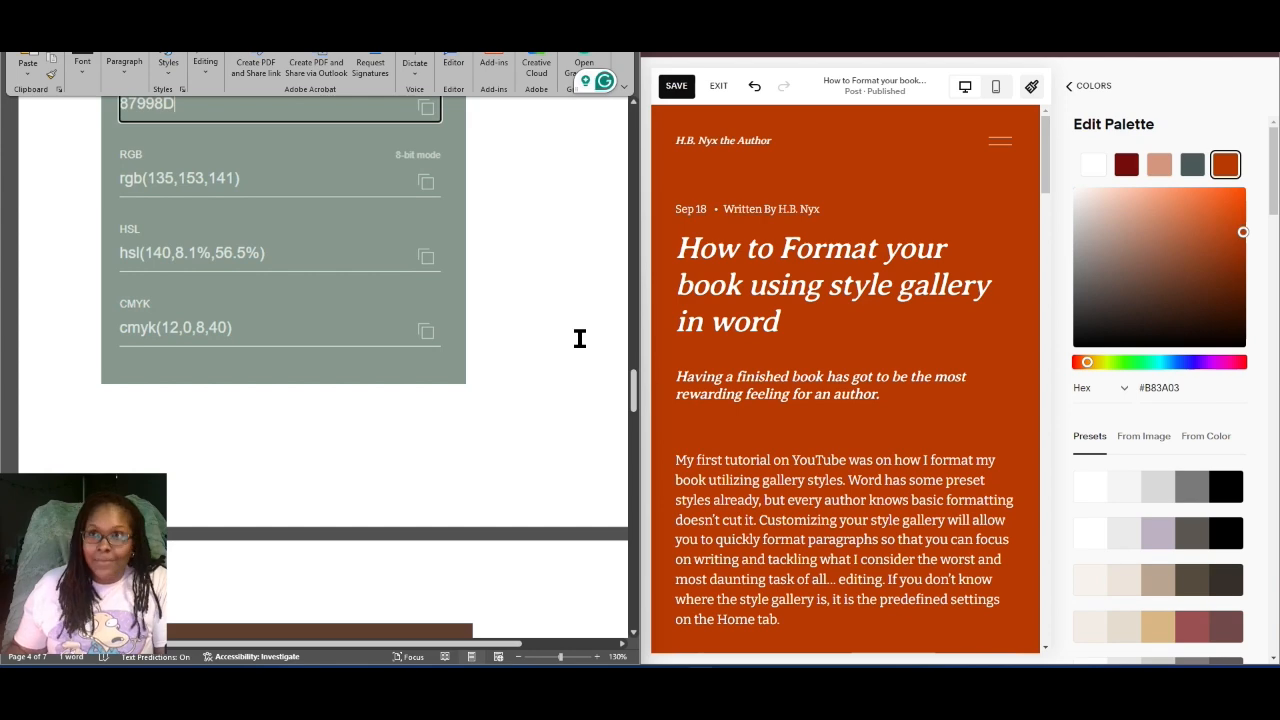
- Exit the blog post editor and check the background settings and color themes of the home page's banner section
left_click(721, 87)
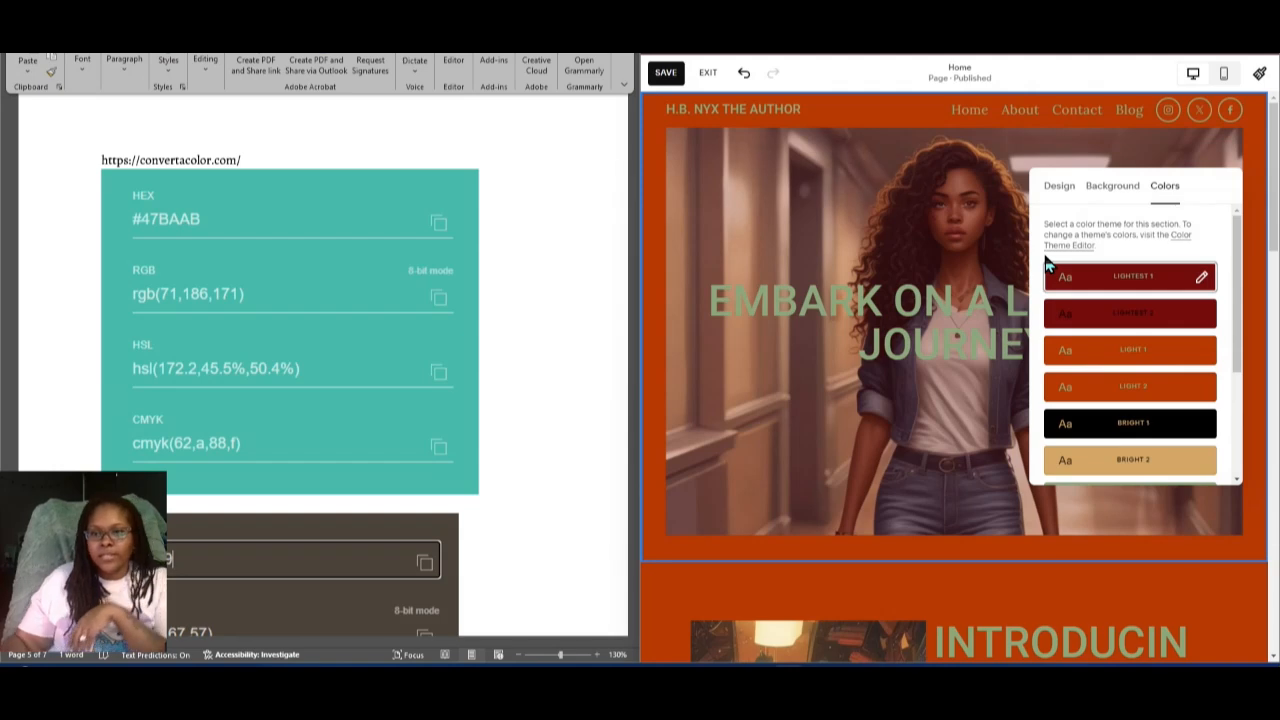
left_click(1113, 189)
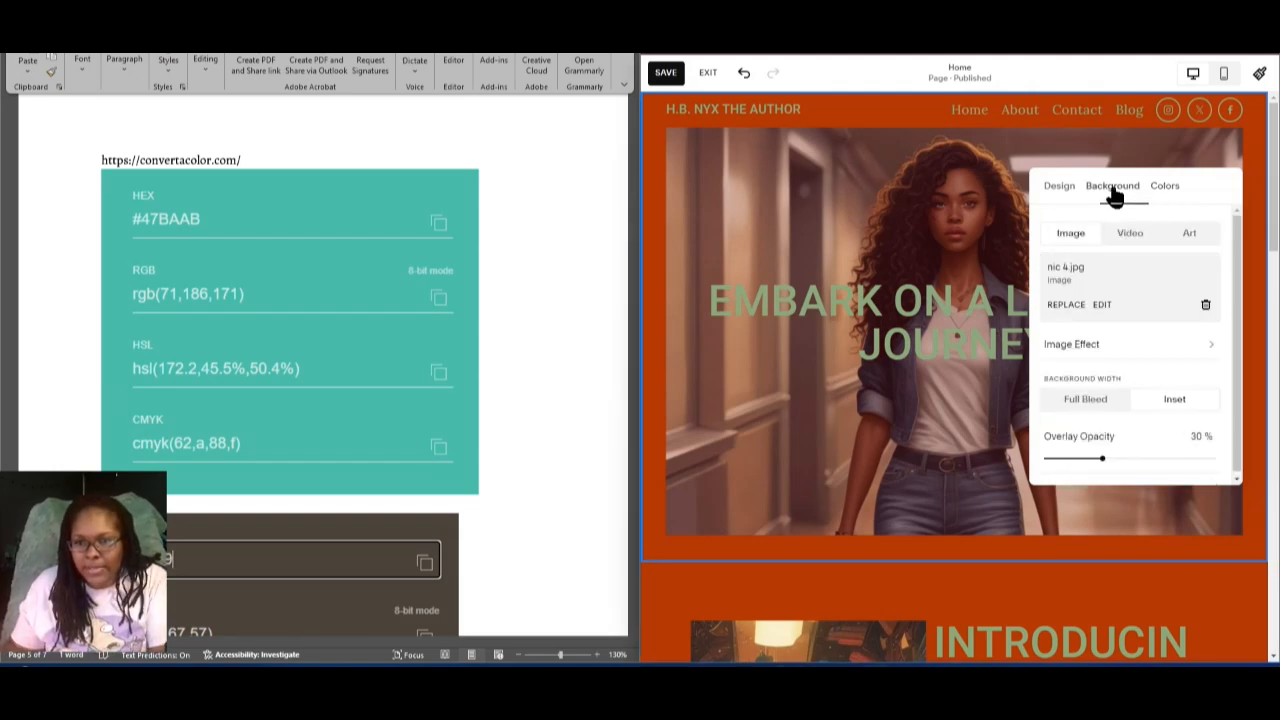
left_click(1163, 187)
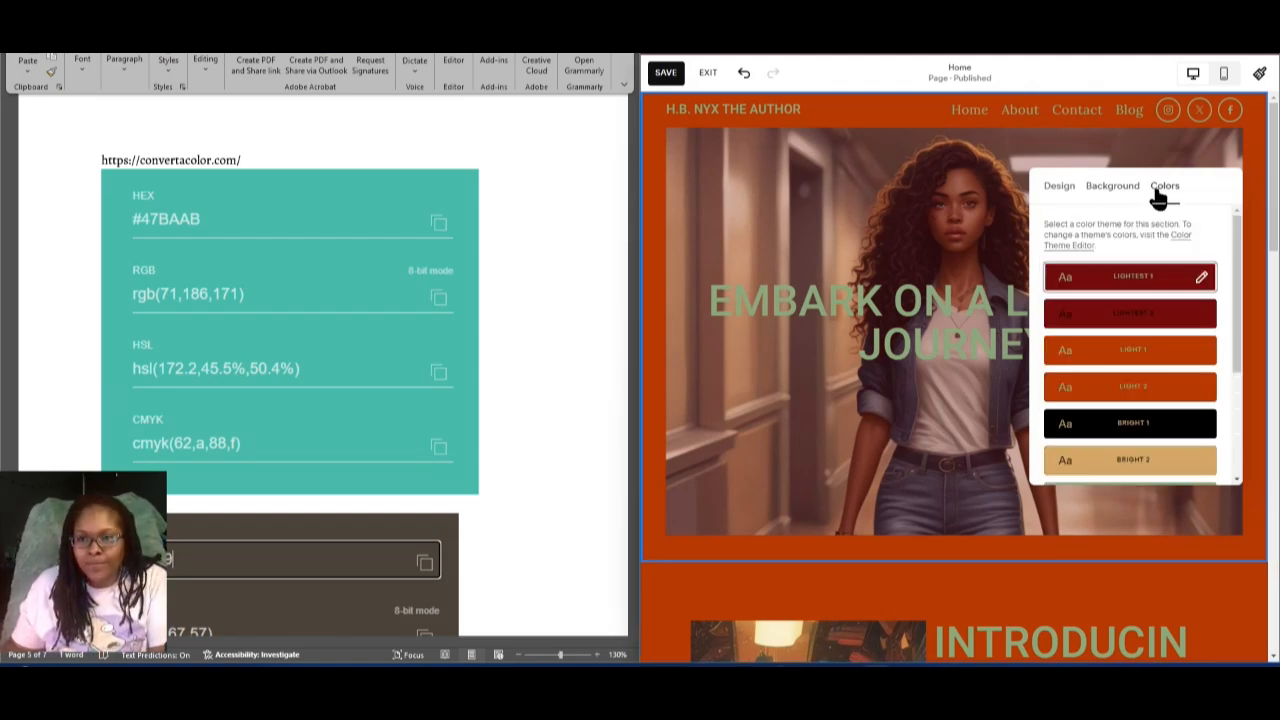
- Try the color themes from Lightest 2 through Darkest 2 one after another on the home page's banner section
left_click(1117, 318)
left_click(1123, 358)
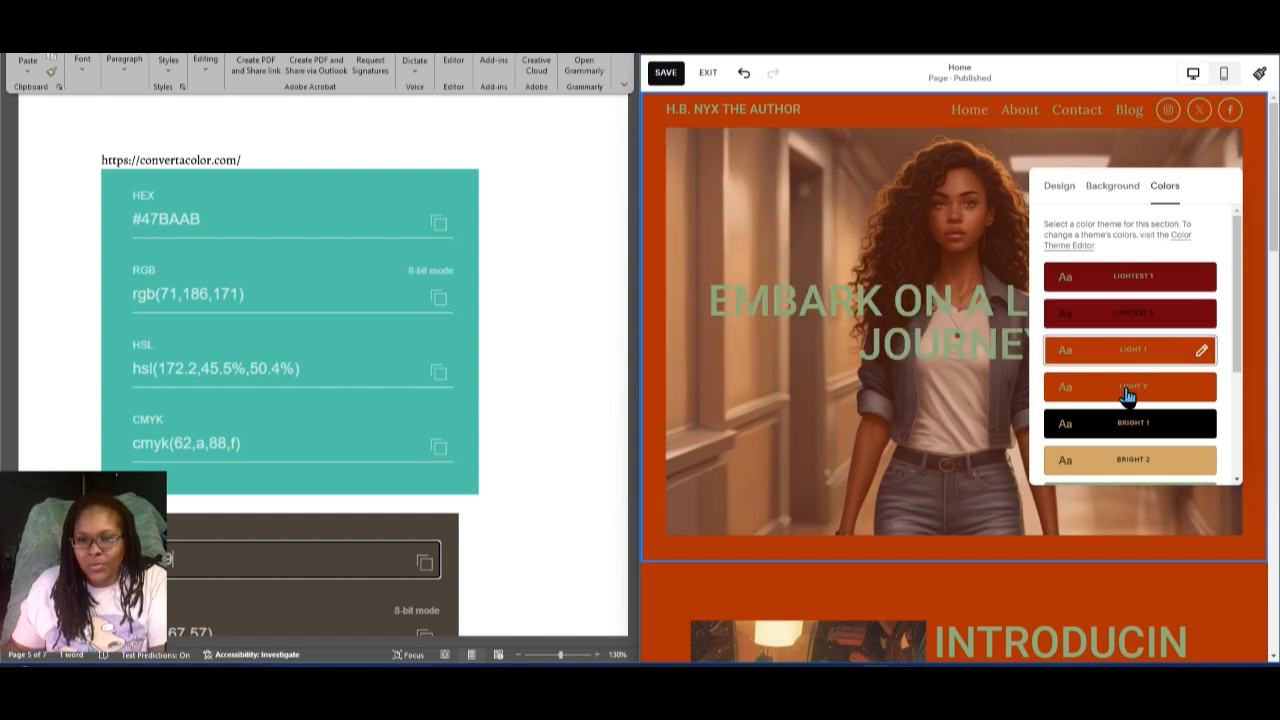
left_click(1126, 388)
left_click(1130, 422)
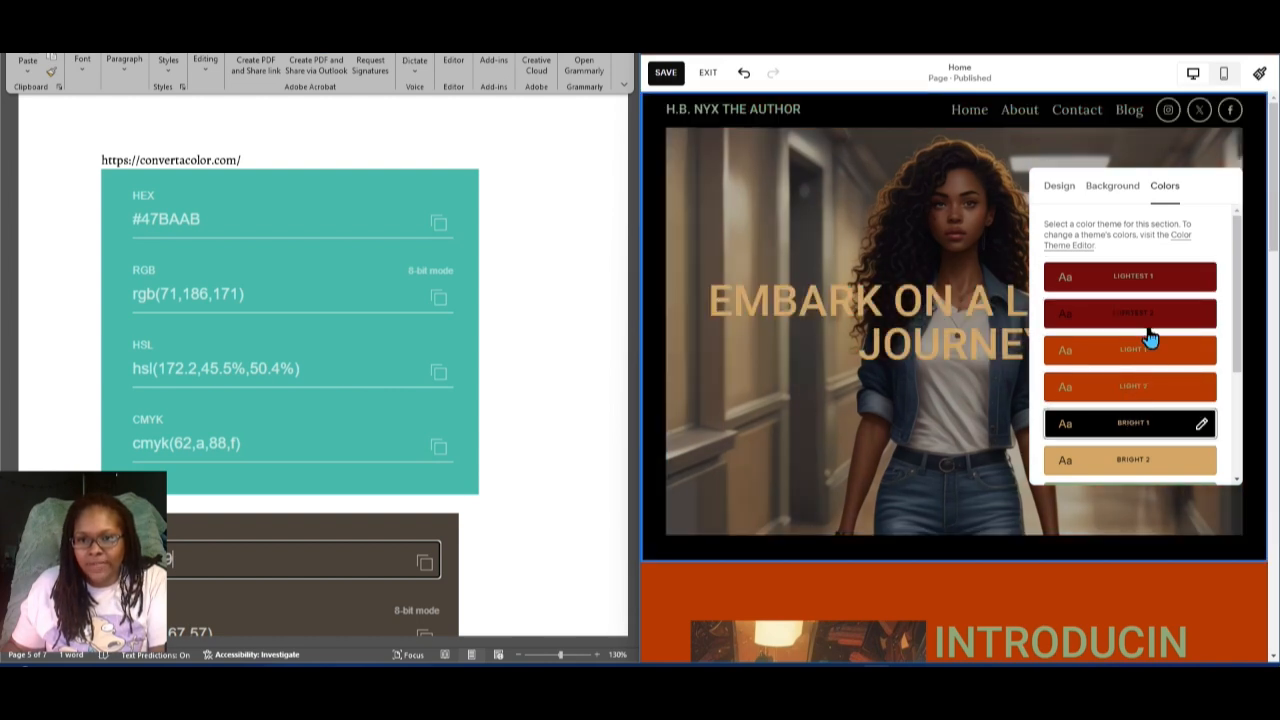
scroll(1150, 340, "down", 2)
left_click(1150, 290)
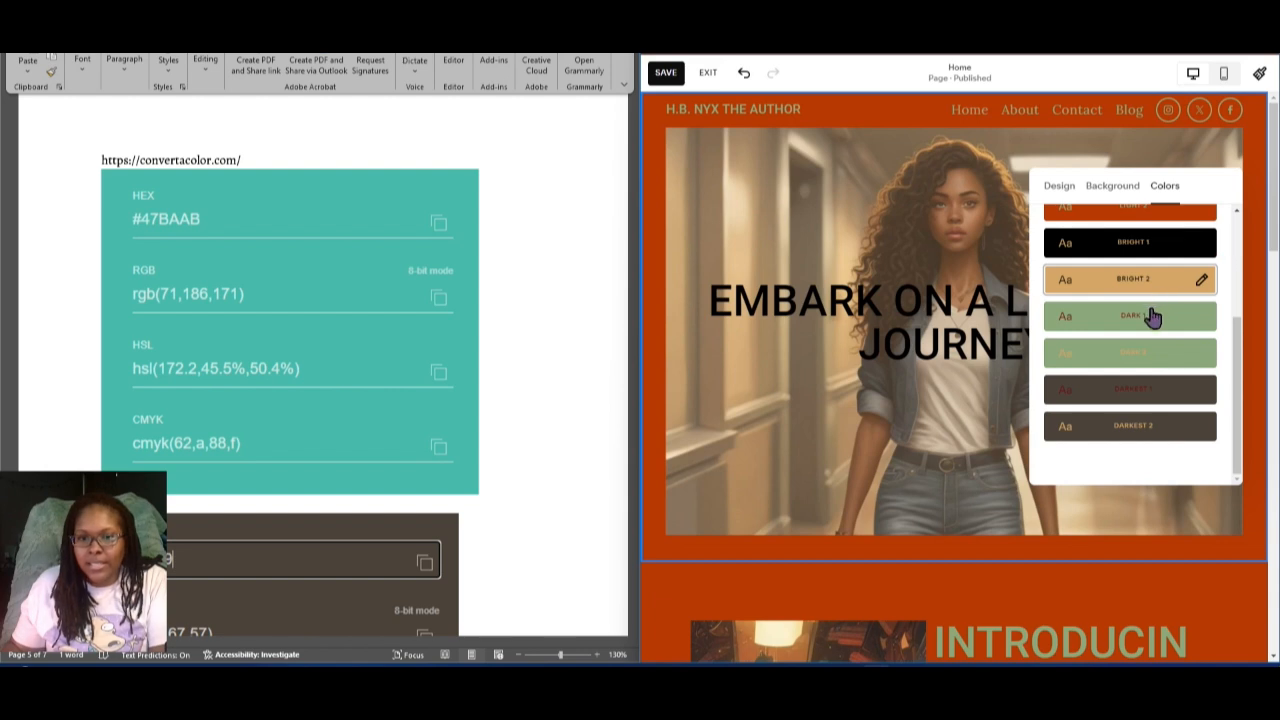
left_click(1152, 316)
left_click(1150, 354)
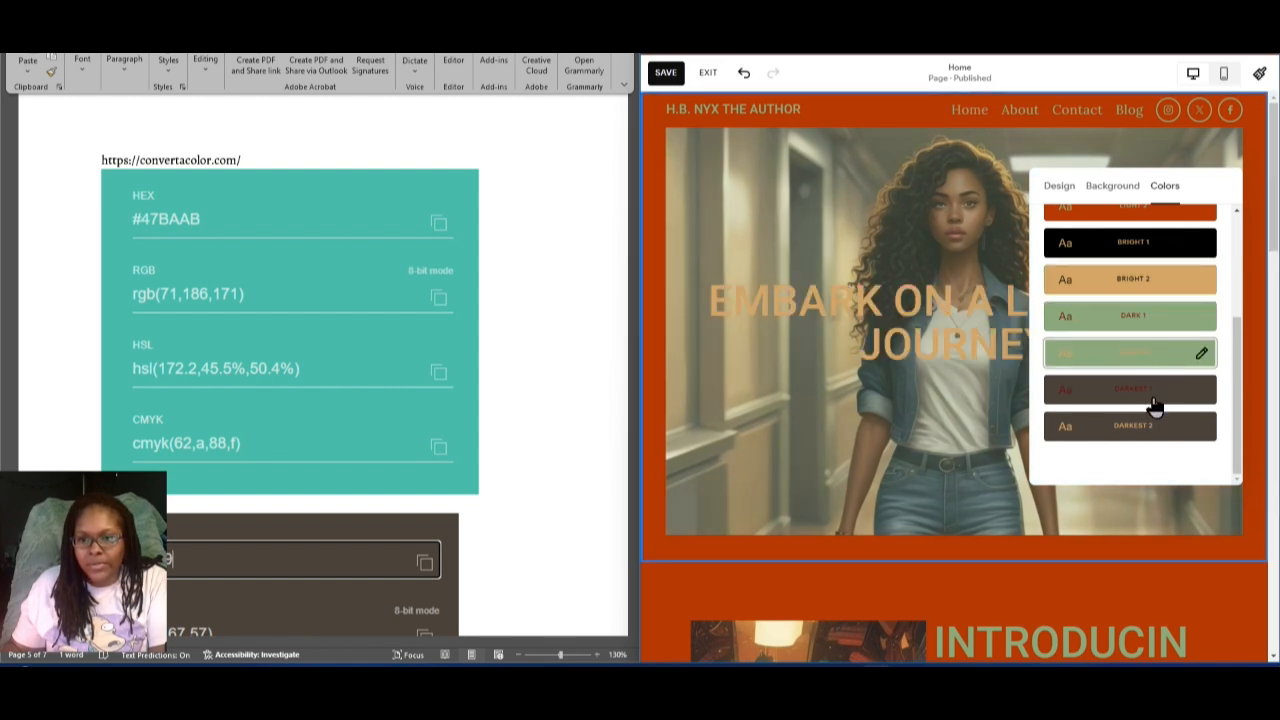
left_click(1156, 406)
left_click(1157, 426)
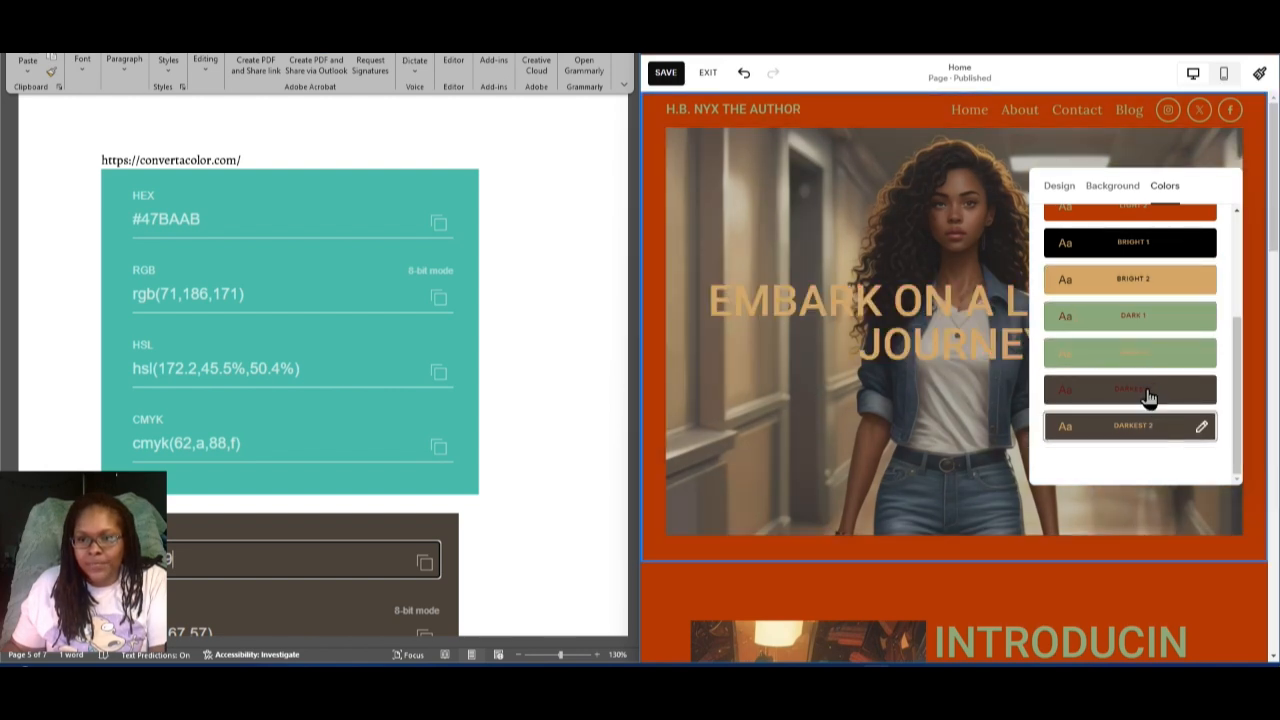
- Apply the Bright 1 color theme to the banner section and check it against the novel series section below
scroll(1149, 397, "up", 3)
left_click(1145, 415)
left_click(1146, 386)
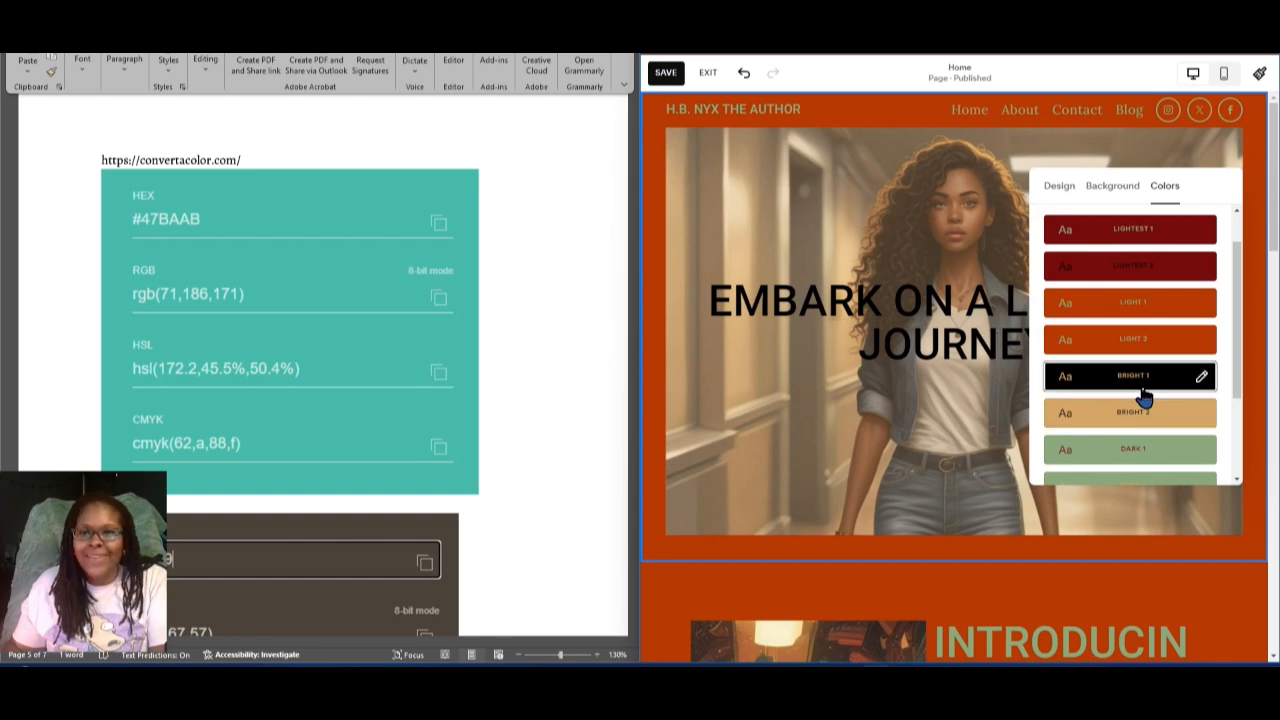
scroll(944, 375, "down", 5)
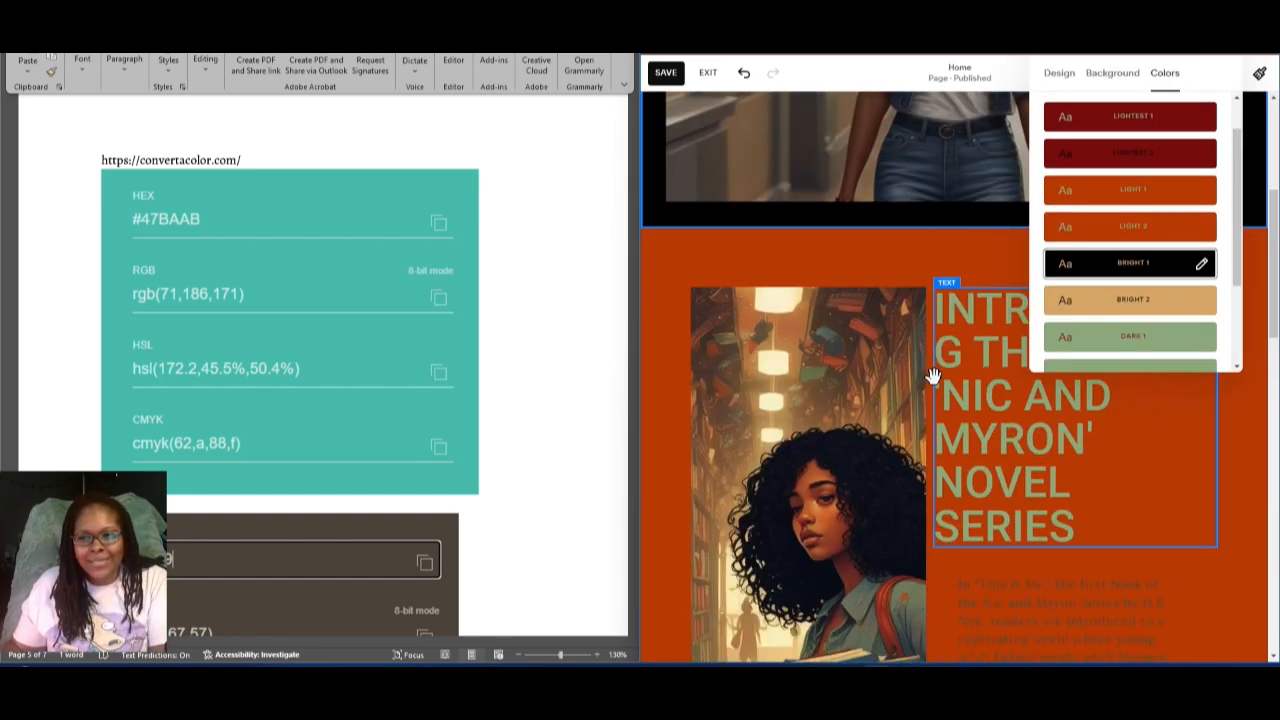
- Review the color themes of the home page's banner, novel series and latest releases sections in the page editor
scroll(938, 390, "up", 5)
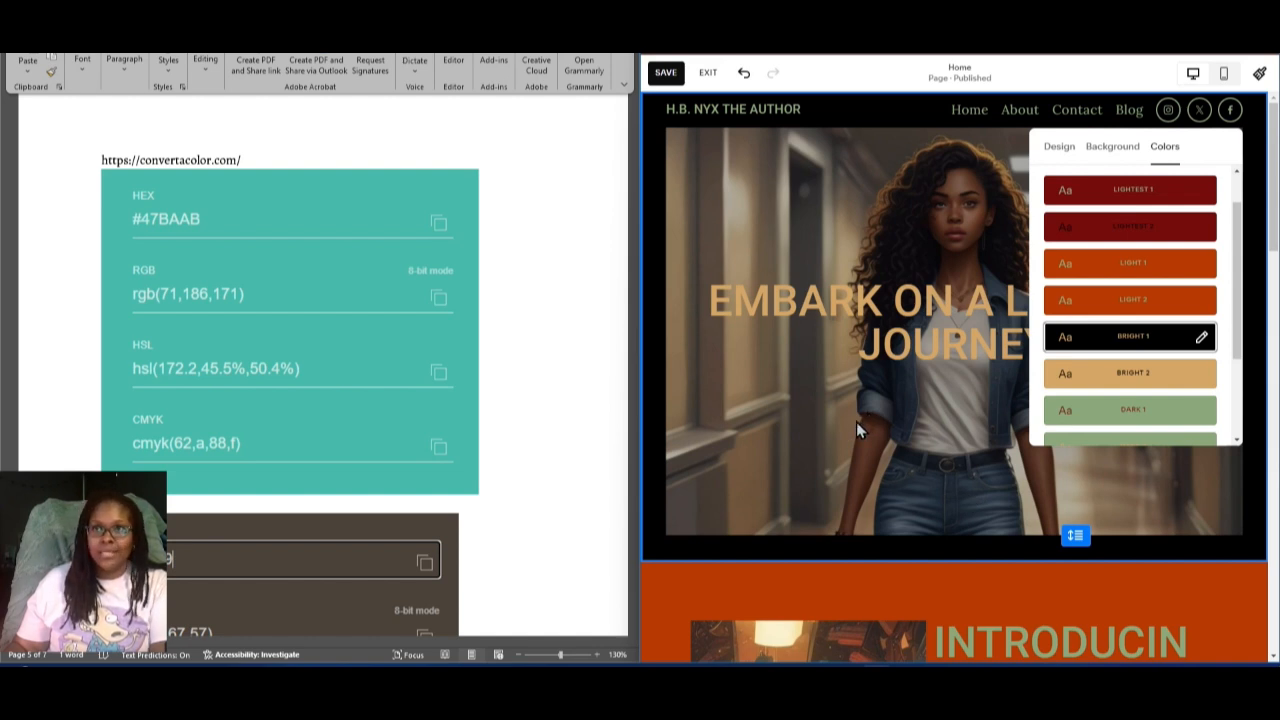
scroll(826, 350, "down", 7)
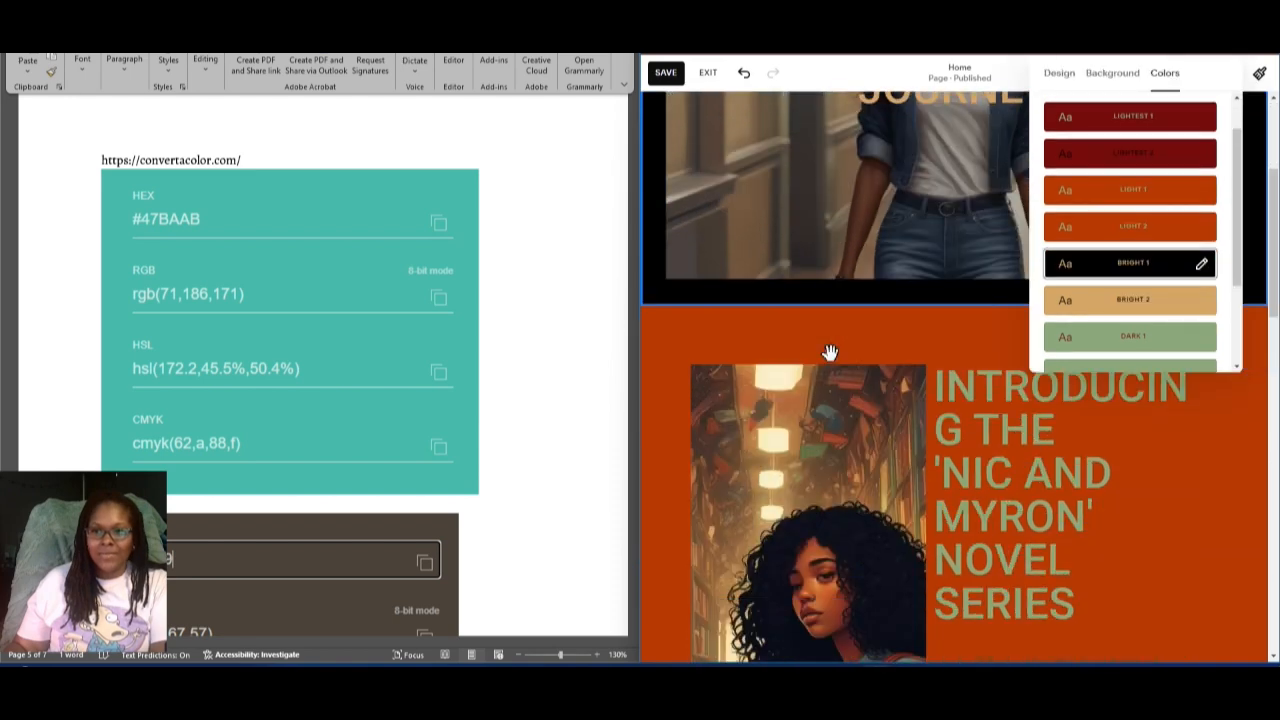
scroll(832, 356, "down", 3)
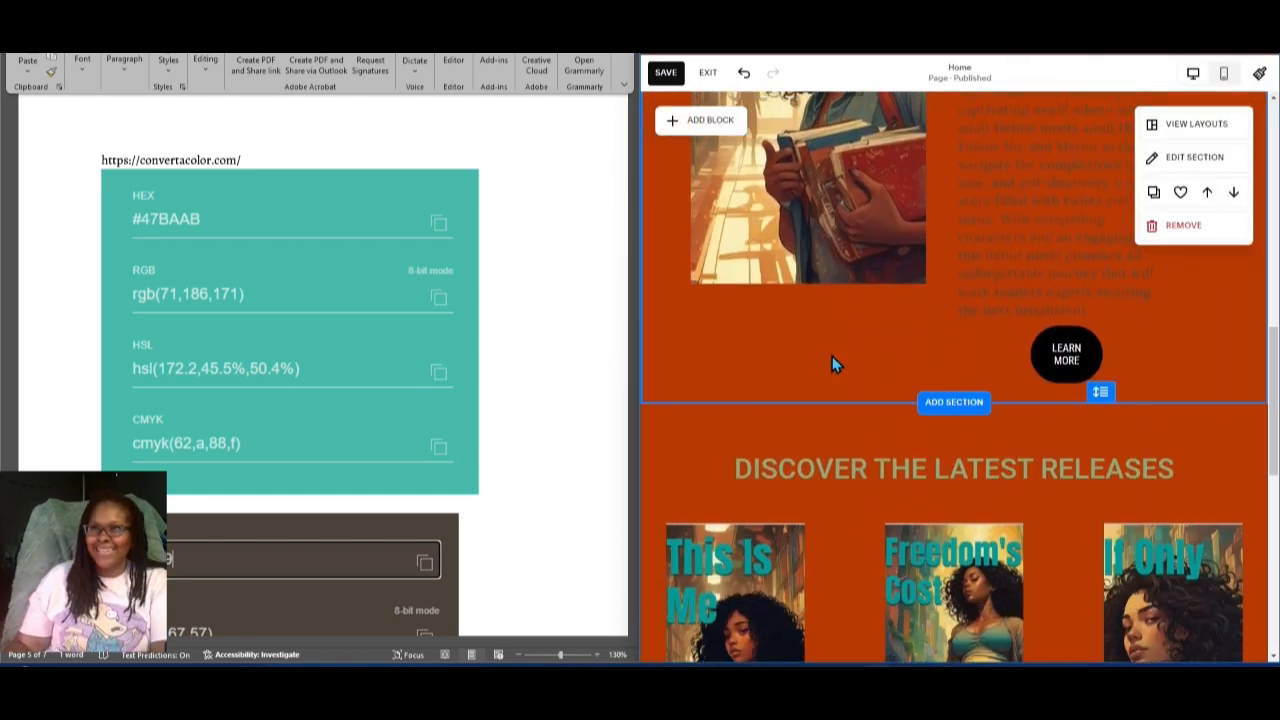
scroll(834, 362, "up", 3)
scroll(1218, 390, "up", 5)
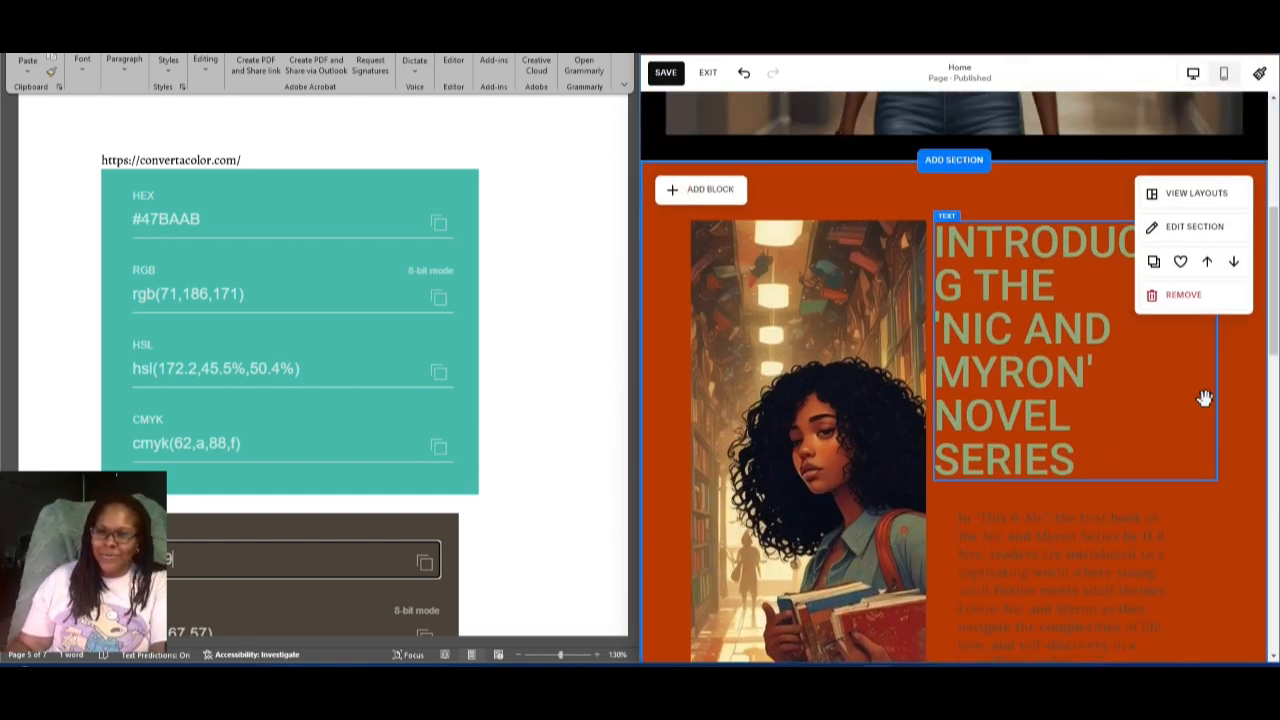
scroll(1206, 405, "up", 2)
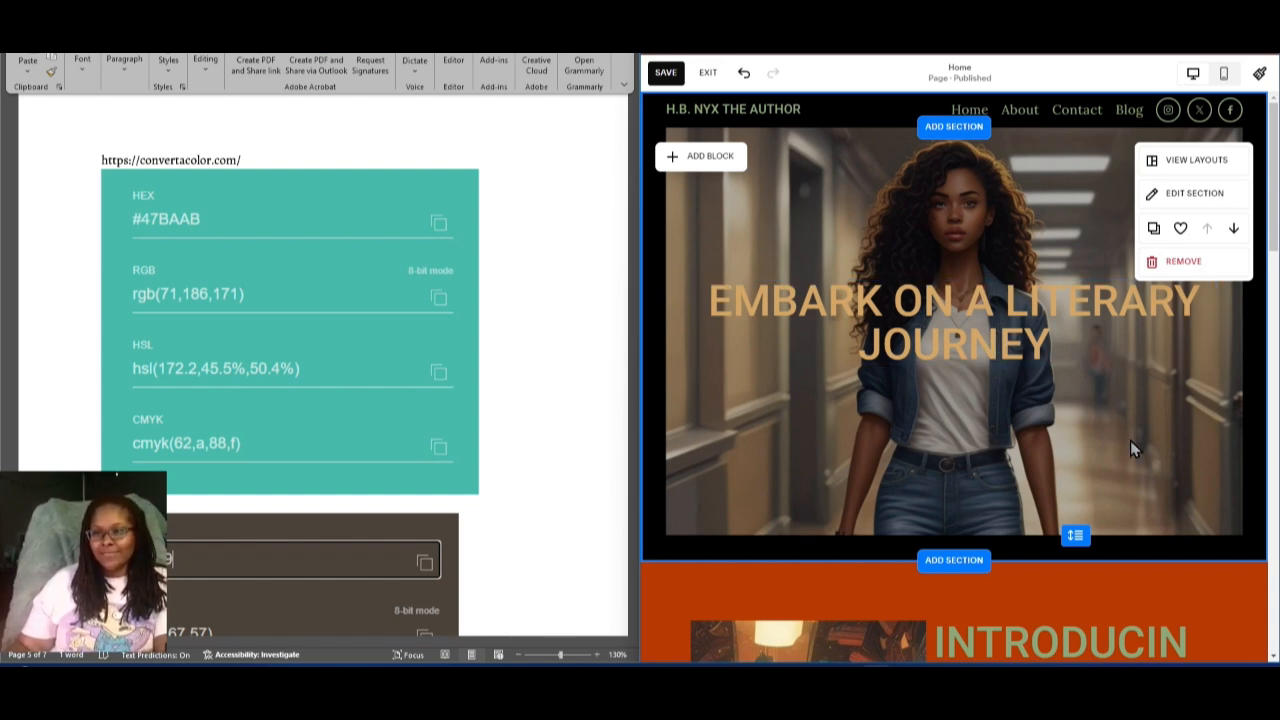
- Browse the preset Sophisticated, Friendly and Bold themes in the site styles, and leave the styles without choosing one
left_click(1258, 78)
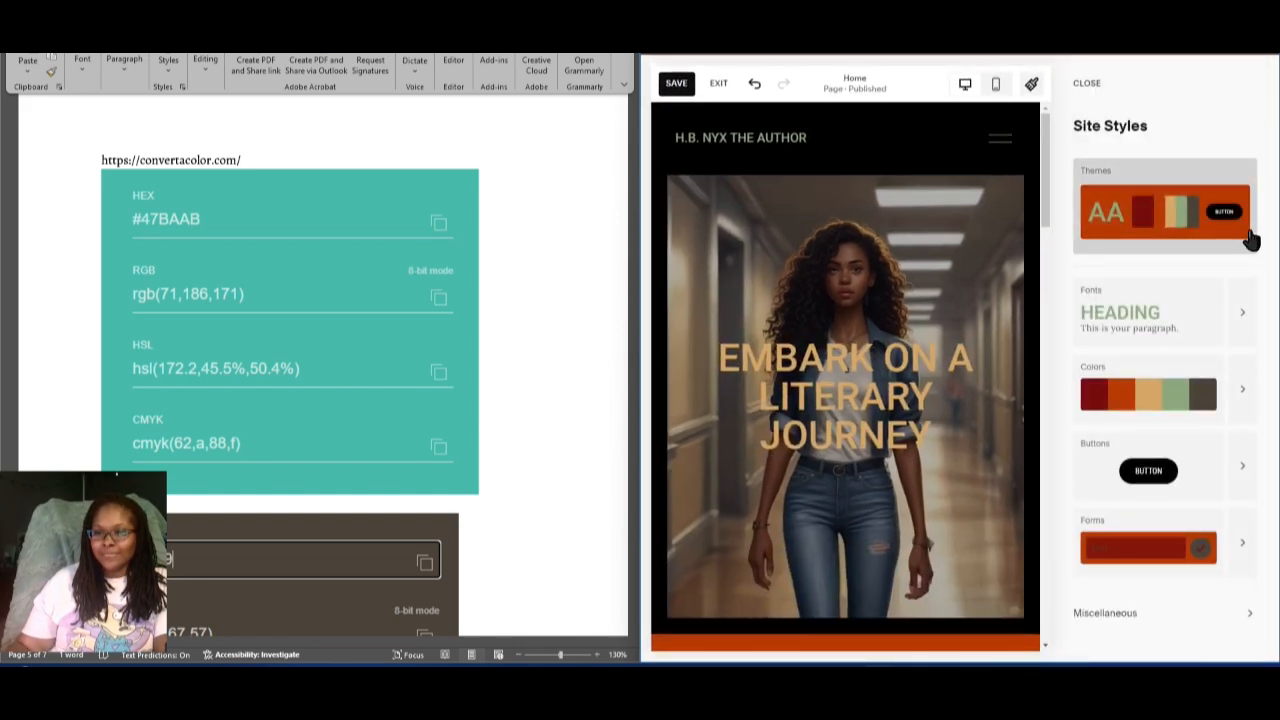
left_click(1250, 238)
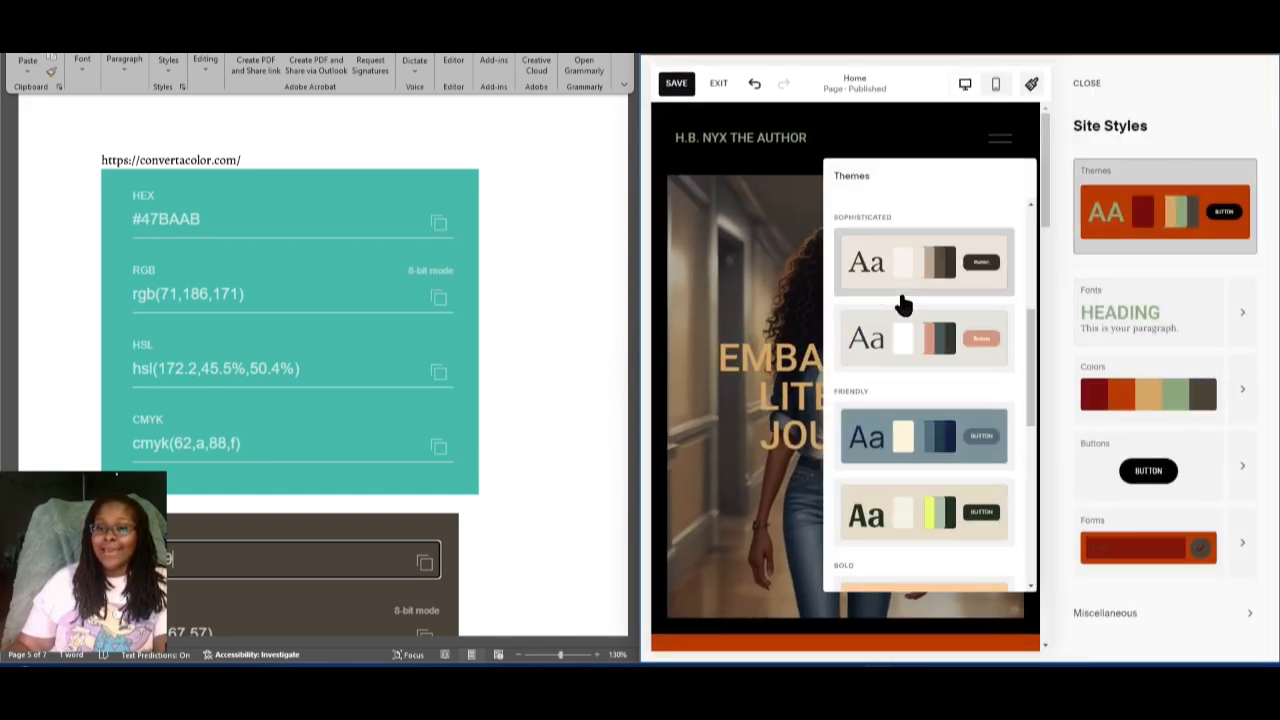
scroll(903, 305, "down", 1)
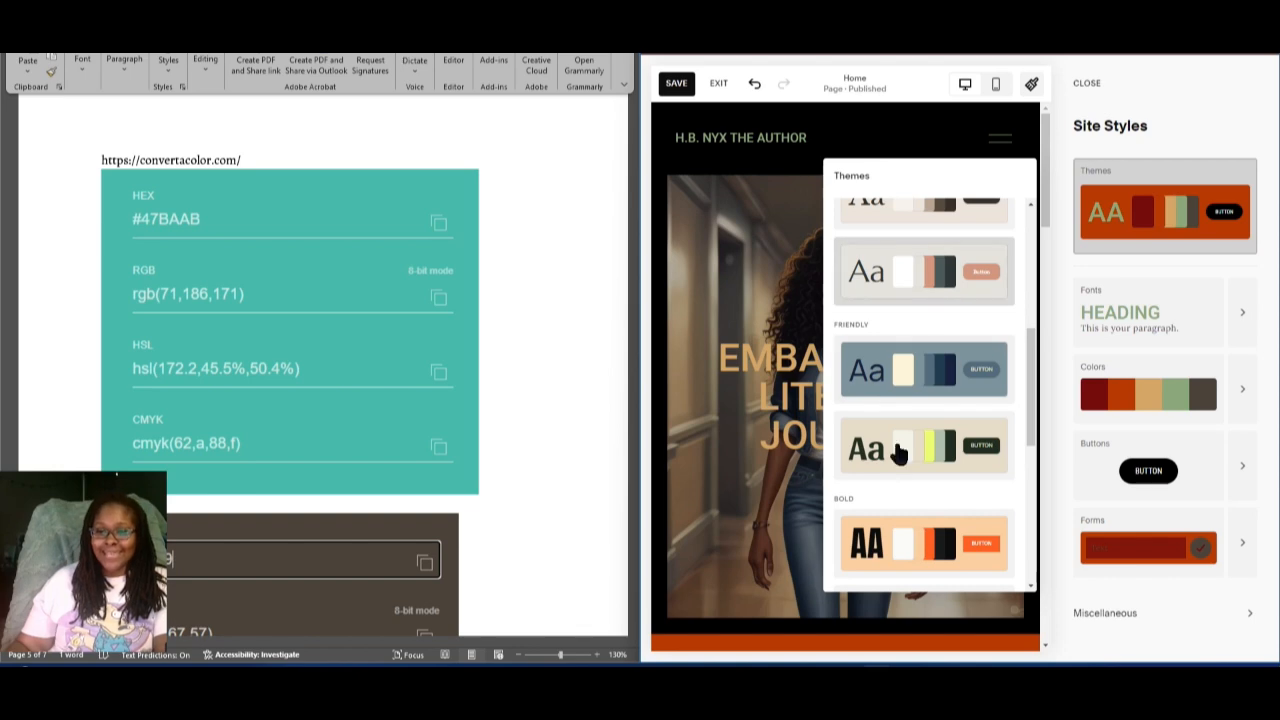
left_click(1086, 86)
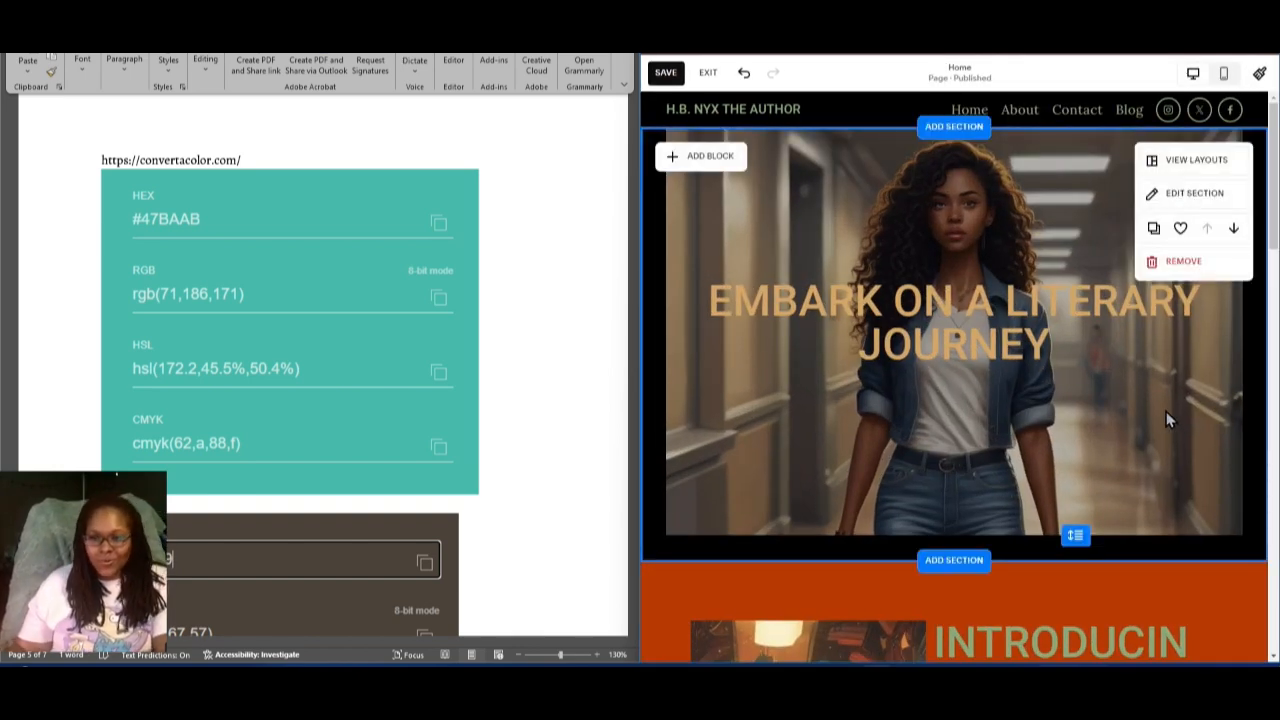
- Look through the published home page from the banner to the footer to examine its section colors
scroll(942, 486, "down", 2)
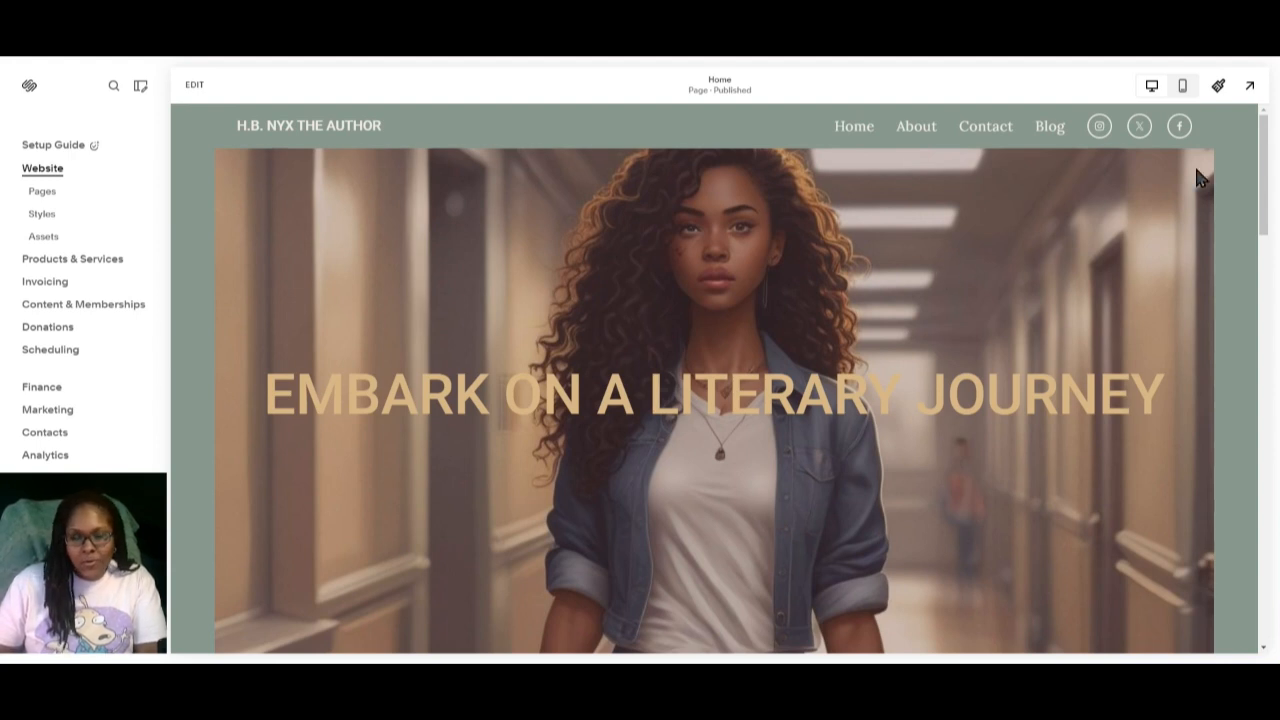
scroll(1223, 157, "down", 2)
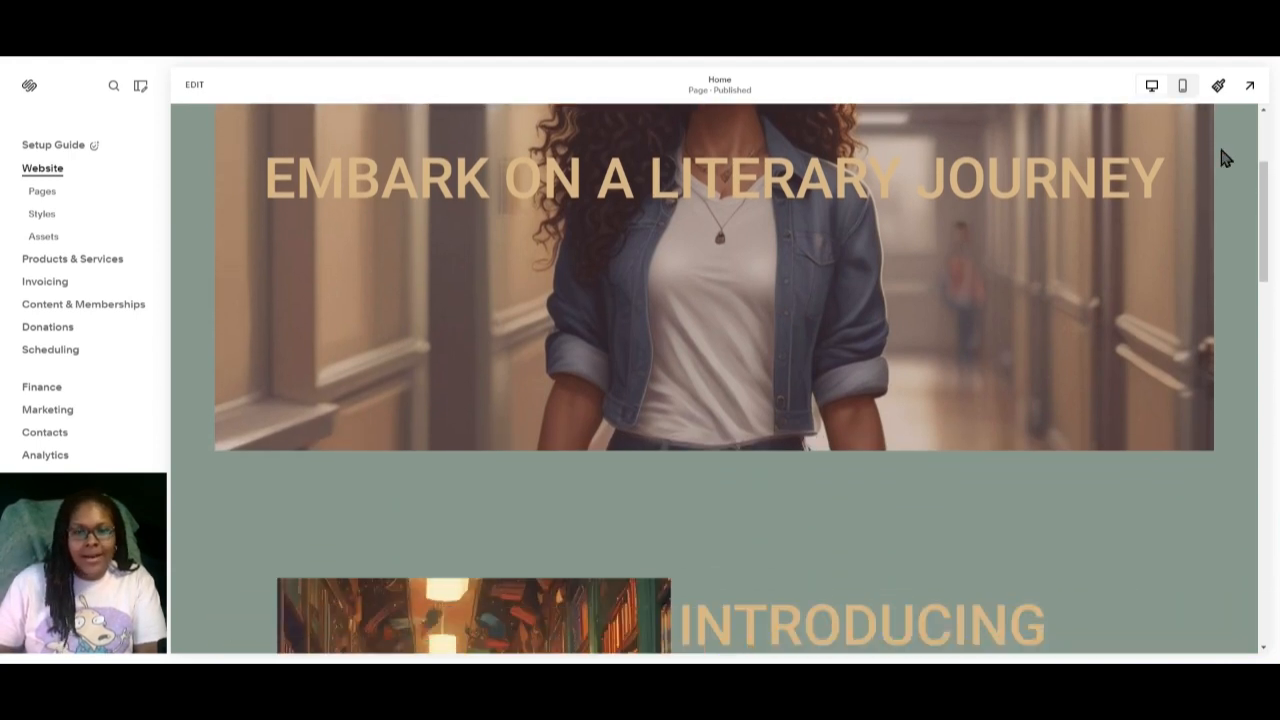
scroll(1226, 157, "down", 4)
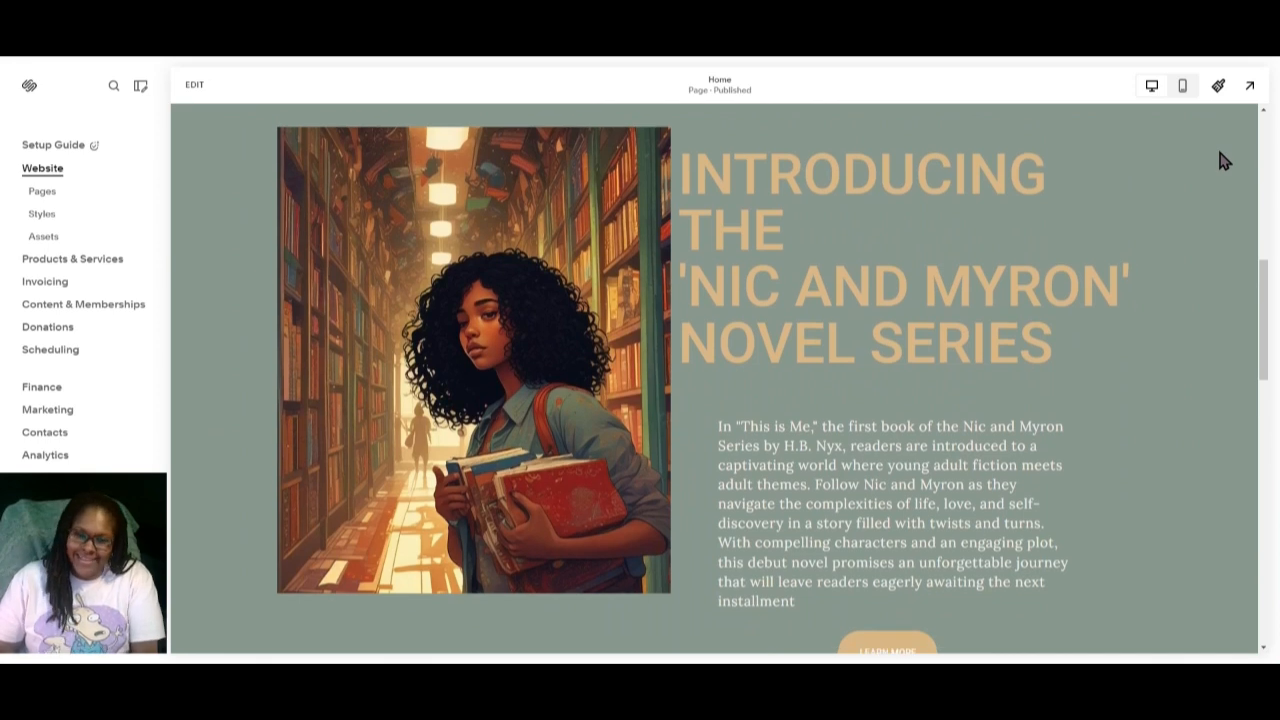
scroll(1223, 160, "down", 3)
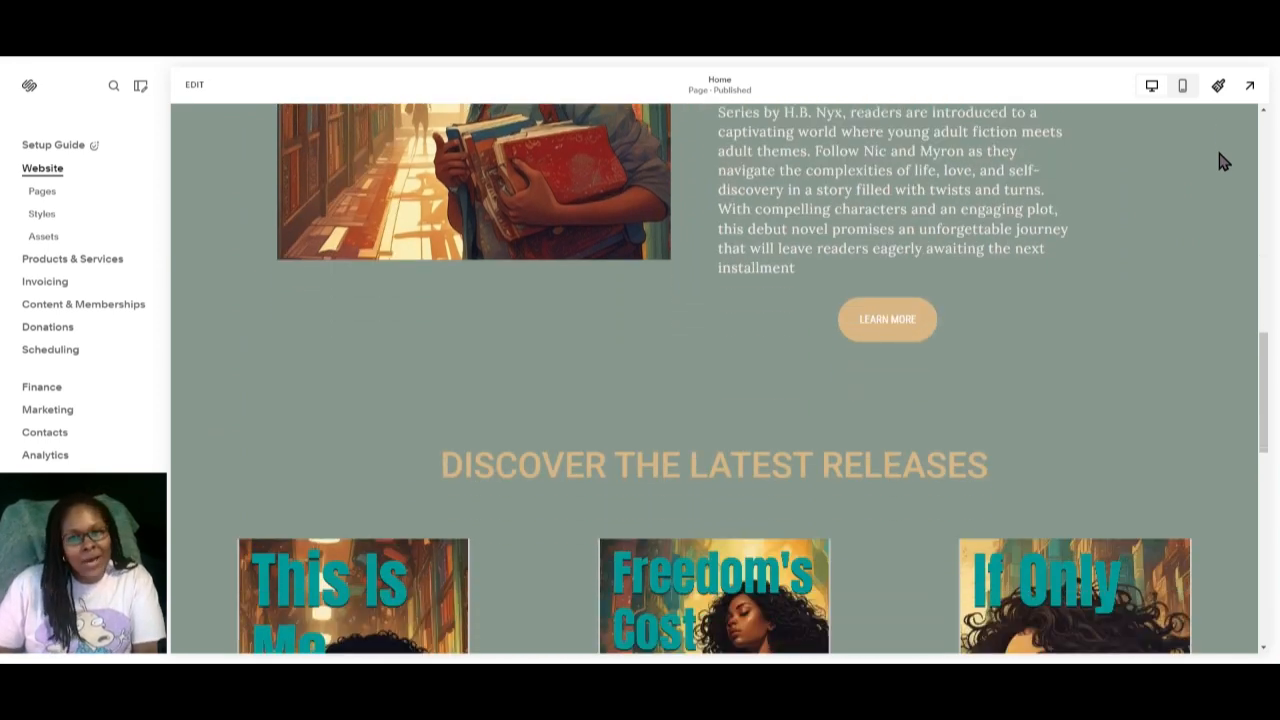
scroll(1223, 160, "down", 4)
scroll(1223, 160, "down", 4)
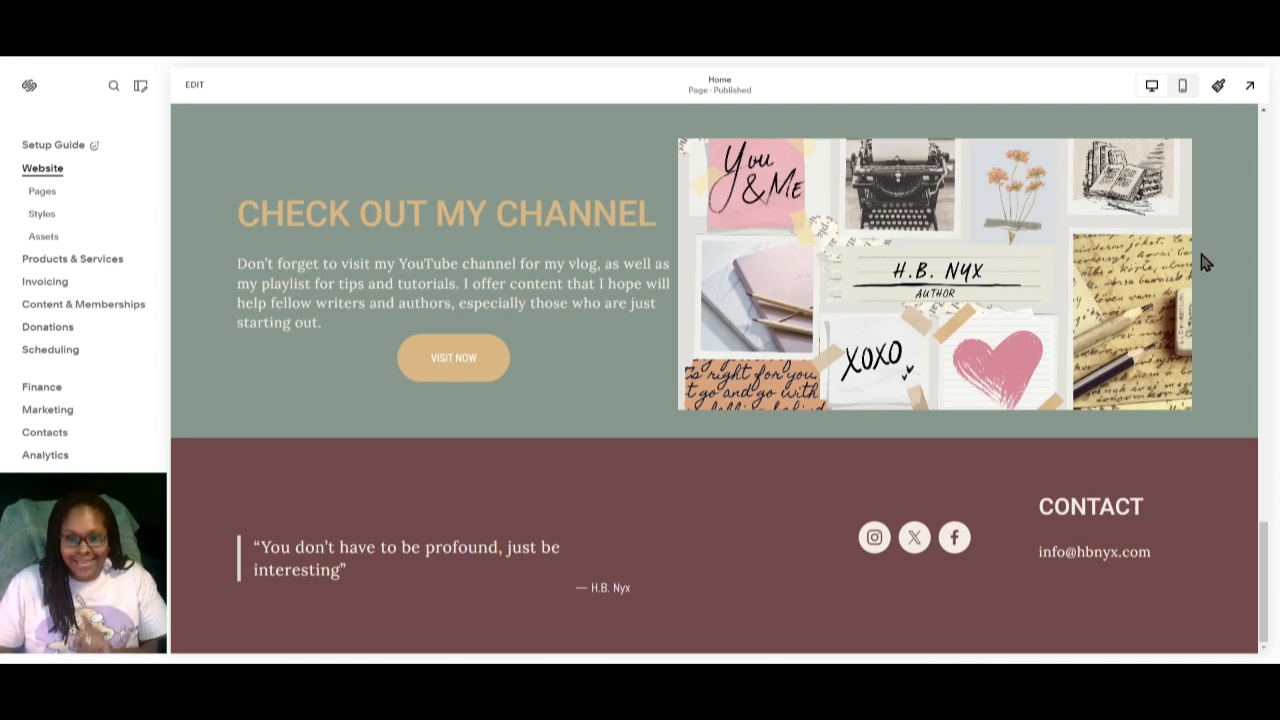
scroll(1220, 211, "up", 6)
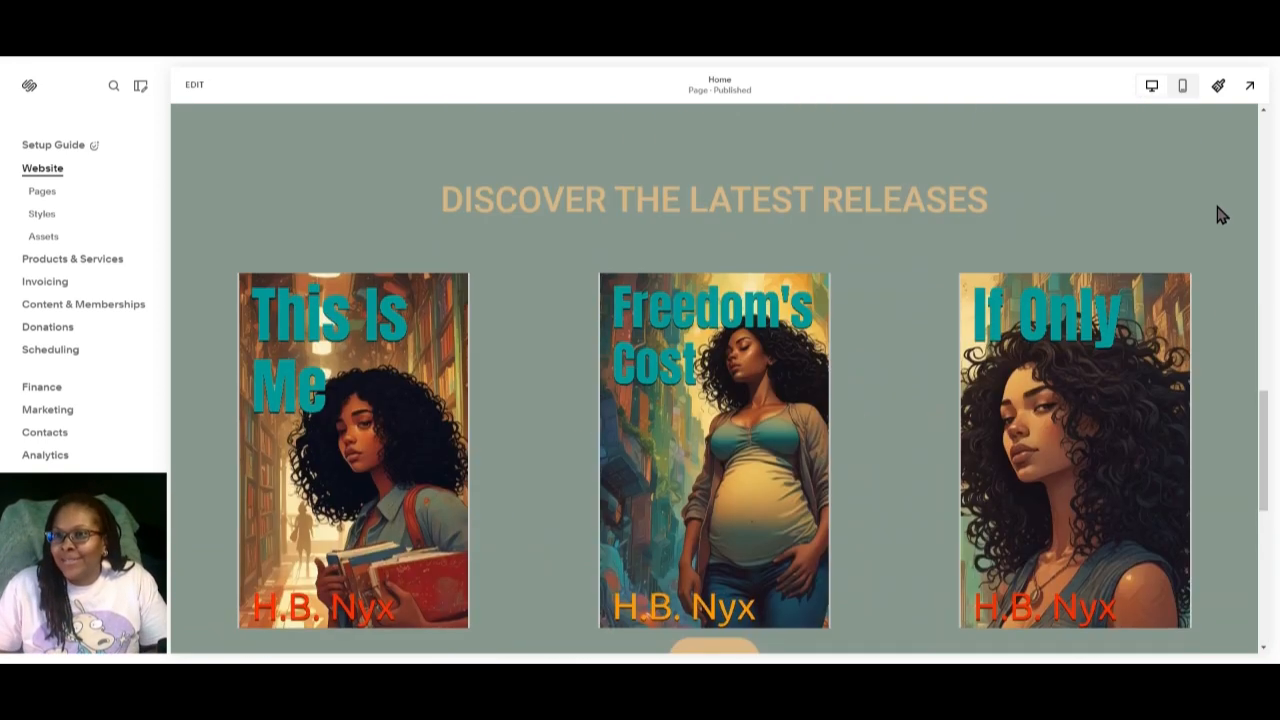
- Inspect the site's color settings in Site Styles and browse the preset themes from Professional to Quirky
left_click(1218, 85)
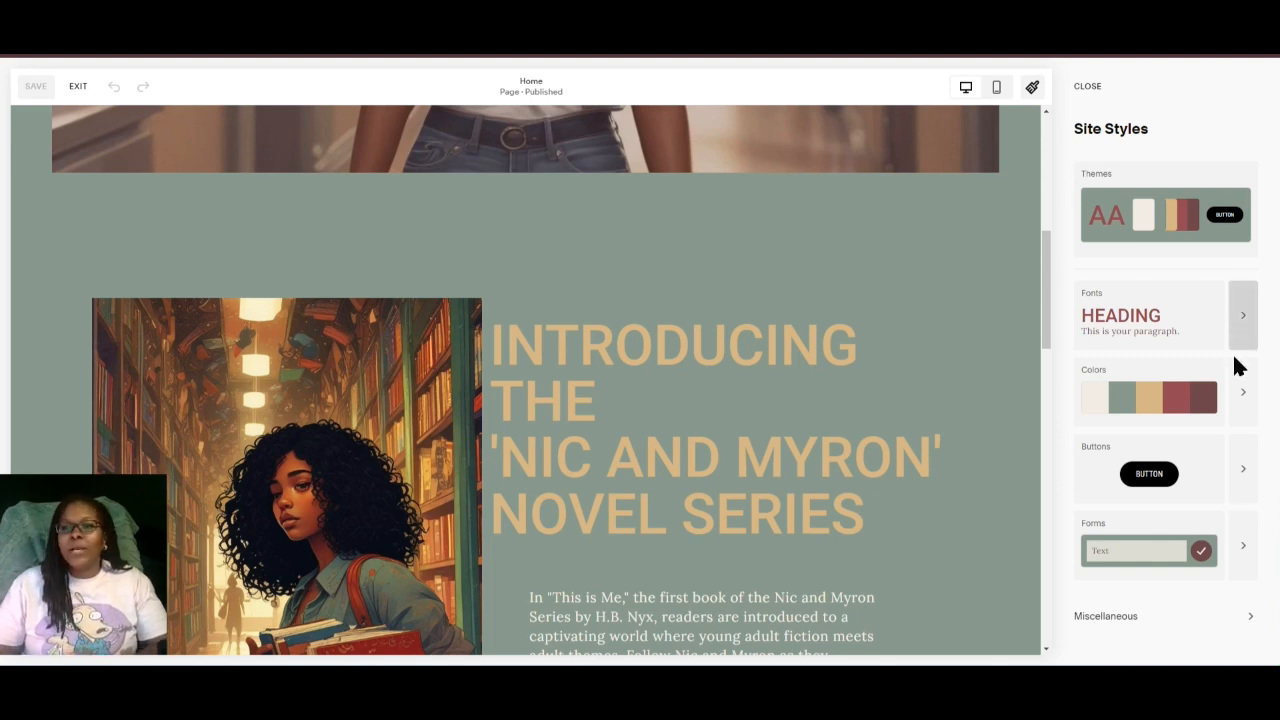
left_click(1241, 414)
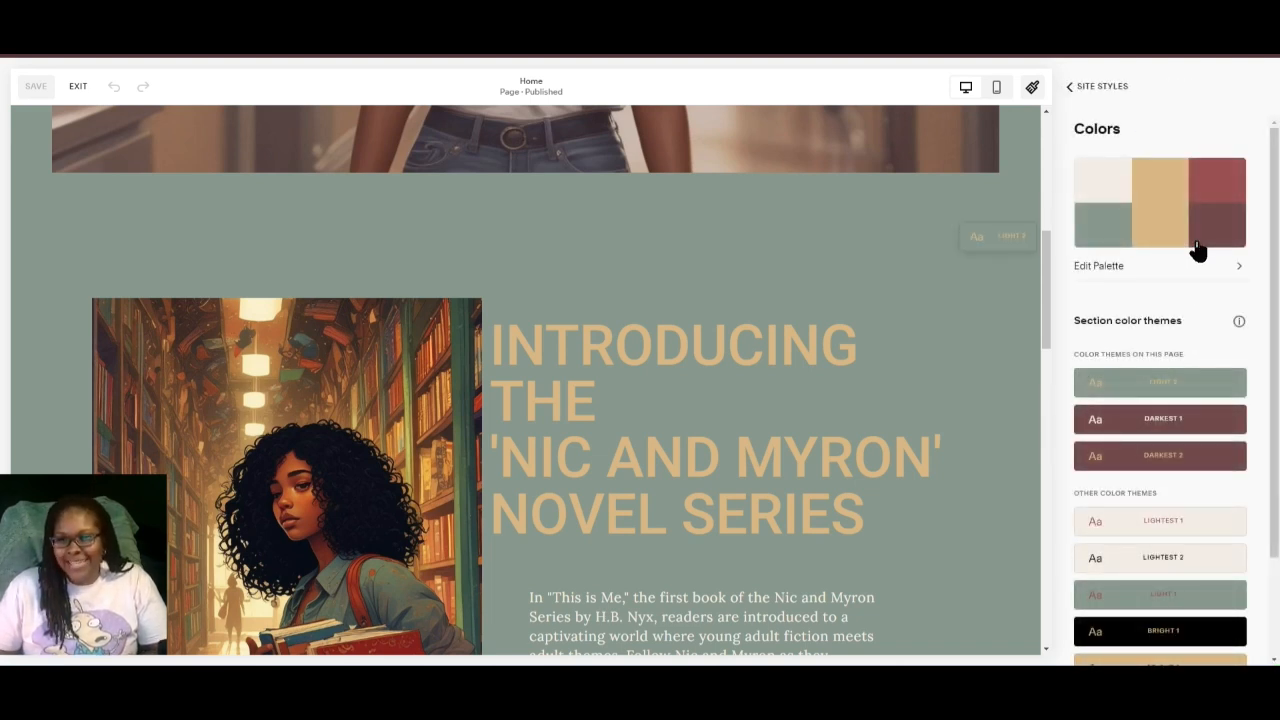
left_click(1068, 87)
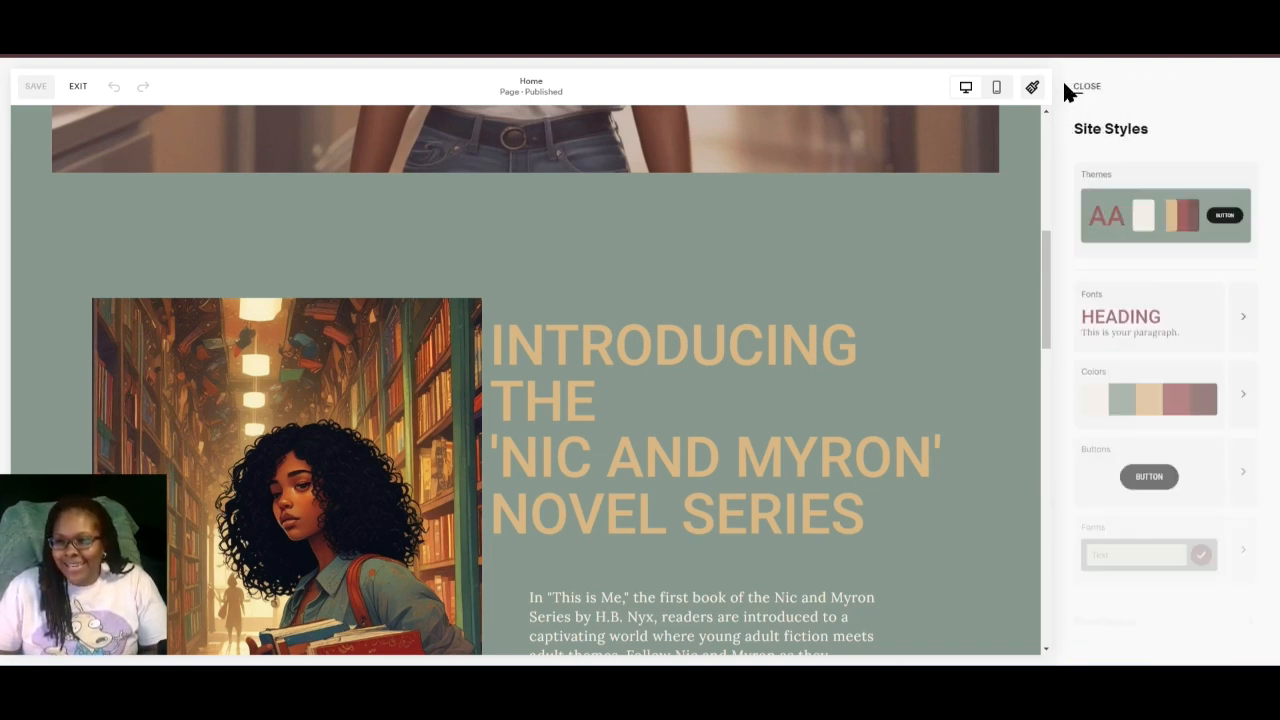
left_click(1238, 250)
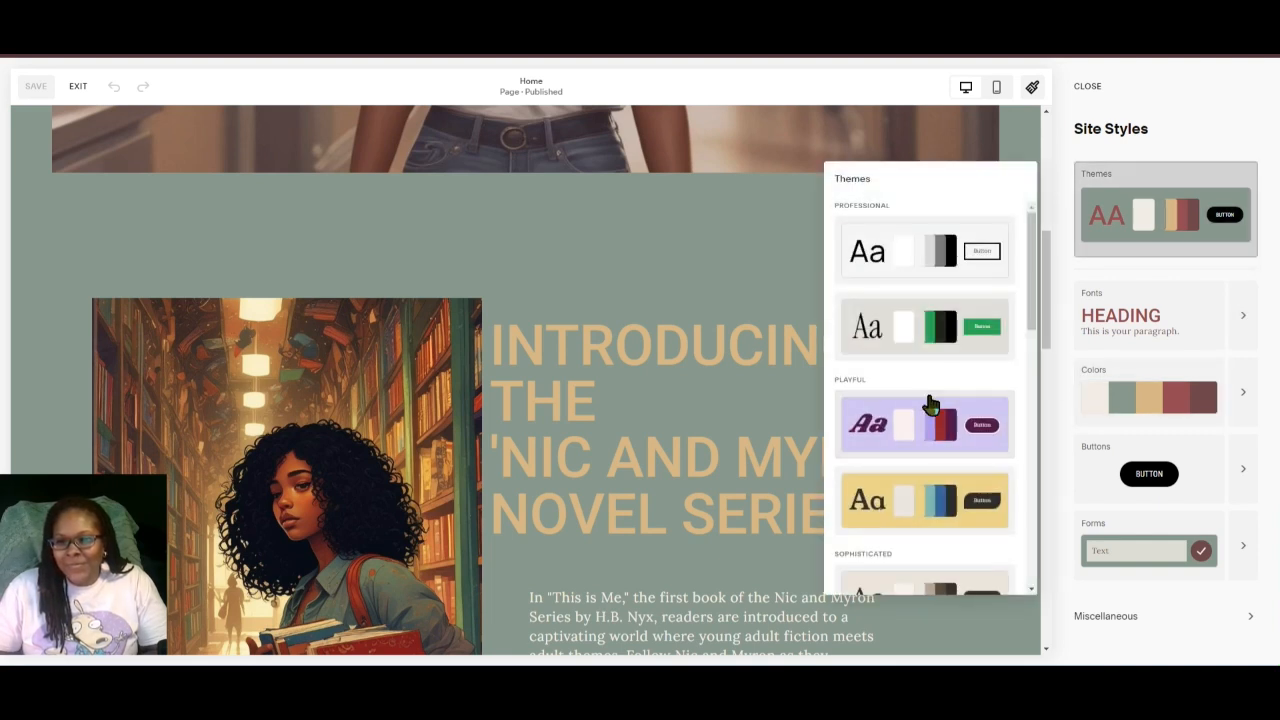
scroll(930, 403, "down", 8)
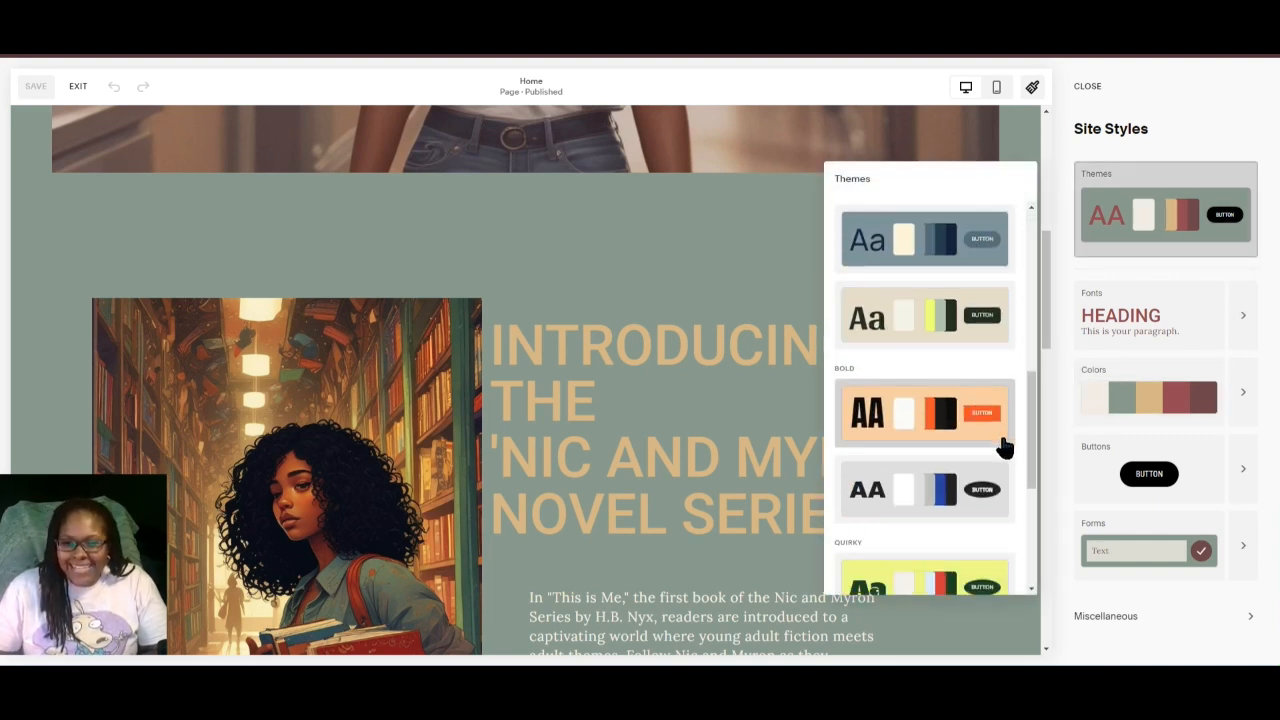
scroll(1004, 447, "down", 3)
scroll(1004, 447, "up", 5)
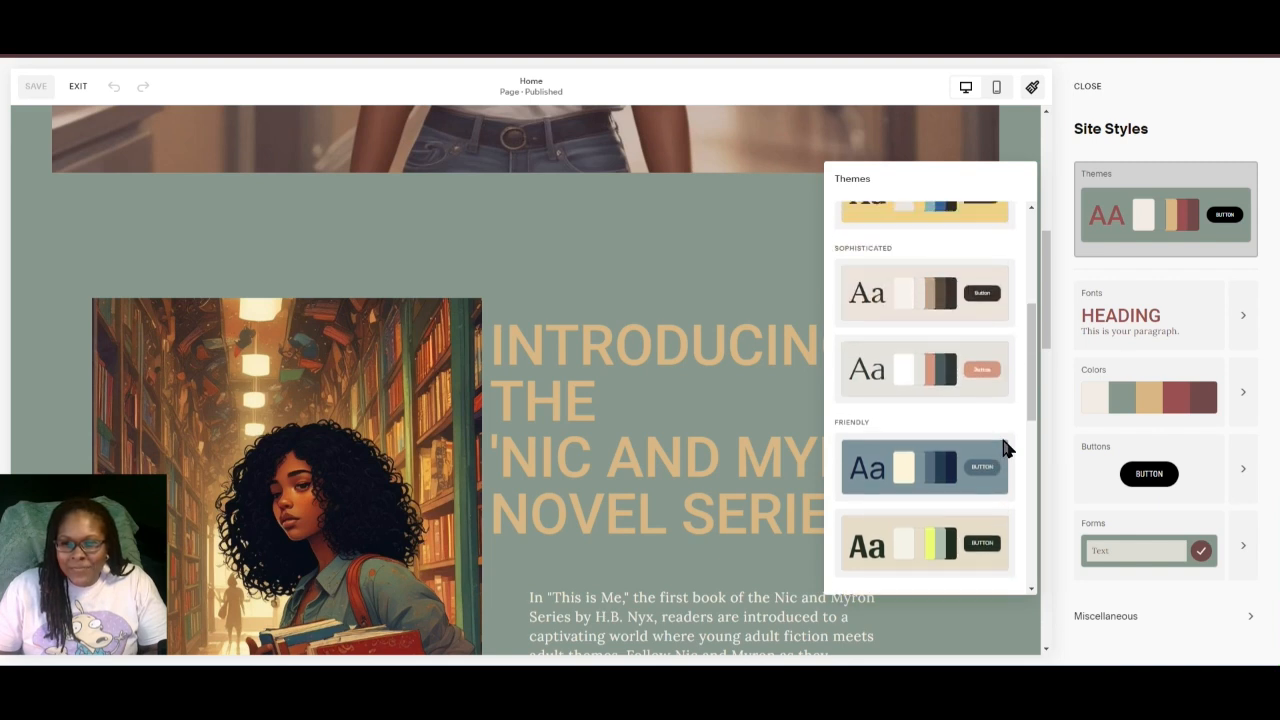
scroll(1004, 447, "up", 4)
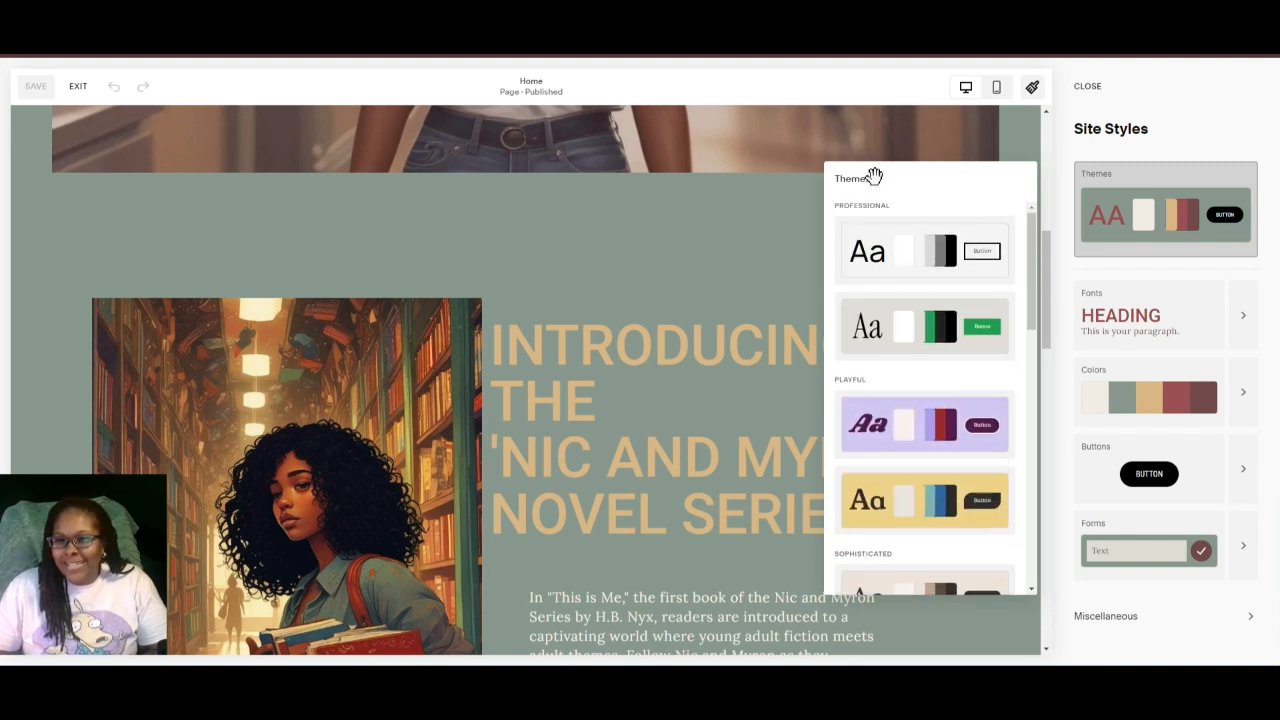
- Open the site's color palette for editing to examine its five swatches, and return to the color settings
left_click(1243, 400)
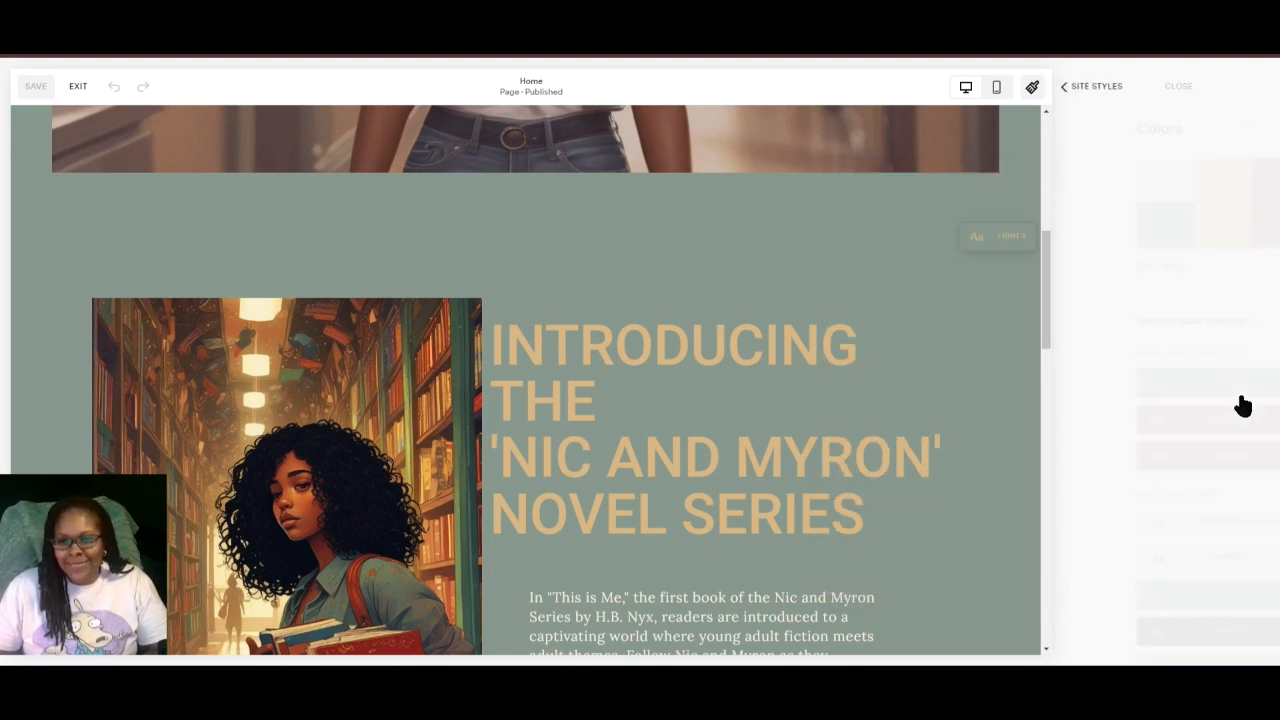
left_click(1160, 271)
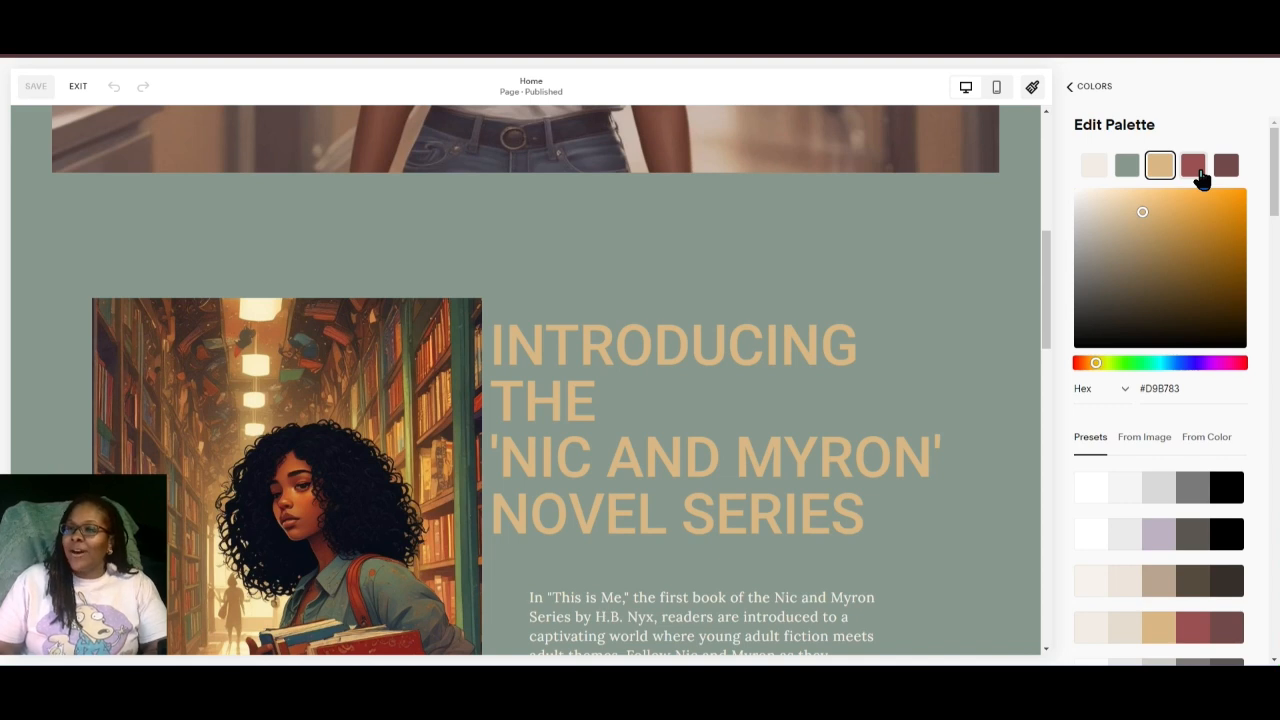
left_click(1082, 106)
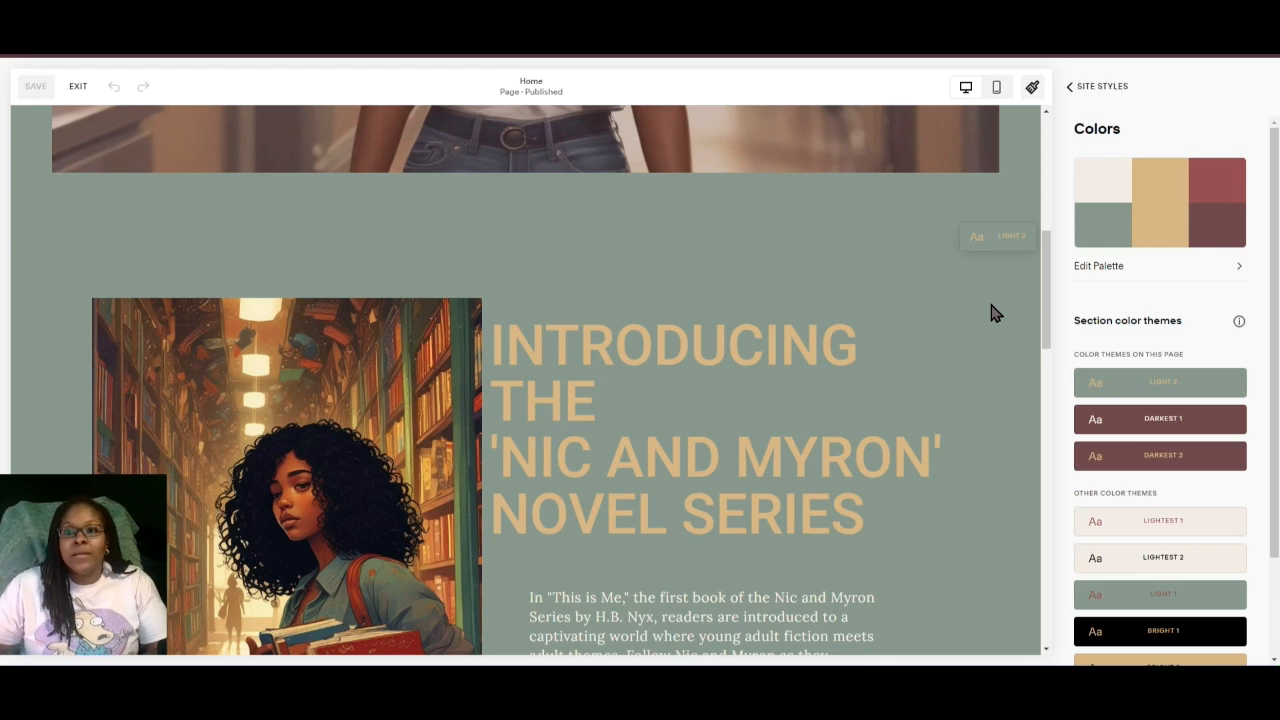
- Compare the section color themes with the home page's latest releases and novel series sections
scroll(995, 313, "down", 7)
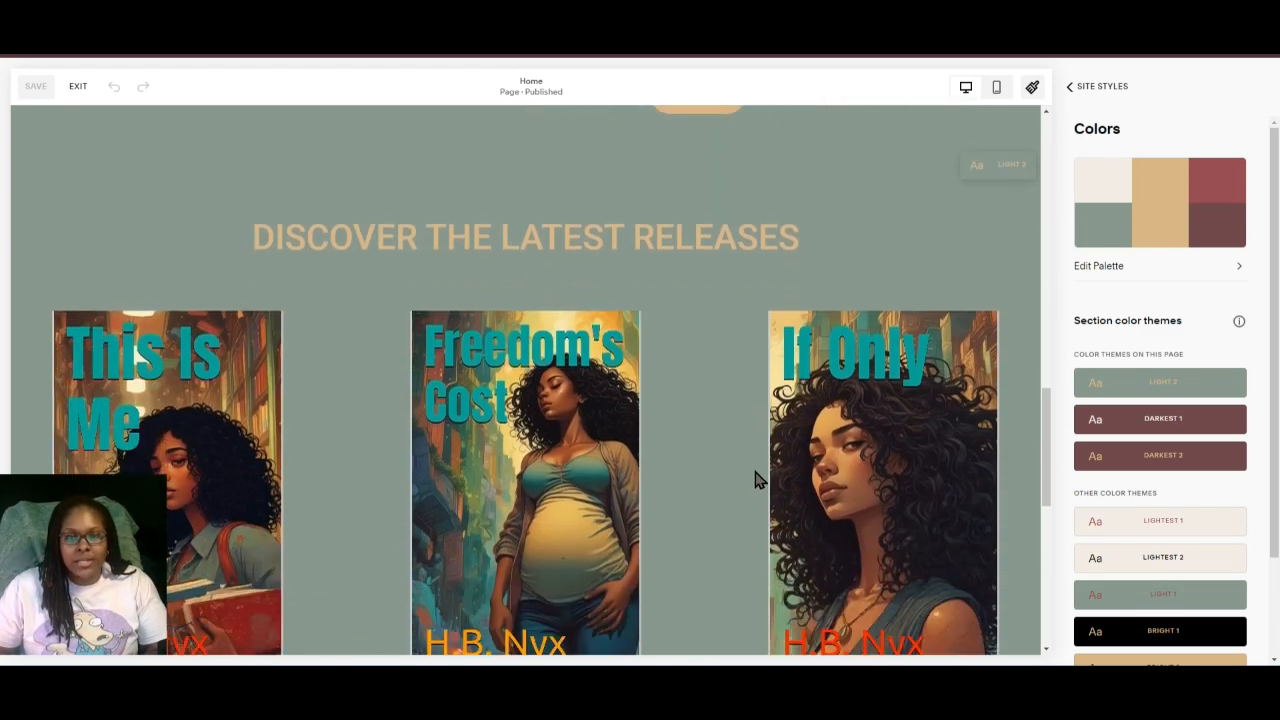
scroll(757, 480, "down", 1)
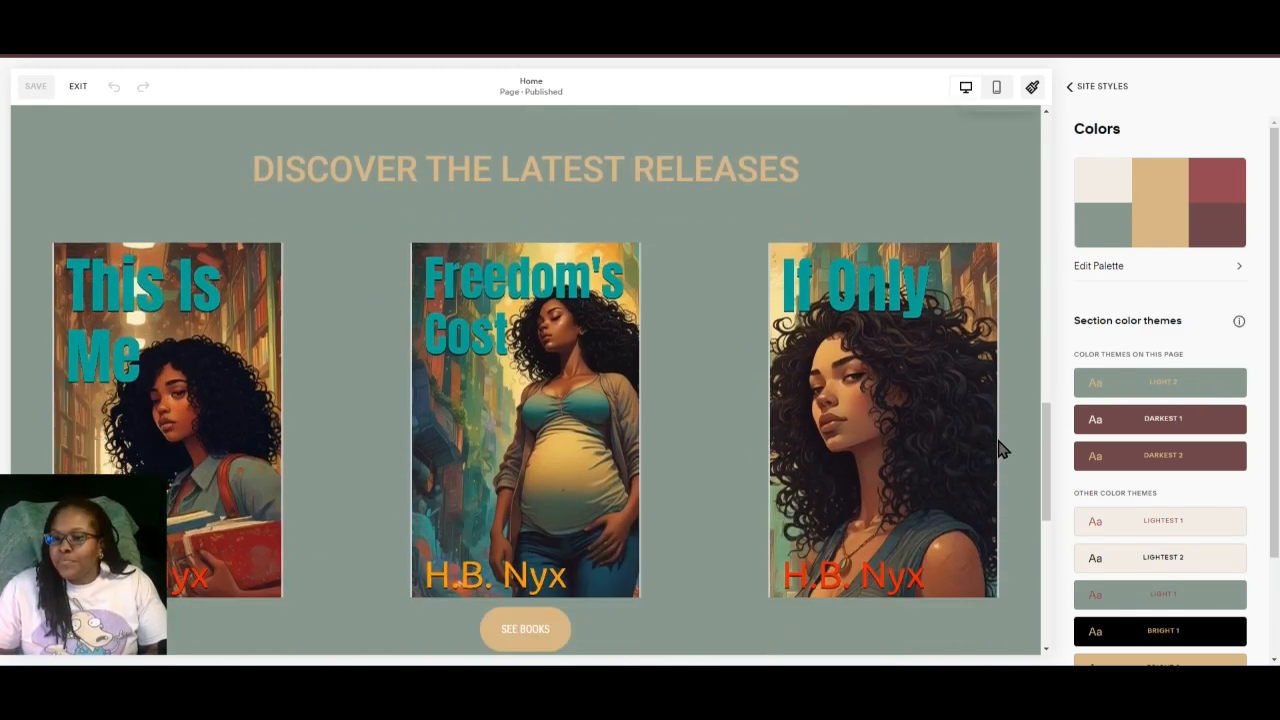
scroll(955, 455, "up", 7)
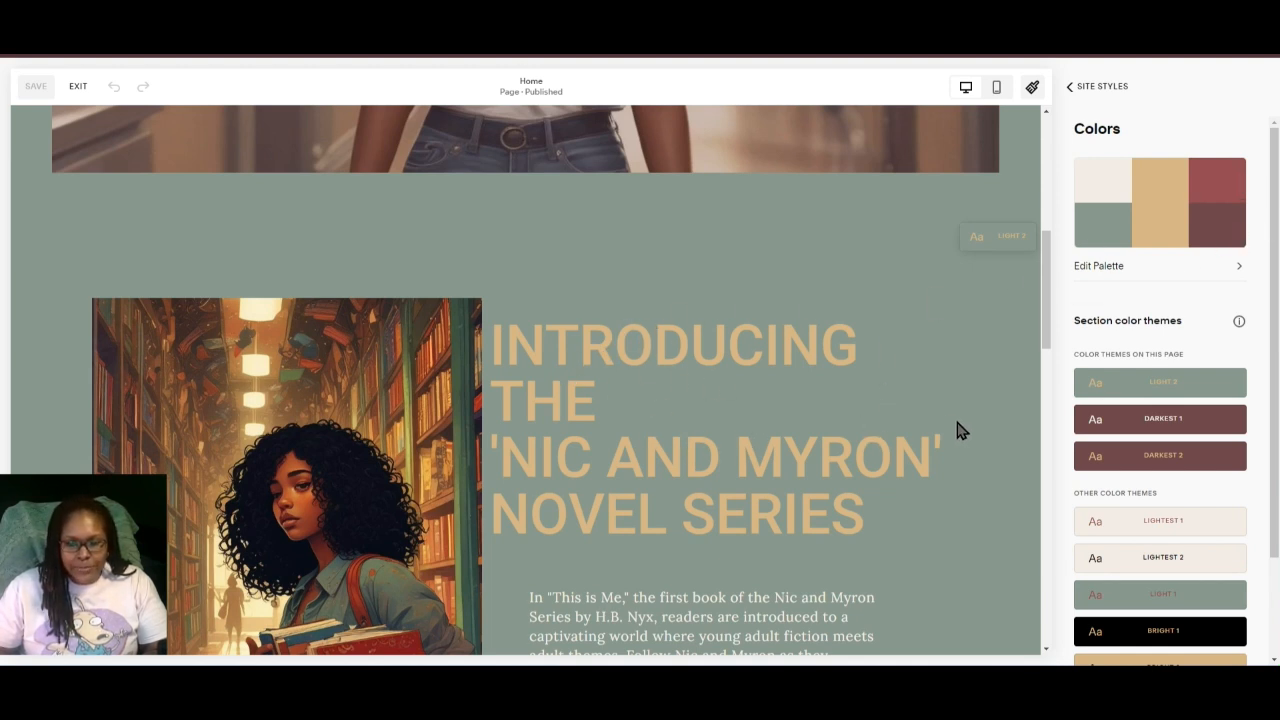
scroll(957, 430, "down", 2)
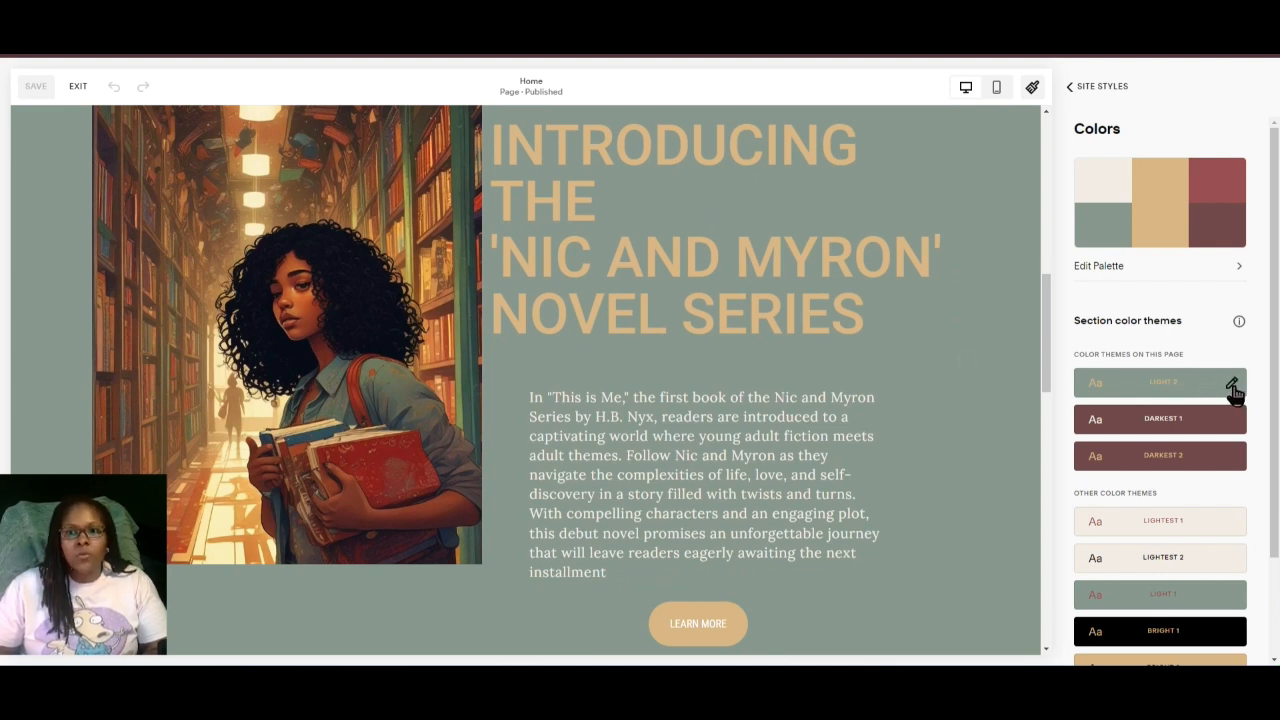
- Open the Light 2 color theme for editing and compare its header, sitewide and text color settings with the home page
left_click(1233, 387)
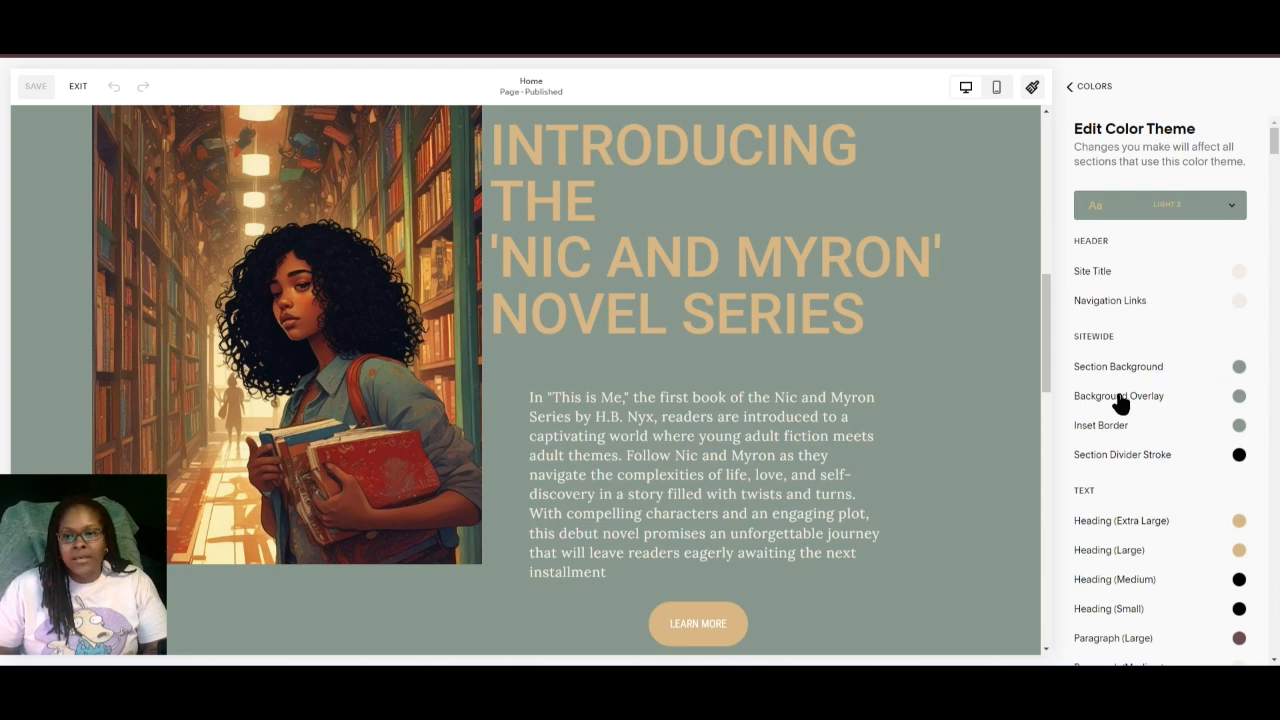
scroll(1117, 400, "down", 5)
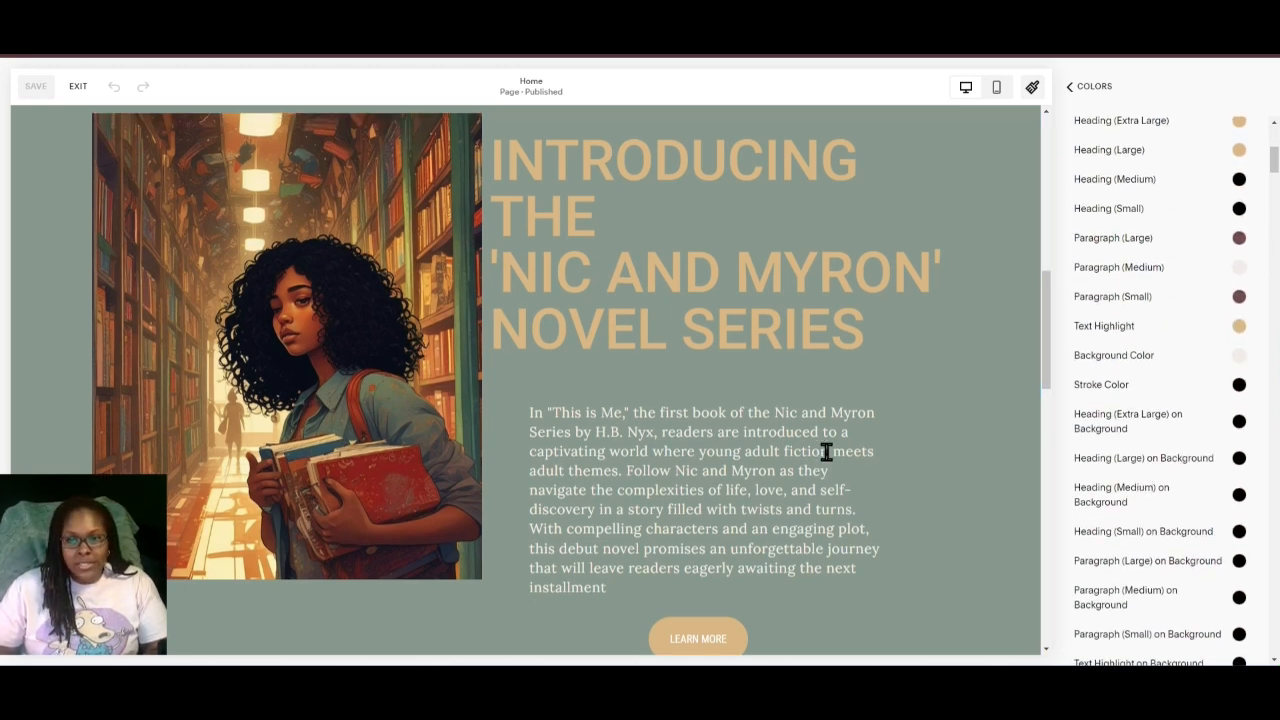
scroll(826, 452, "up", 5)
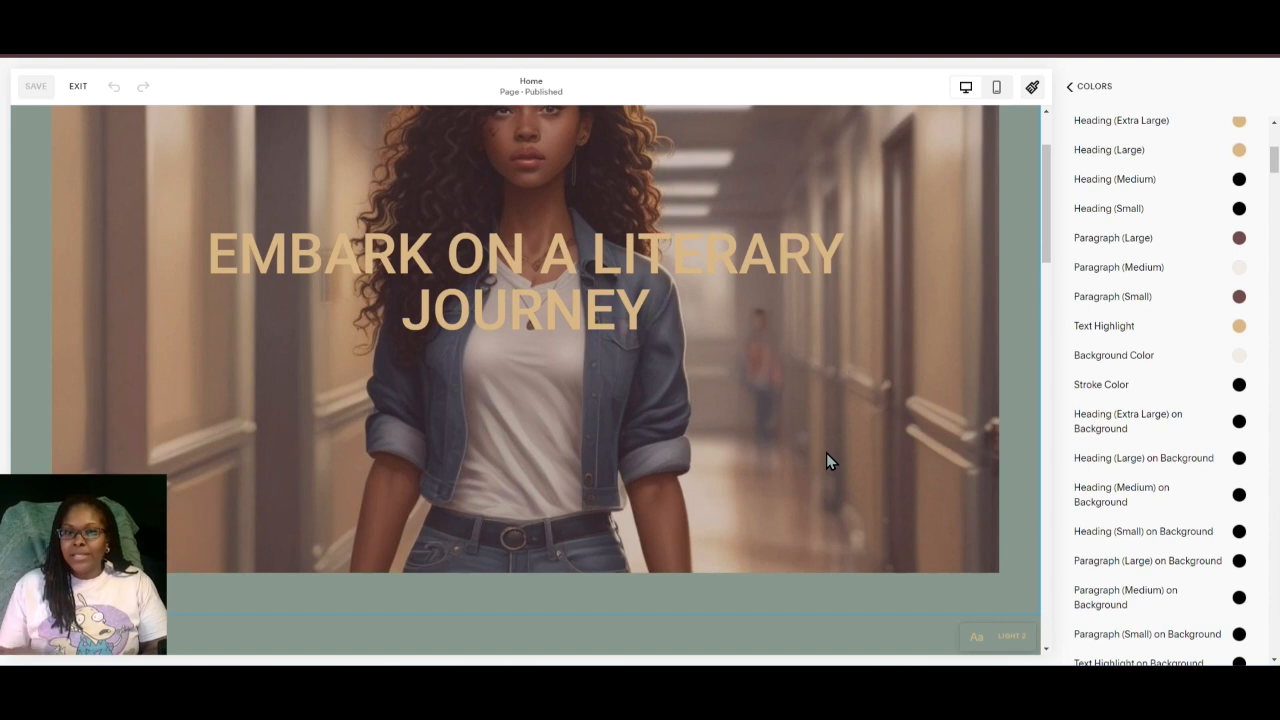
scroll(817, 483, "up", 3)
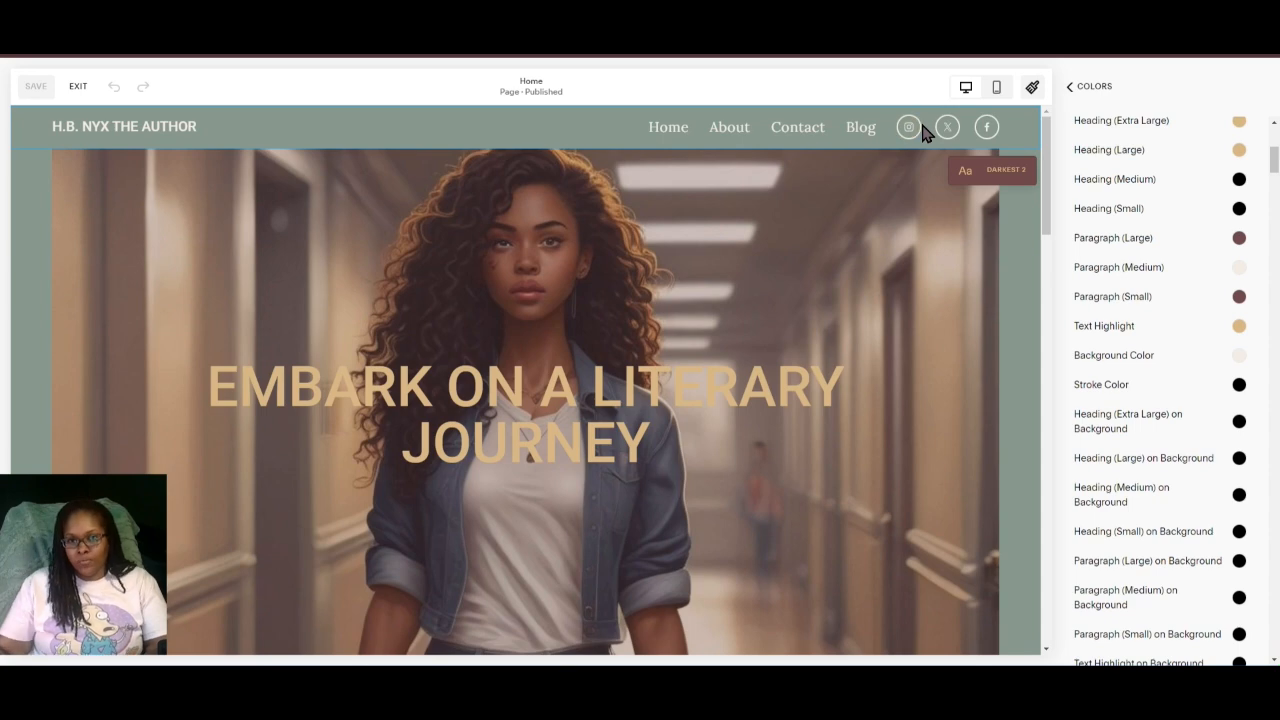
scroll(1211, 371, "up", 5)
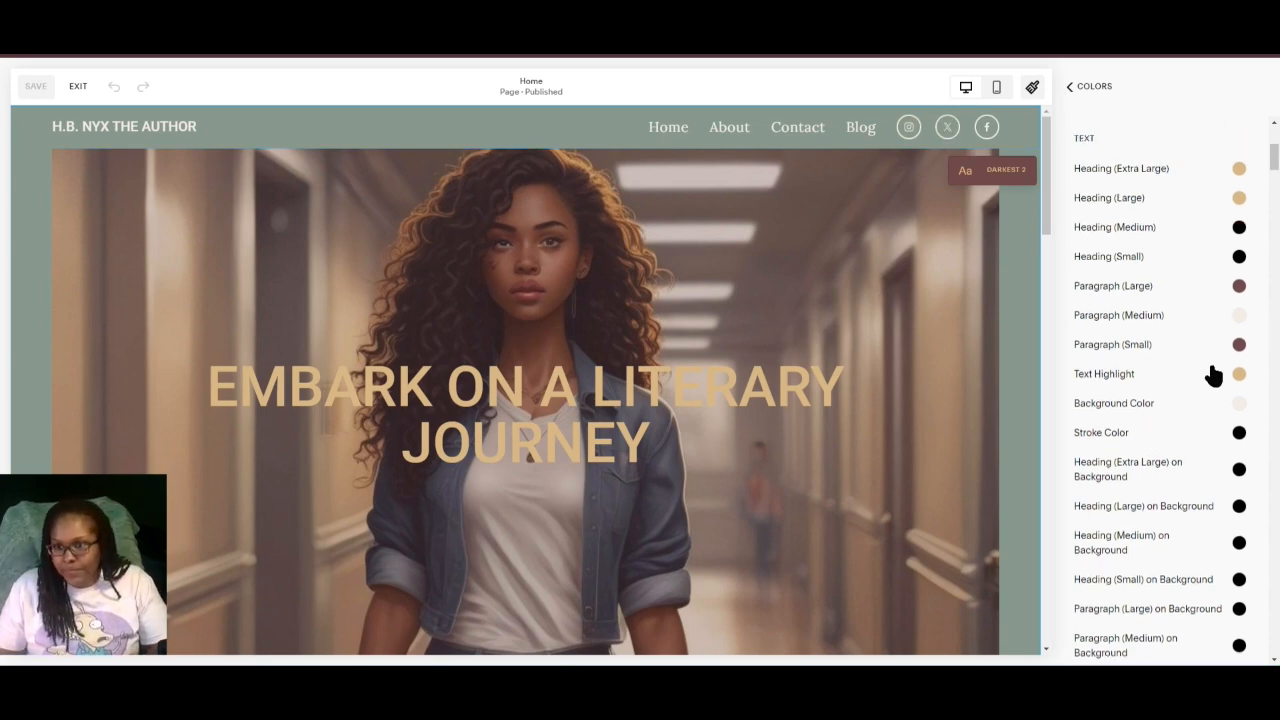
scroll(1211, 371, "up", 3)
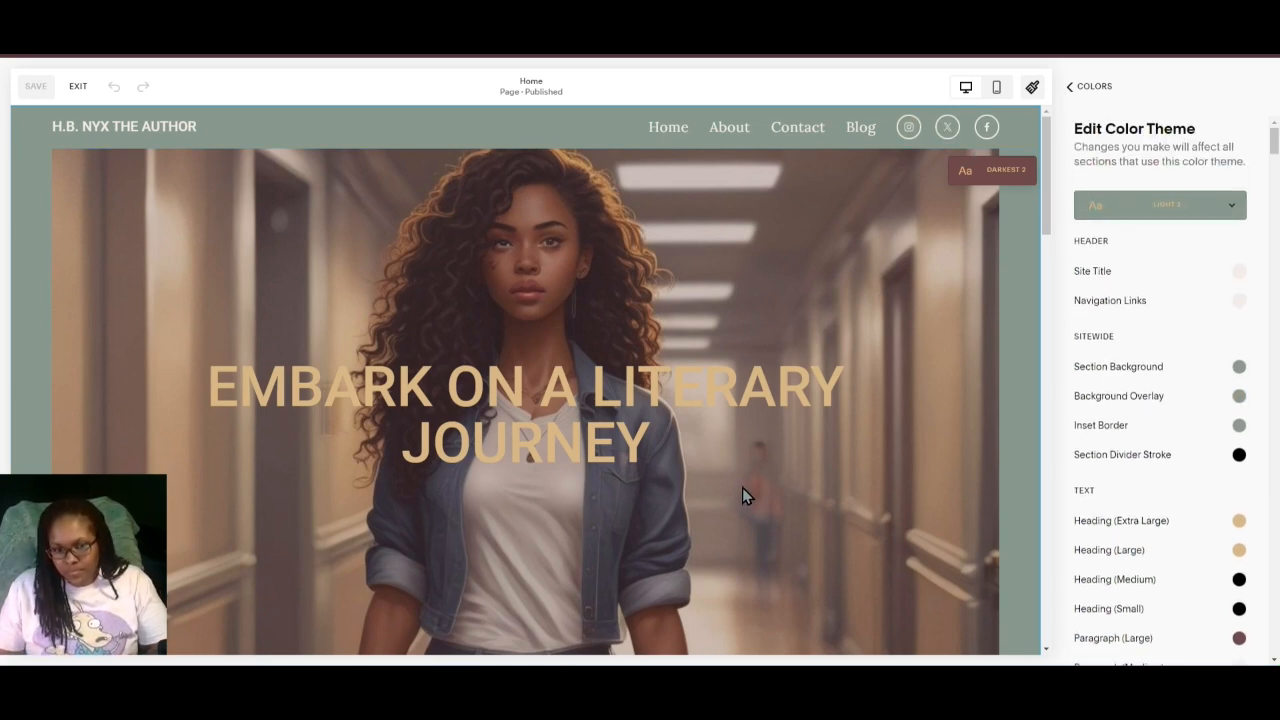
- Compare the home page's novel series and latest releases sections with the Light 2 theme's heading and paragraph colors
scroll(512, 430, "down", 3)
scroll(585, 442, "down", 3)
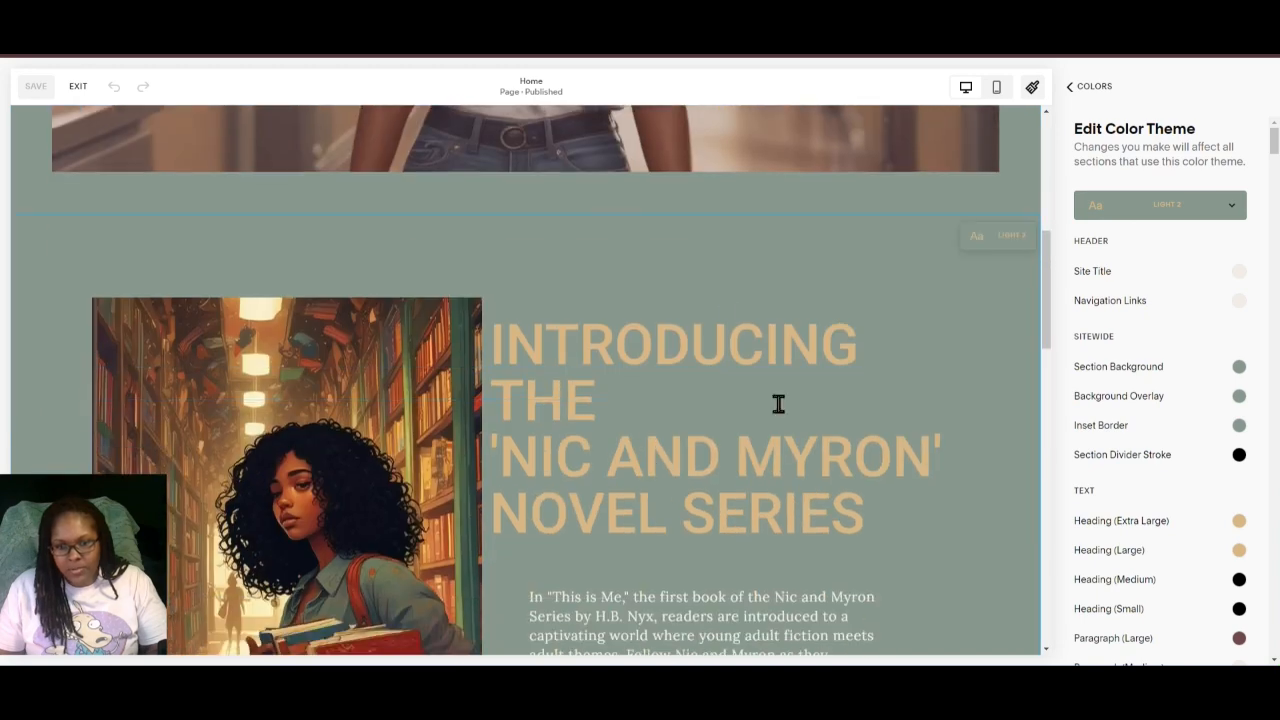
scroll(694, 394, "down", 3)
scroll(813, 433, "down", 1)
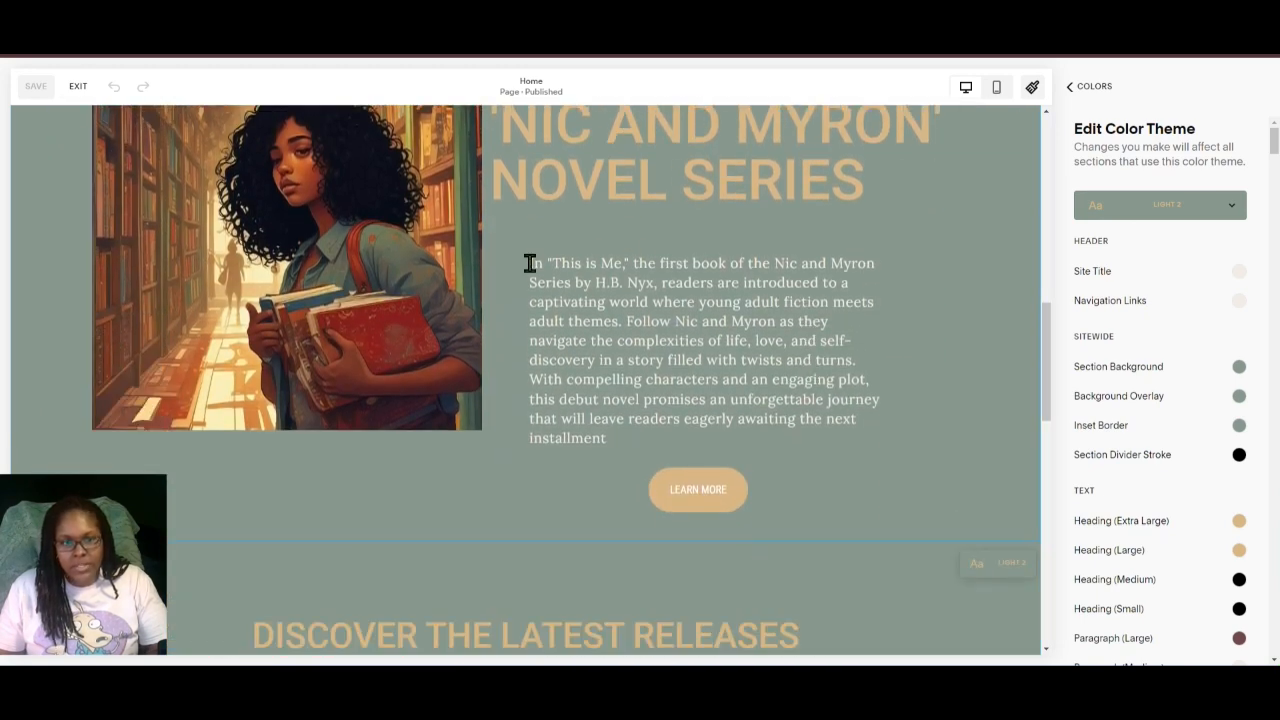
scroll(720, 432, "down", 4)
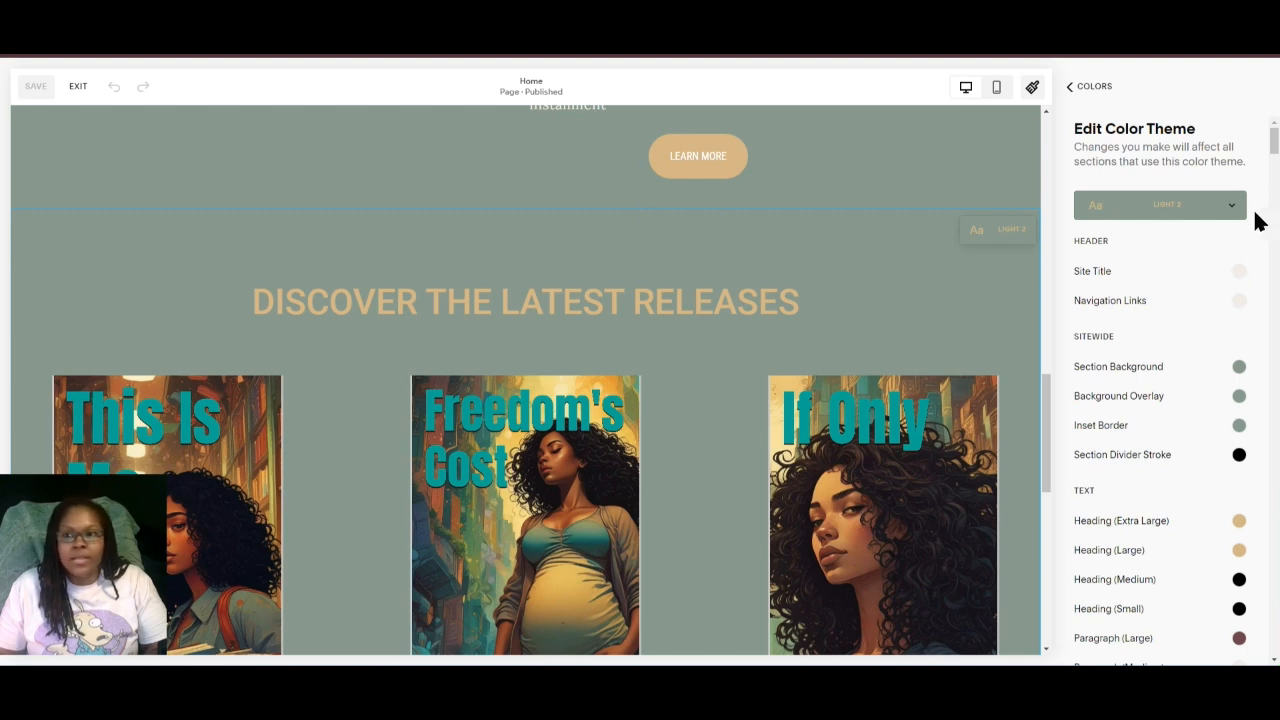
- Examine the Light 2 theme's element colors from the text settings through to the announcement bar and galleries
scroll(1275, 165, "down", 5)
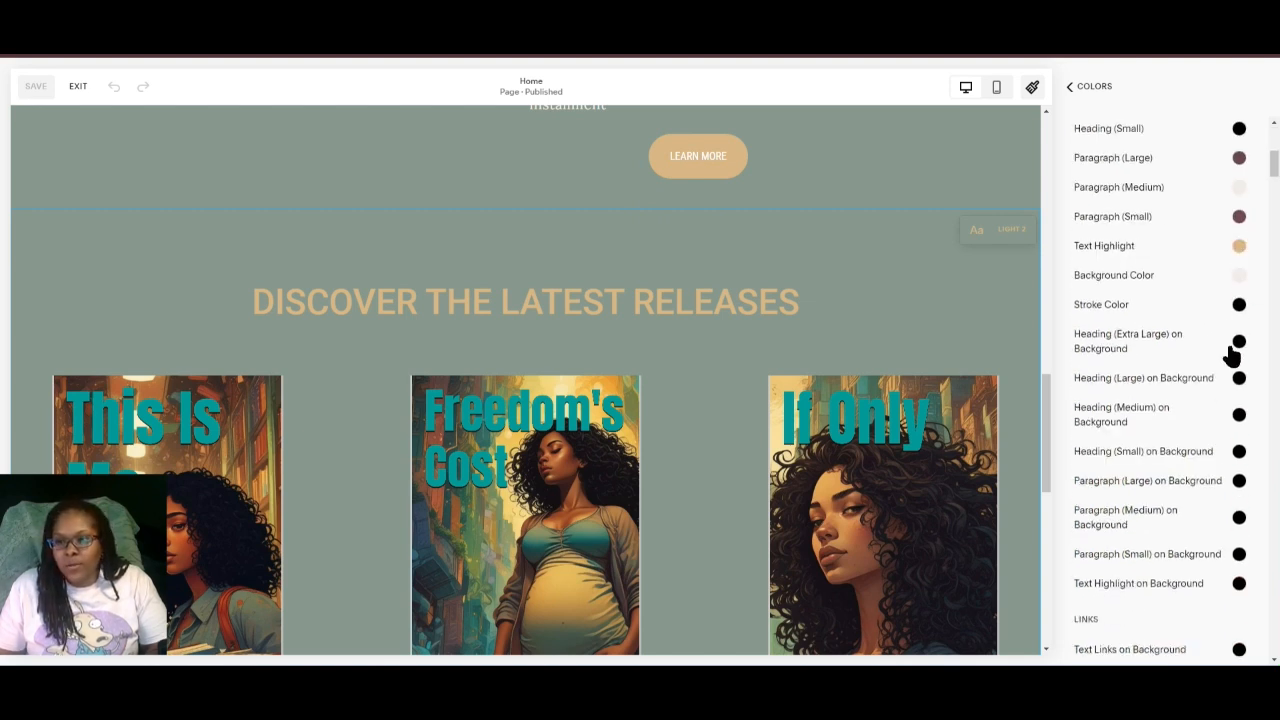
scroll(1230, 365, "up", 3)
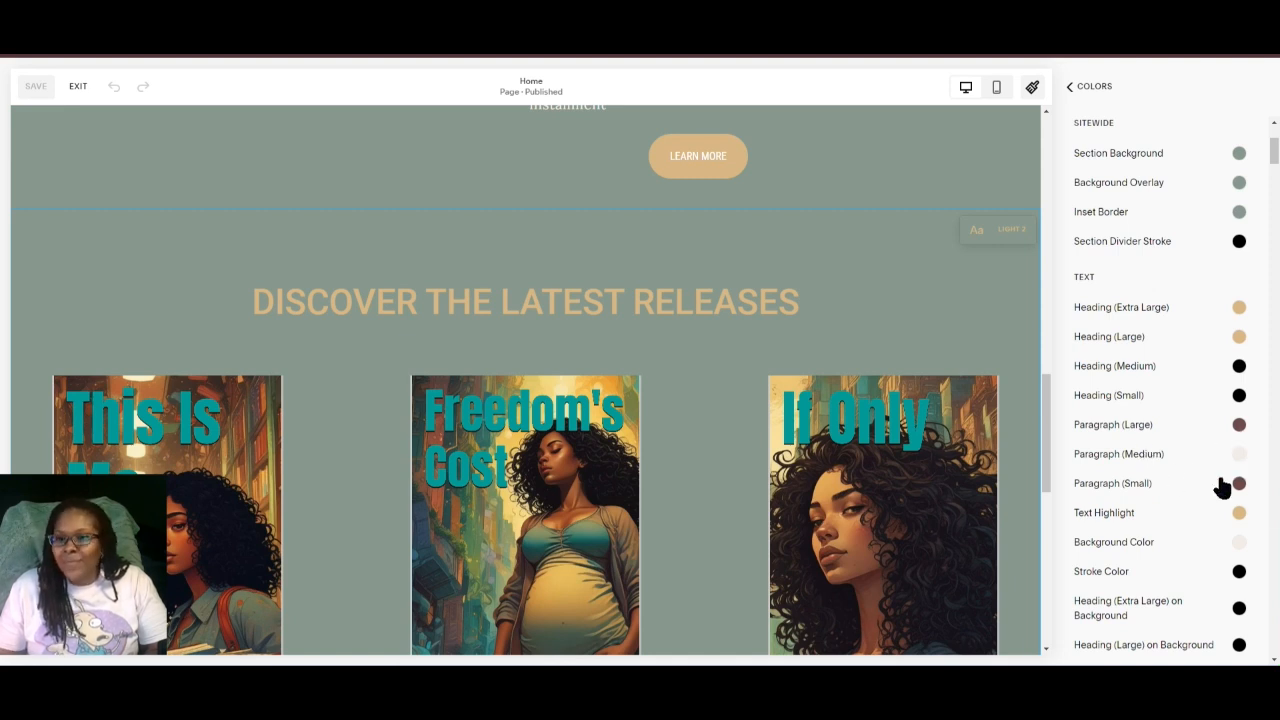
scroll(1222, 487, "up", 3)
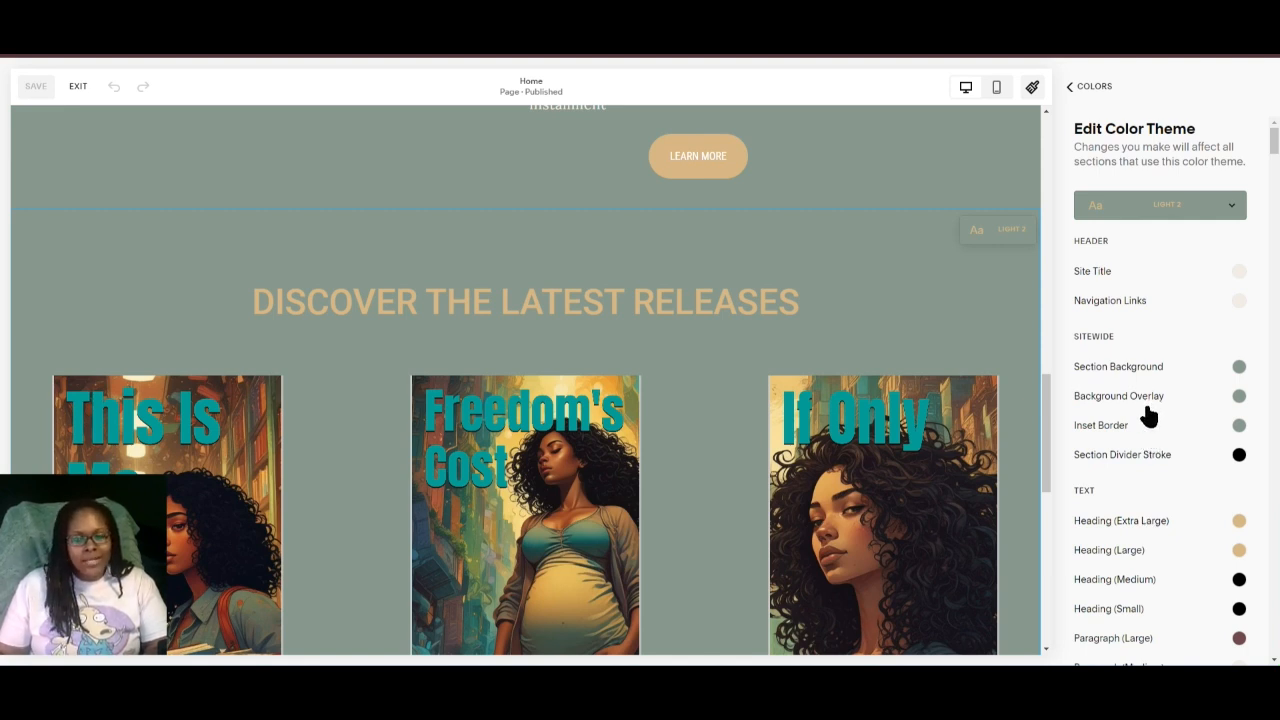
scroll(1148, 416, "down", 5)
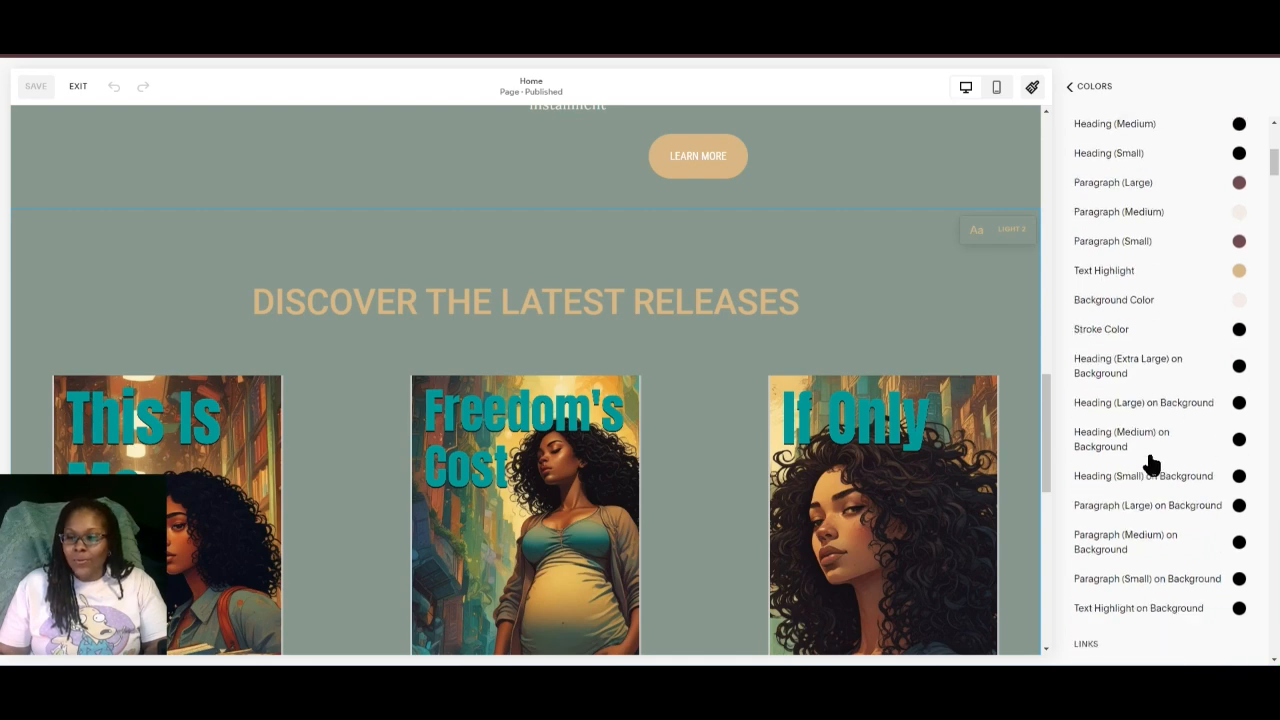
scroll(1150, 465, "down", 8)
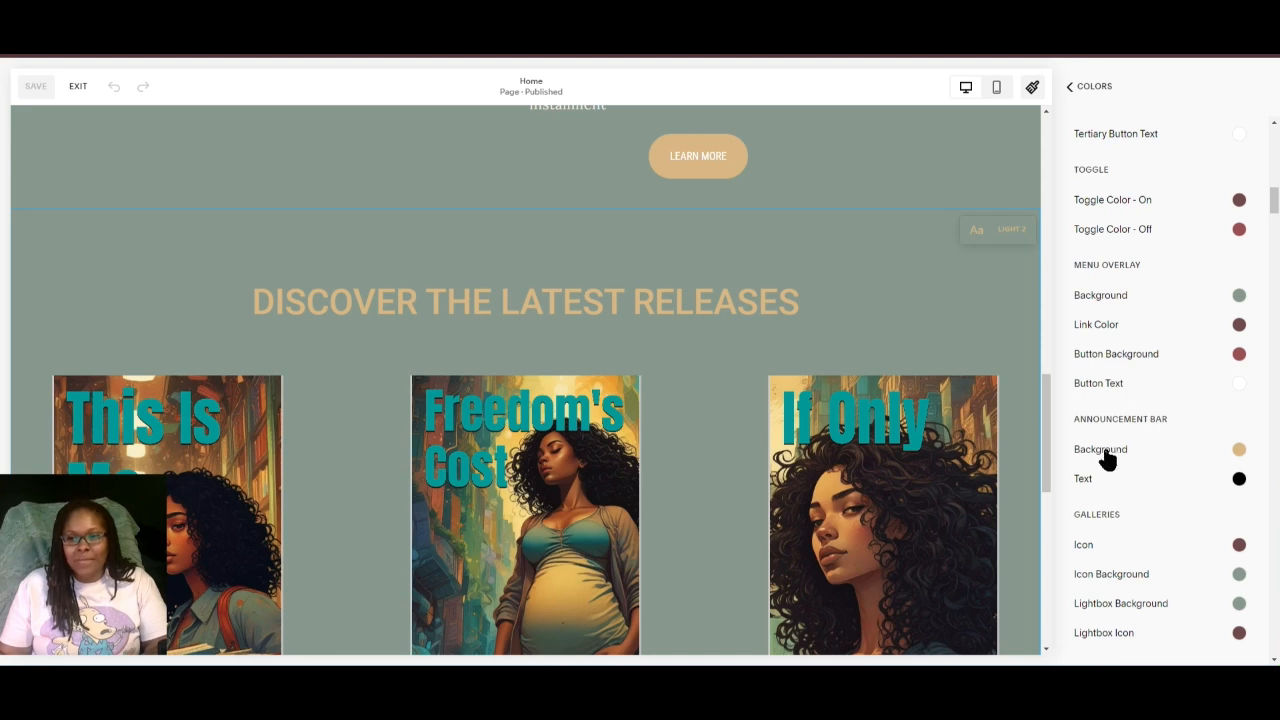
- Check the home page's novel series and hero sections against the theme's element colors, and return to the color settings
scroll(652, 290, "up", 2)
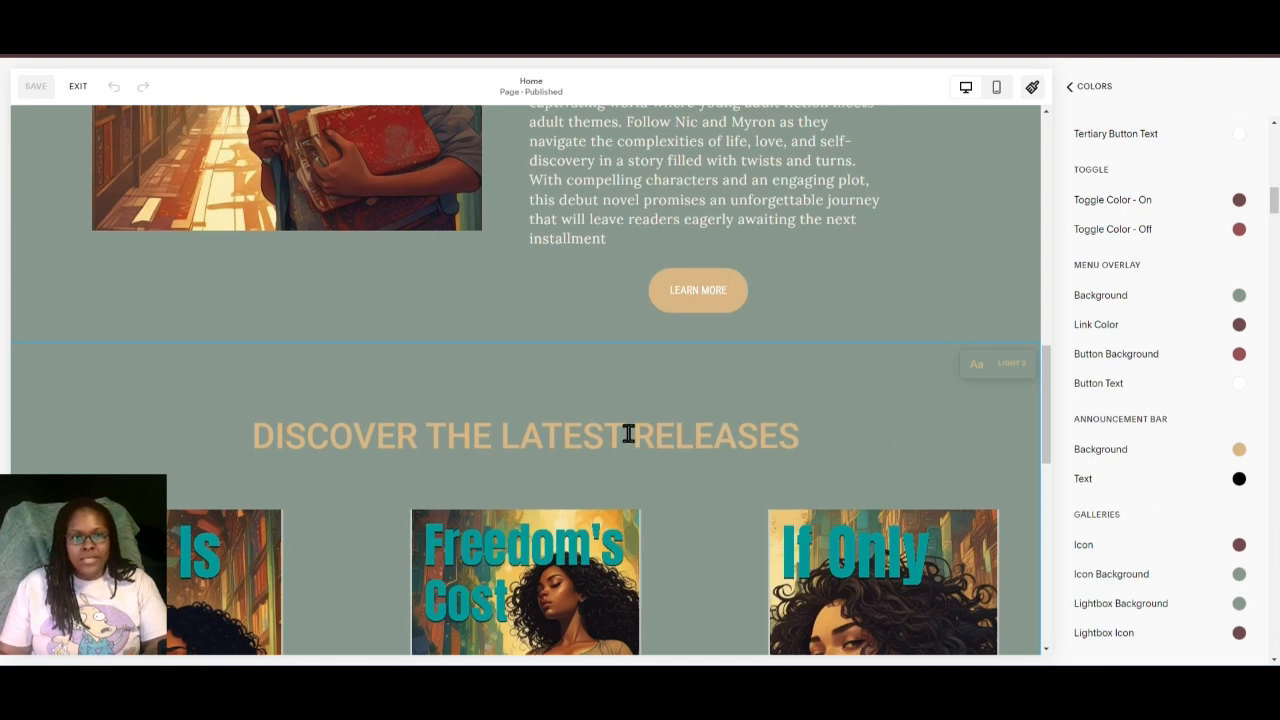
scroll(563, 437, "up", 2)
scroll(617, 485, "up", 1)
scroll(617, 485, "up", 1)
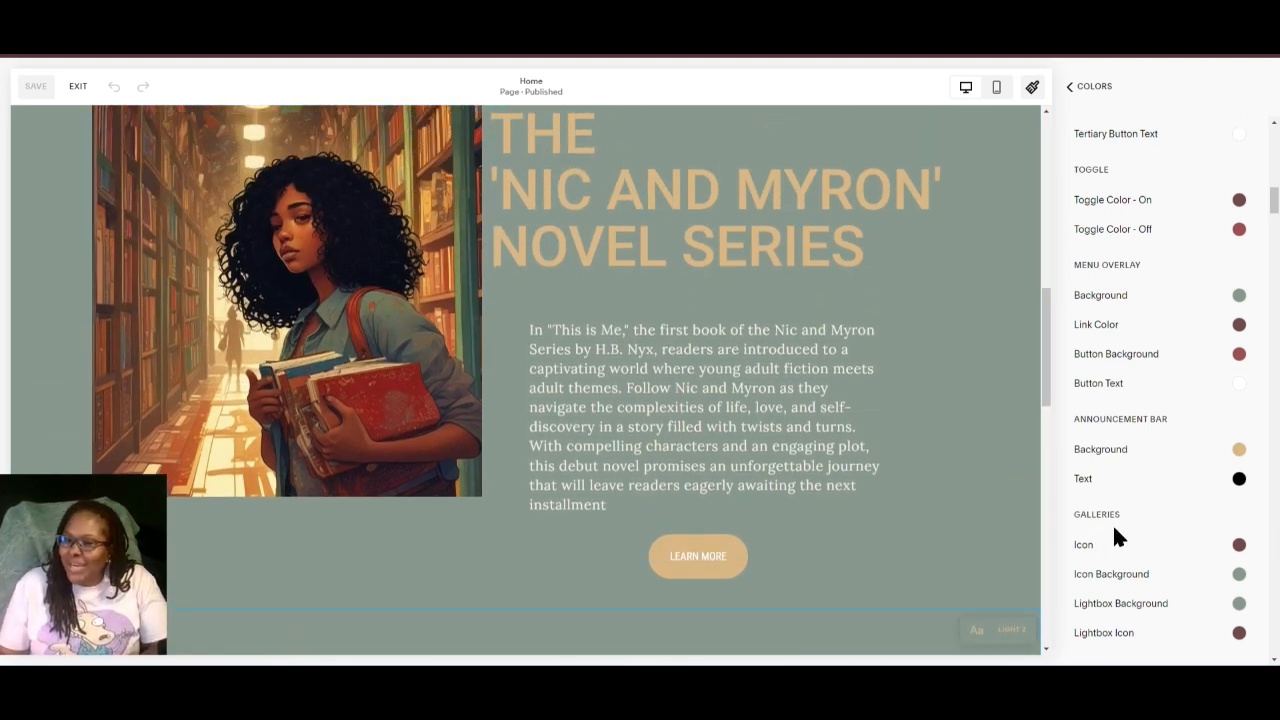
scroll(1116, 535, "up", 1)
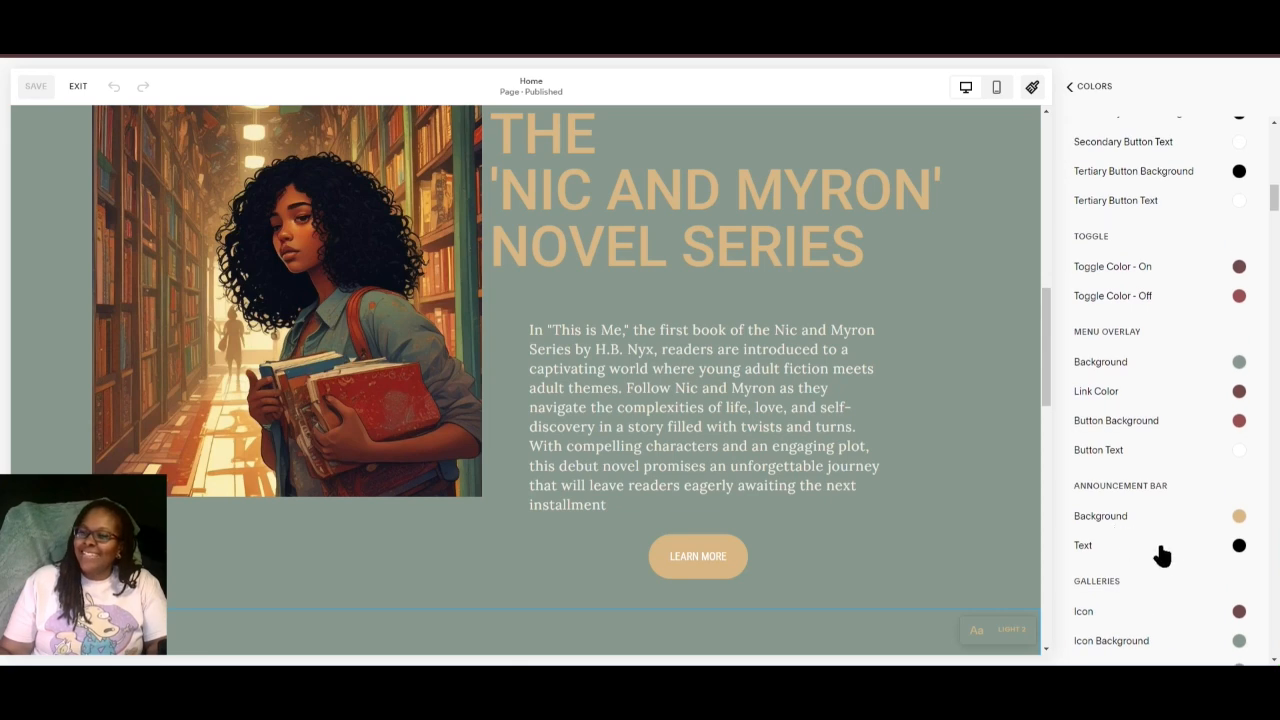
scroll(929, 451, "up", 6)
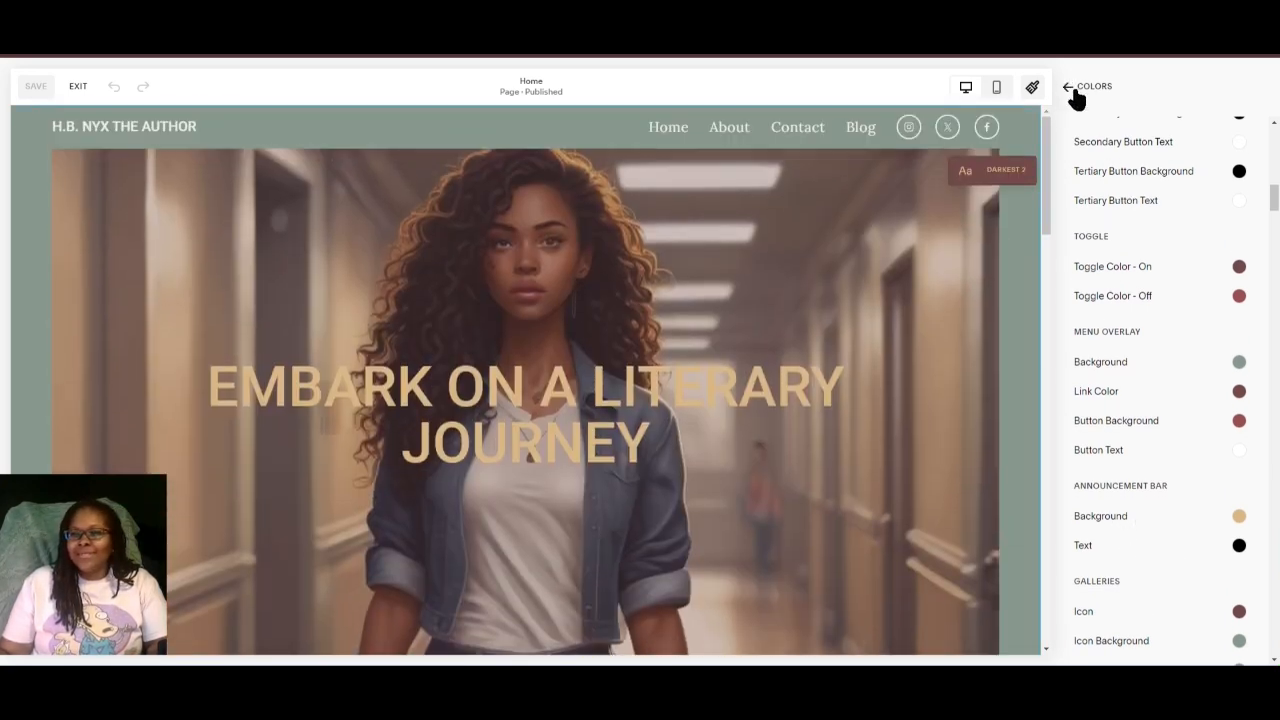
left_click(1078, 88)
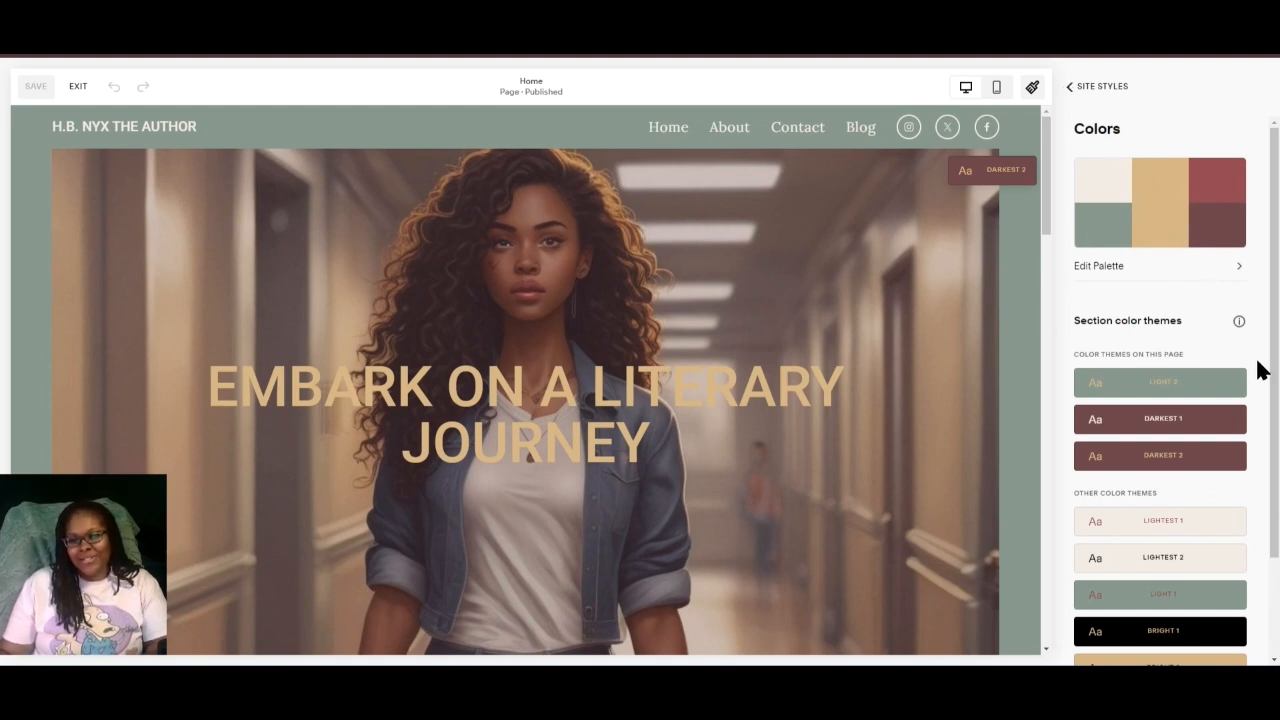
- Open the Bright 1 color theme for editing to examine its text, link and button colors, and return to the Site Styles overview
scroll(1256, 340, "down", 3)
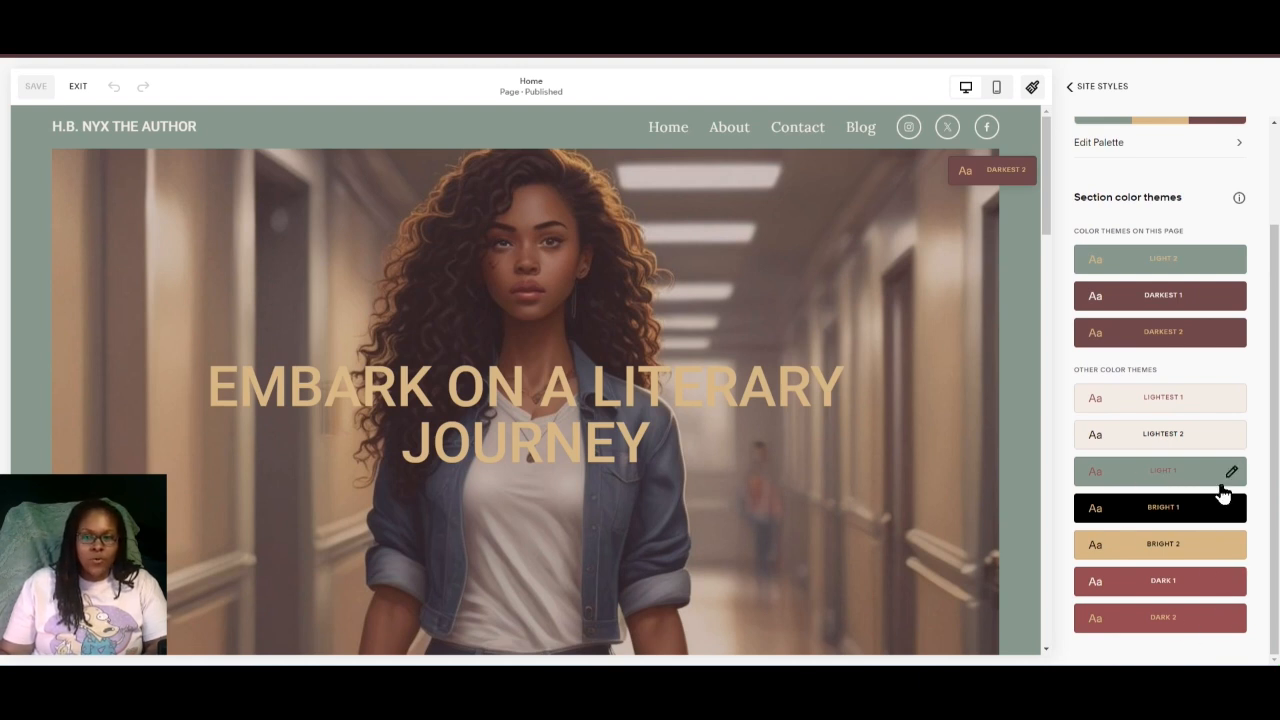
left_click(1233, 520)
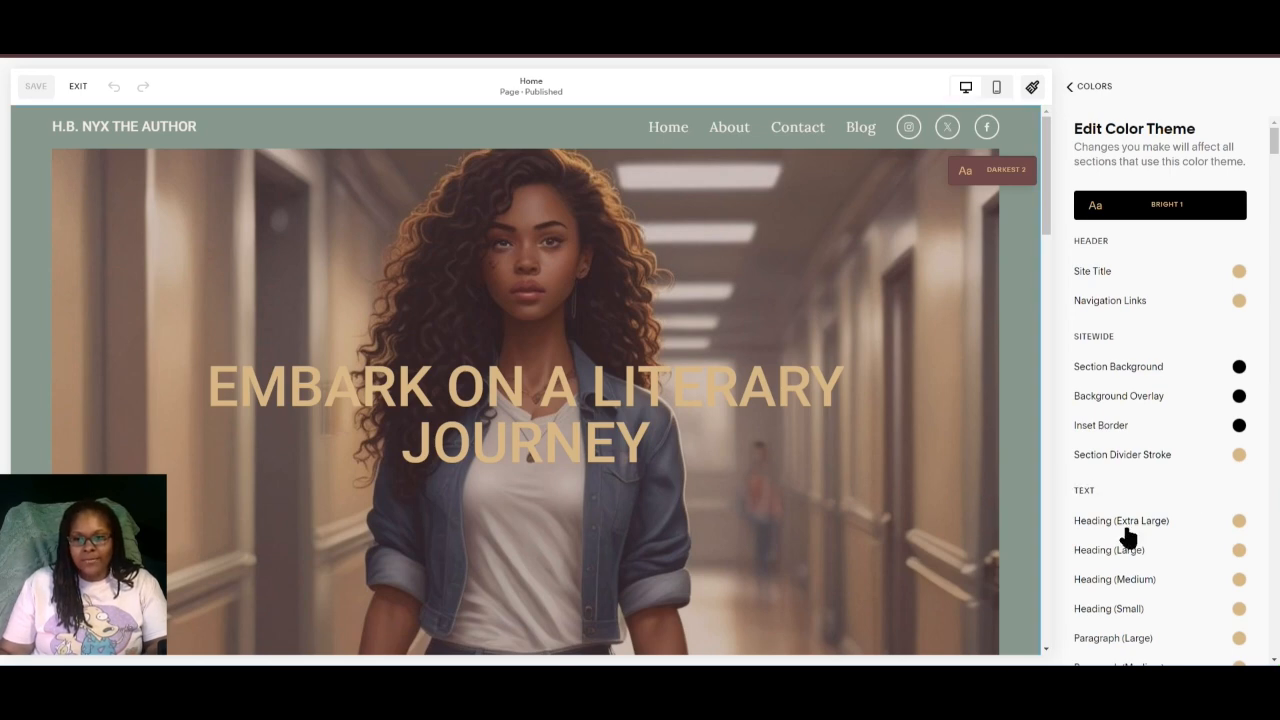
scroll(1174, 517, "down", 5)
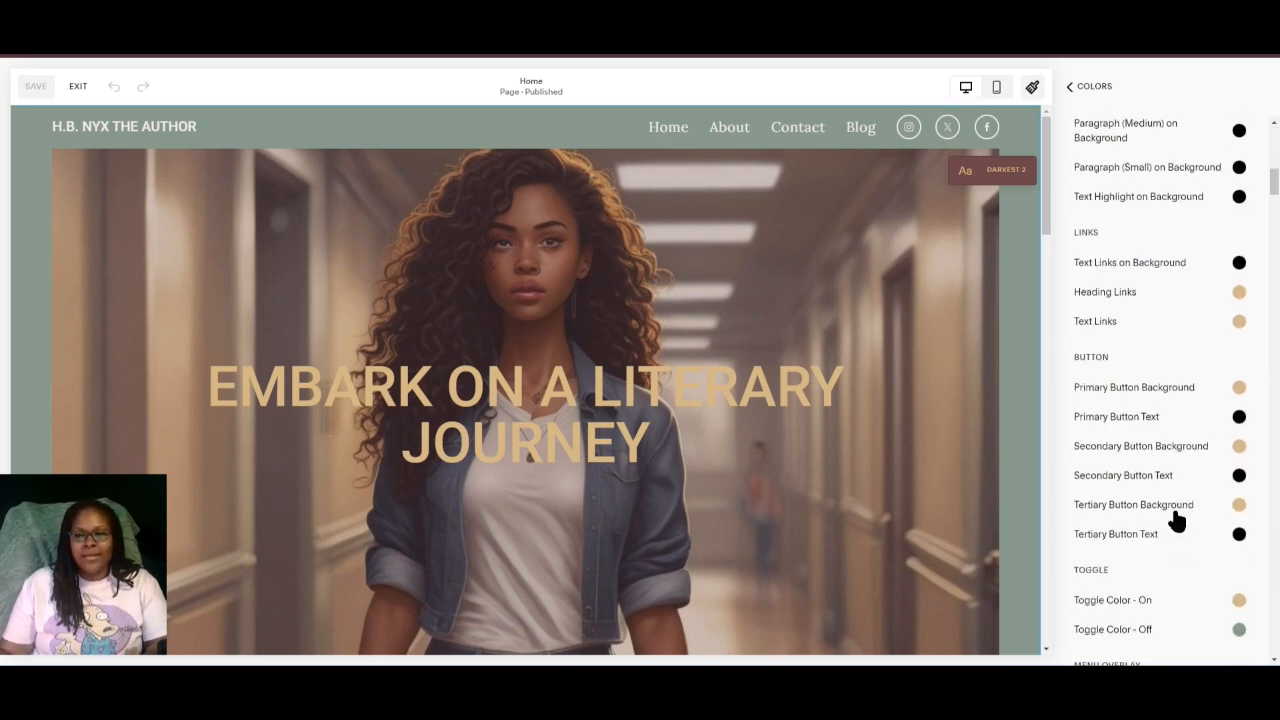
scroll(1176, 520, "up", 5)
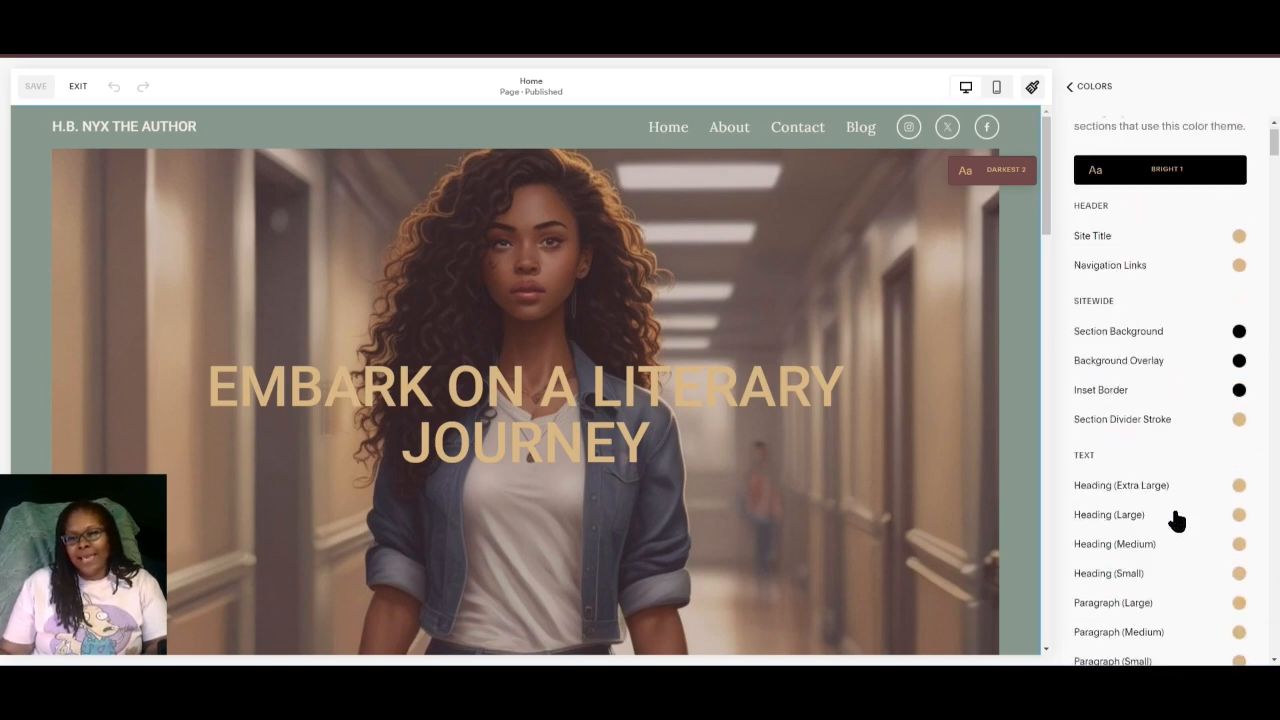
left_click(1082, 90)
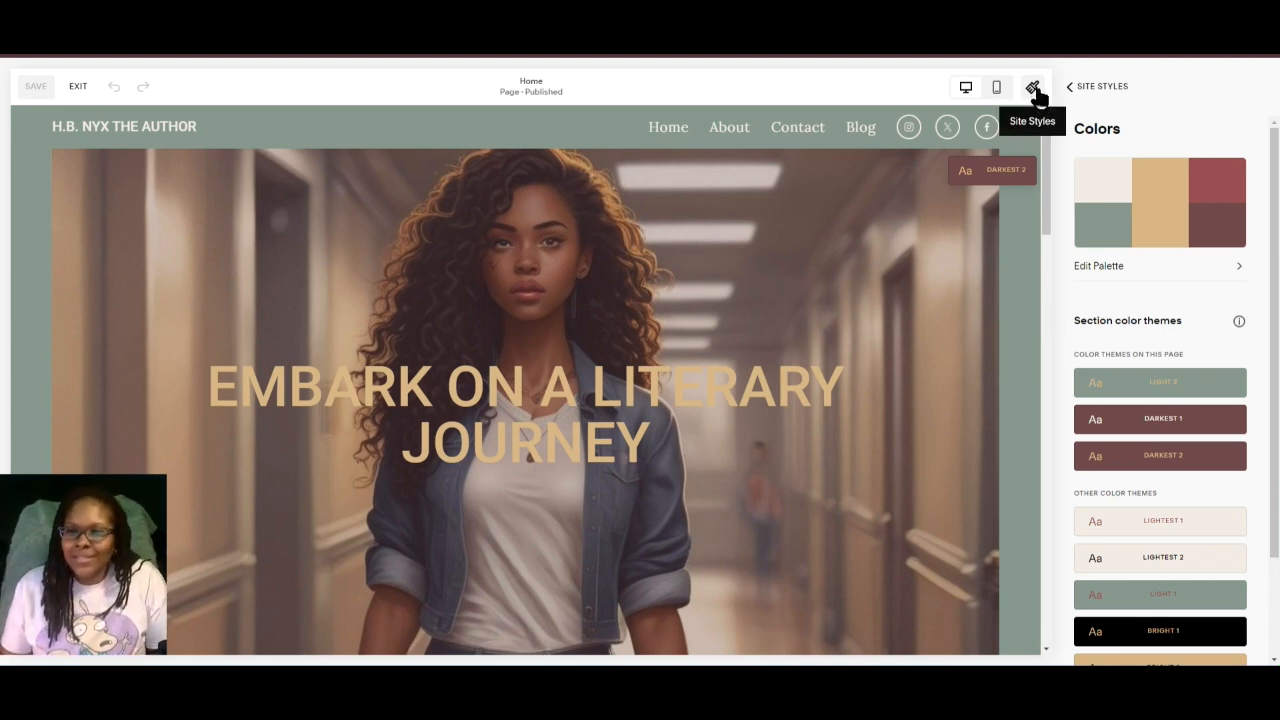
left_click(1068, 90)
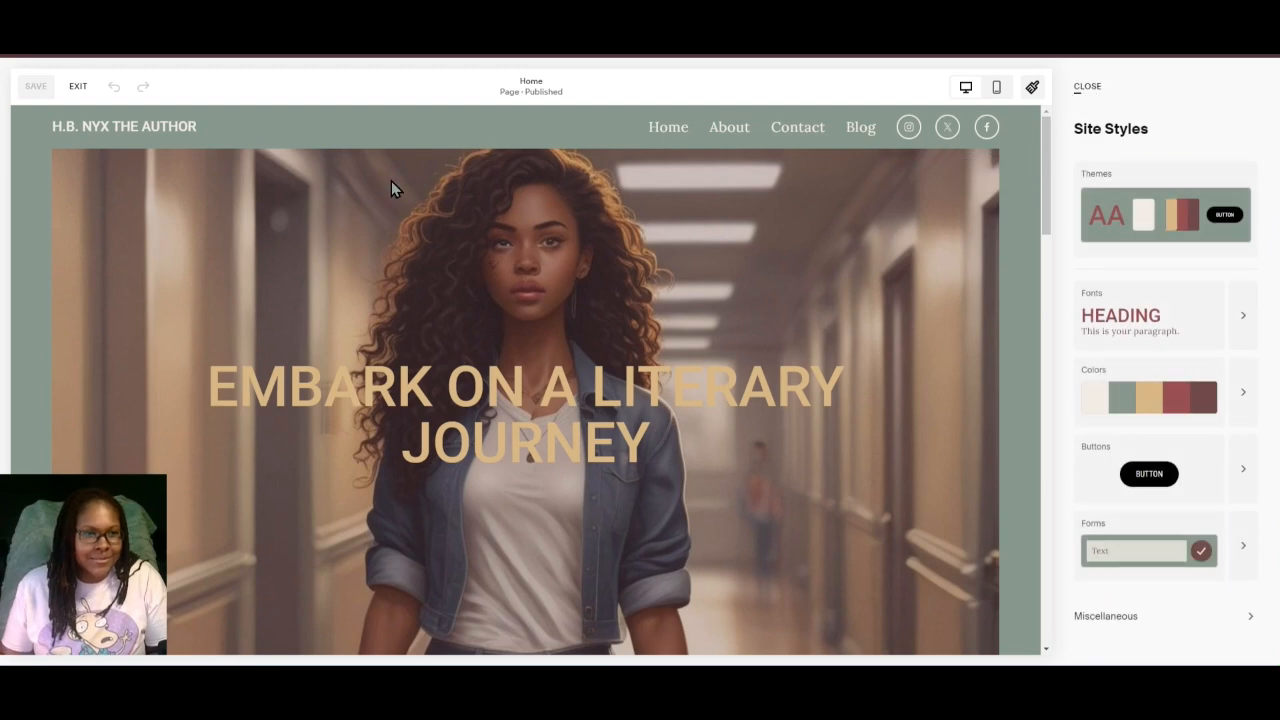
- Exit page editing and review the home page's colors from the hero through the latest releases section
left_click(78, 86)
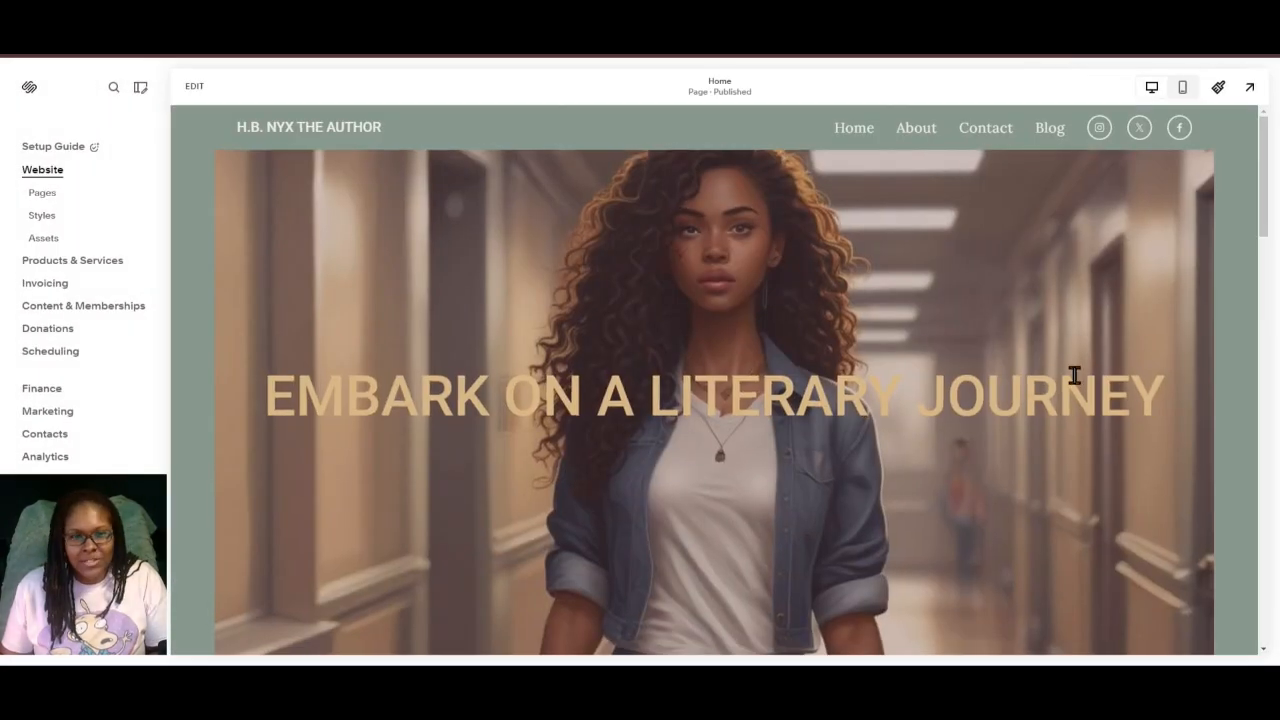
scroll(683, 469, "down", 3)
scroll(806, 537, "down", 15)
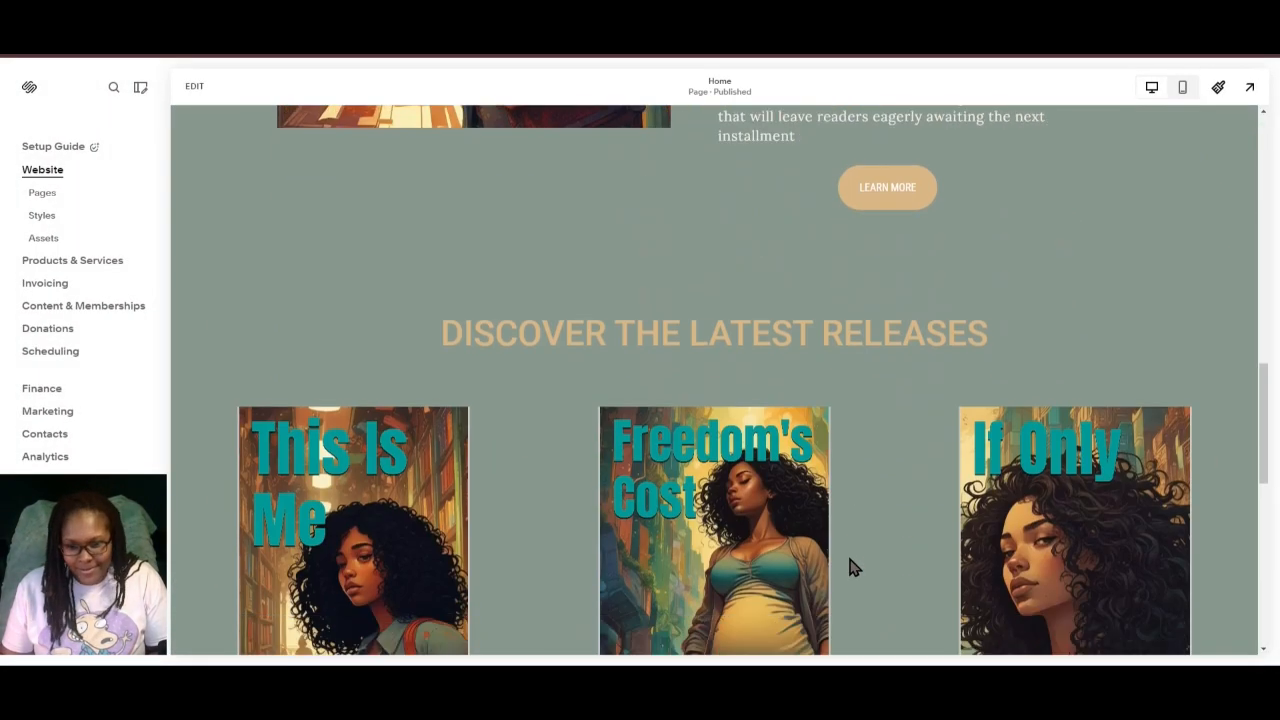
scroll(934, 657, "down", 2)
scroll(934, 657, "up", 20)
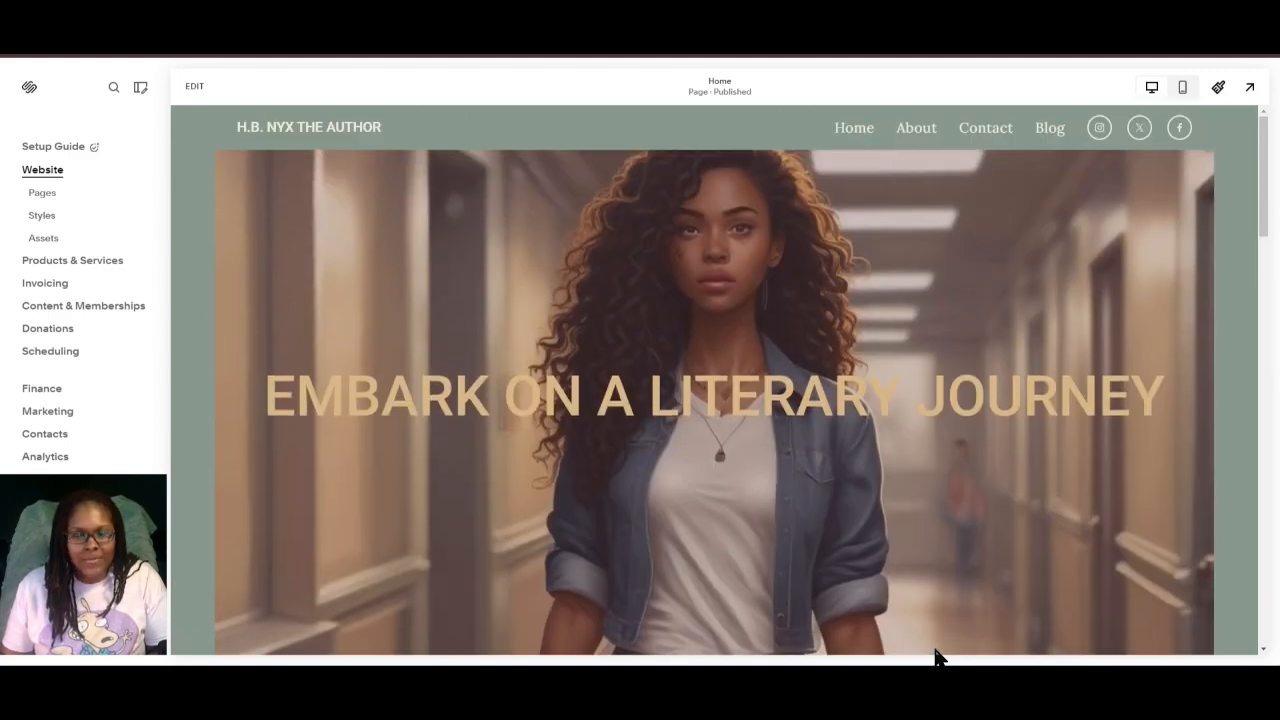
- Open the site's About page and review its colors from the introduction through the Amazon follow section
left_click(910, 127)
scroll(709, 394, "down", 8)
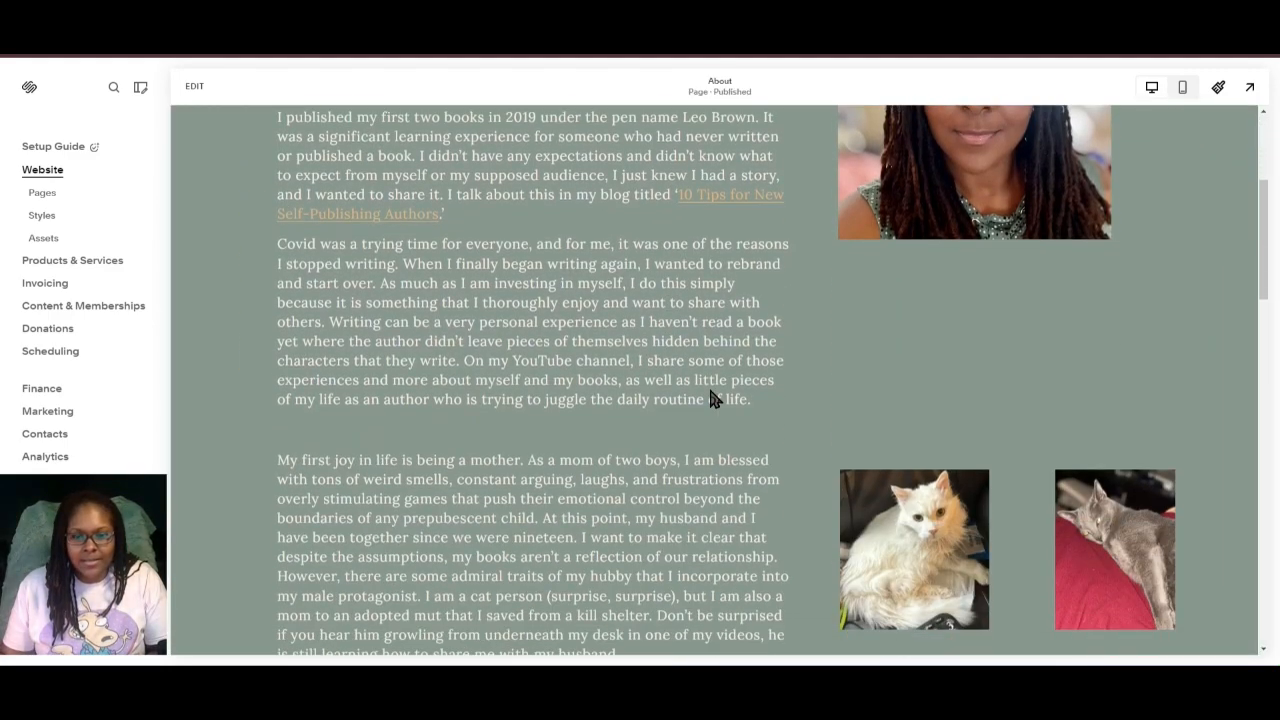
scroll(709, 388, "up", 1)
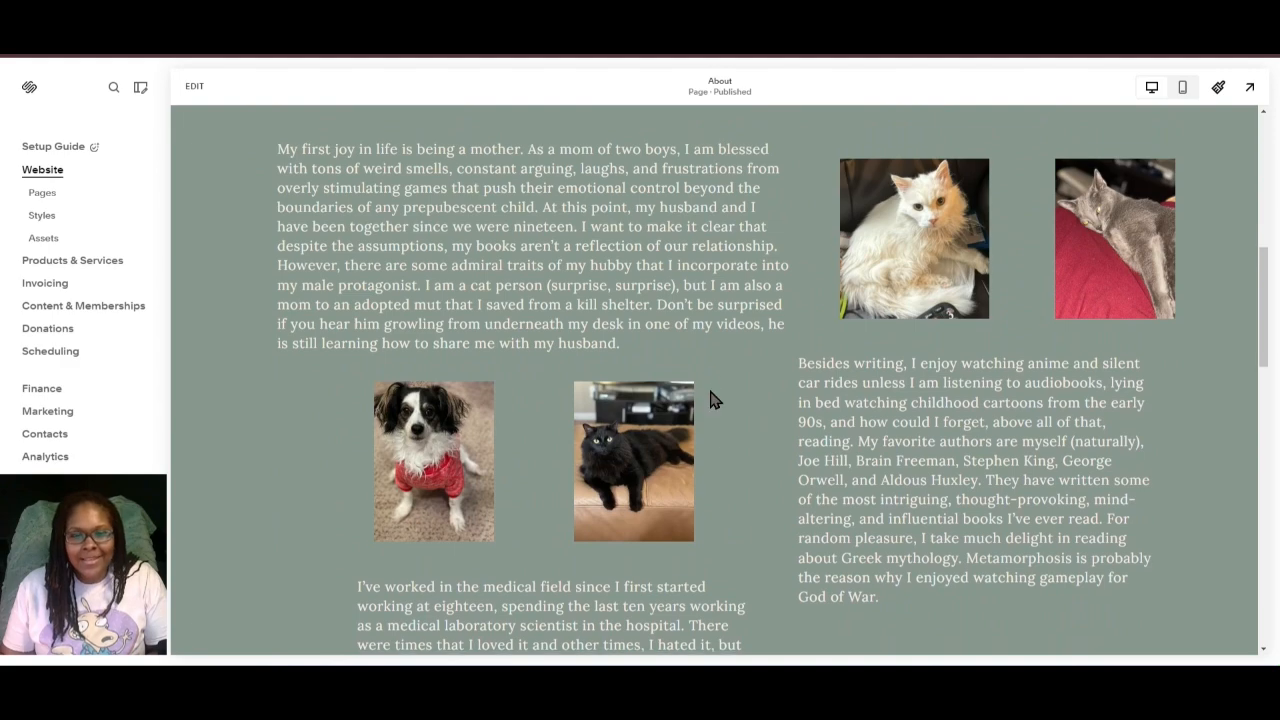
scroll(723, 423, "down", 5)
scroll(726, 454, "down", 8)
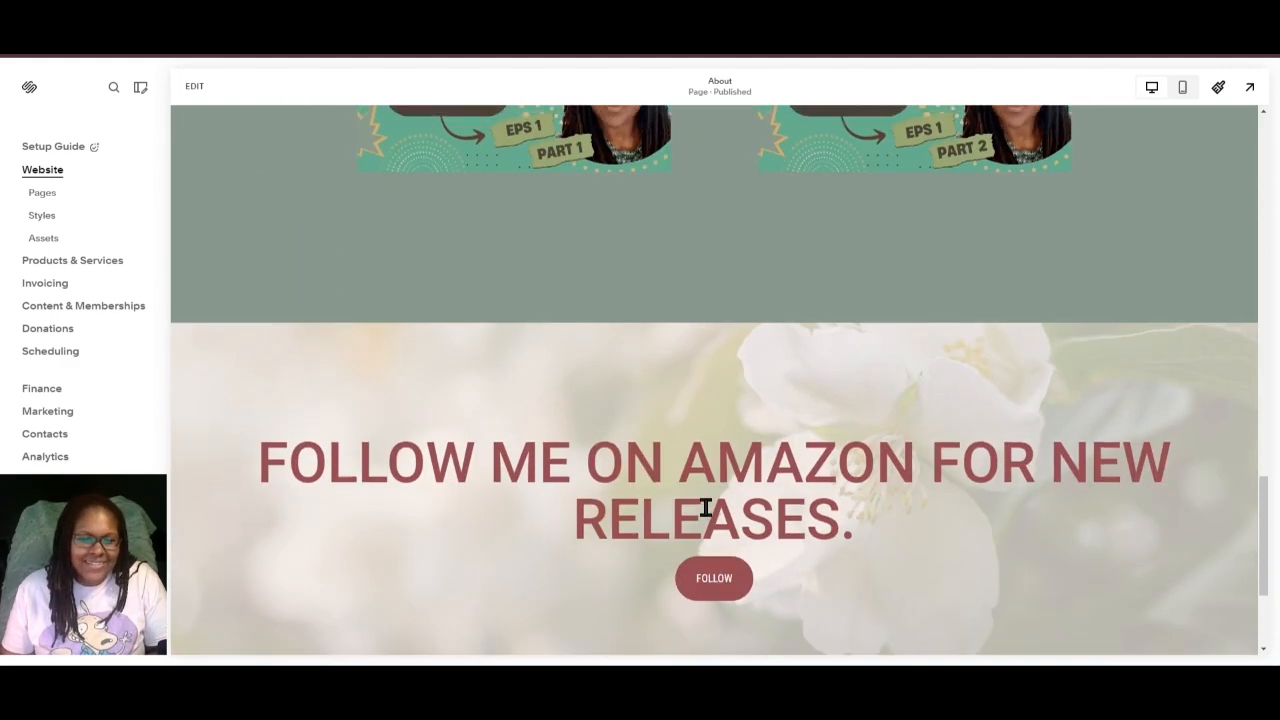
scroll(711, 515, "up", 12)
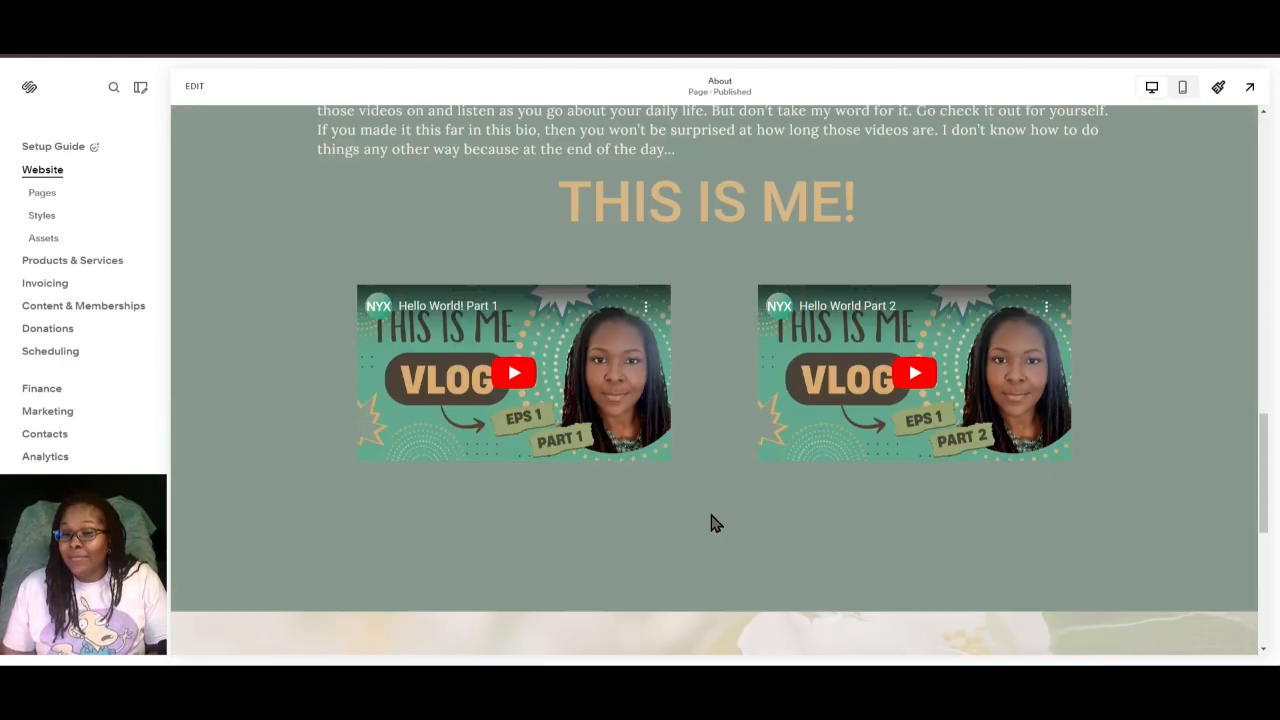
scroll(712, 522, "up", 8)
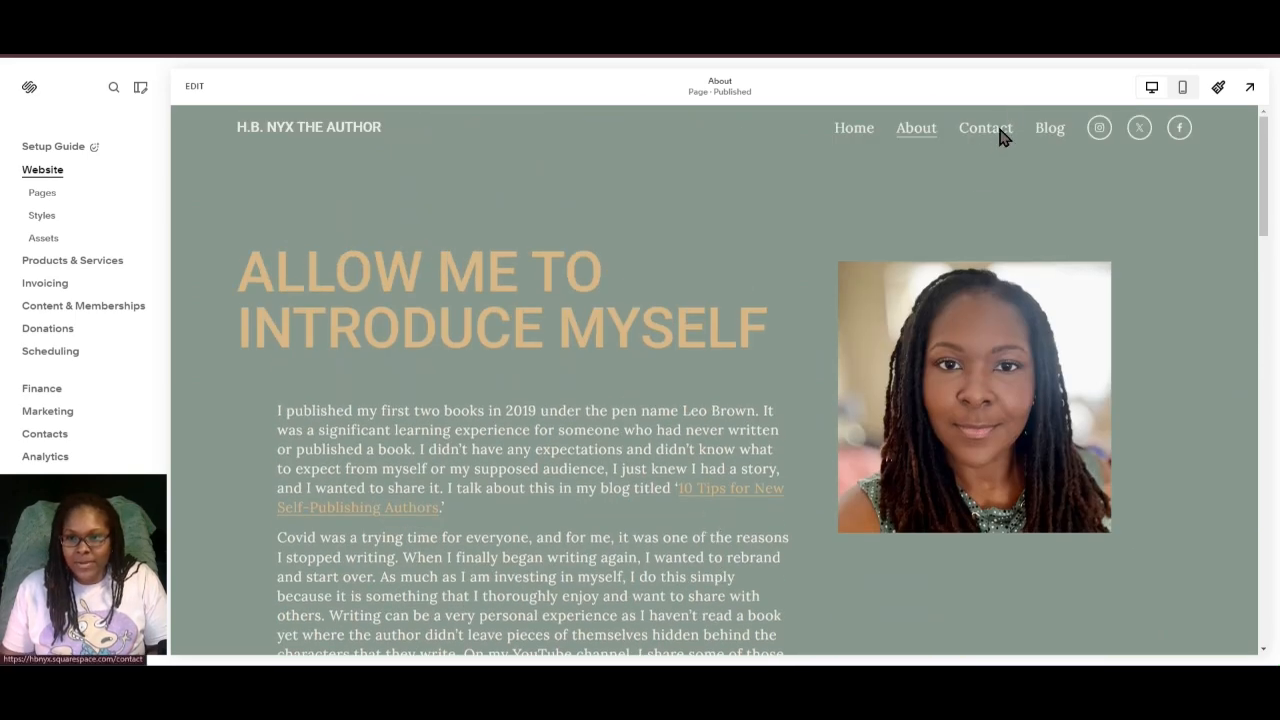
- Open the site's Contact page and review its colors from the heading through the contact form
left_click(1000, 128)
scroll(800, 360, "down", 6)
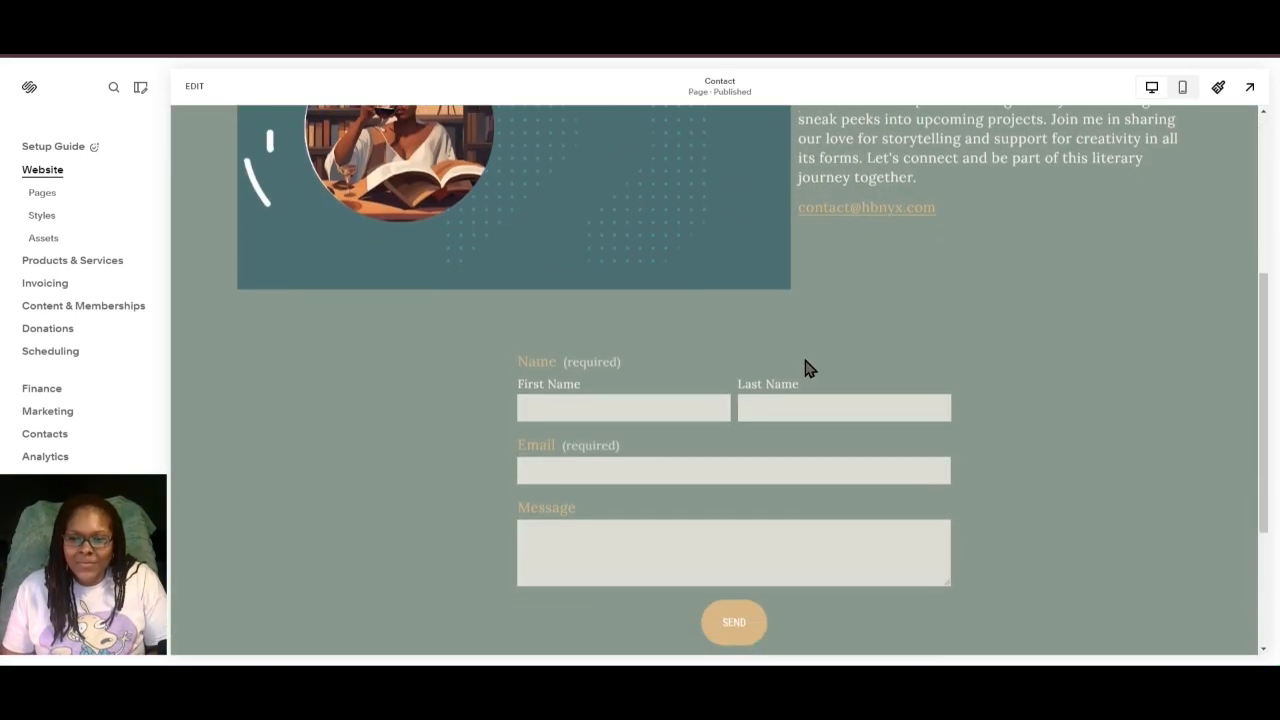
scroll(806, 366, "up", 6)
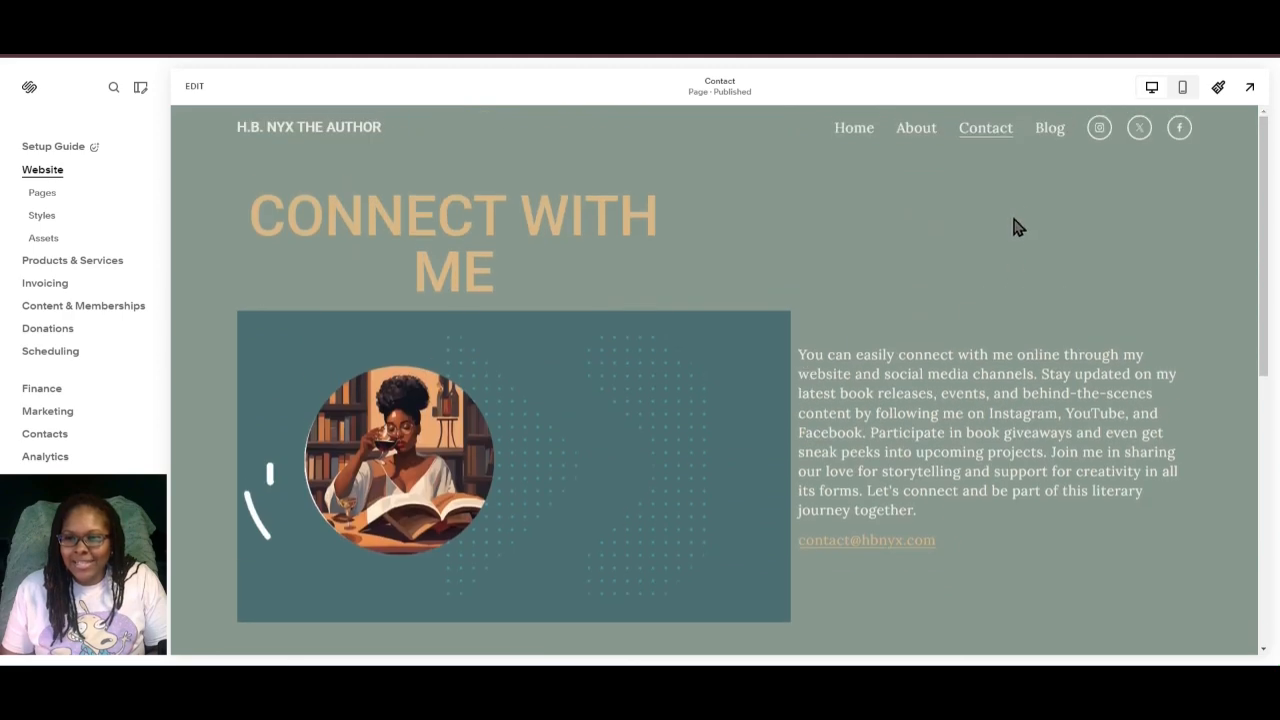
- Review the Blog page's colors down to the footer, and open the post on formatting a book using the style gallery in Word
left_click(1048, 130)
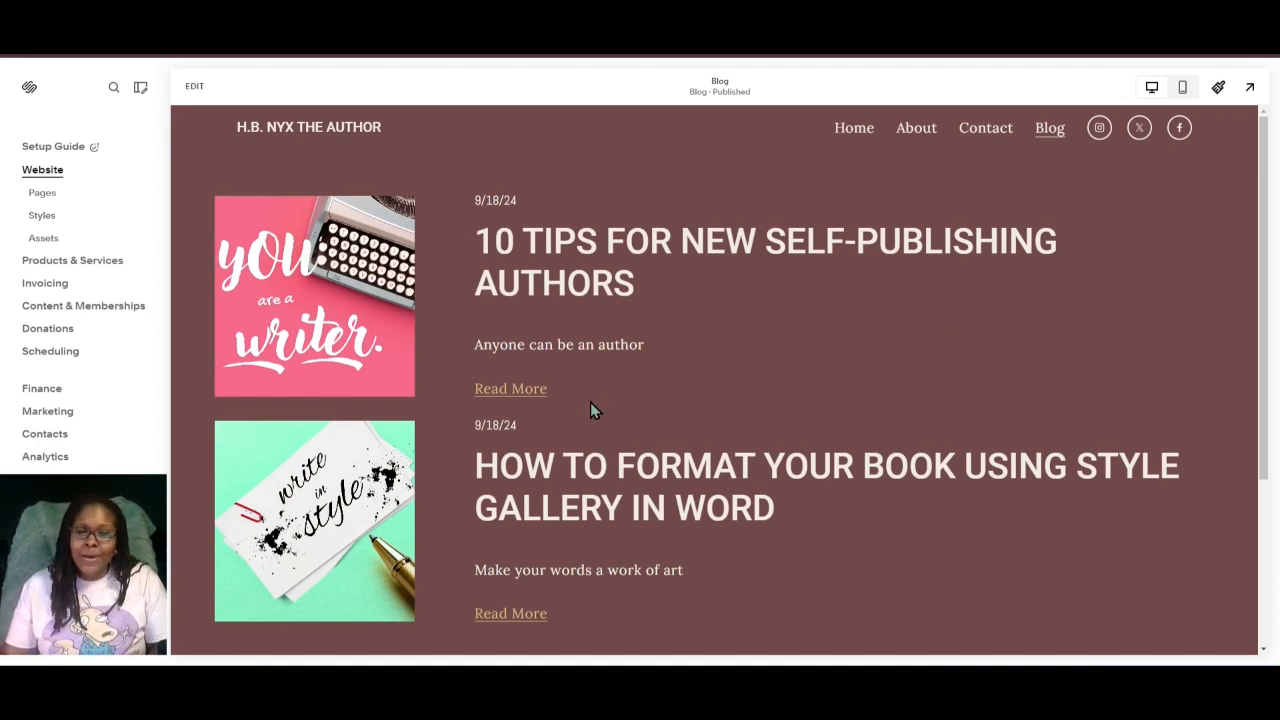
scroll(893, 405, "down", 1)
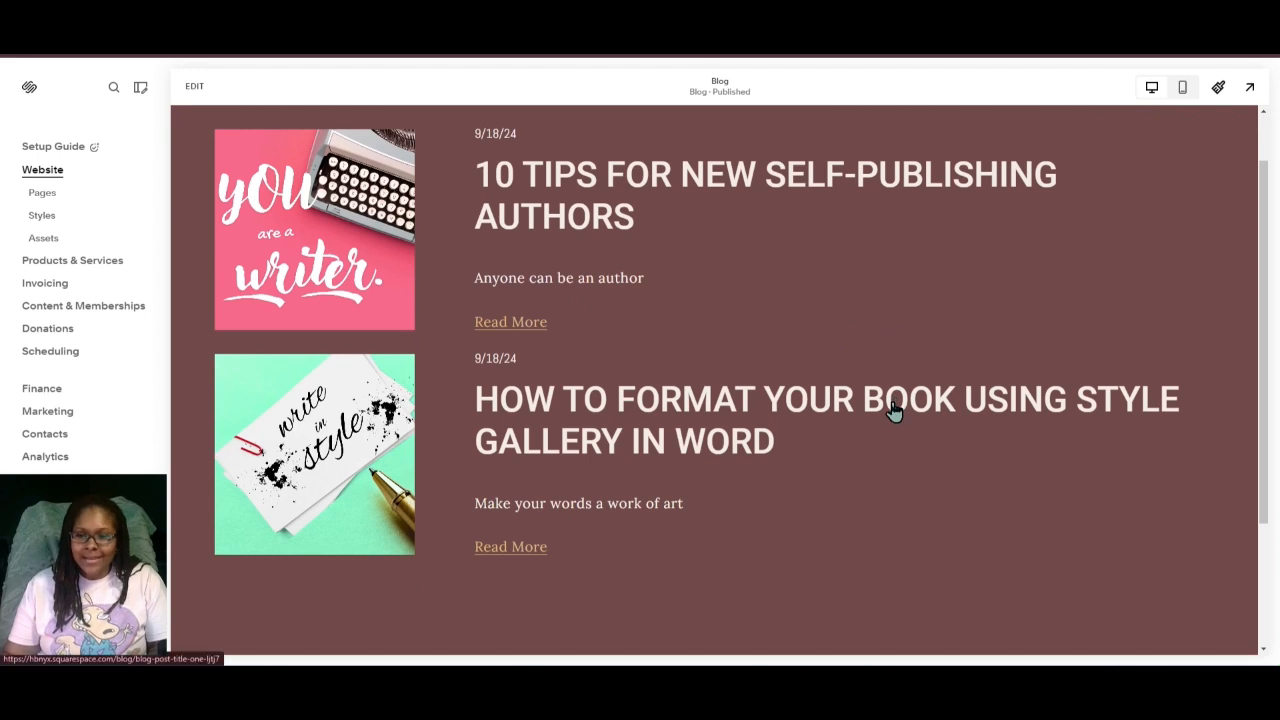
scroll(893, 418, "down", 2)
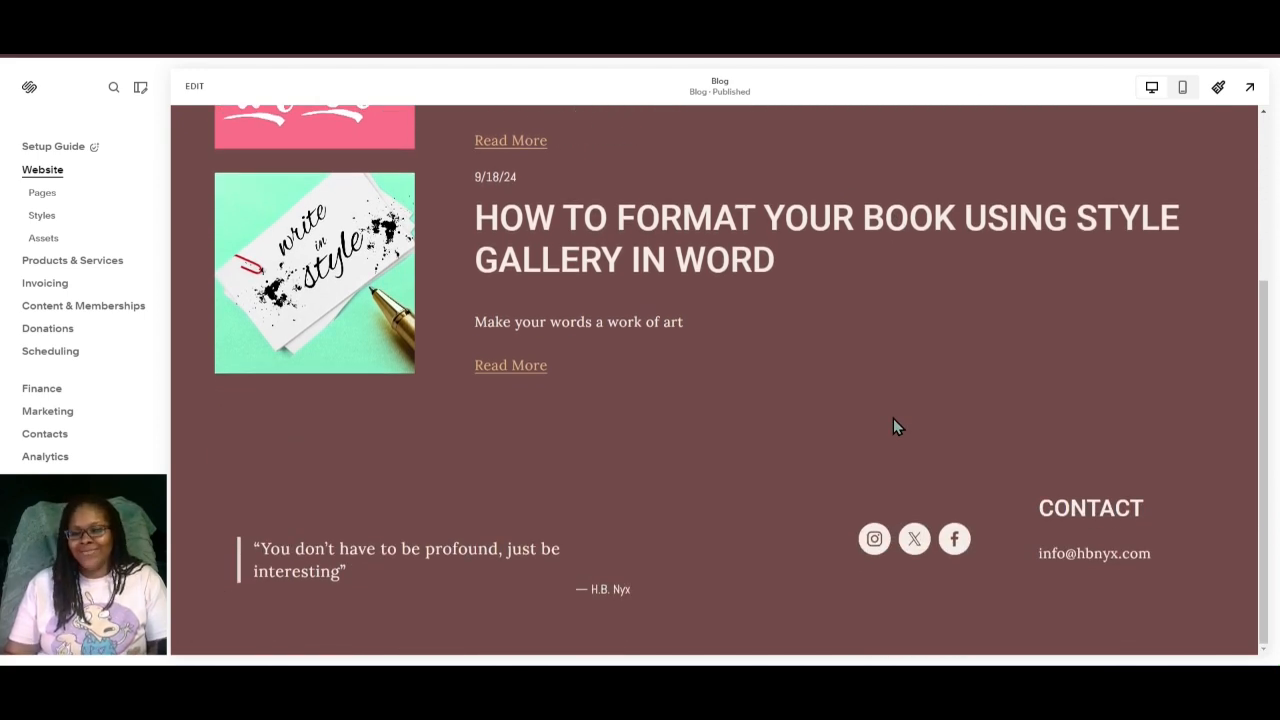
scroll(893, 425, "up", 1)
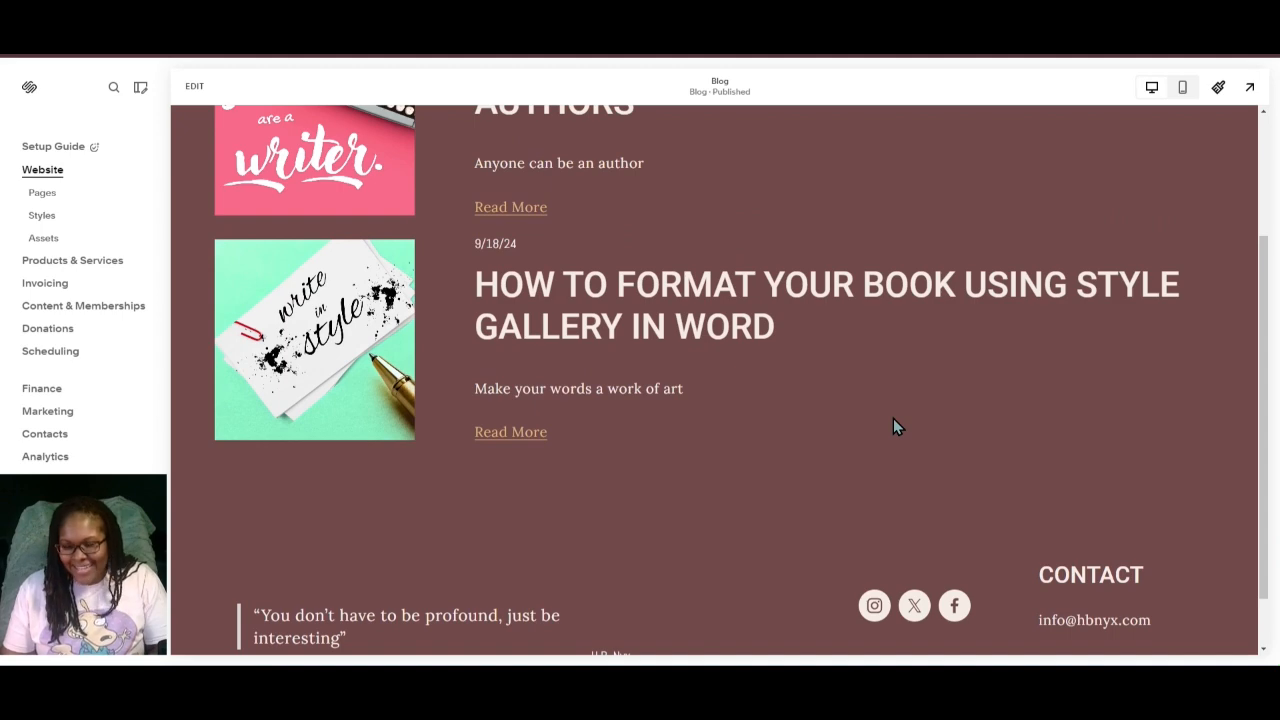
scroll(893, 425, "up", 2)
scroll(893, 425, "up", 1)
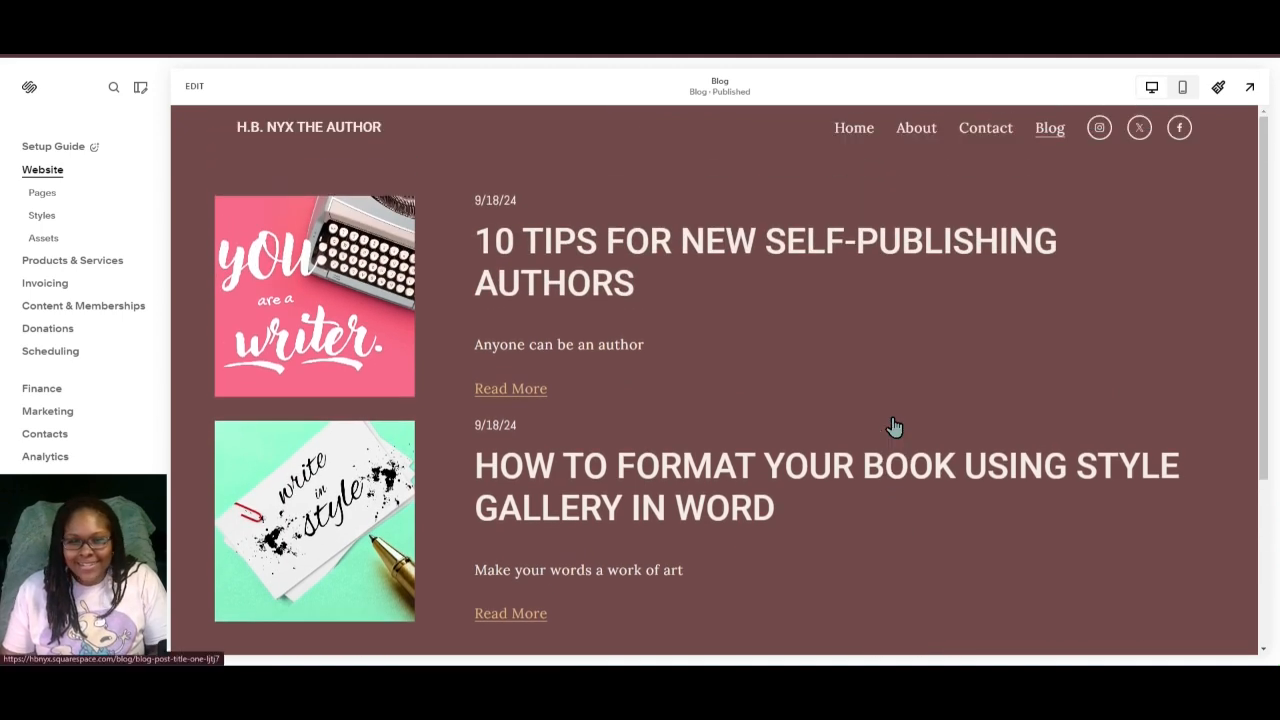
left_click(520, 613)
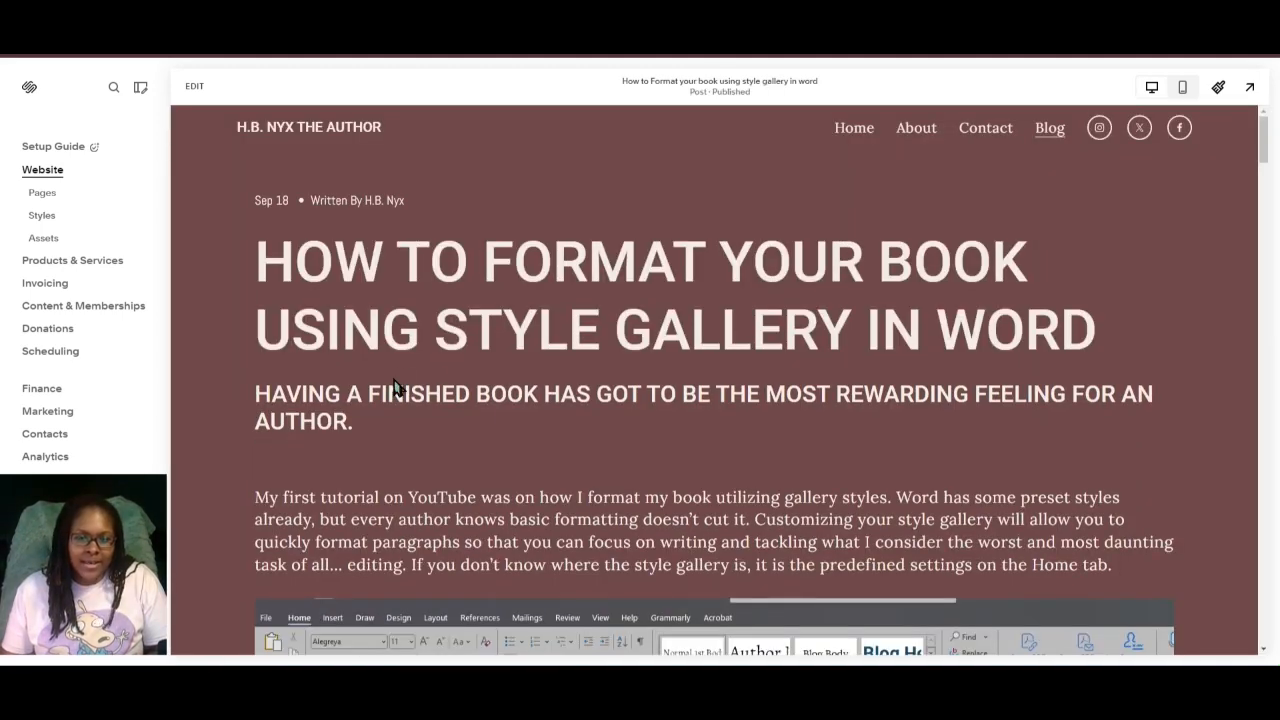
- Review the blog post's colors from its title through the instructions for creating a new style, and return to the post's beginning
scroll(395, 385, "down", 8)
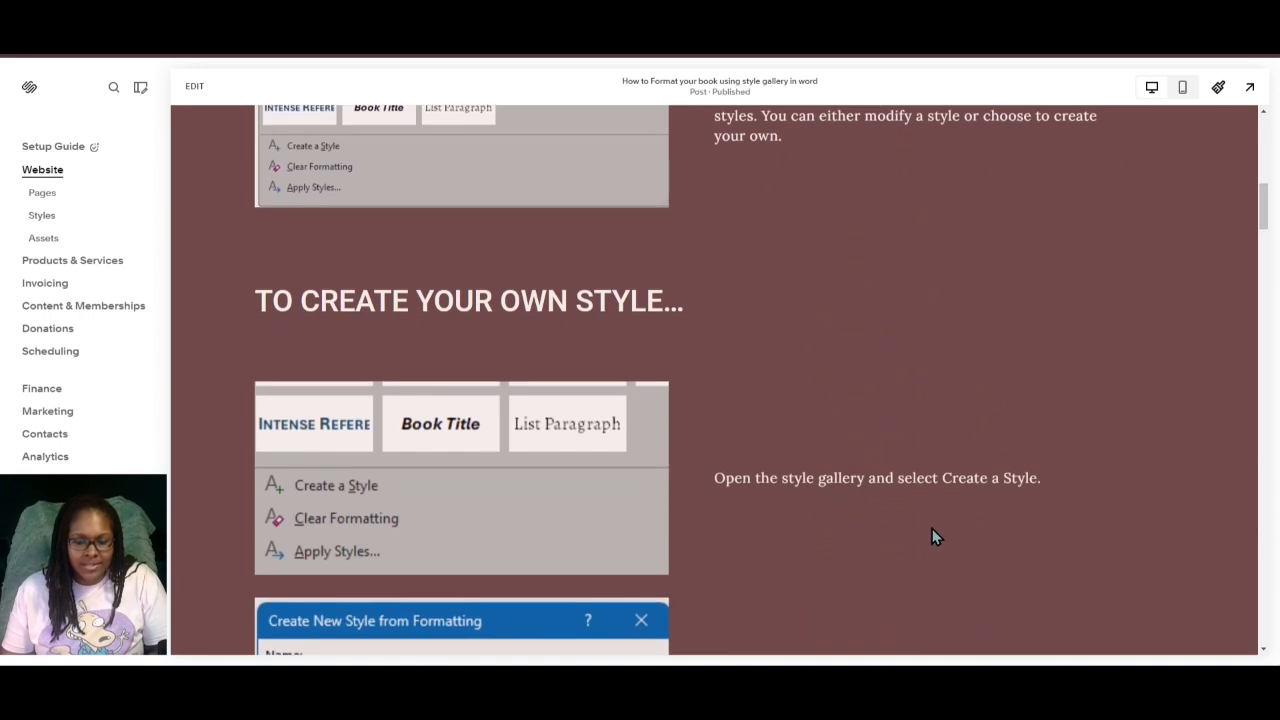
scroll(915, 542, "down", 2)
scroll(909, 544, "down", 3)
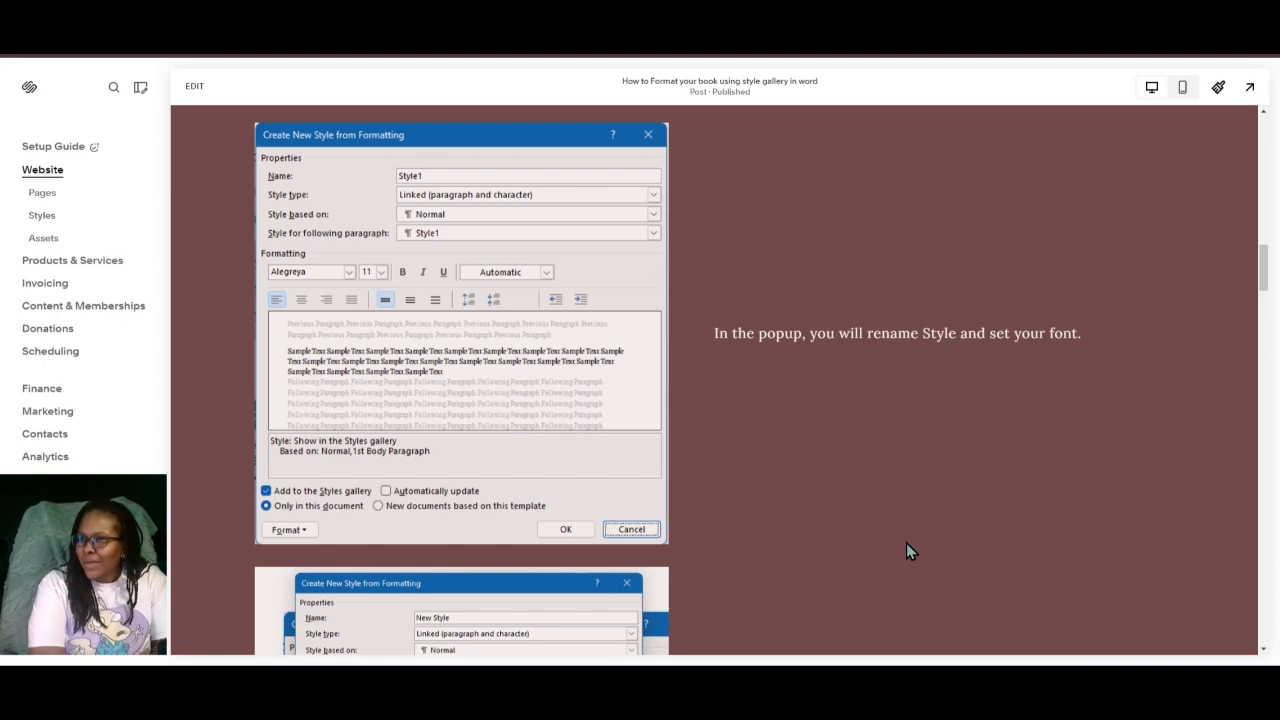
scroll(906, 543, "up", 13)
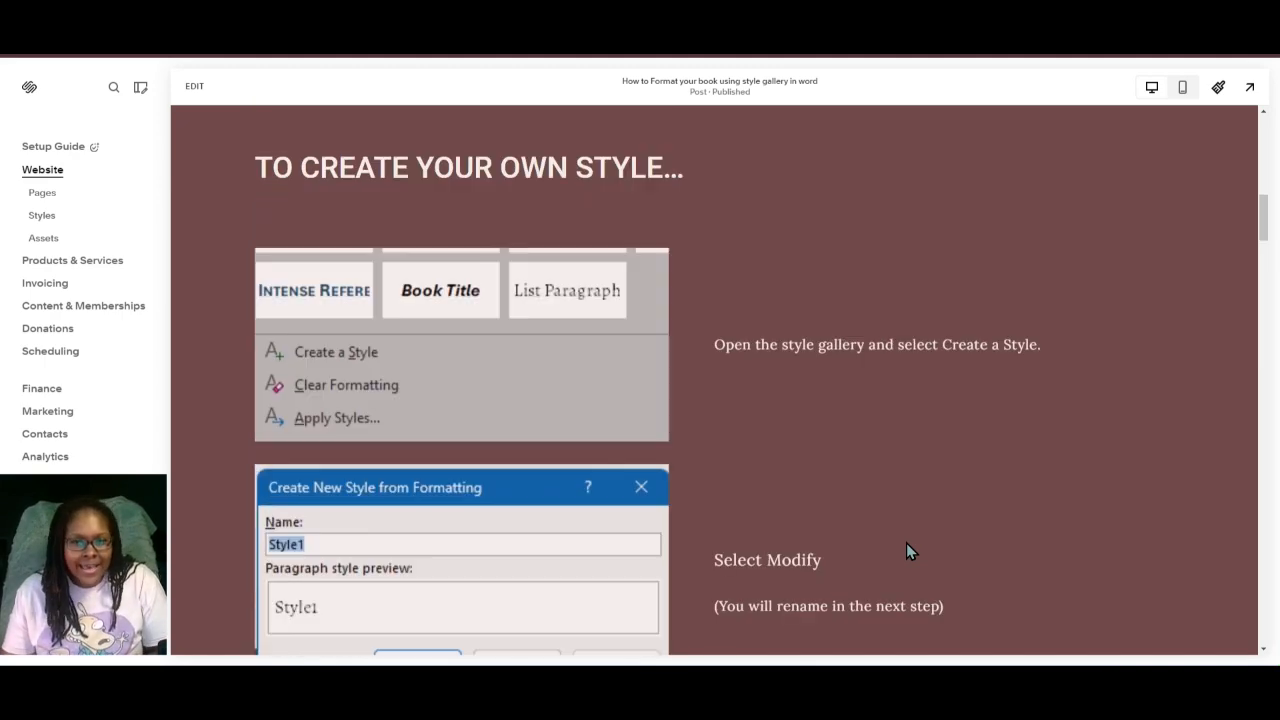
scroll(906, 549, "up", 3)
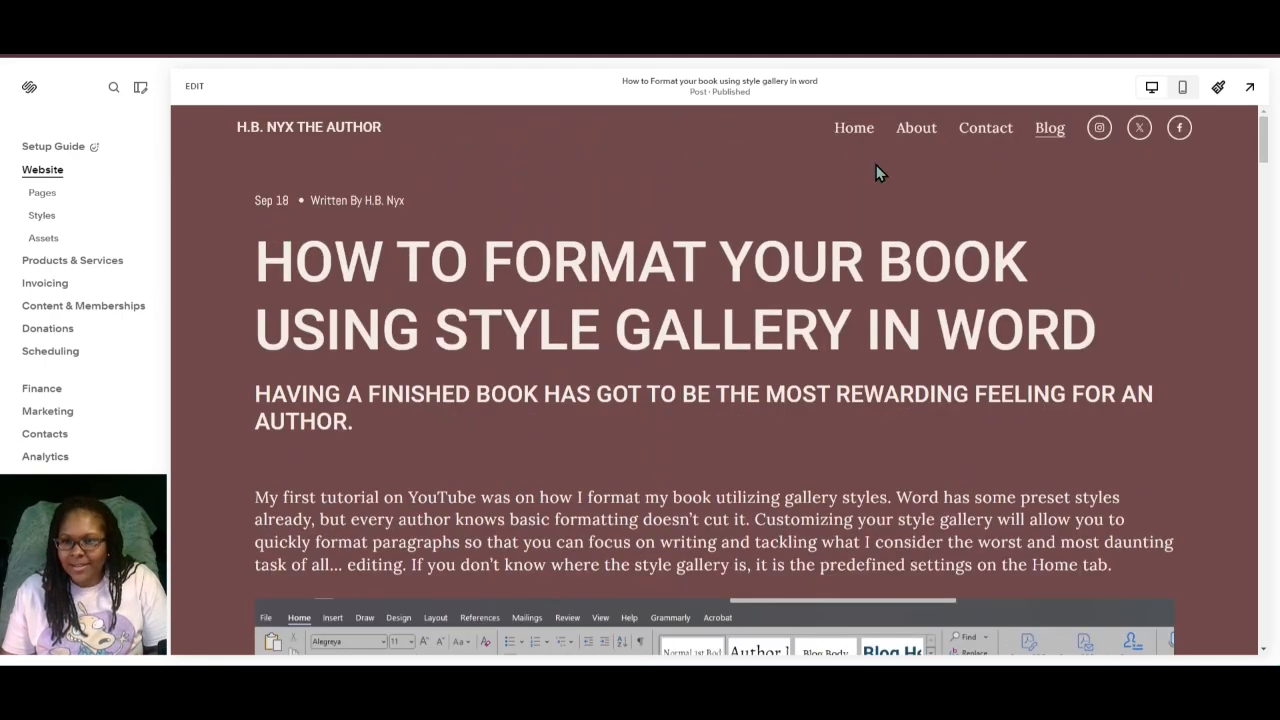
- Return to the site's Home page, review its hero section, and open the Colors settings in Site Styles
left_click(845, 127)
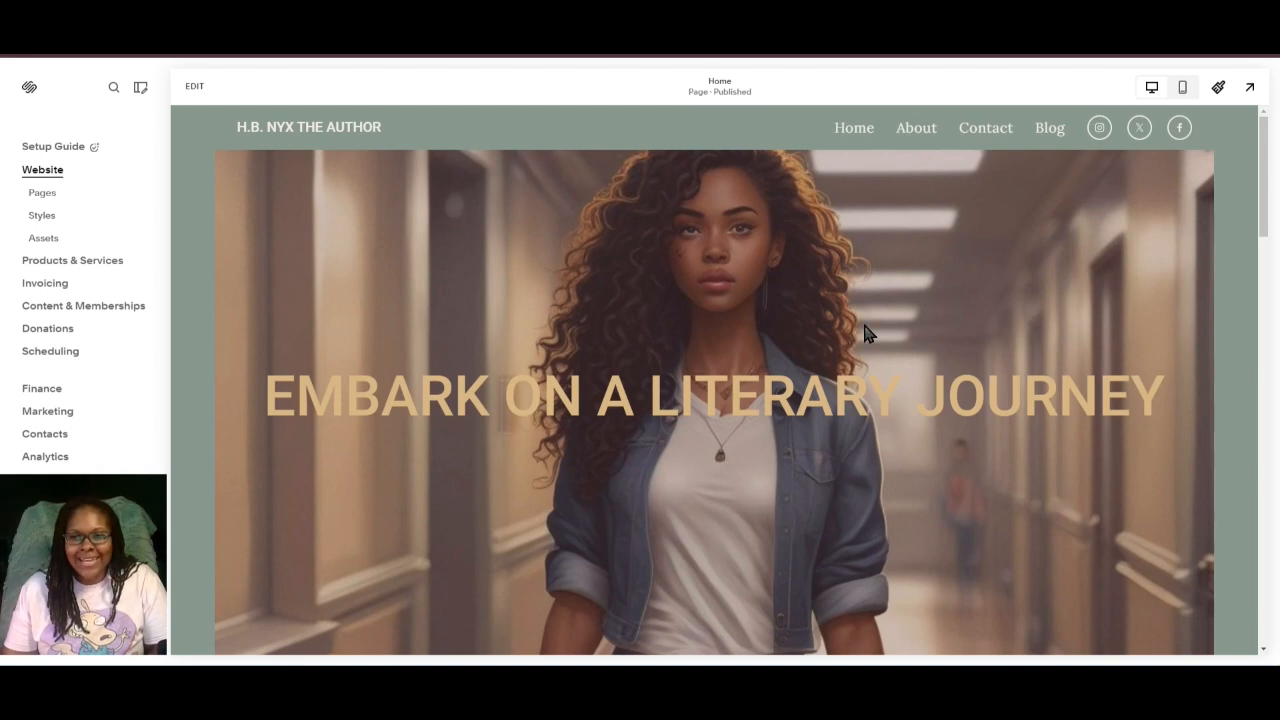
scroll(937, 337, "down", 2)
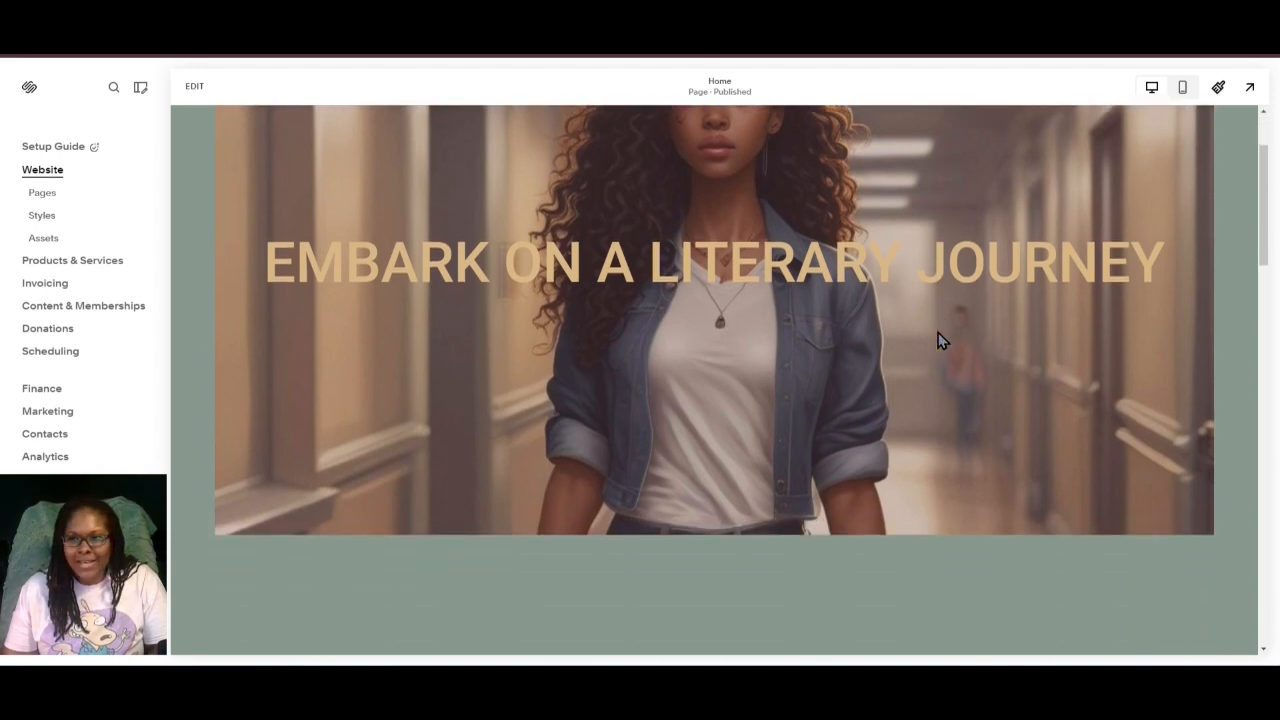
left_click(1218, 89)
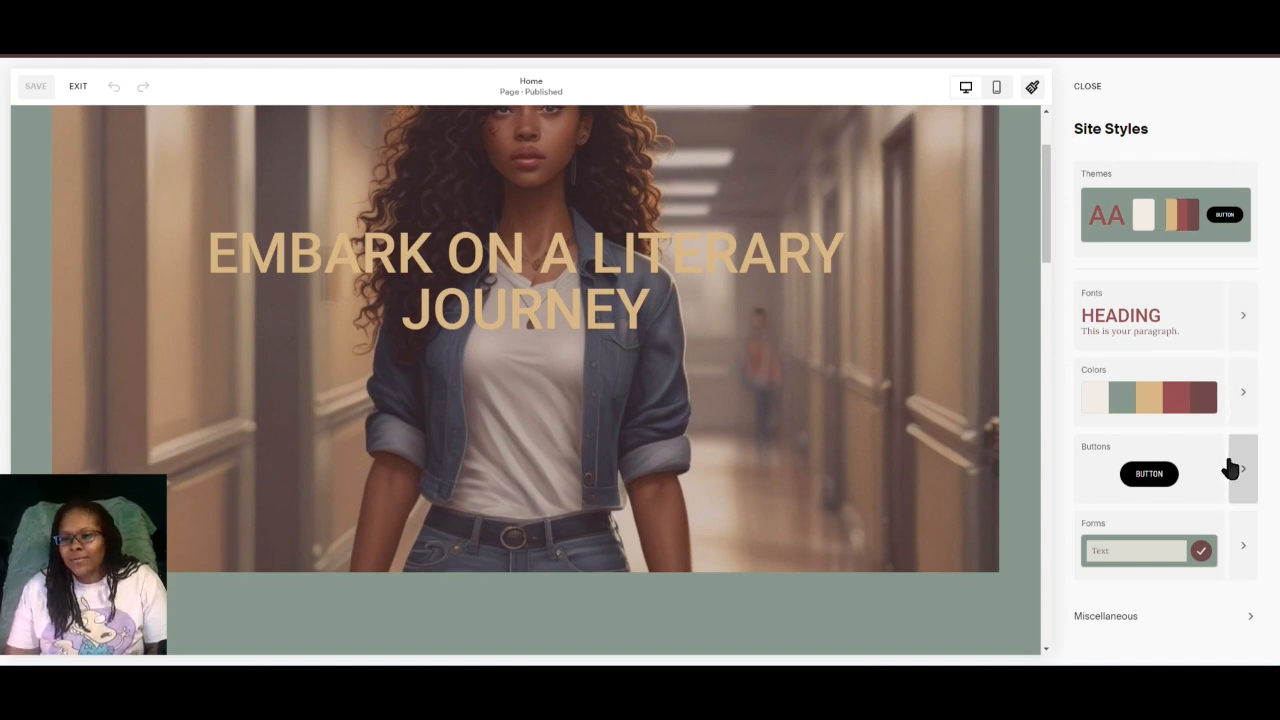
left_click(1236, 410)
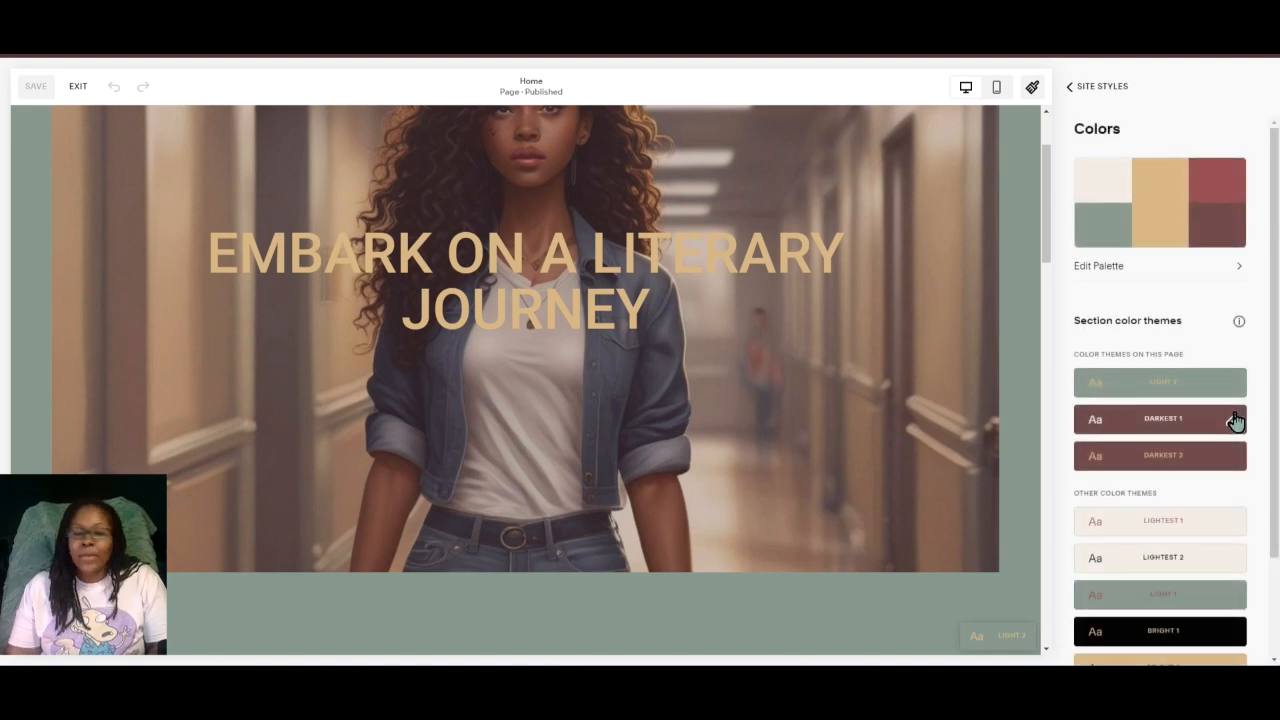